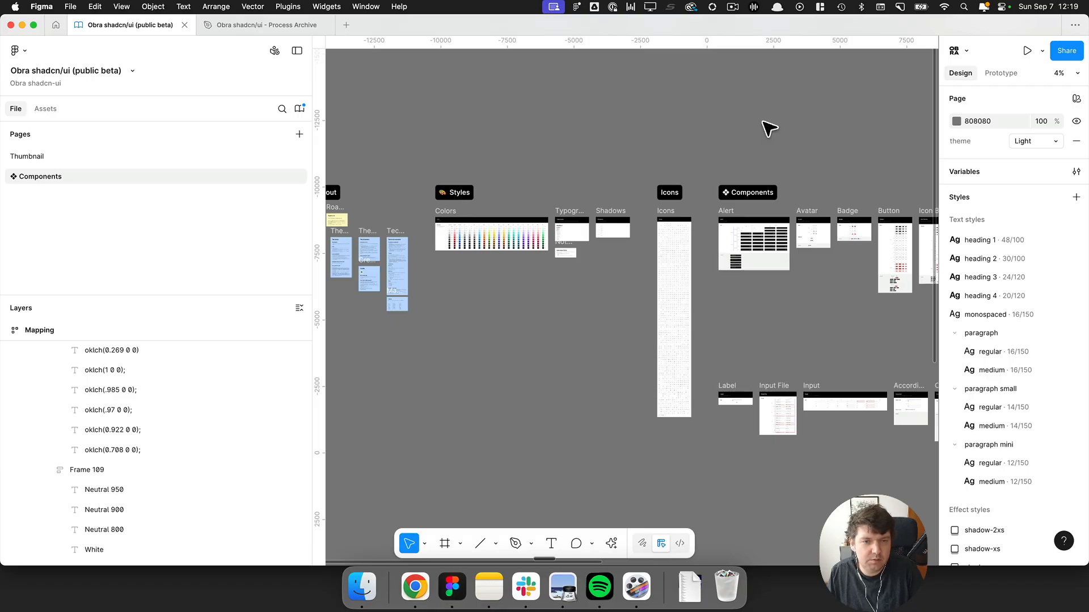
Switch the Components page theme to Dark.
scroll(769, 129, left, 2)
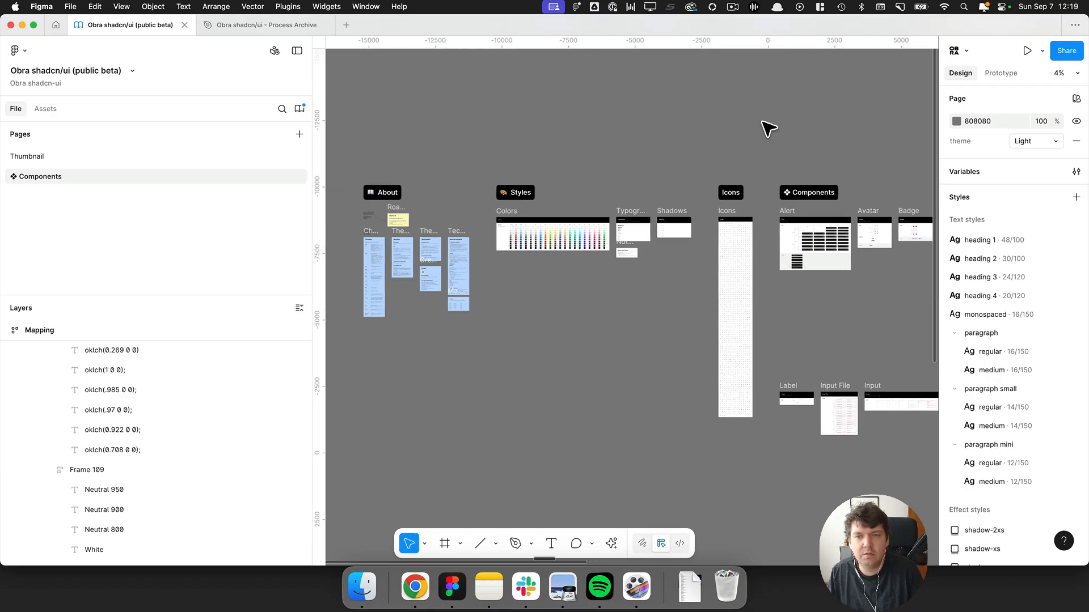
scroll(778, 143, right, 1)
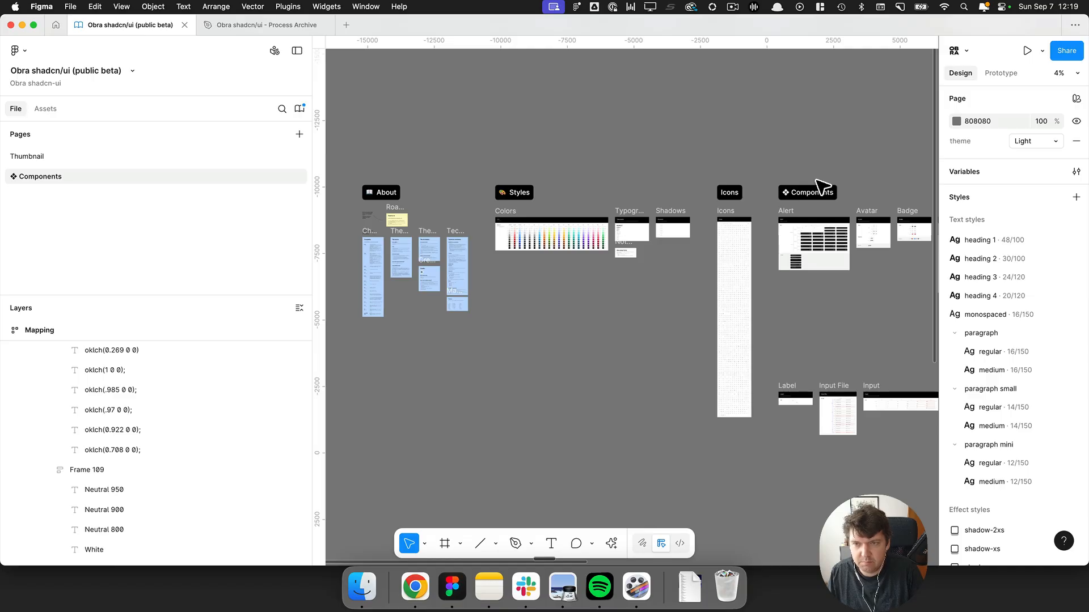
click(1026, 142)
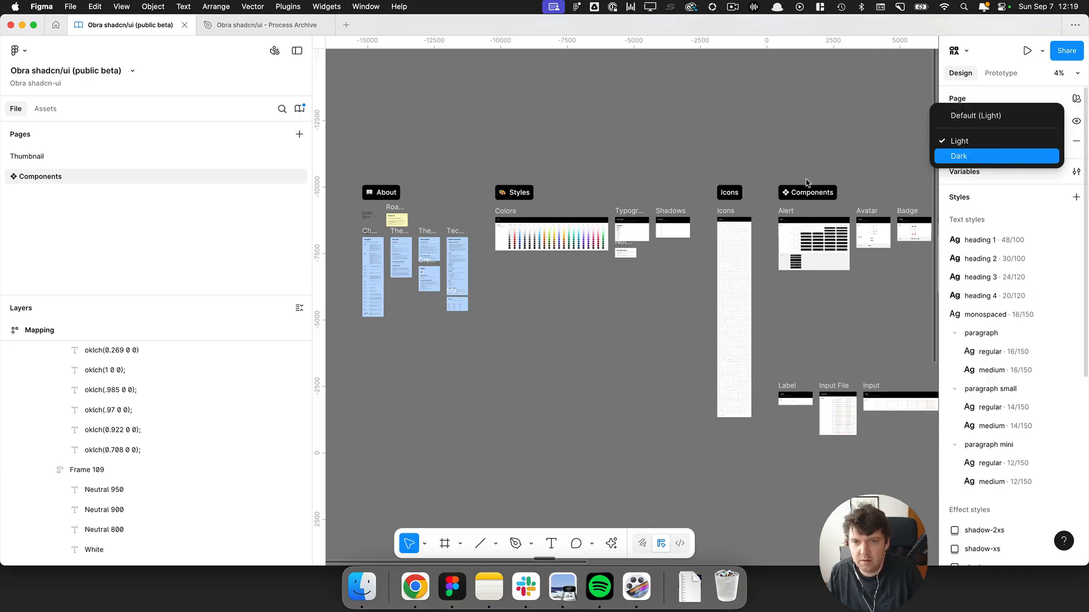
key(Return)
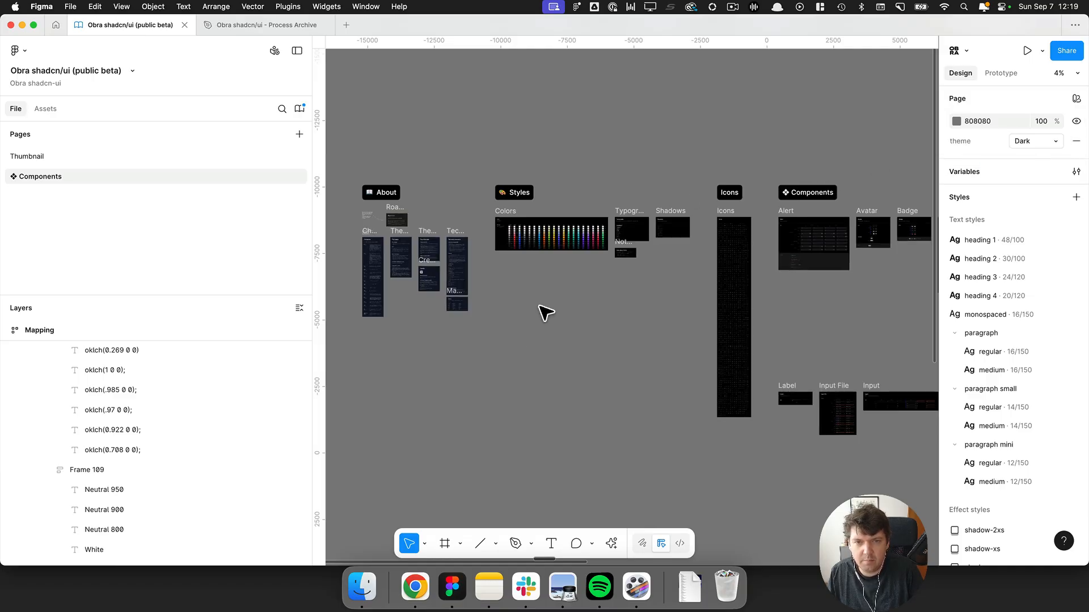
Inspect all selection colours used in the Alert component frame.
scroll(703, 216, right, 3)
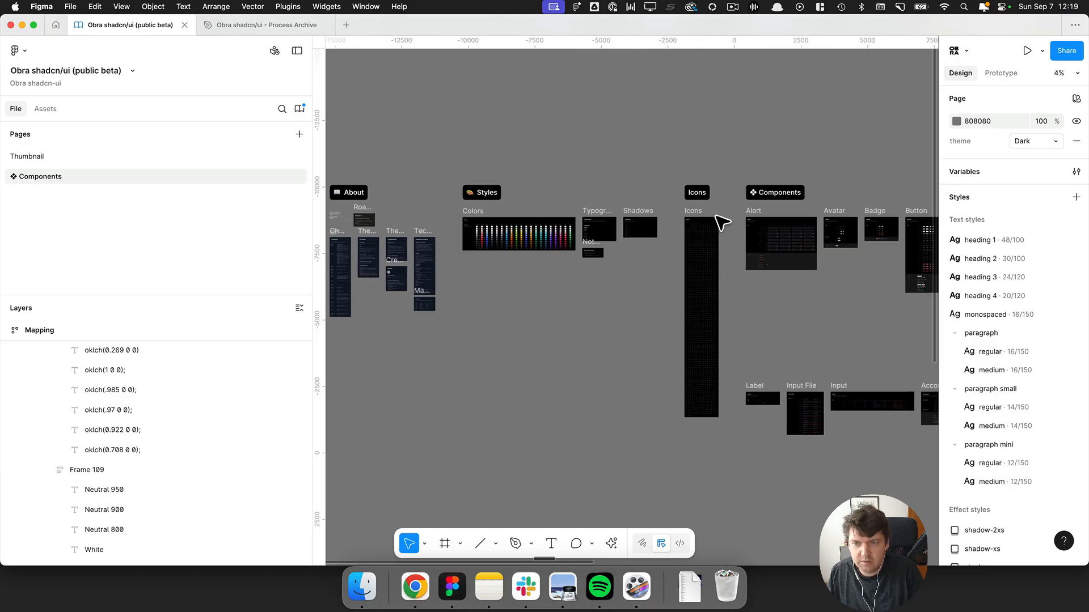
click(729, 214)
key(shift+2)
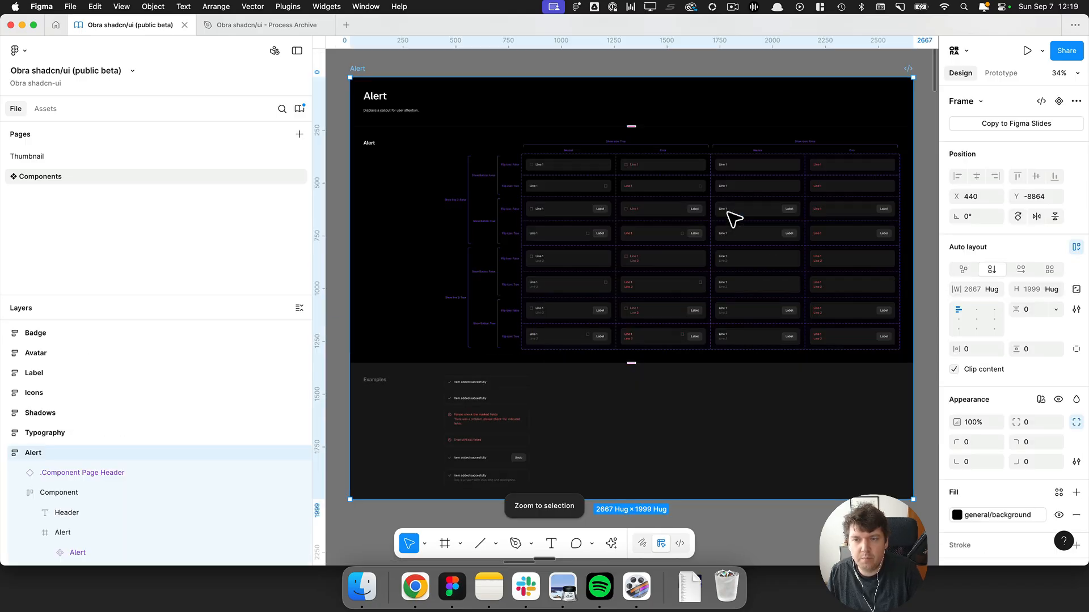
scroll(1030, 340, down, 5)
scroll(1030, 341, down, 2)
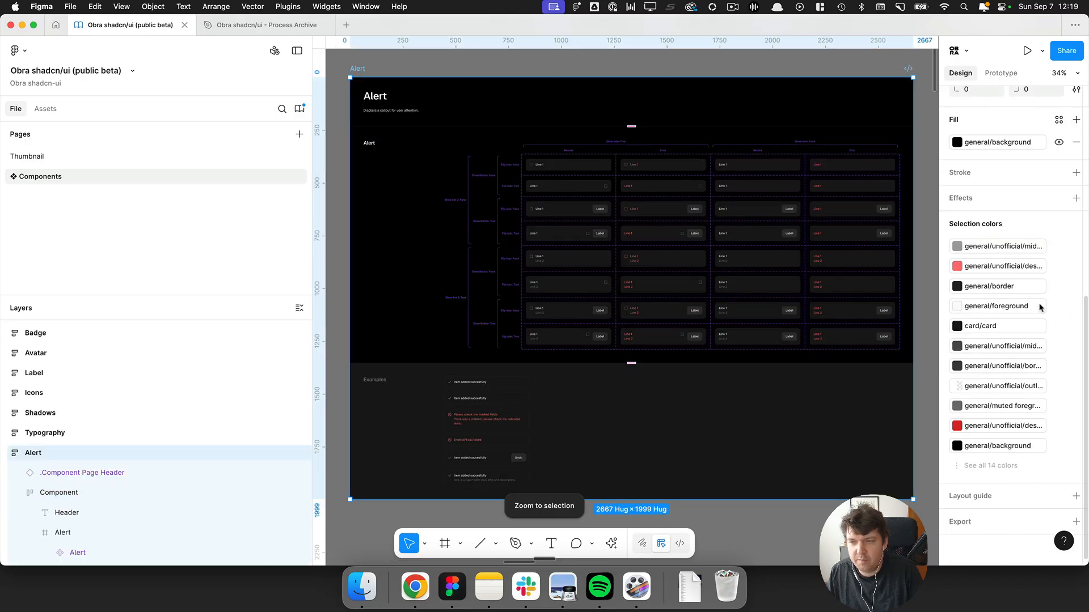
click(1008, 465)
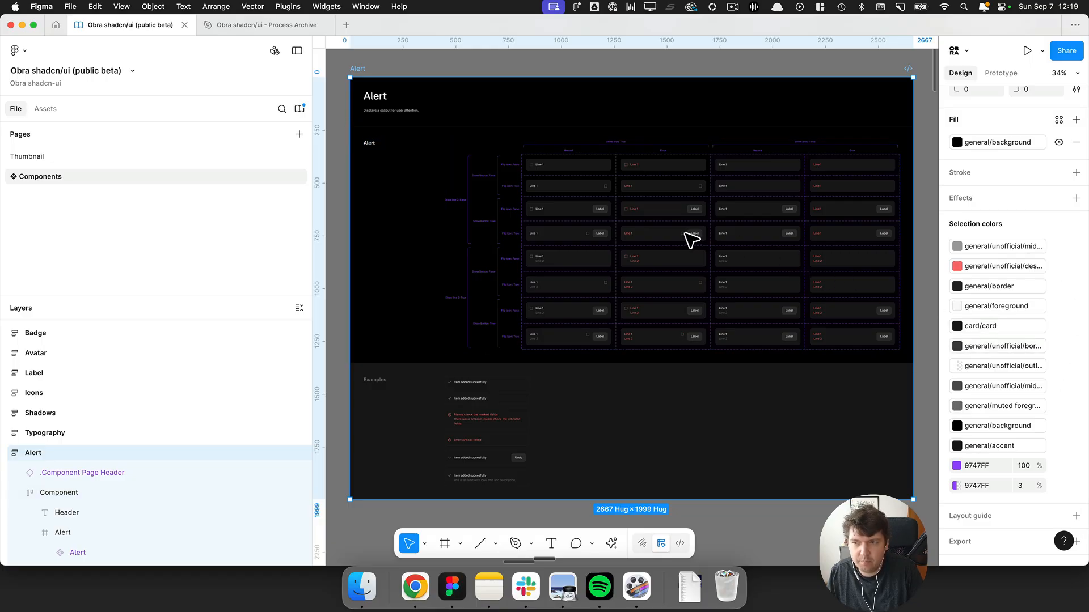
scroll(690, 238, down, 3)
scroll(822, 323, down, 3)
scroll(801, 314, down, 10)
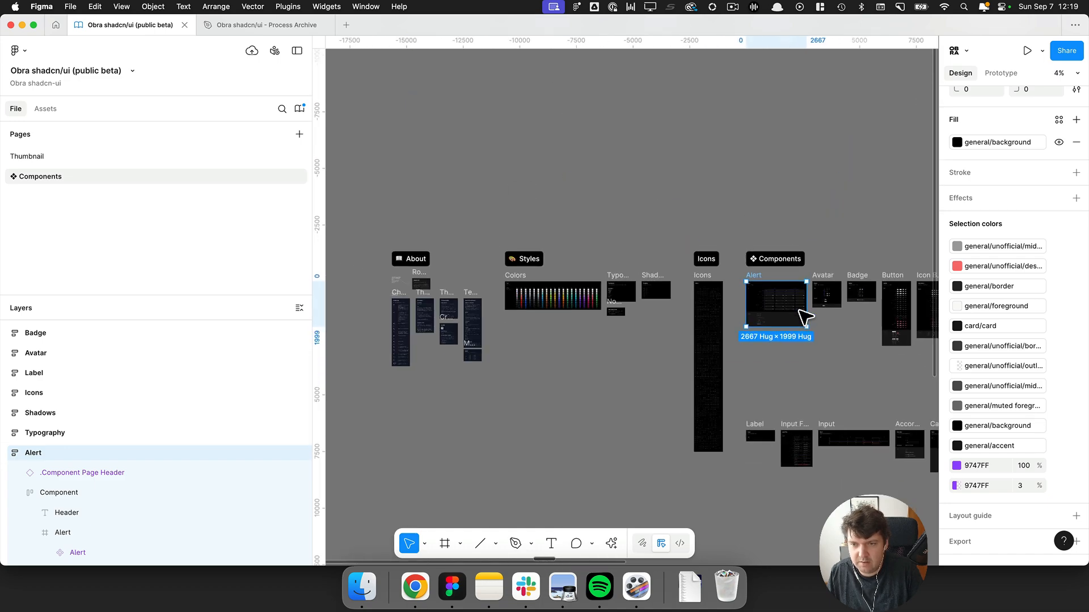
Select all component frames and locate the layers that use the neutral/500 colour.
click(816, 364)
key(space)
drag(834, 363, 519, 184)
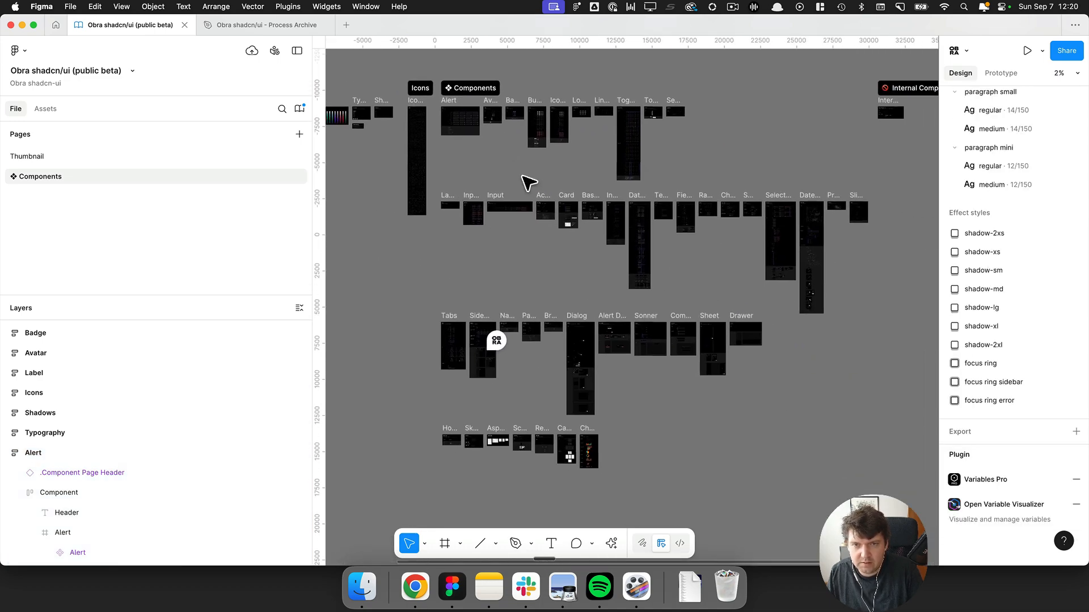
scroll(521, 175, down, 2)
drag(452, 110, 546, 183)
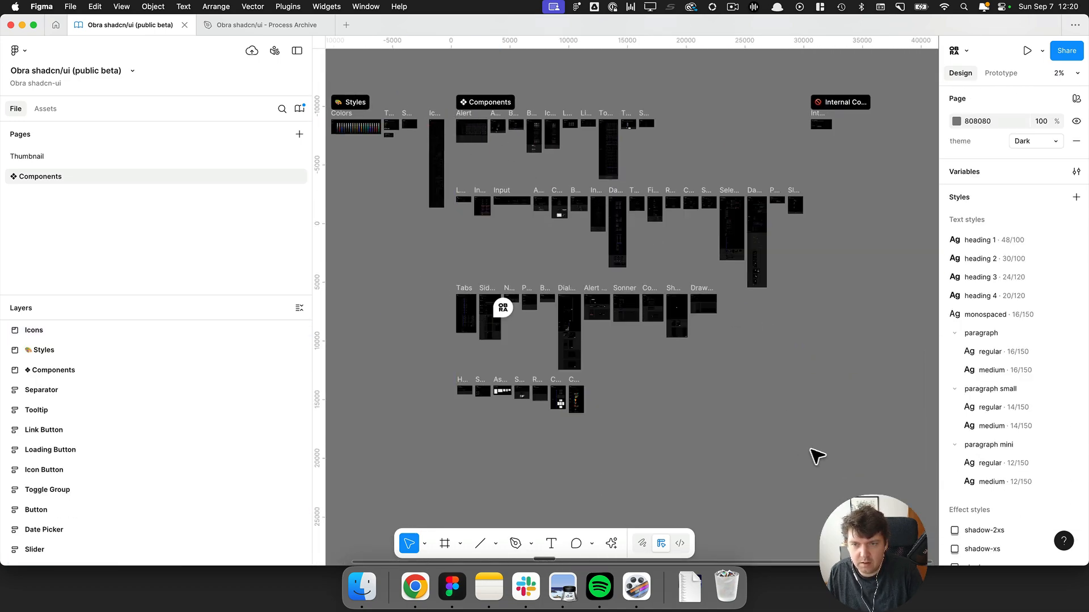
drag(814, 452, 454, 118)
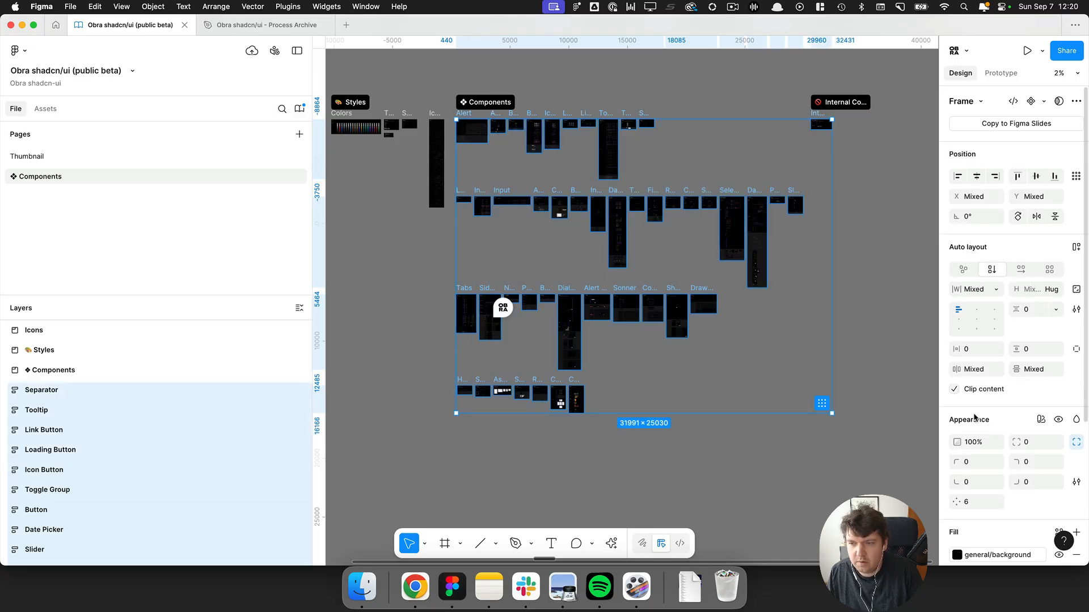
scroll(992, 411, down, 4)
click(985, 465)
scroll(1015, 391, down, 4)
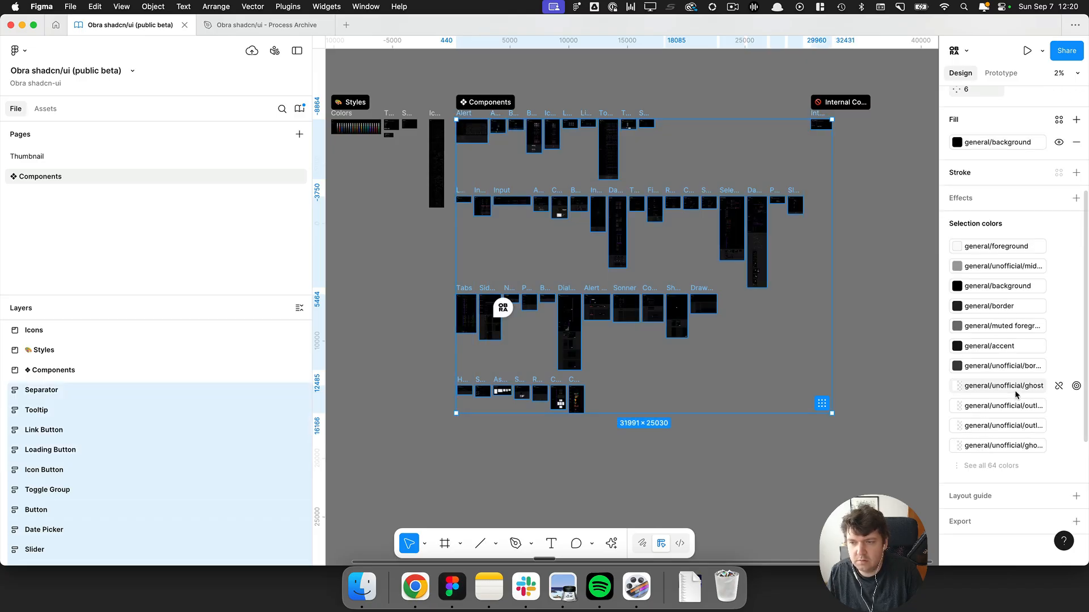
scroll(1008, 387, down, 4)
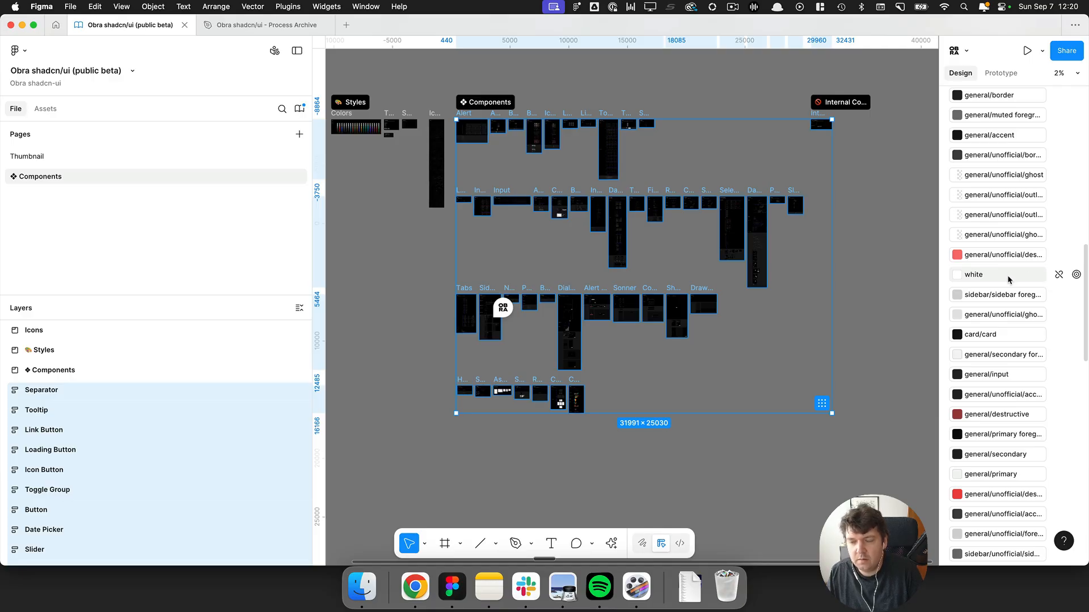
scroll(1013, 286, down, 5)
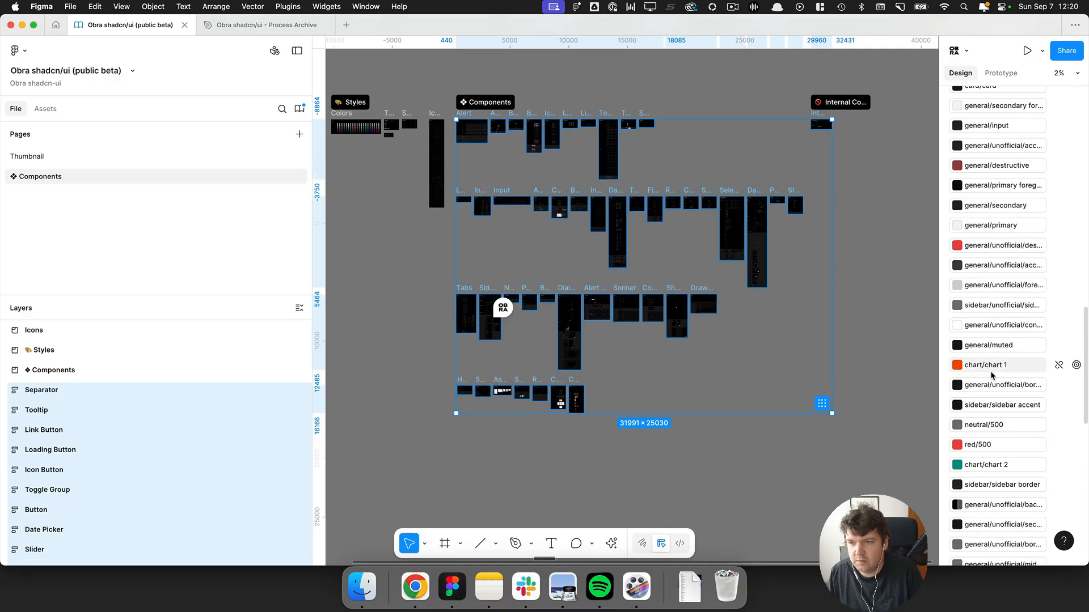
click(1076, 424)
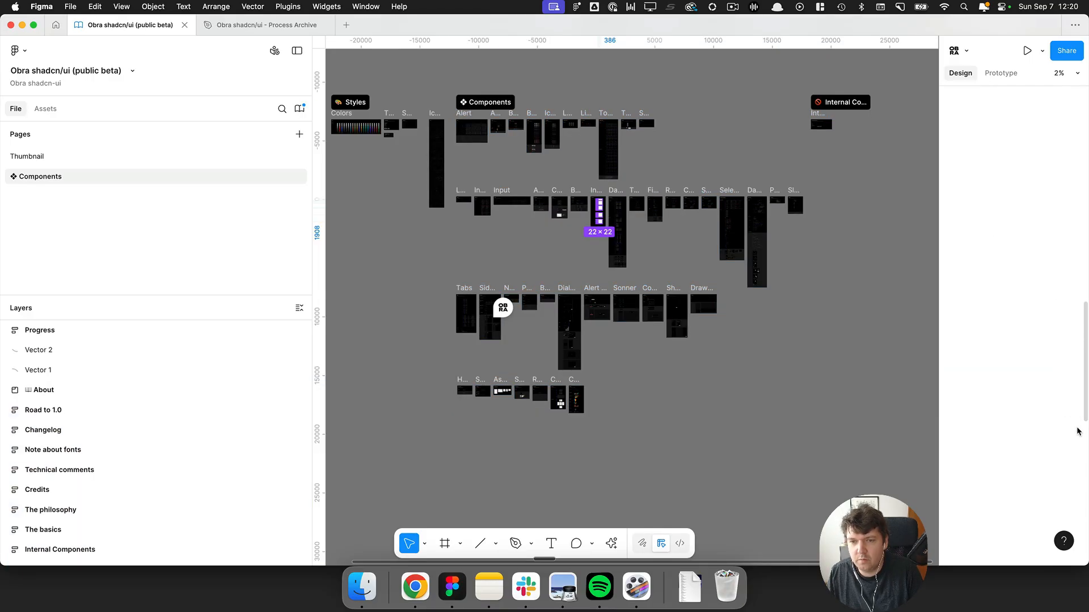
key(shift+2)
Examine the placeholder digit text layer in the Input OTP component.
scroll(652, 214, up, 5)
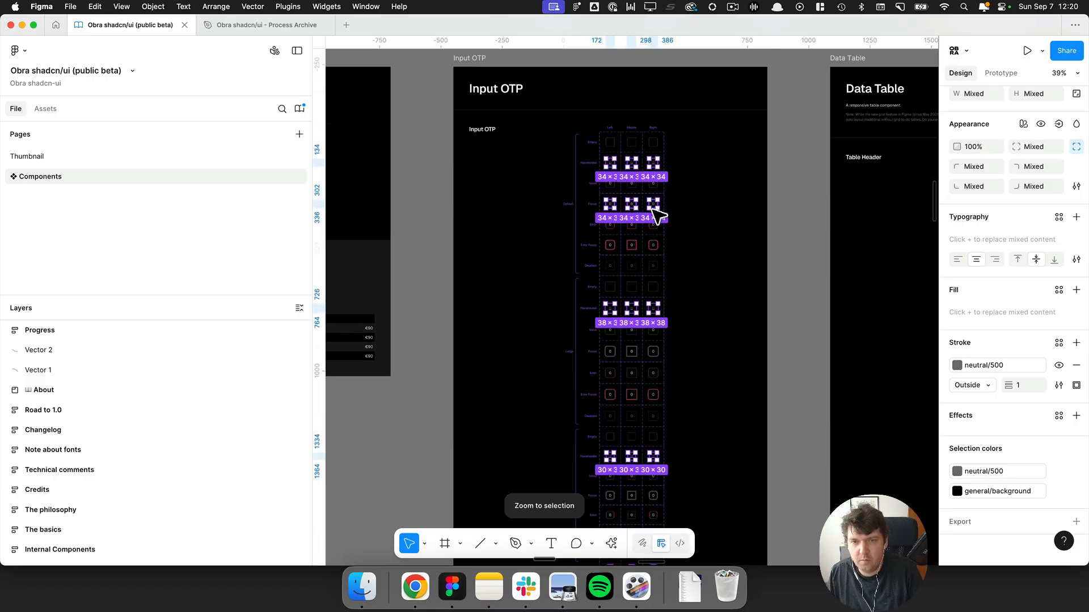
scroll(577, 178, up, 5)
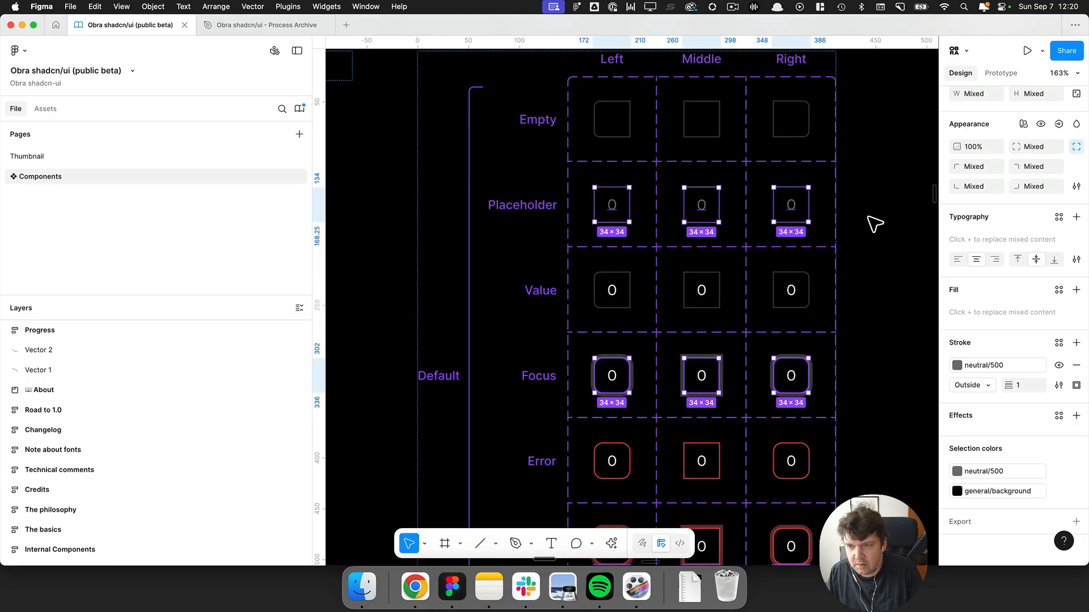
scroll(652, 205, up, 5)
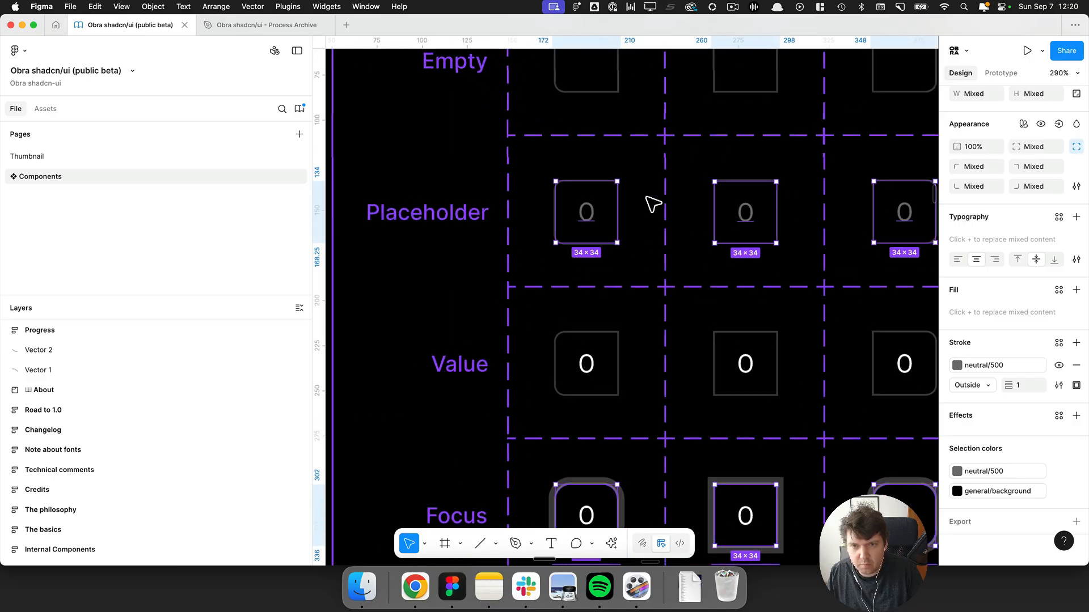
double_click(610, 226)
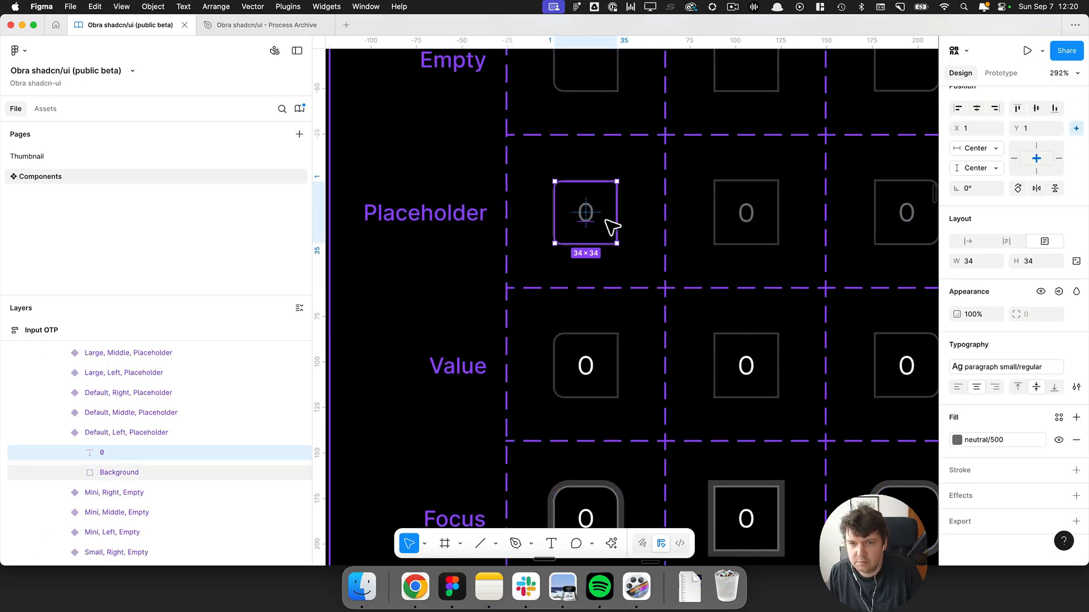
scroll(652, 206, down, 5)
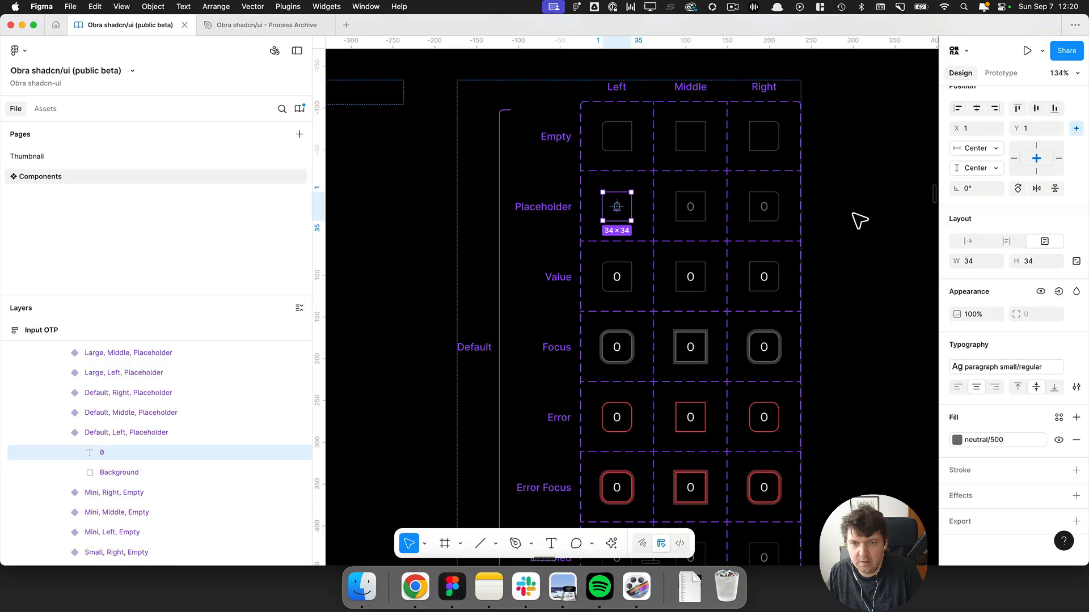
scroll(652, 207, up, 5)
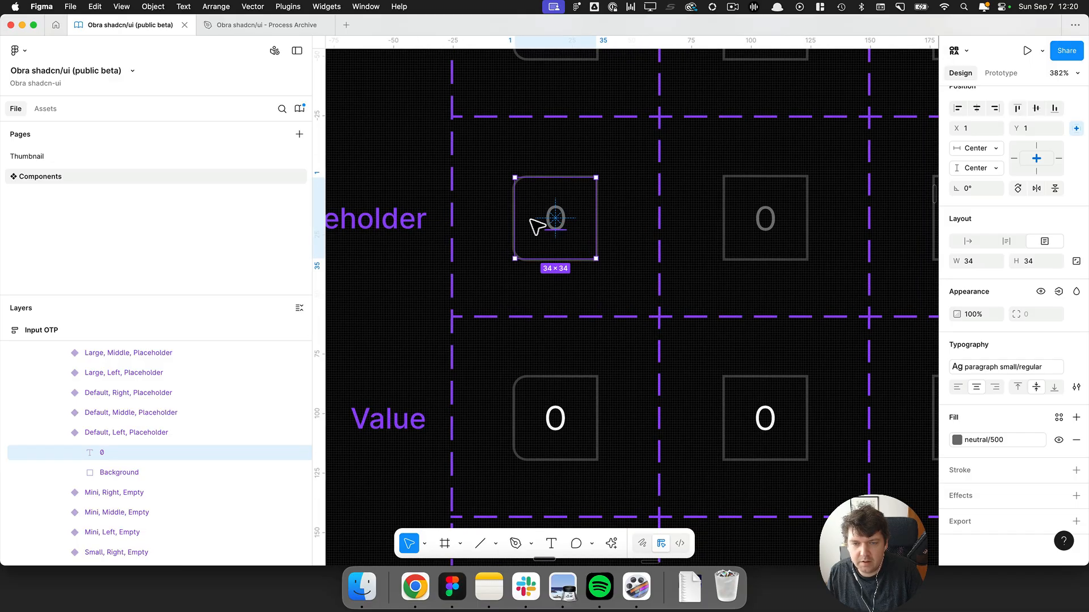
key(q)
key(Escape)
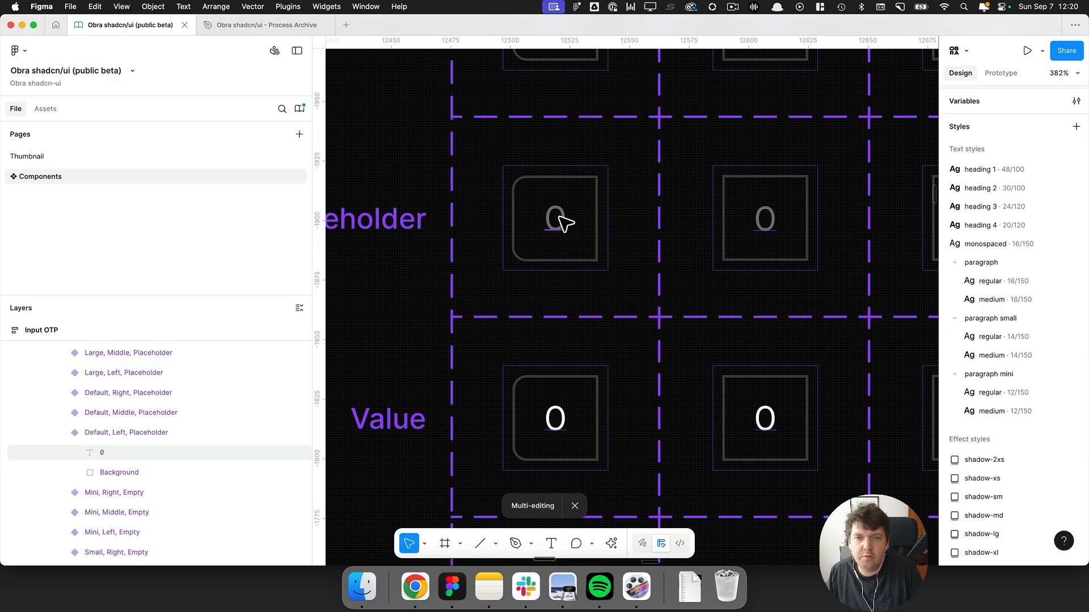
scroll(557, 219, down, 3)
scroll(778, 145, down, 4)
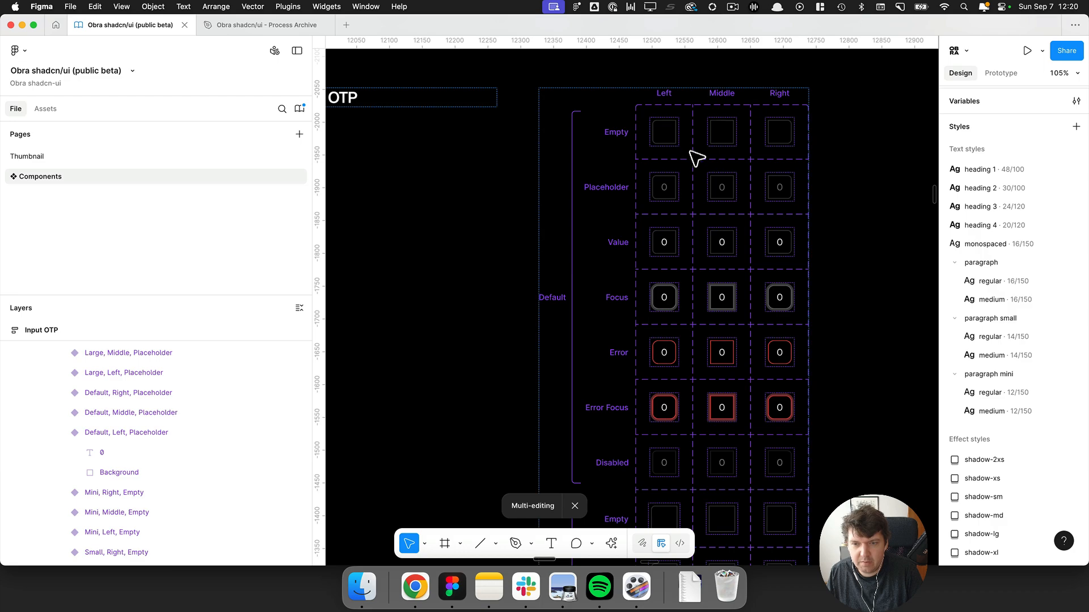
scroll(711, 169, down, 5)
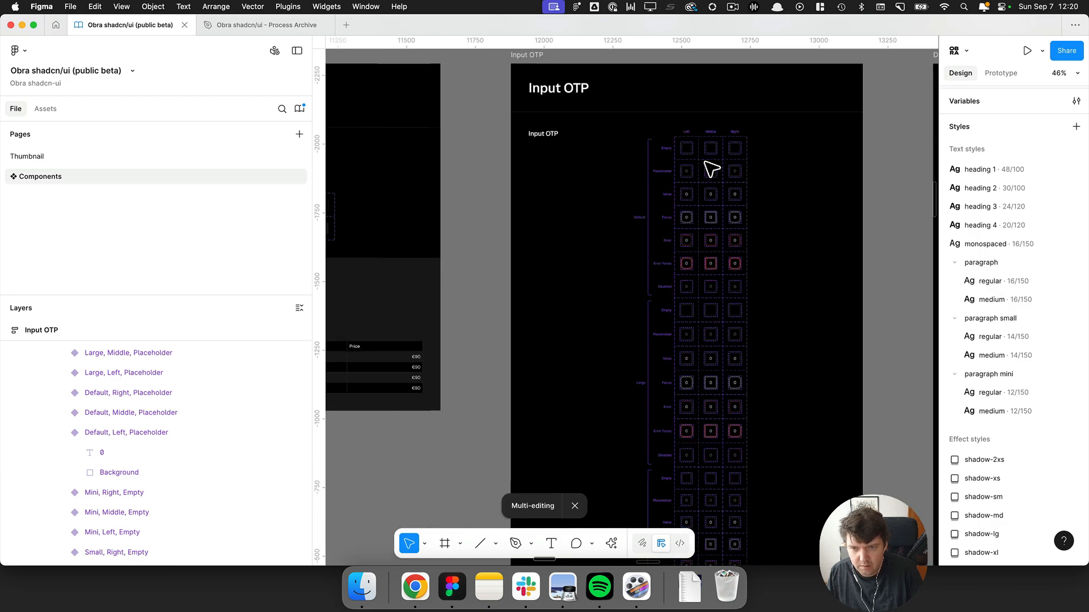
Replace the red/500 stroke on the Input OTP error cells with the general/unofficial destructive border variable.
click(547, 63)
scroll(976, 345, down, 5)
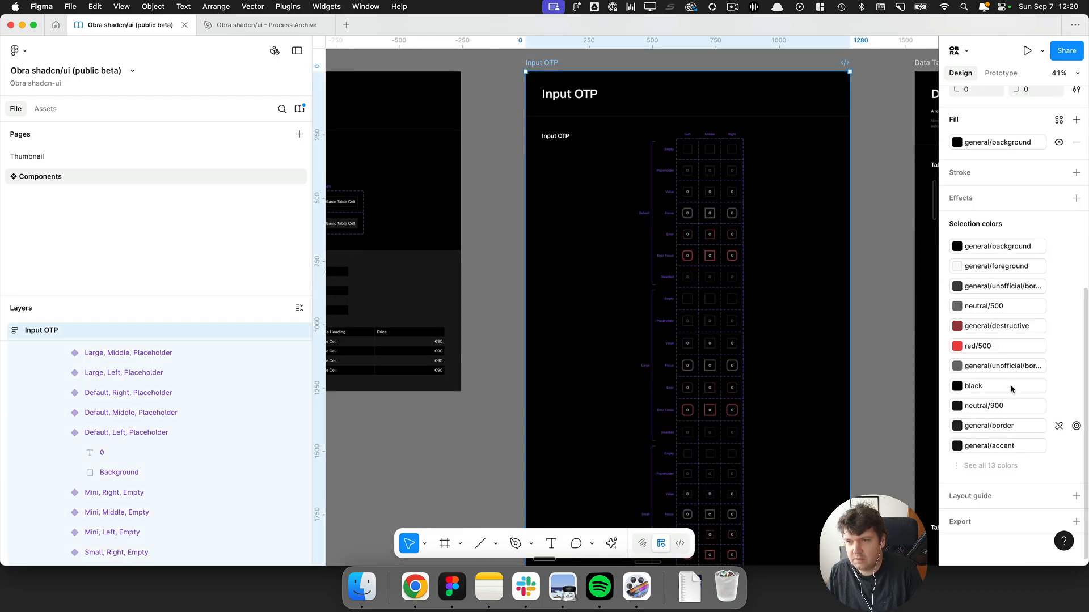
click(1076, 347)
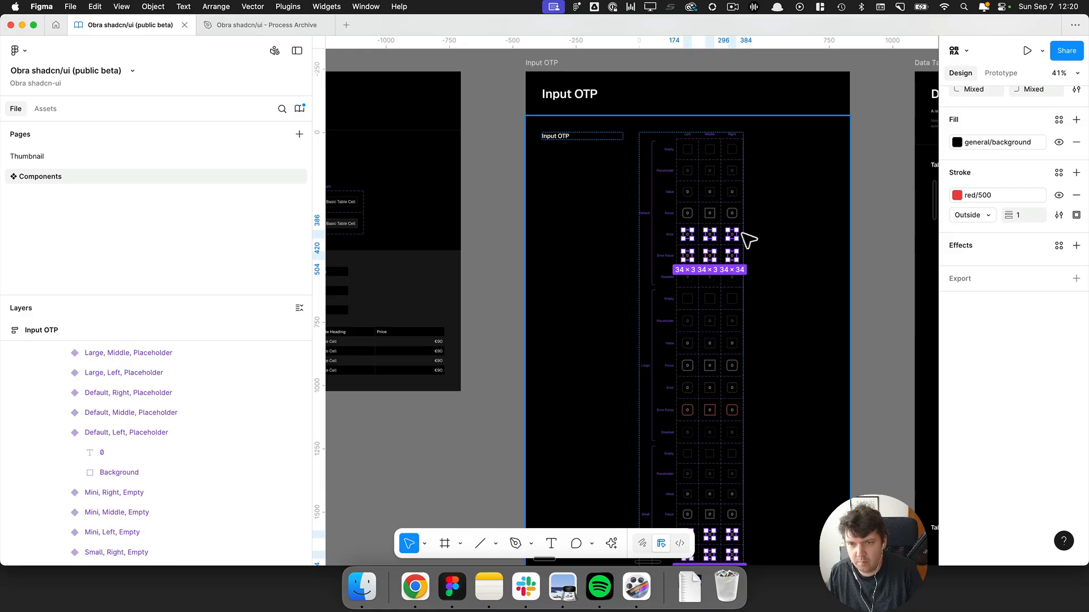
scroll(740, 237, up, 6)
scroll(720, 242, up, 1)
click(978, 195)
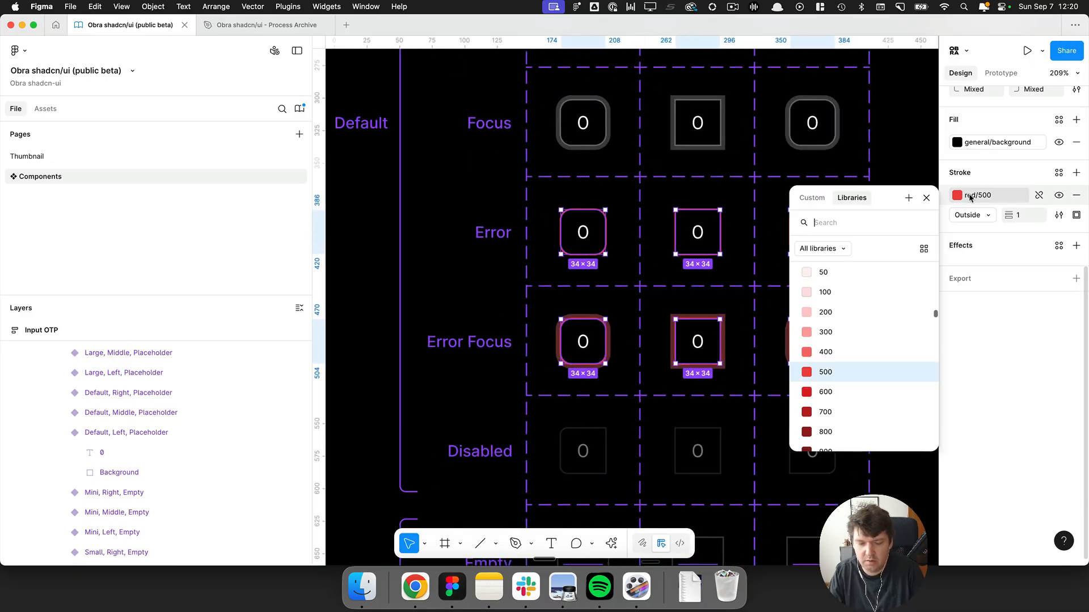
text(border)
click(849, 337)
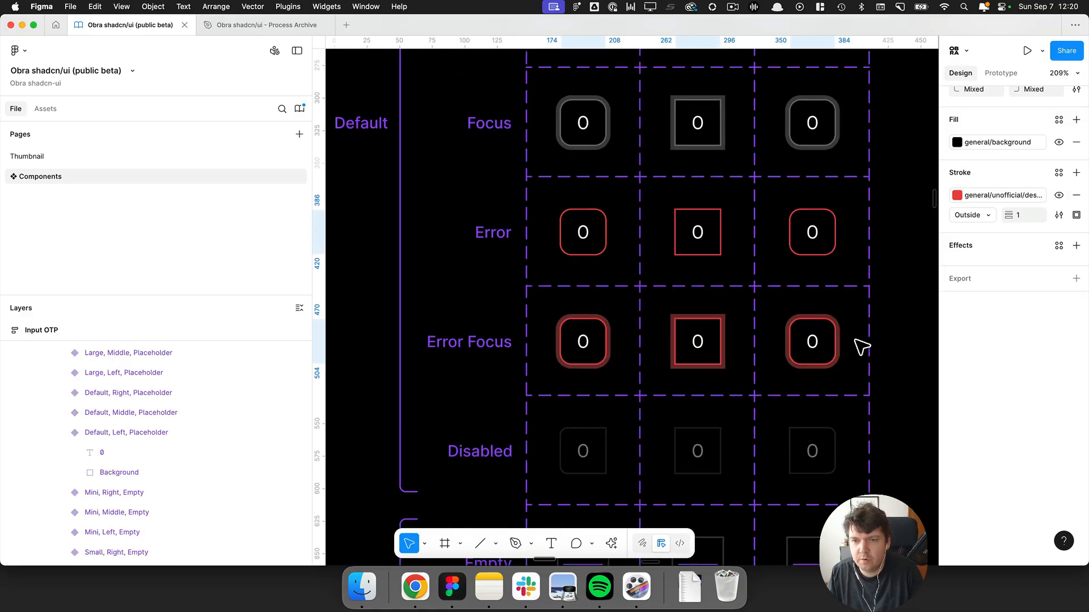
Select the three Default placeholder digits and apply the general/muted foreground fill.
scroll(716, 206, up, 5)
scroll(633, 201, up, 3)
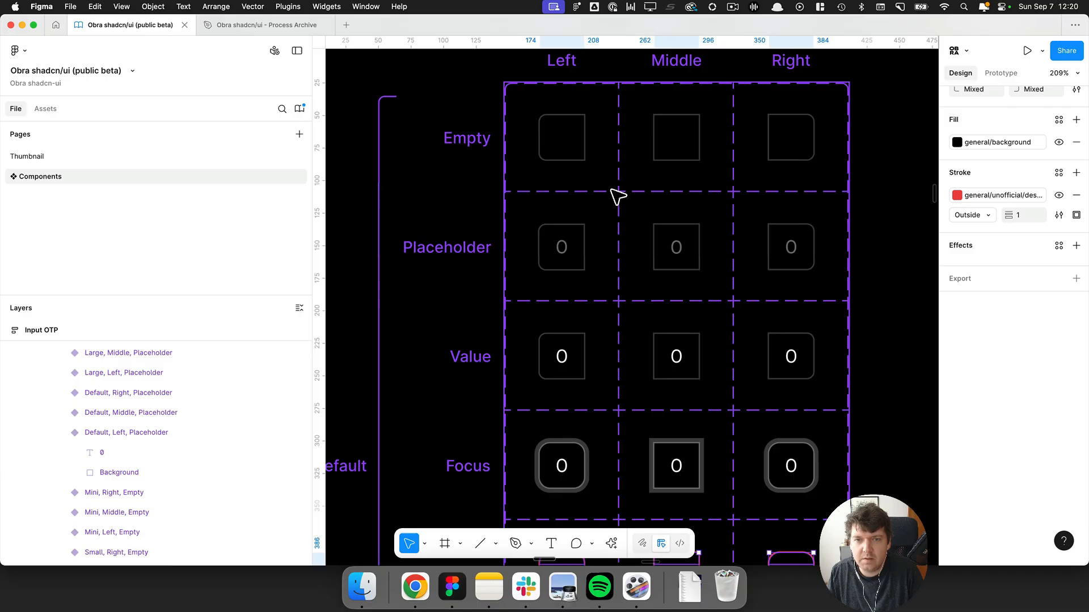
click(563, 249)
shift+click(689, 254)
shift+click(793, 260)
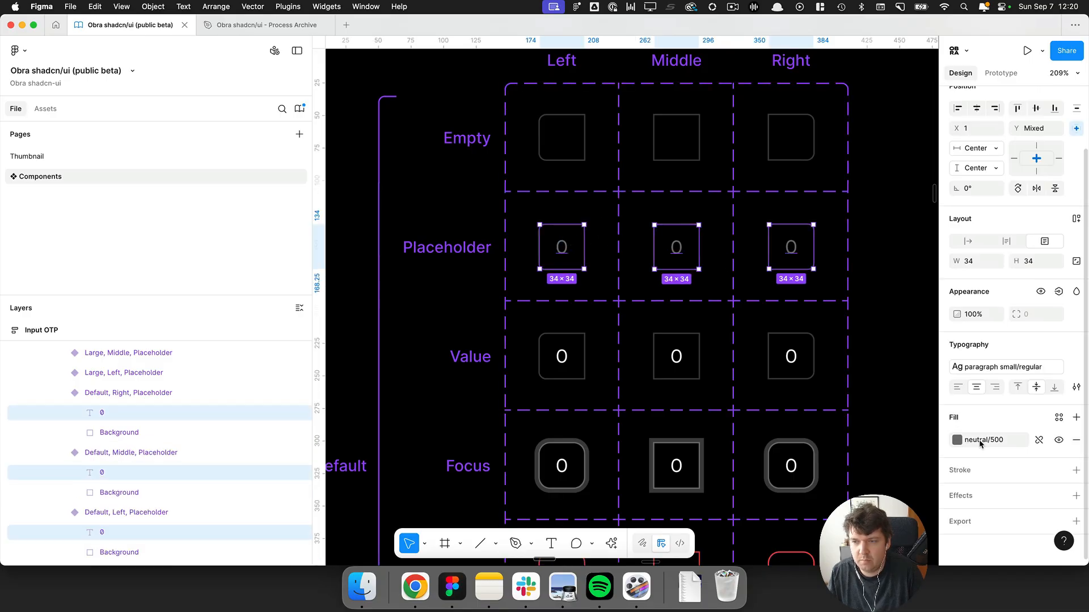
click(975, 440)
text(muted)
click(848, 421)
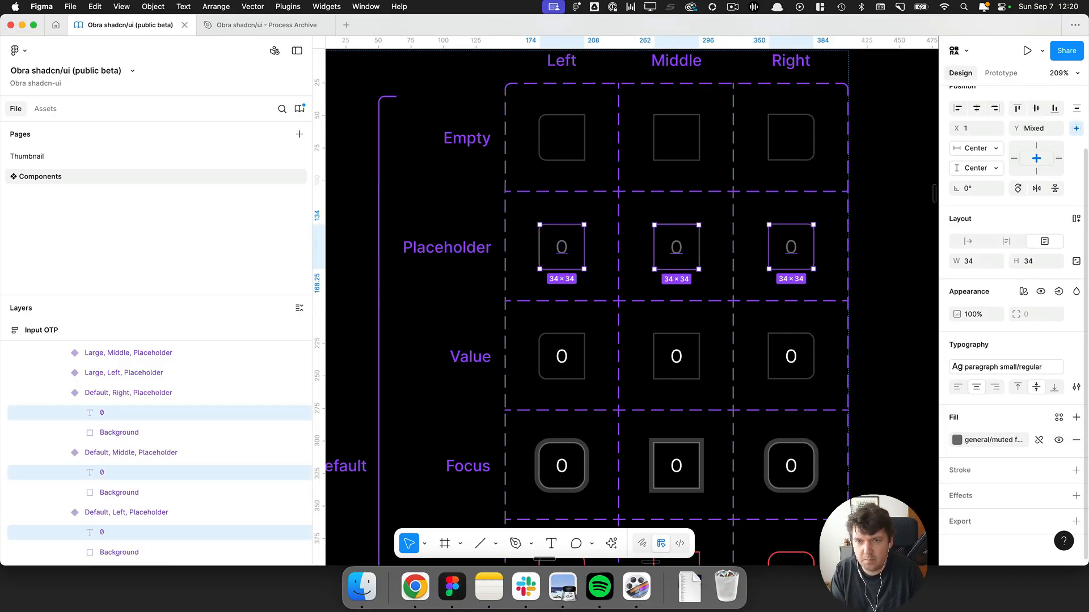
Undo the placeholder digits' fill change.
scroll(760, 196, up, 5)
scroll(749, 339, up, 10)
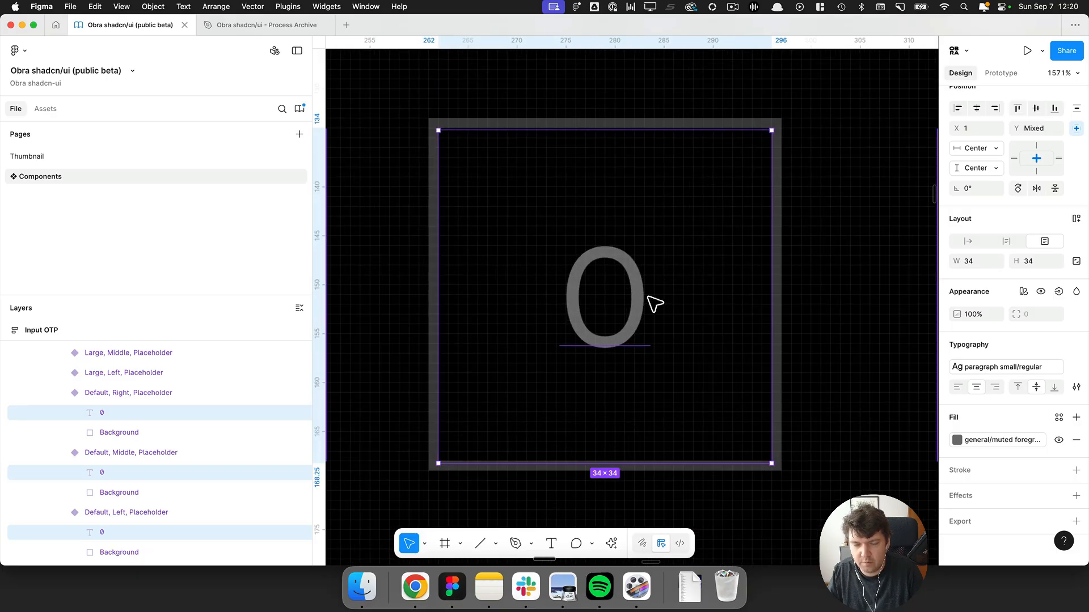
scroll(647, 296, up, 4)
key(super+z)
Reapply the general/muted foreground fill to the selected placeholder digits.
click(987, 440)
text(mut)
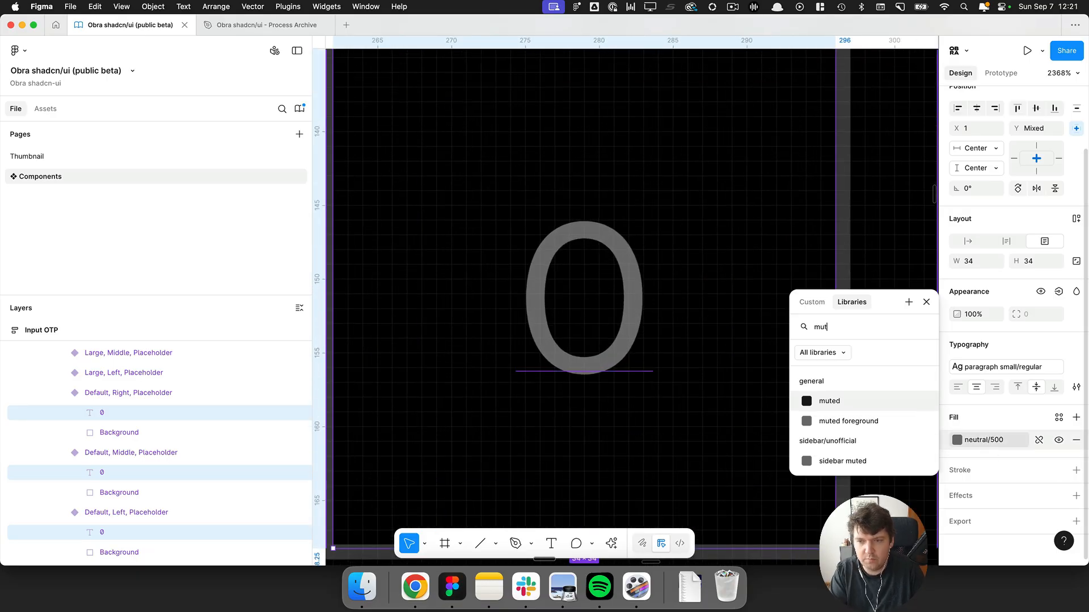
key(Down)
key(Return)
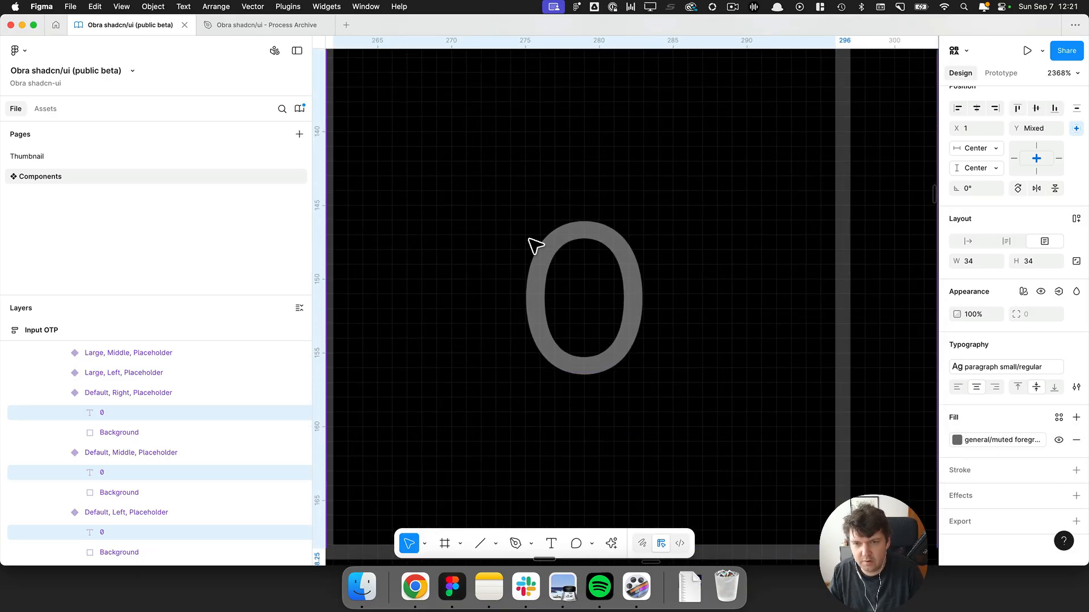
Select every Input OTP layer coloured neutral/900 and replace that fill with the general/unofficial/contrast variable.
scroll(530, 243, down, 9)
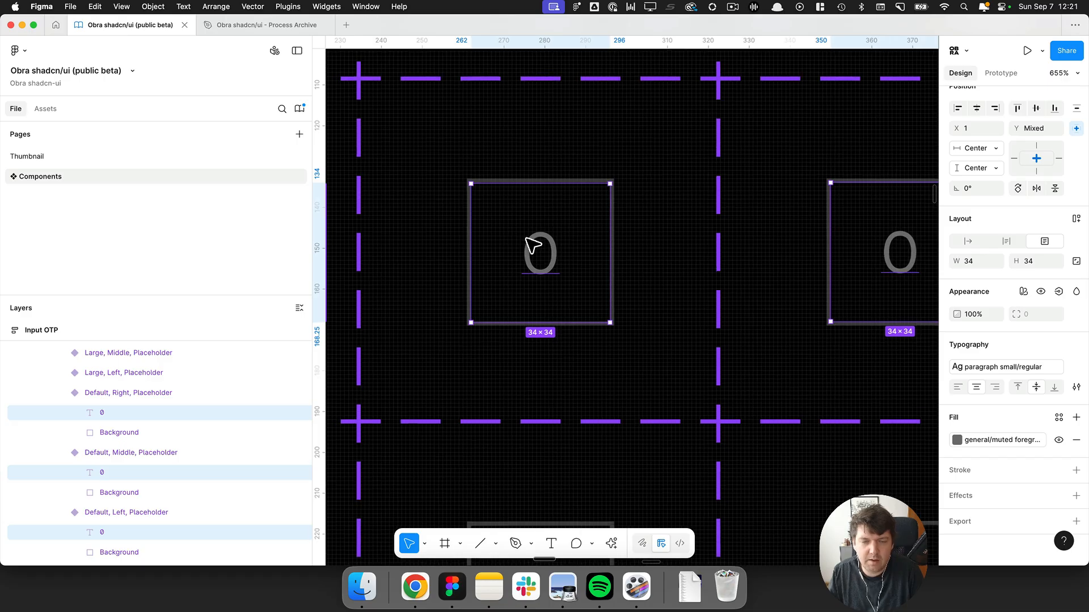
scroll(534, 244, down, 9)
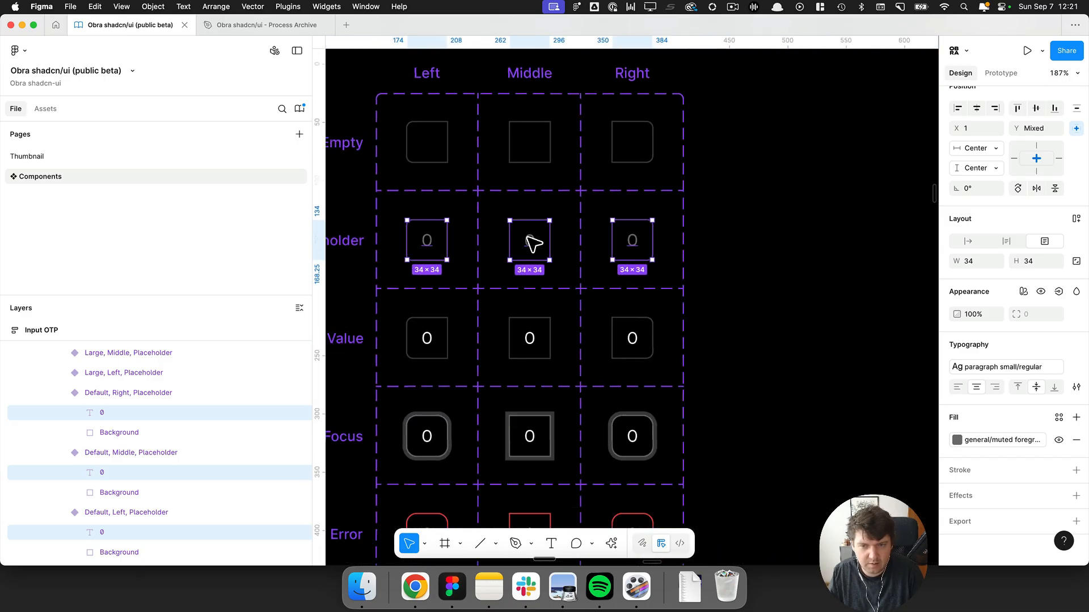
scroll(533, 244, down, 10)
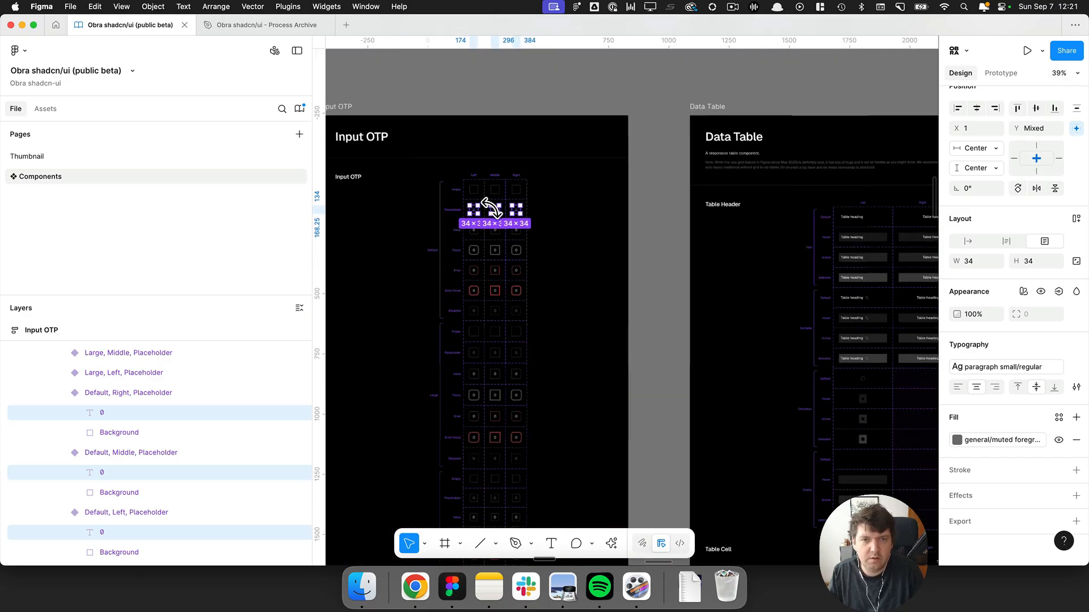
click(366, 109)
scroll(673, 224, left, 2)
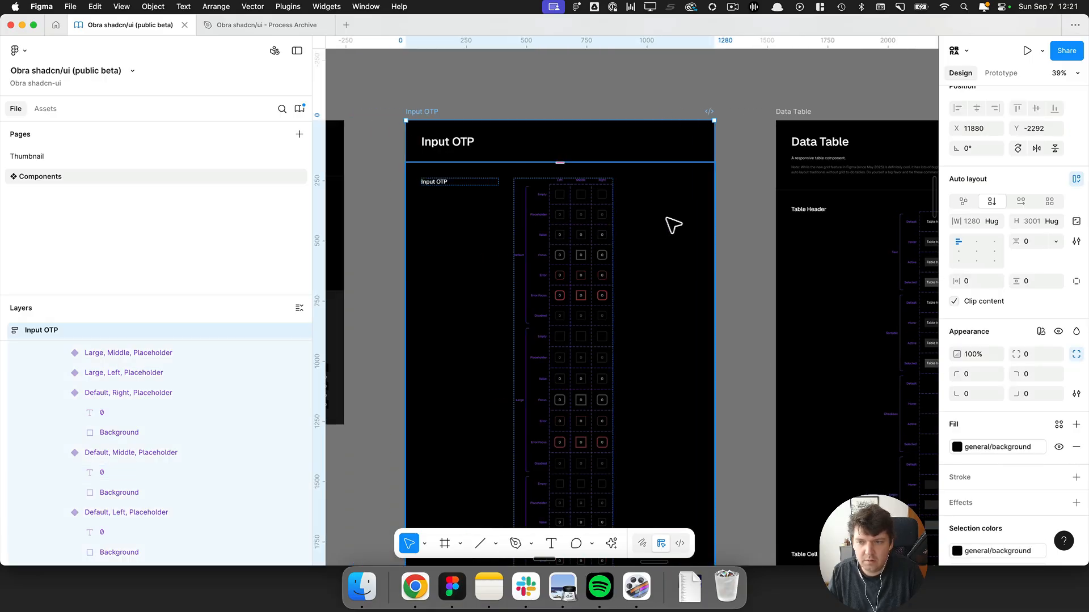
scroll(1064, 348, down, 5)
scroll(1064, 348, down, 3)
click(990, 465)
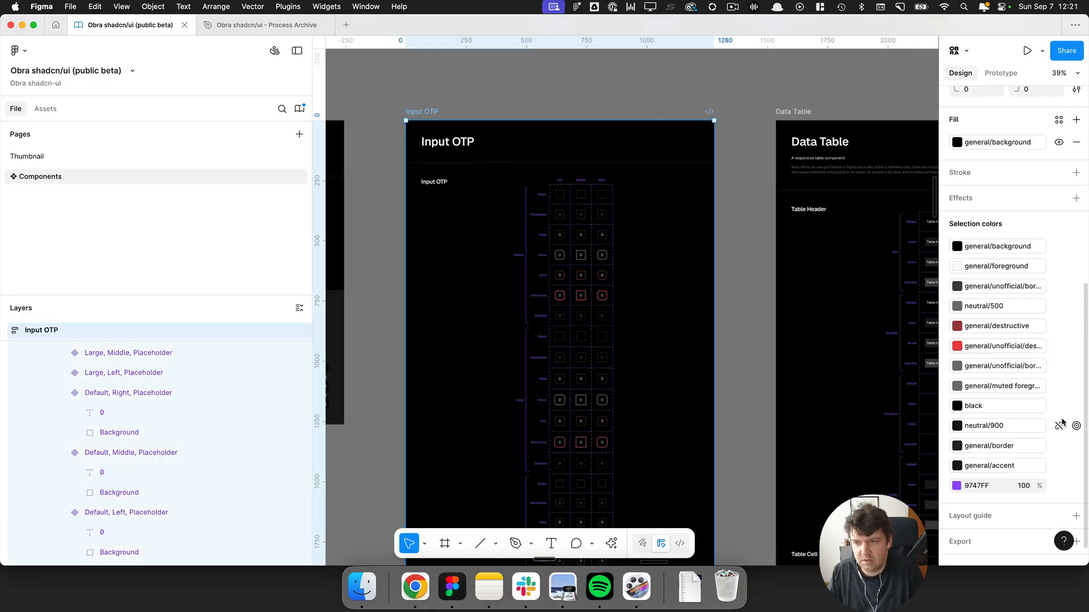
click(1076, 427)
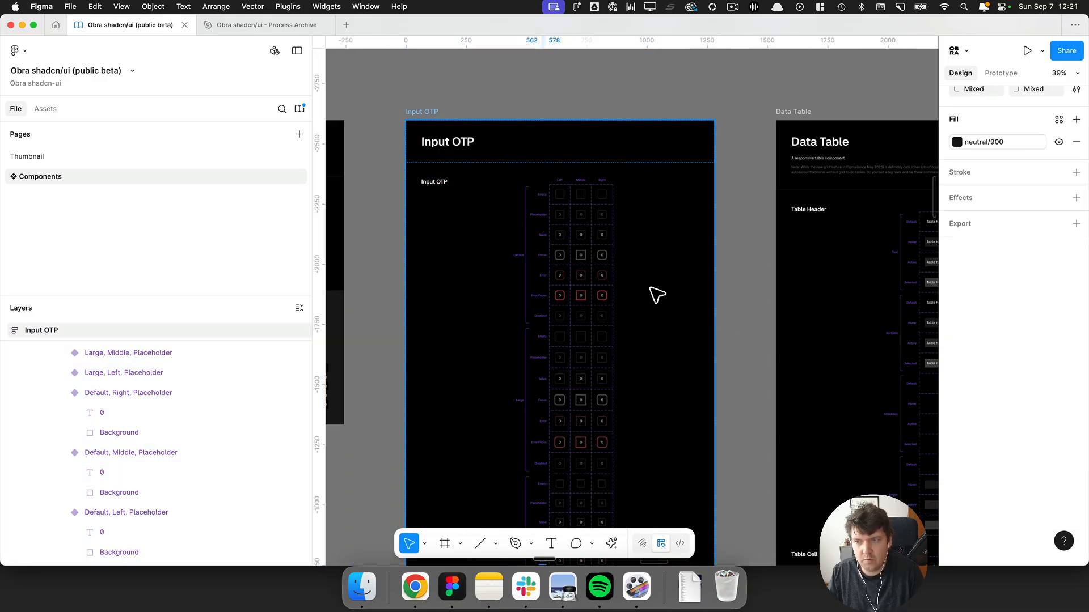
scroll(653, 294, down, 5)
key(shift+2)
scroll(634, 413, down, 5)
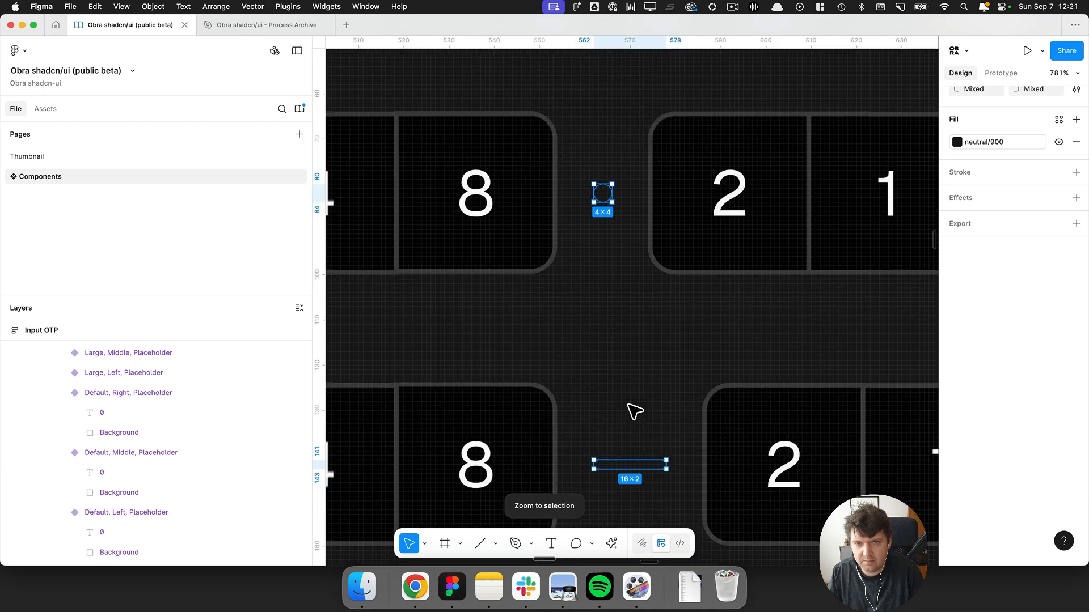
scroll(634, 413, down, 2)
scroll(635, 406, up, 6)
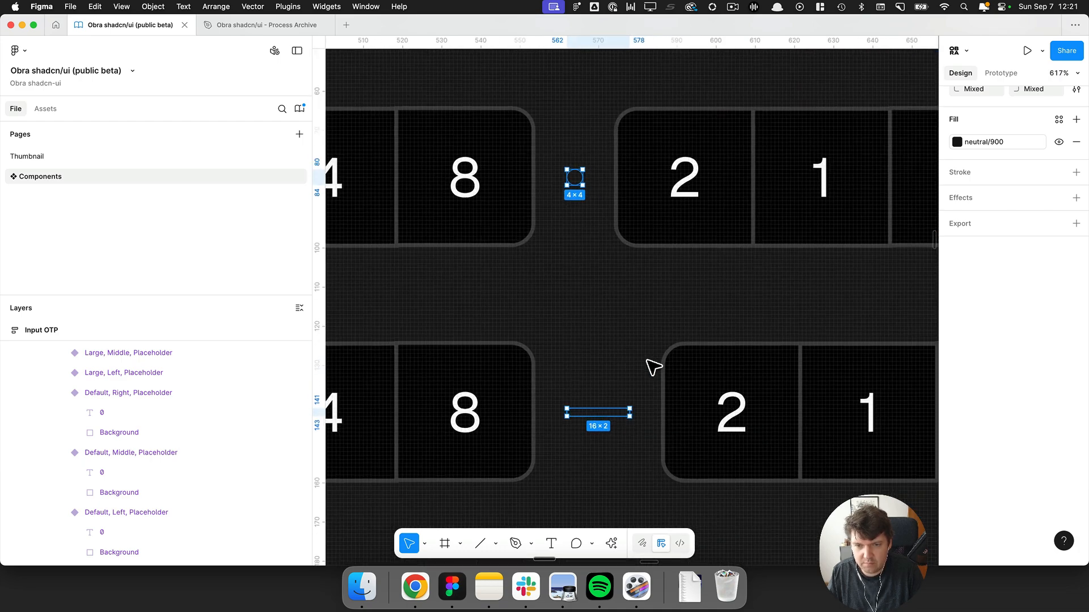
scroll(653, 368, up, 1)
click(969, 145)
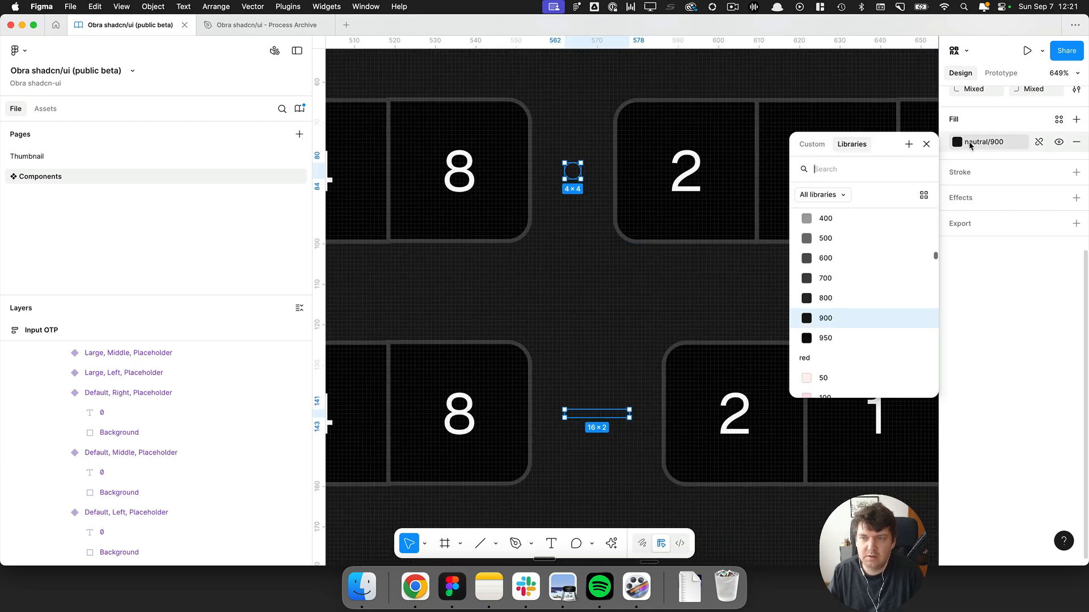
text(cont)
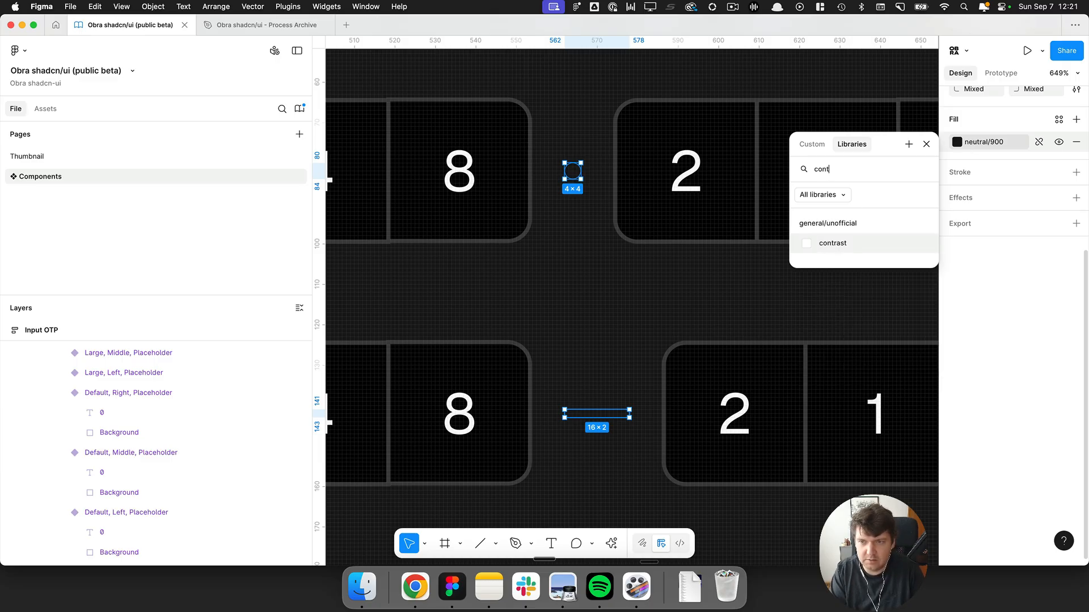
key(Return)
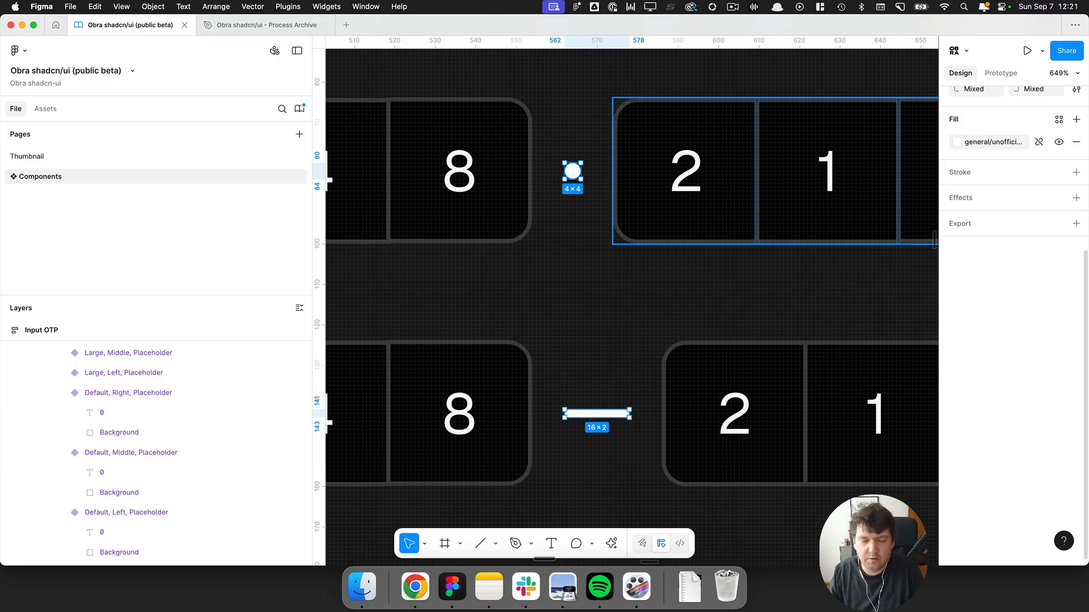
Inspect the selection colours used by the Input OTP examples.
click(597, 406)
scroll(582, 392, down, 3)
scroll(579, 391, down, 1)
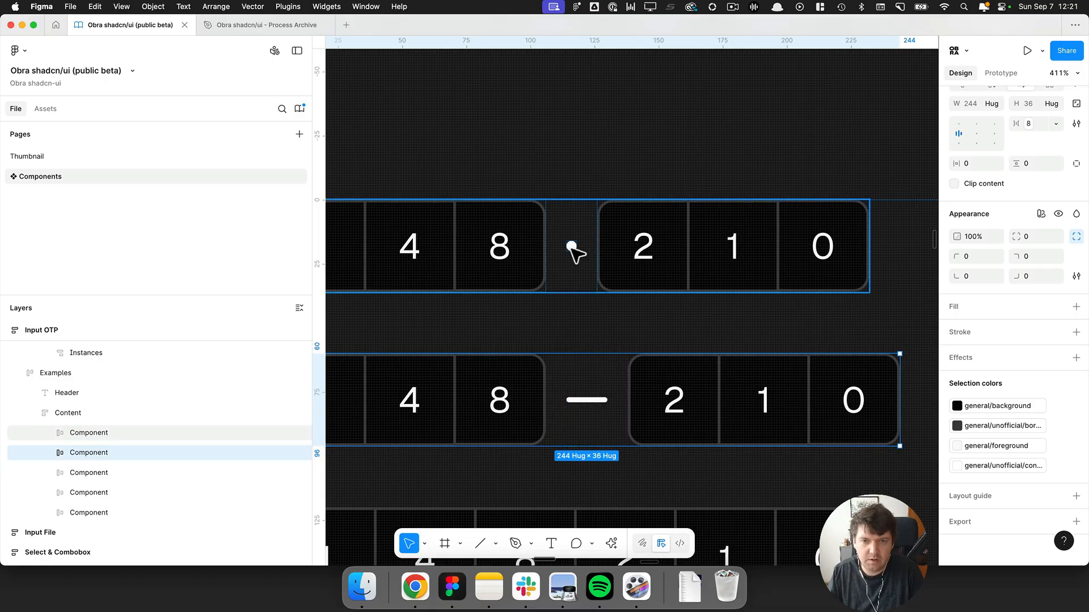
scroll(571, 247, down, 10)
click(697, 336)
drag(612, 409, 500, 473)
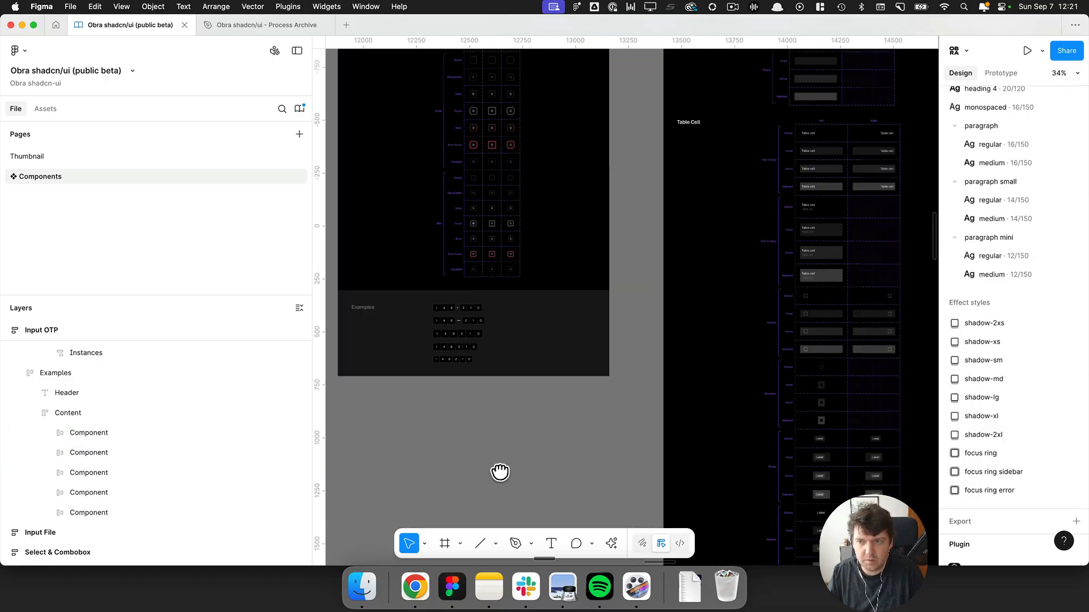
scroll(461, 408, right, 5)
scroll(461, 408, down, 6)
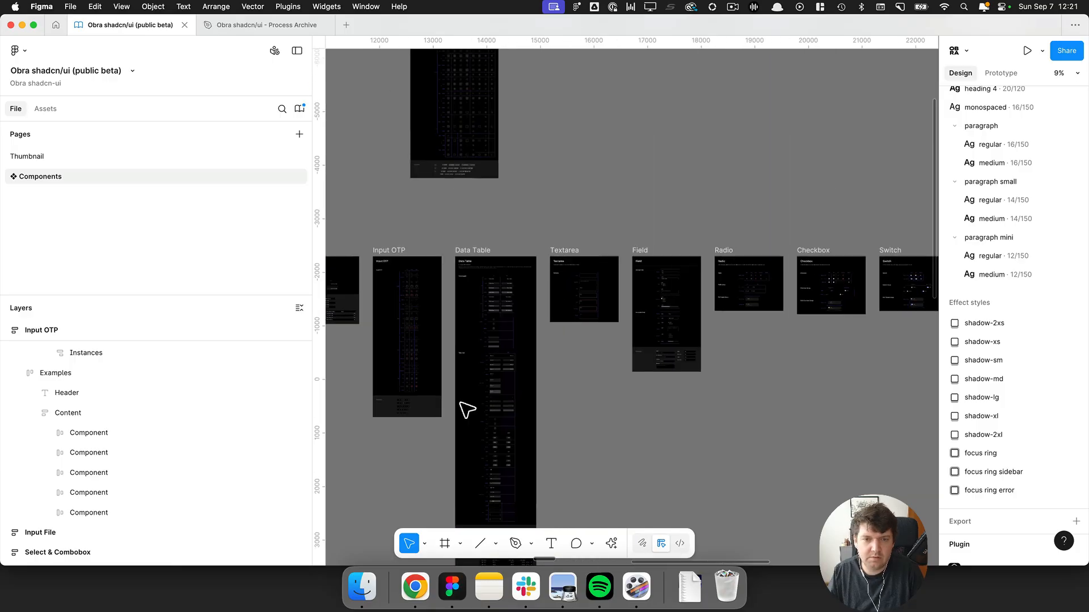
Select all Data Table layers that use the white colour and inspect them.
click(468, 250)
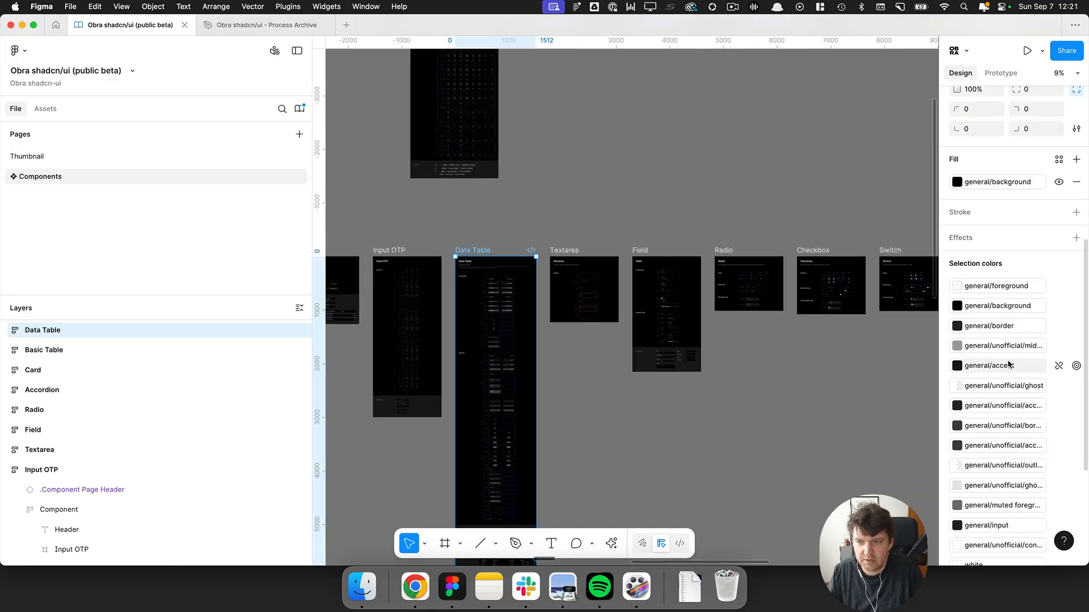
scroll(1008, 364, down, 5)
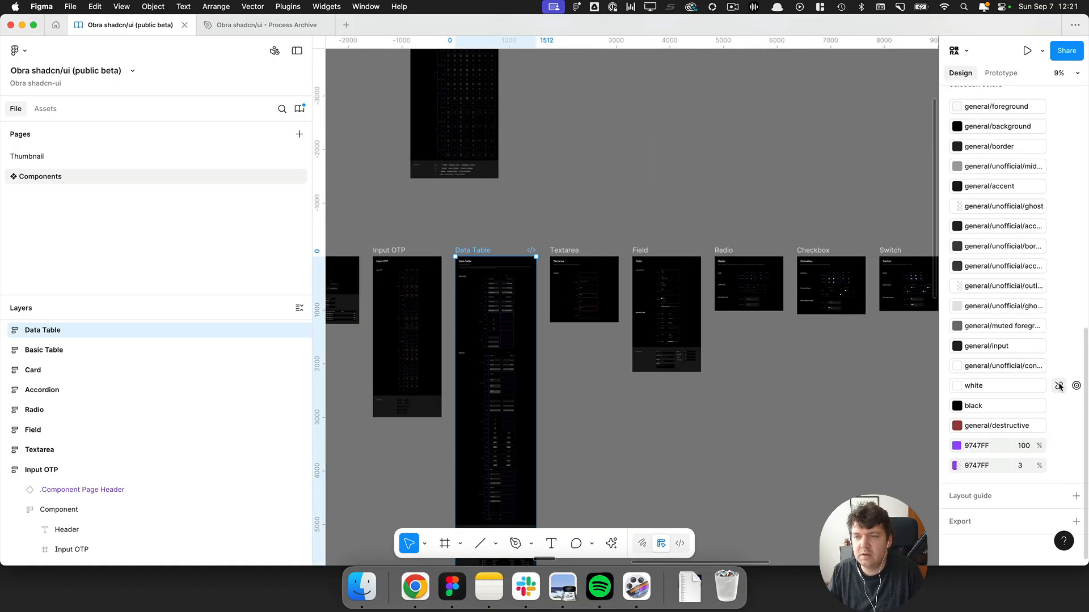
click(1076, 387)
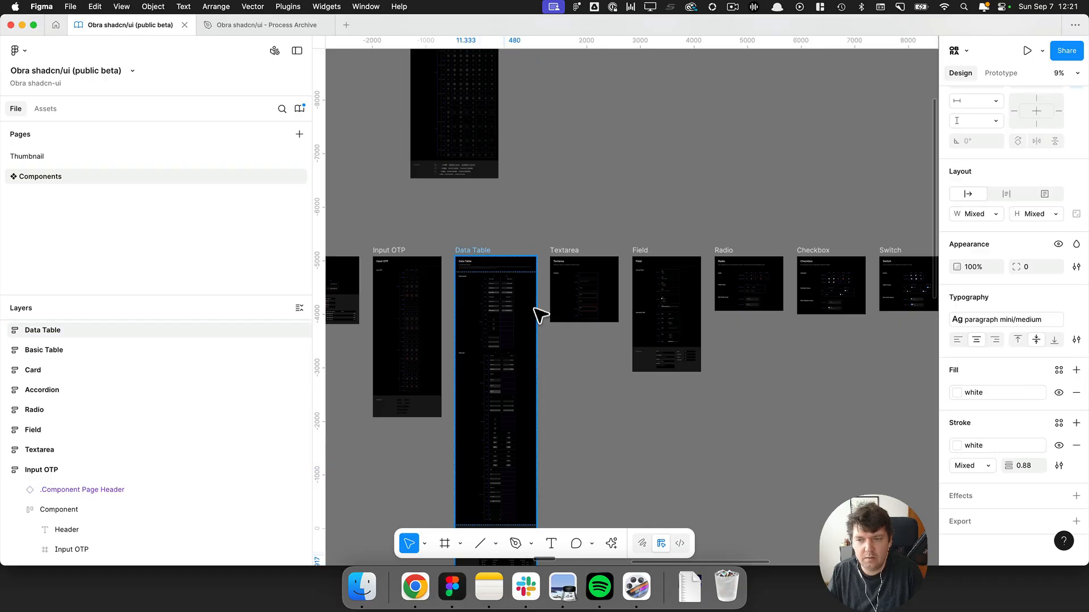
scroll(537, 313, down, 5)
key(shift+2)
scroll(520, 378, down, 1)
scroll(521, 343, down, 2)
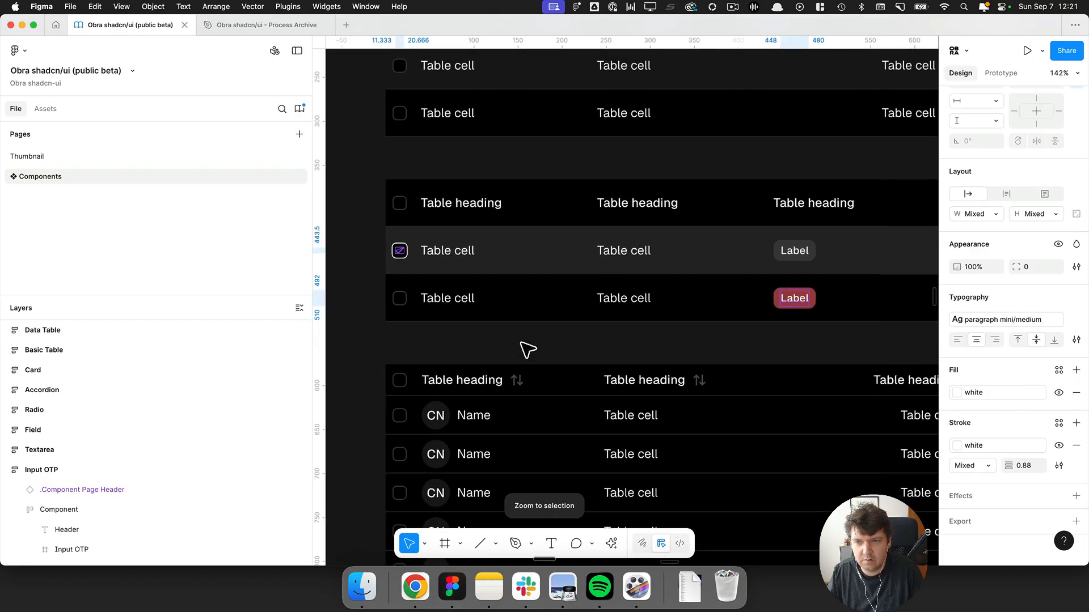
Open the Destructive badge's main component from the Data Table and inspect its Label layer.
click(593, 351)
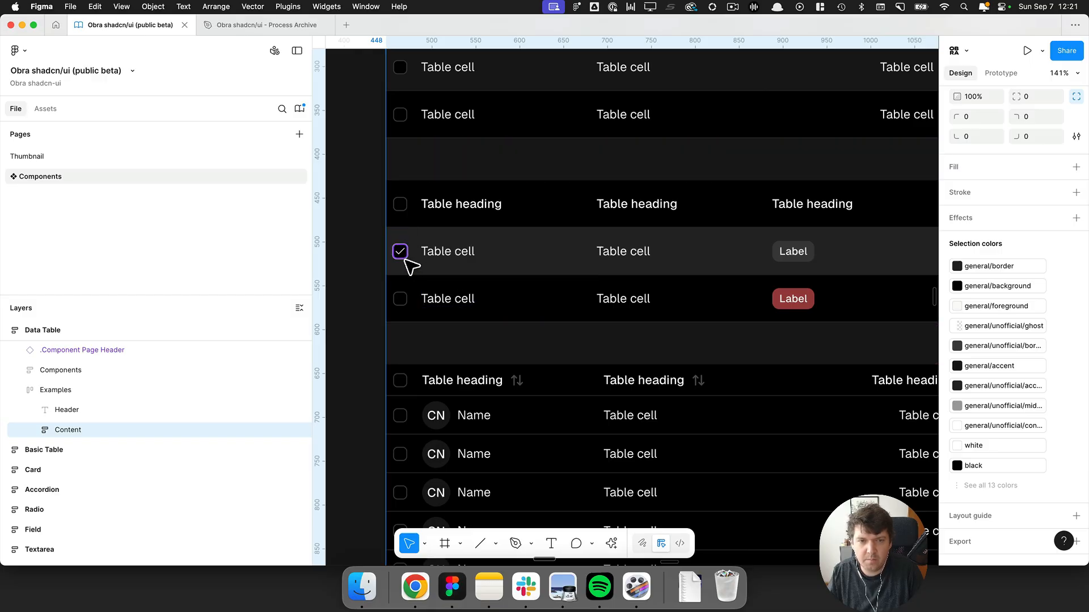
super+click(793, 300)
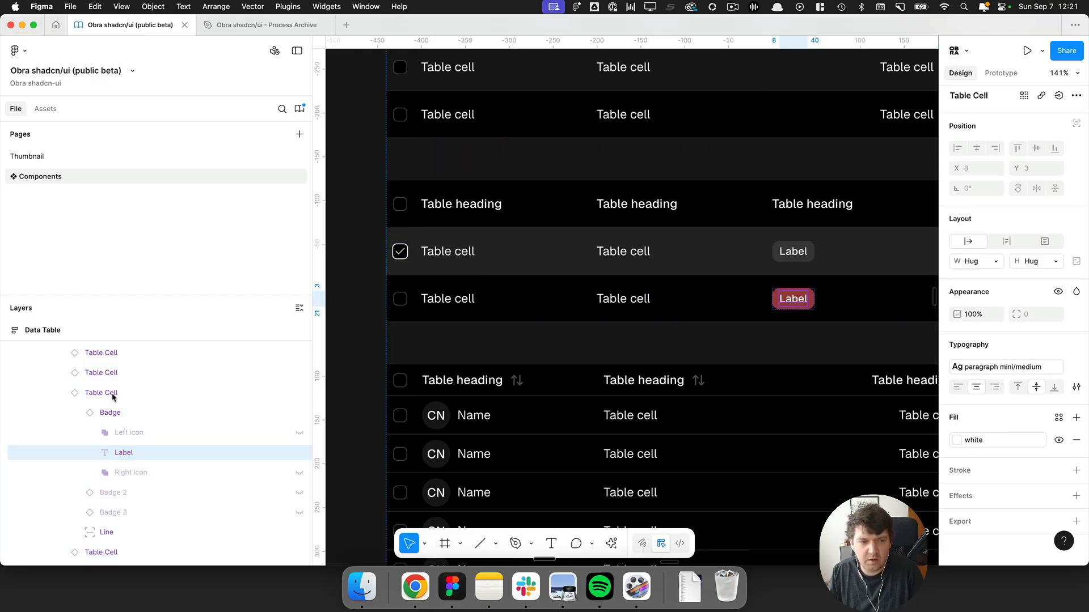
click(126, 413)
click(964, 113)
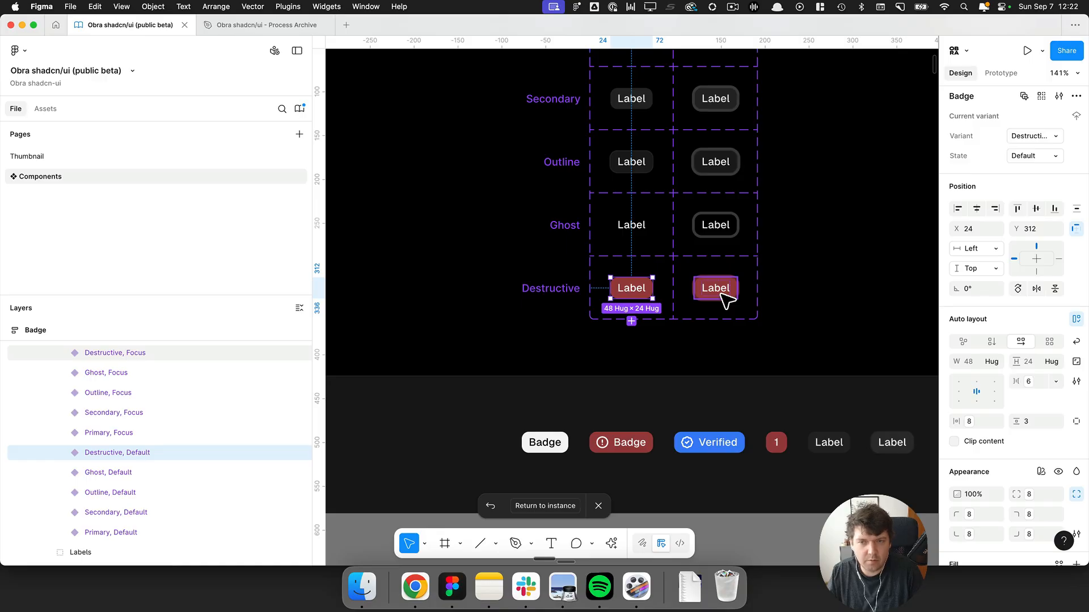
key(Return)
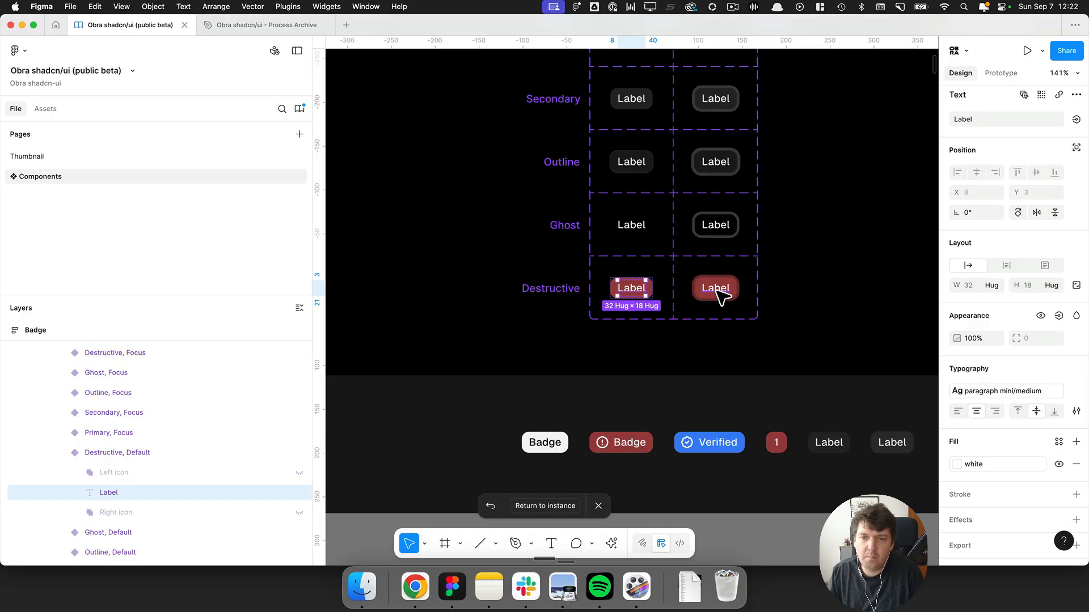
scroll(720, 296, down, 3)
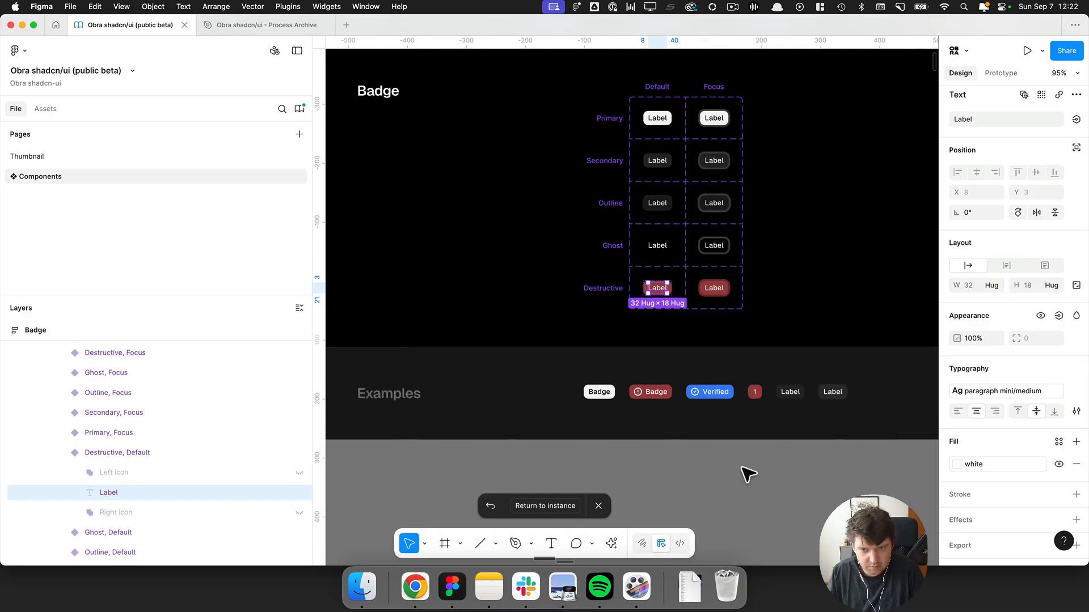
click(759, 483)
scroll(749, 458, down, 15)
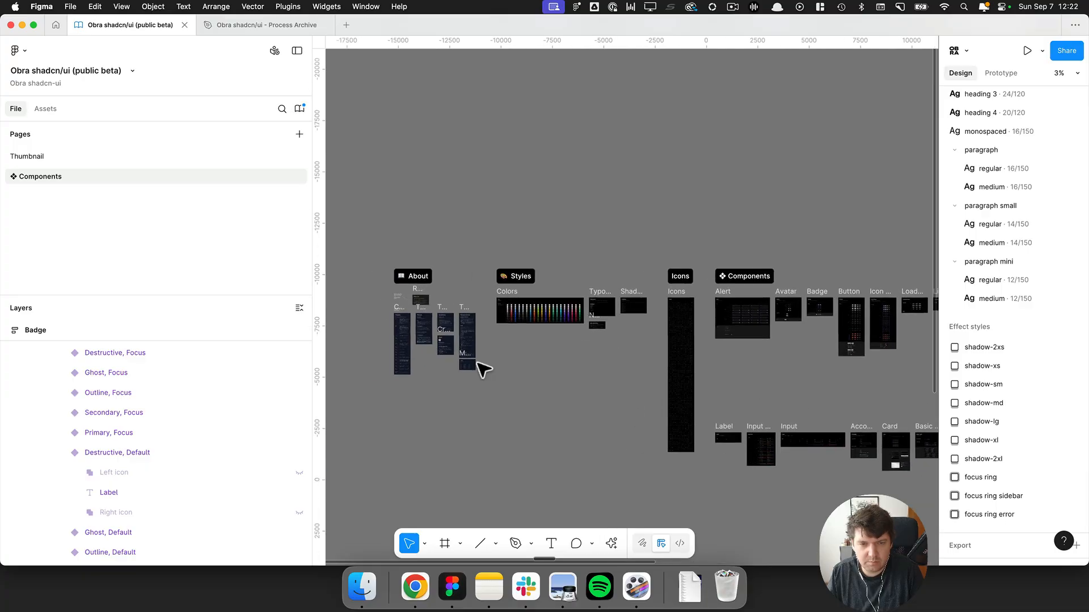
Edit the Foreground tip in the documentation to read "In general, use foreground for text and icons.".
scroll(474, 362, up, 12)
scroll(470, 354, up, 5)
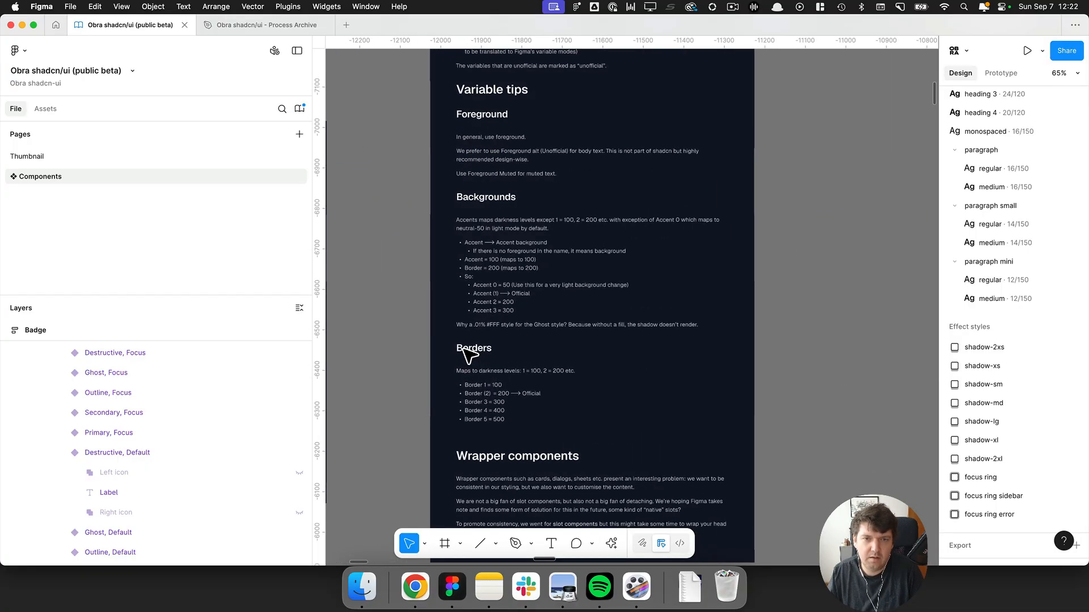
scroll(479, 342, up, 6)
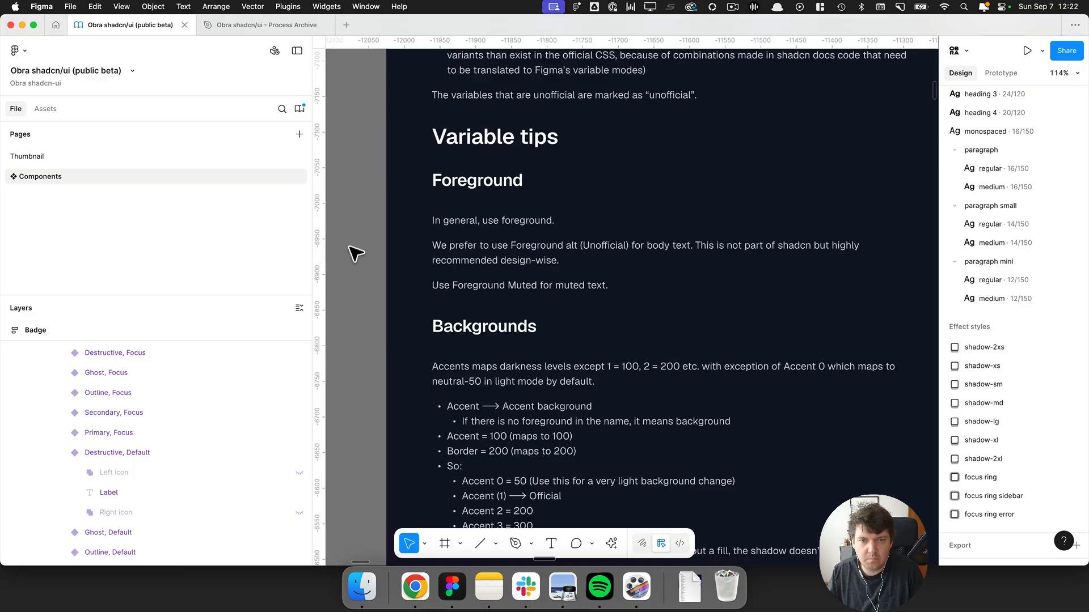
click(481, 221)
double_click(594, 219)
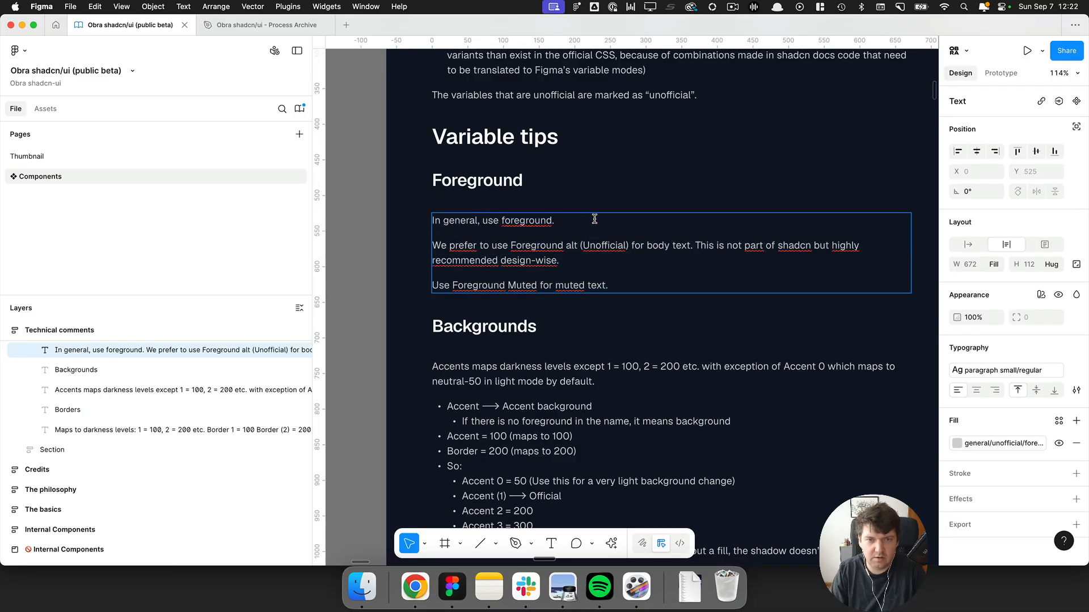
text(for t)
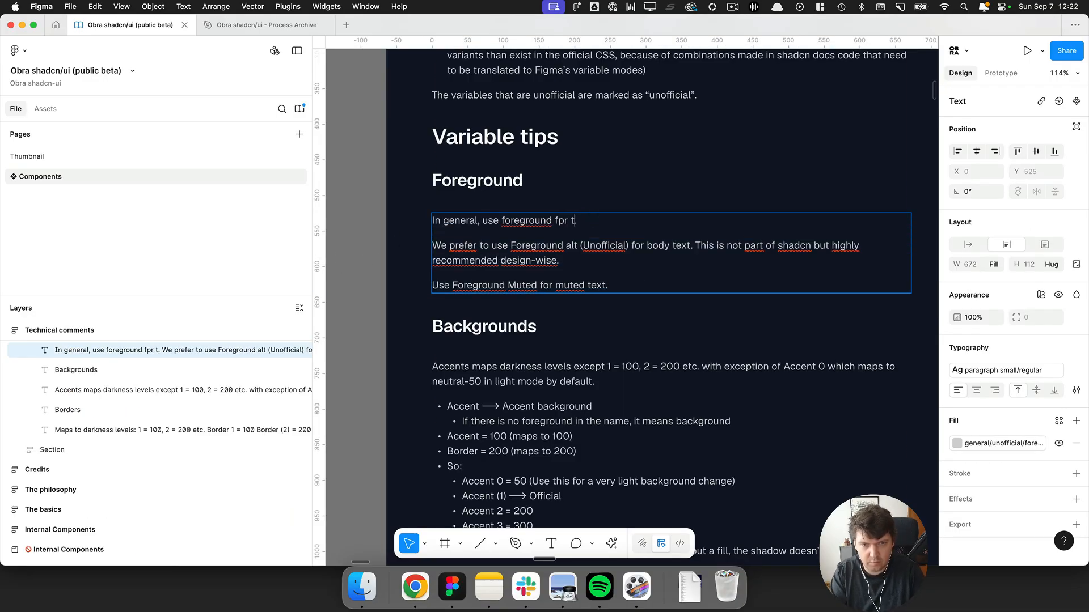
key(BackSpace)
key(BackSpace)
key(BackSpace)
key(BackSpace)
text(or text and icons.)
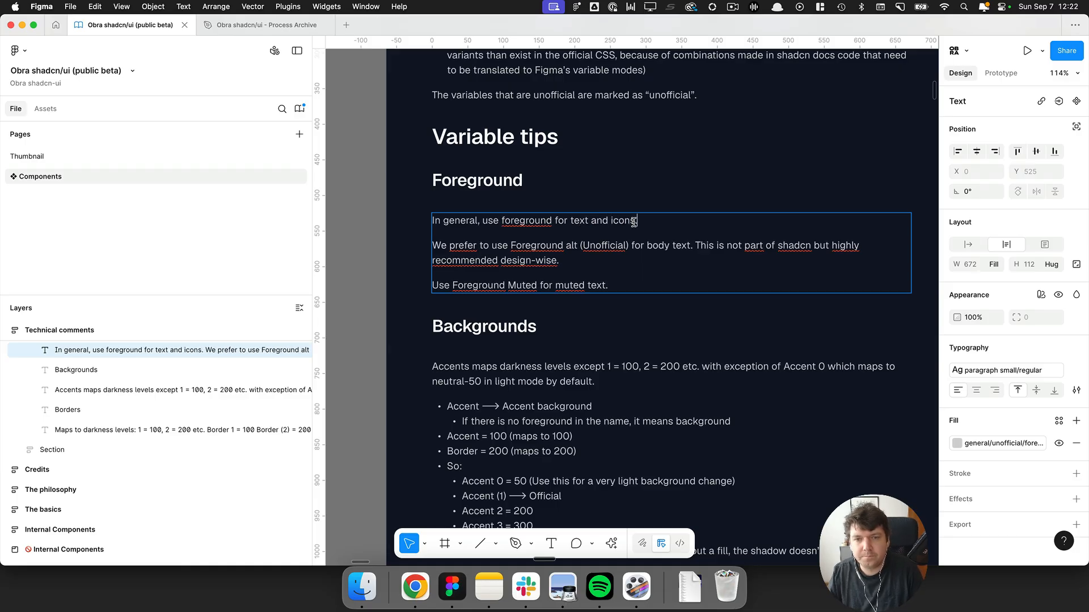
click(368, 240)
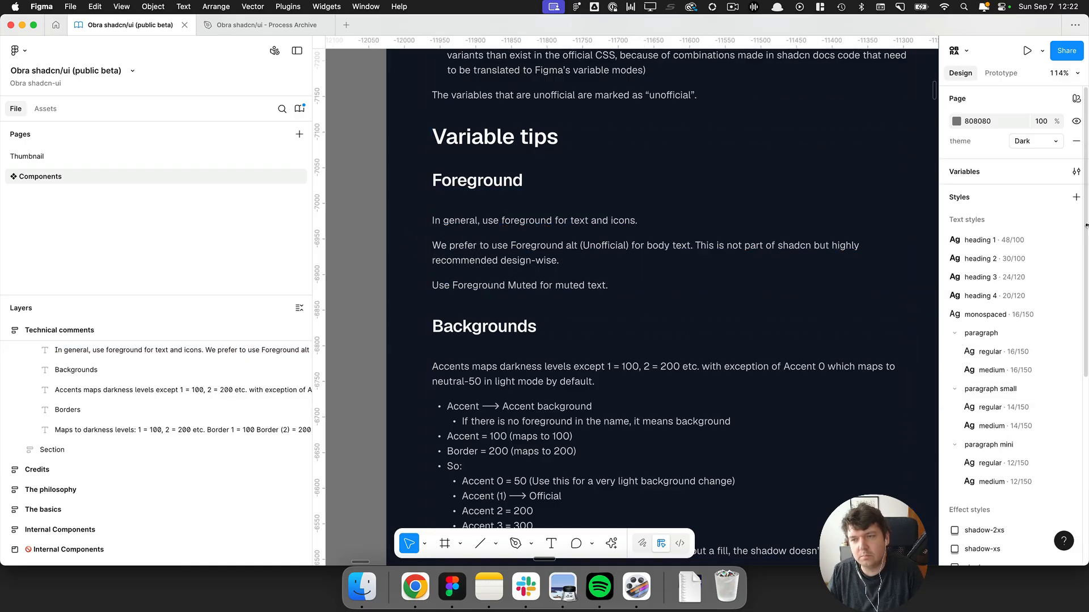
Open the local variables and examine the general theme colour variables.
click(1075, 172)
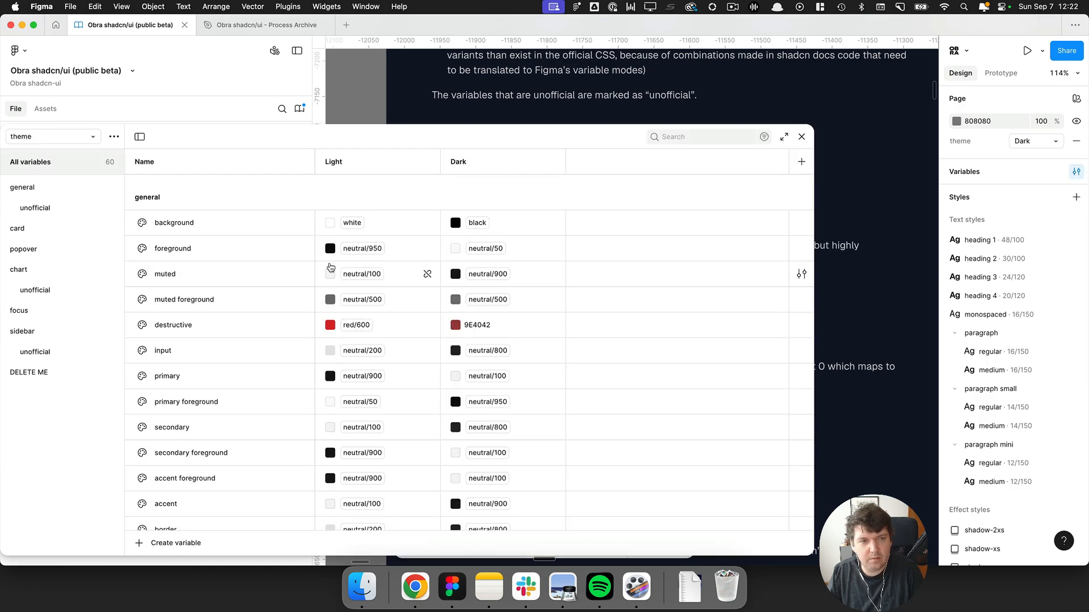
drag(249, 137, 392, 110)
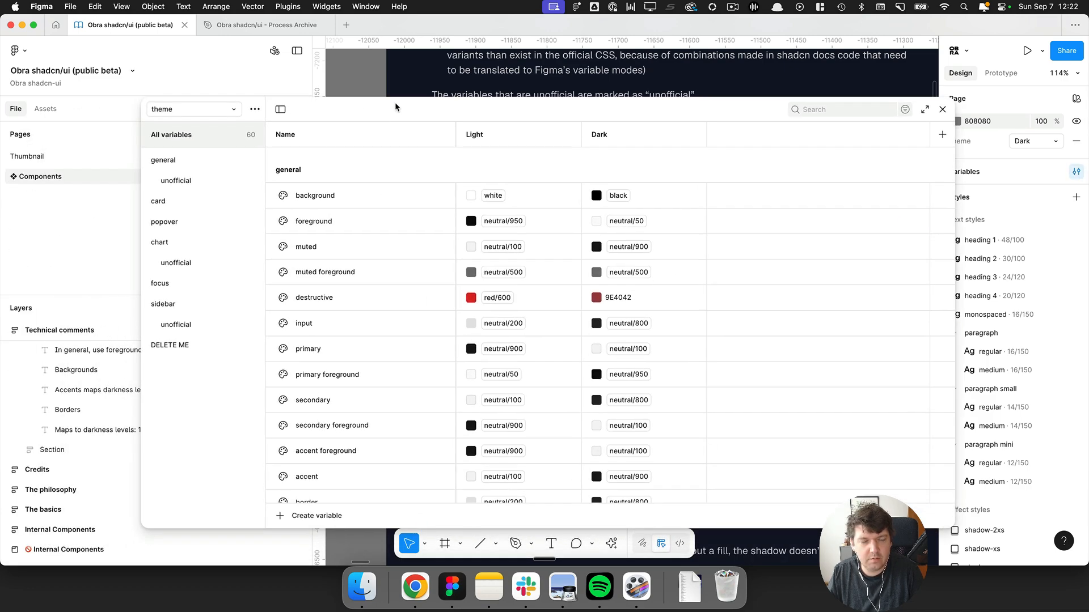
click(337, 197)
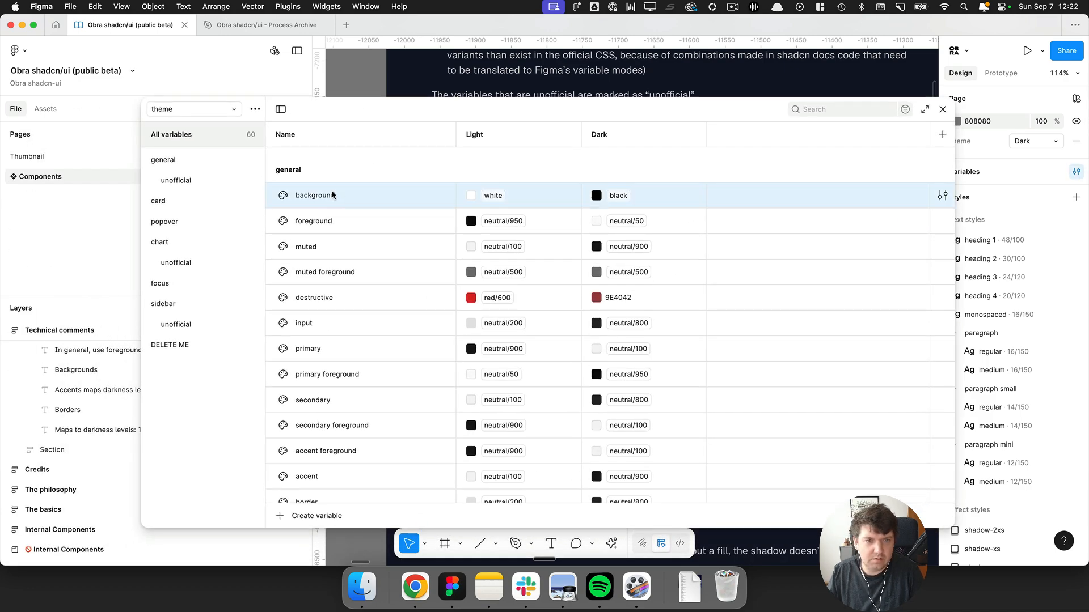
click(330, 221)
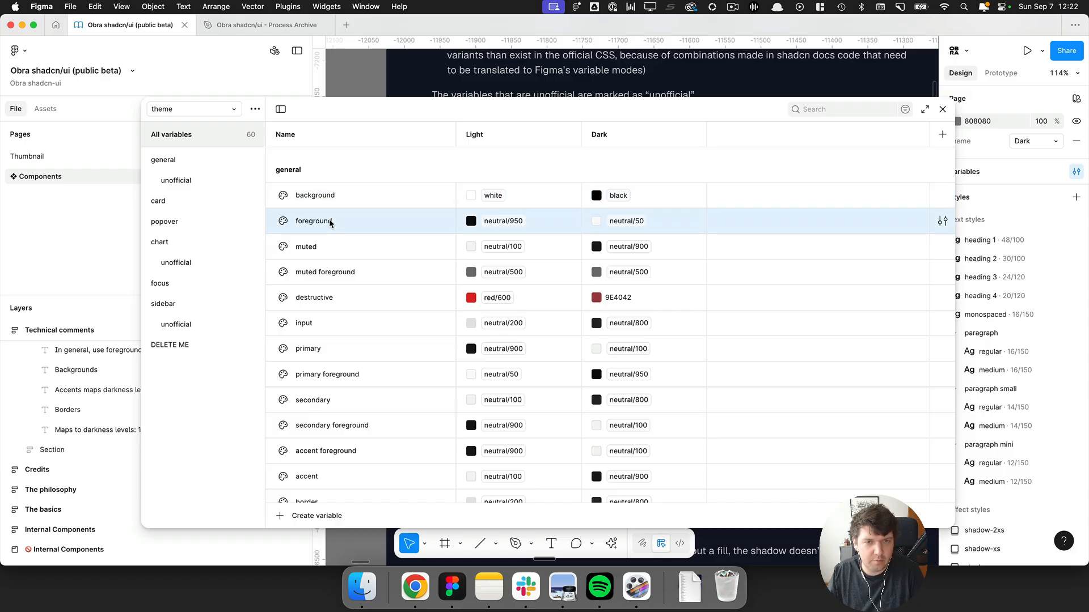
click(325, 246)
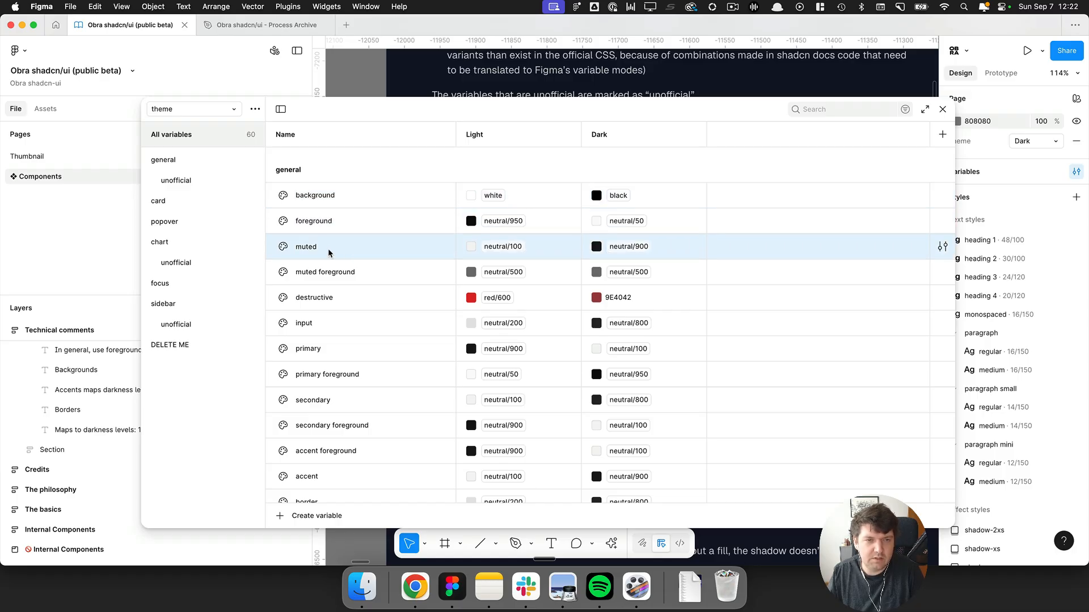
Rename the muted (background) theme variable to muted.
double_click(329, 251)
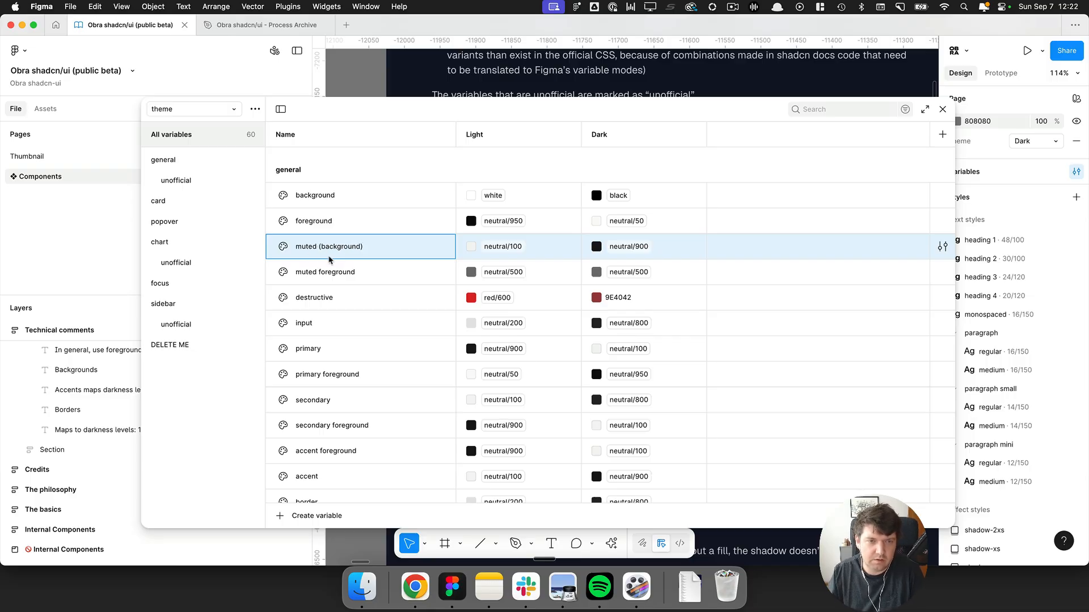
drag(317, 246, 363, 246)
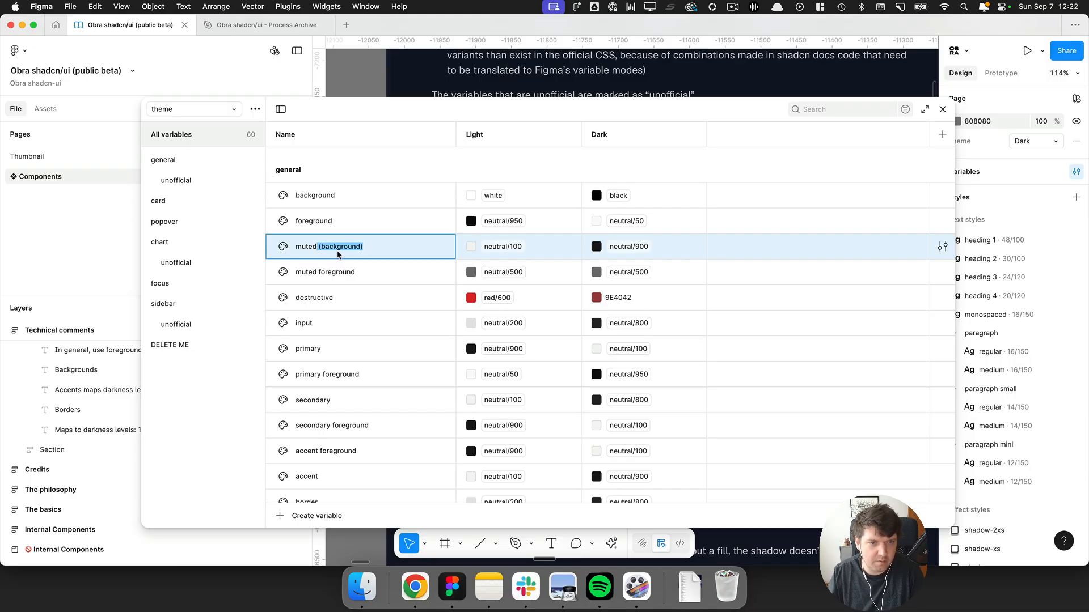
key(BackSpace)
click(327, 268)
Switch to Chrome and open the Theming page of the shadcn/ui documentation.
key(alt+space)
text(c)
key(Return)
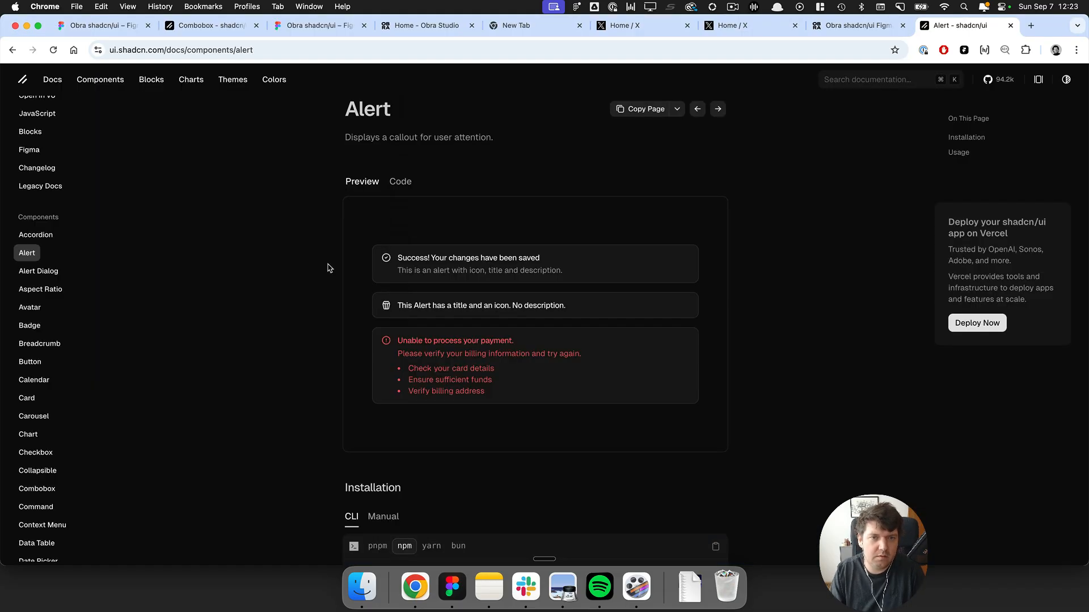
key(super+k)
text(th)
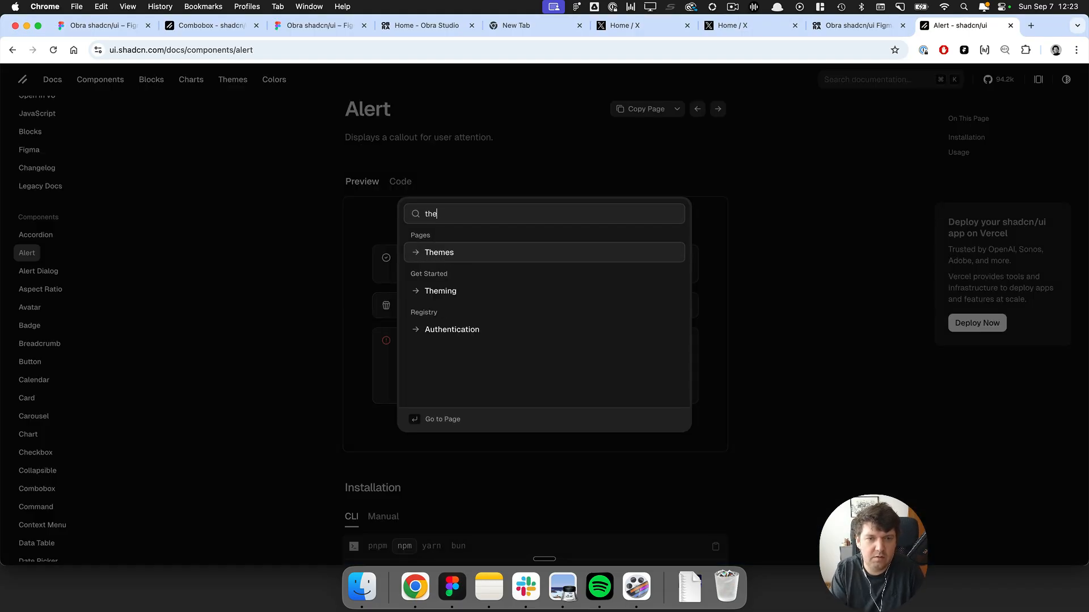
text(e)
key(Down)
key(Return)
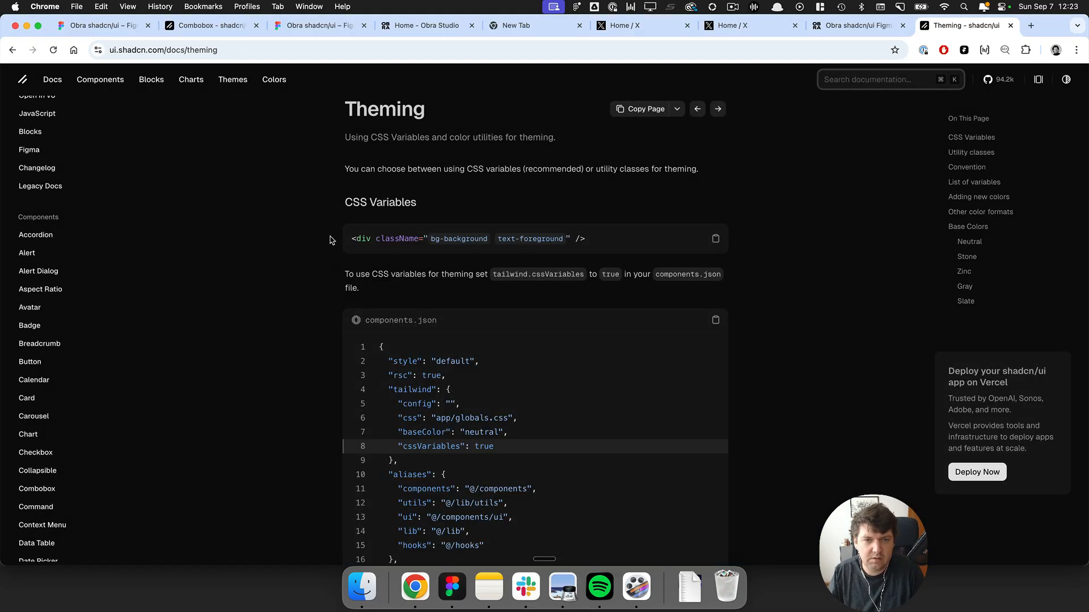
Read the Convention section on background and foreground variables in the Theming docs.
scroll(328, 239, down, 10)
scroll(328, 239, down, 5)
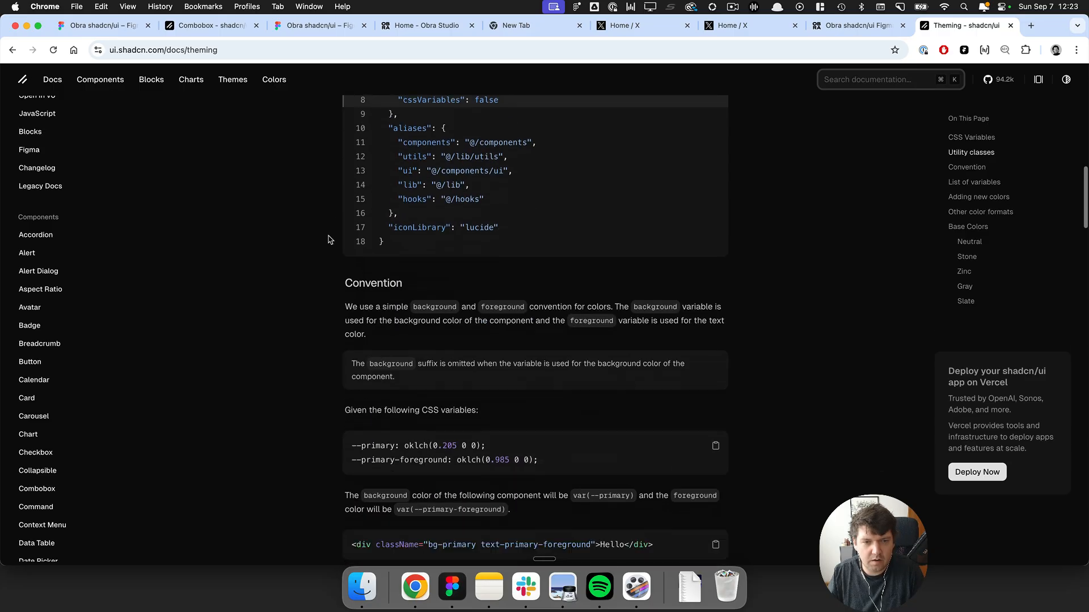
drag(381, 244, 413, 260)
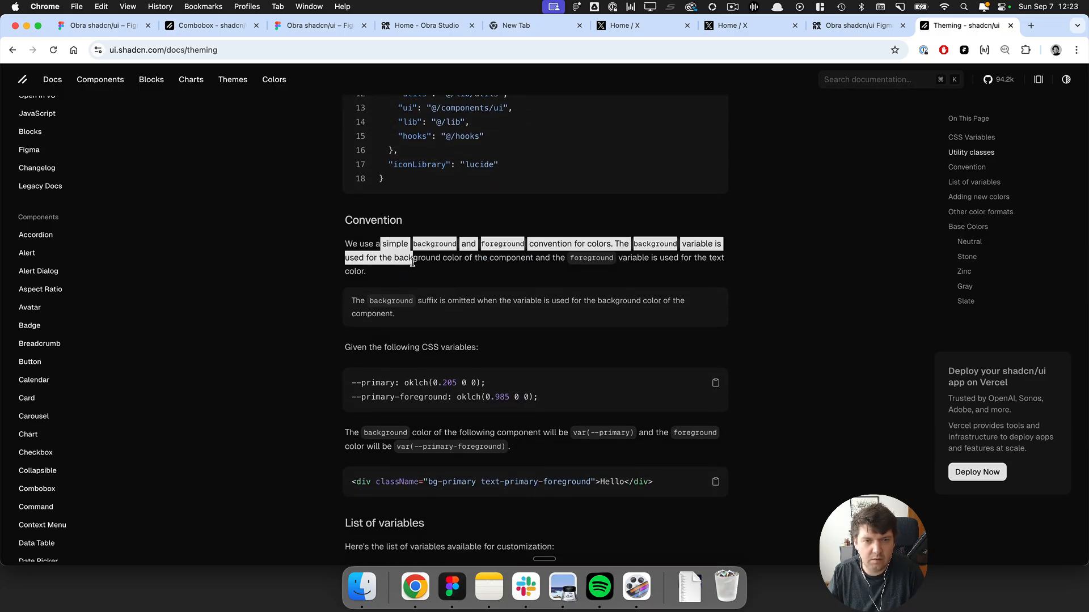
click(406, 261)
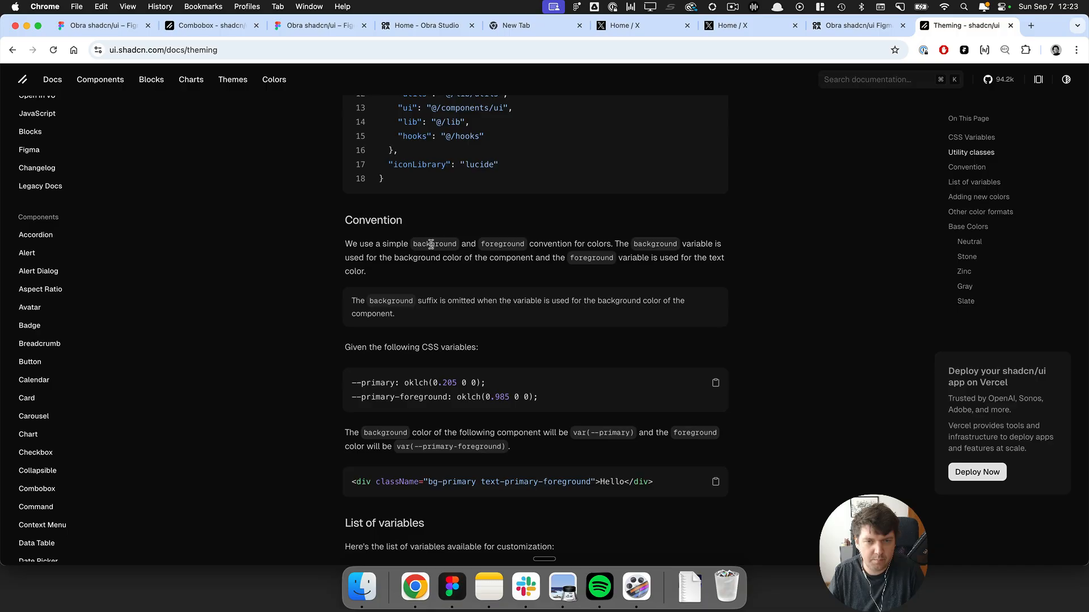
key(super+equal)
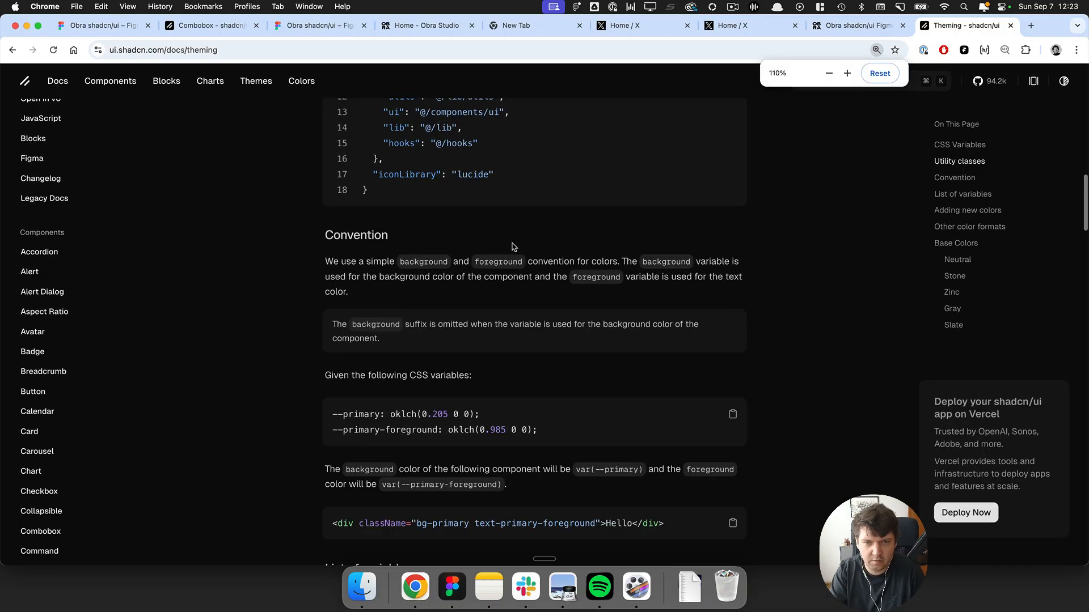
key(super+equal)
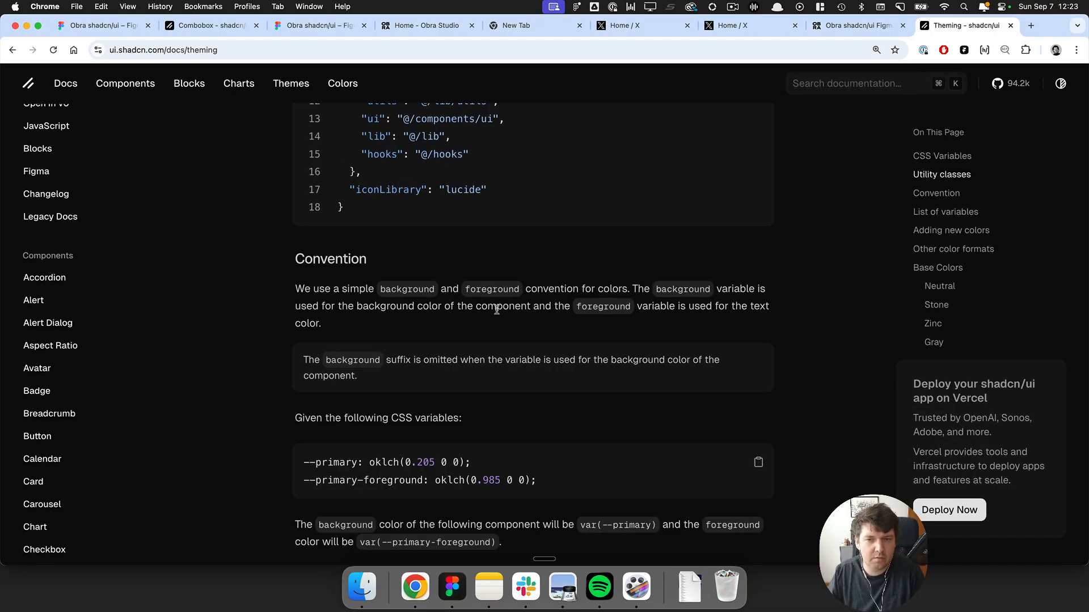
drag(603, 306, 770, 307)
click(606, 324)
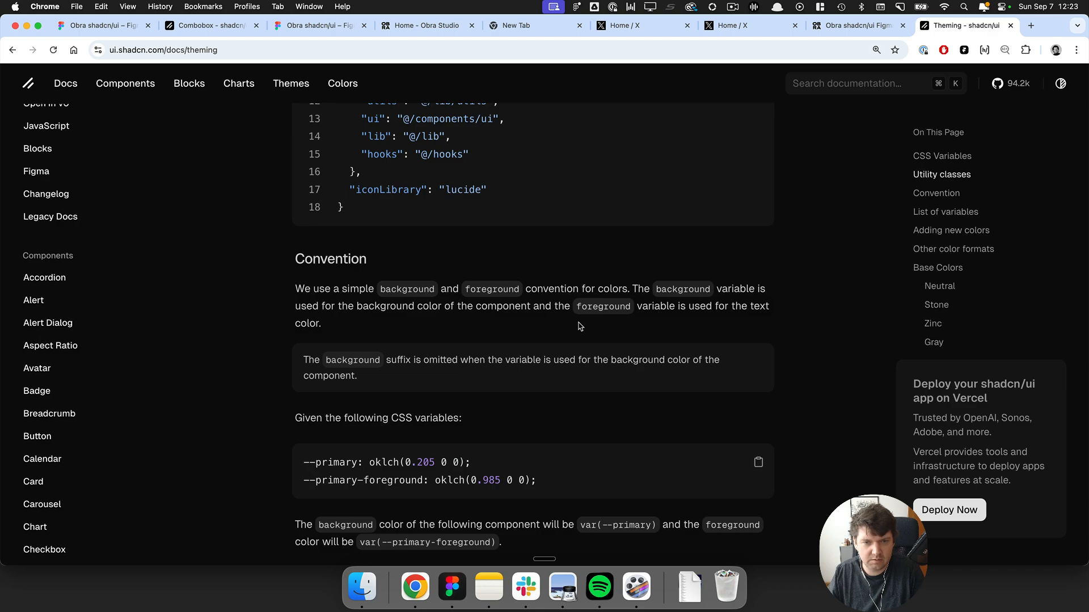
Compare the globals.css variable values in the docs with the Figma theme variables.
scroll(536, 307, down, 3)
scroll(471, 284, down, 10)
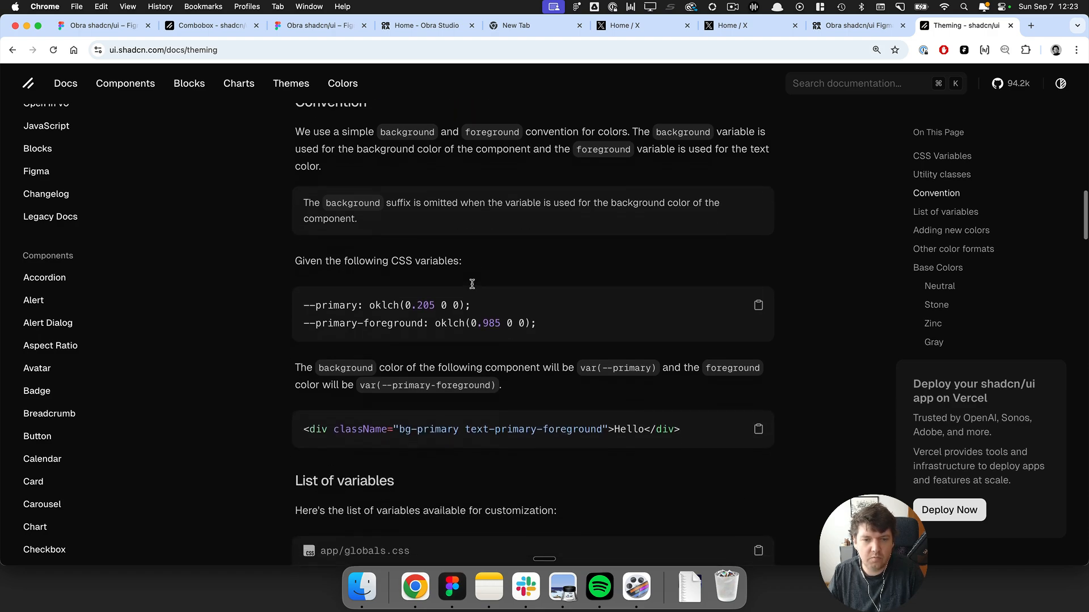
scroll(376, 146, up, 1)
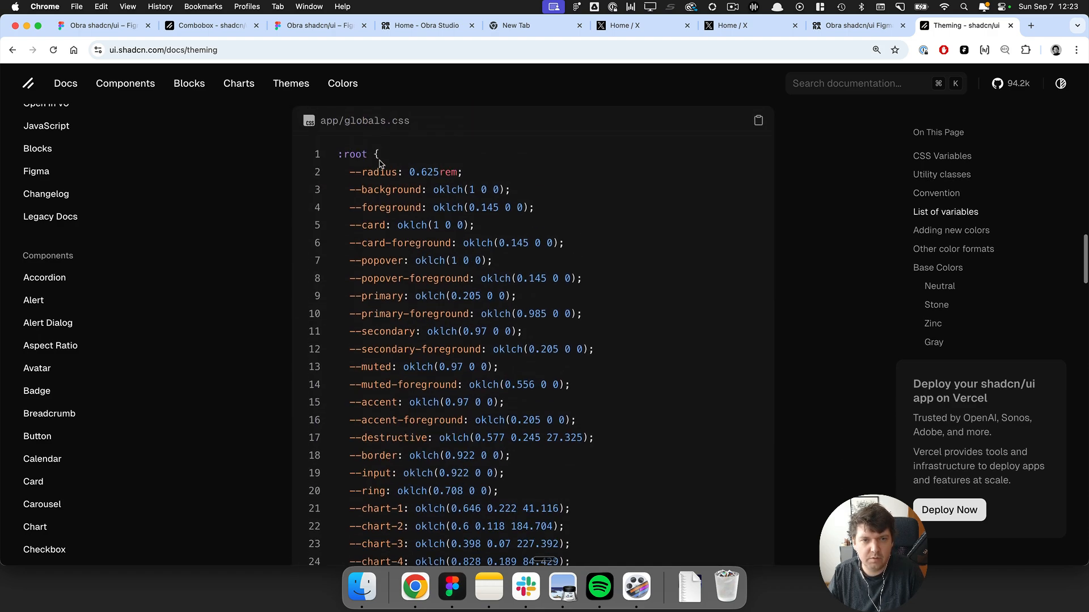
drag(391, 172, 426, 245)
click(401, 200)
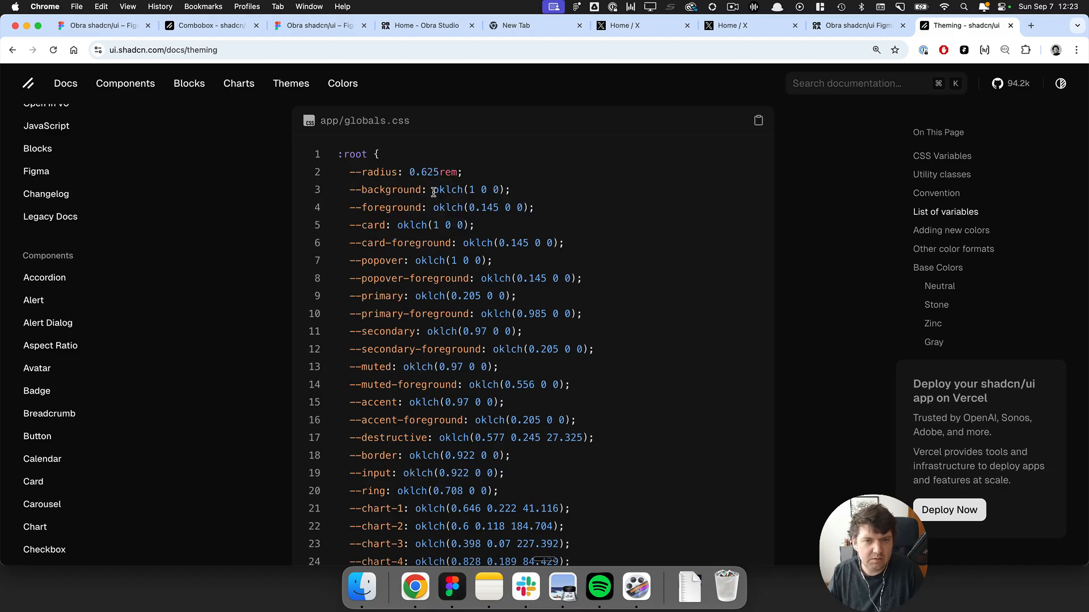
key(super+Tab)
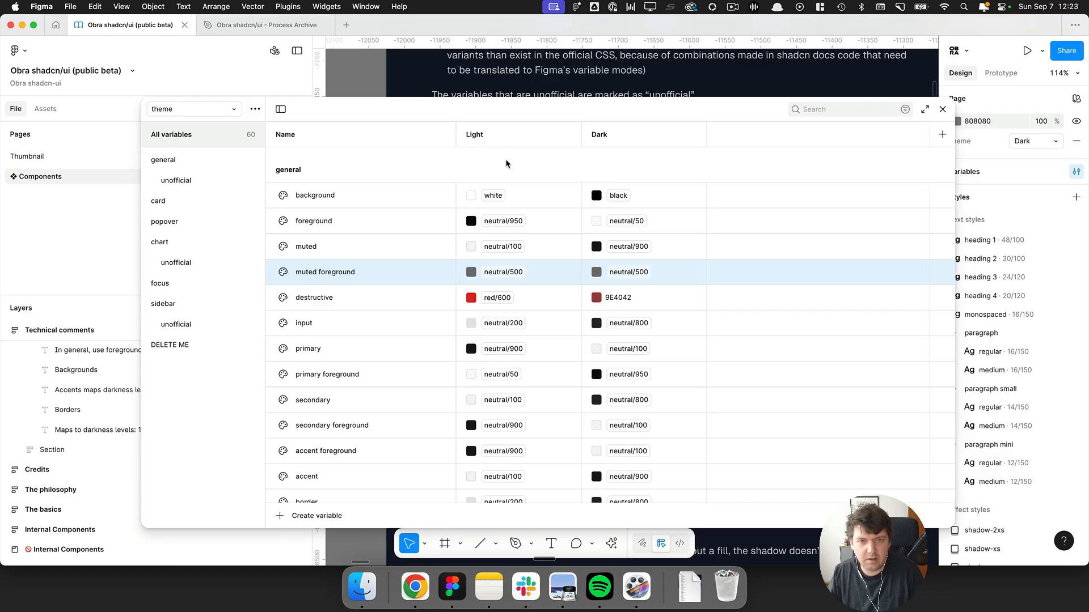
key(super+Tab)
drag(373, 189, 532, 199)
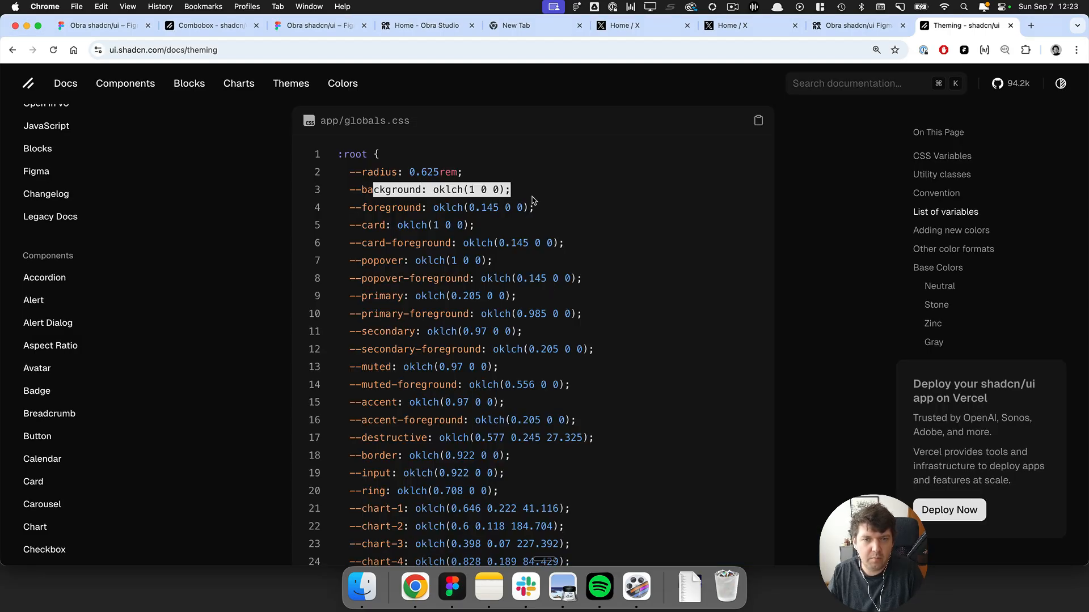
click(434, 187)
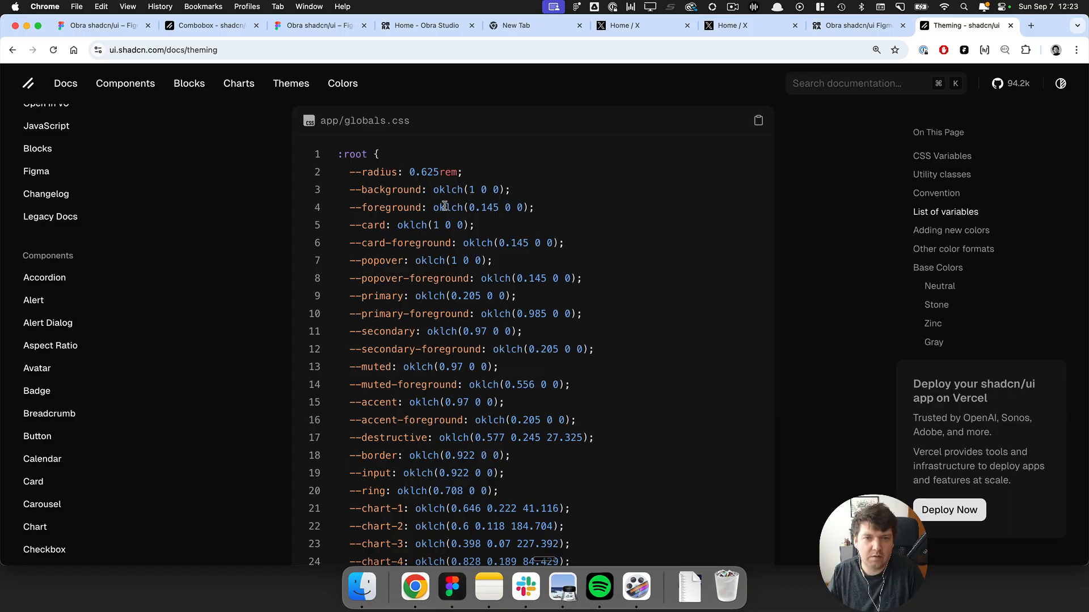
drag(480, 207, 512, 208)
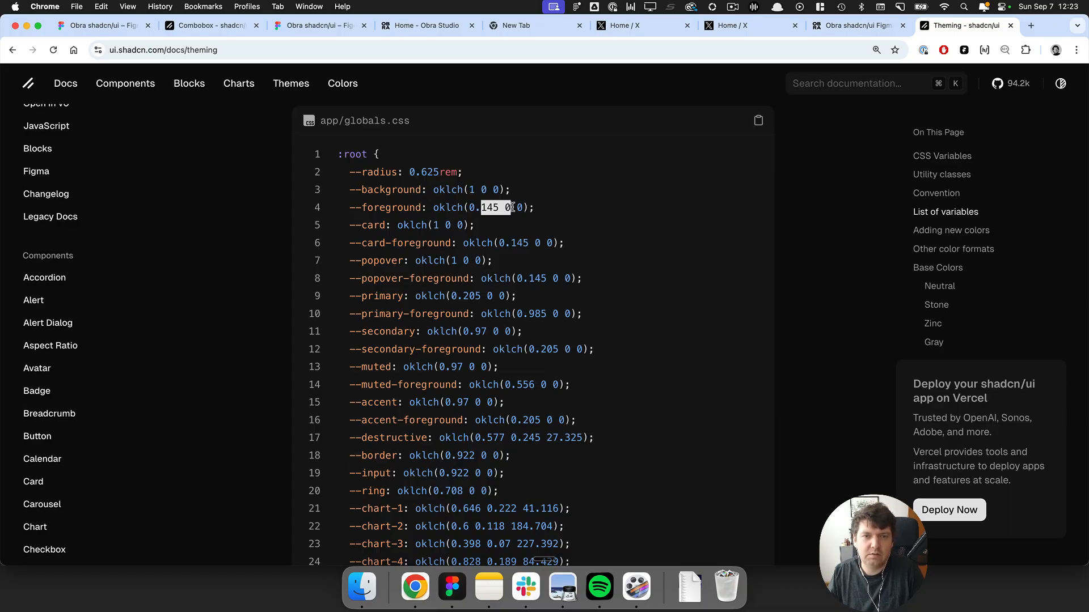
key(super+Tab)
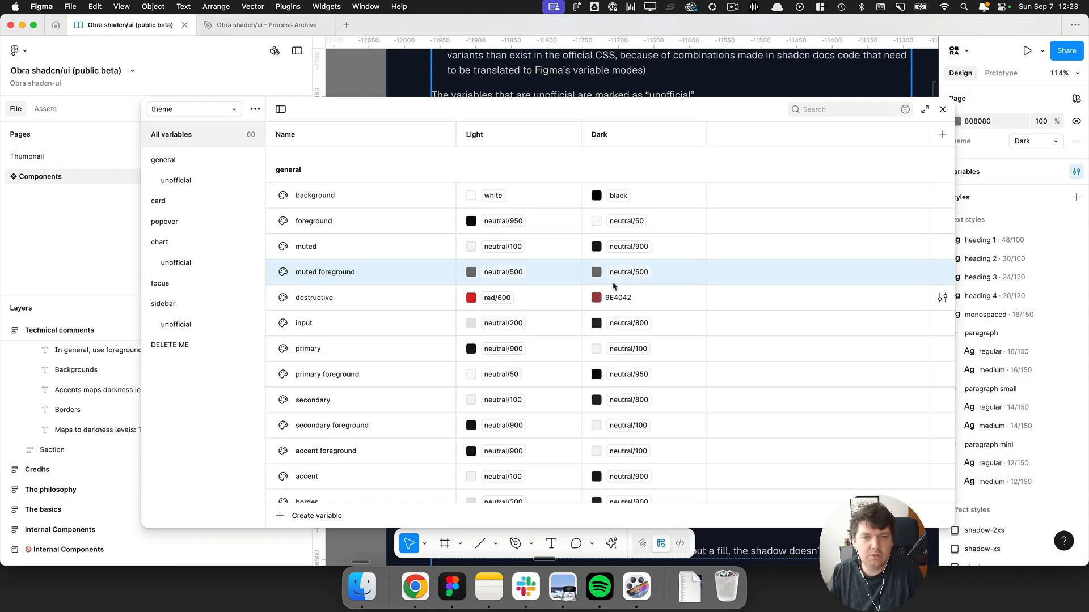
key(super+Tab)
drag(421, 208, 524, 208)
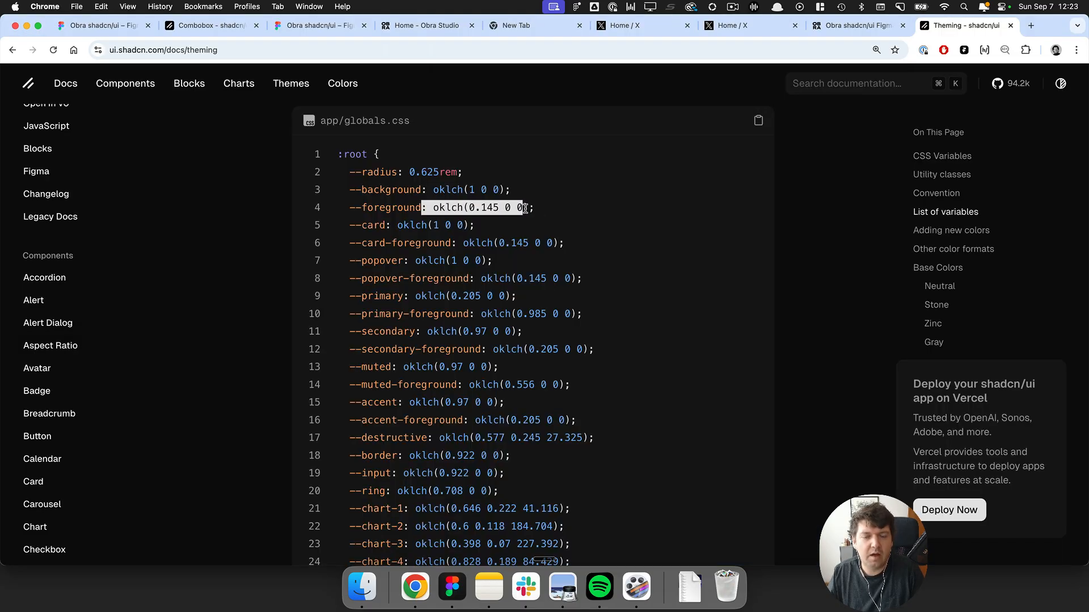
click(525, 208)
key(super+Tab)
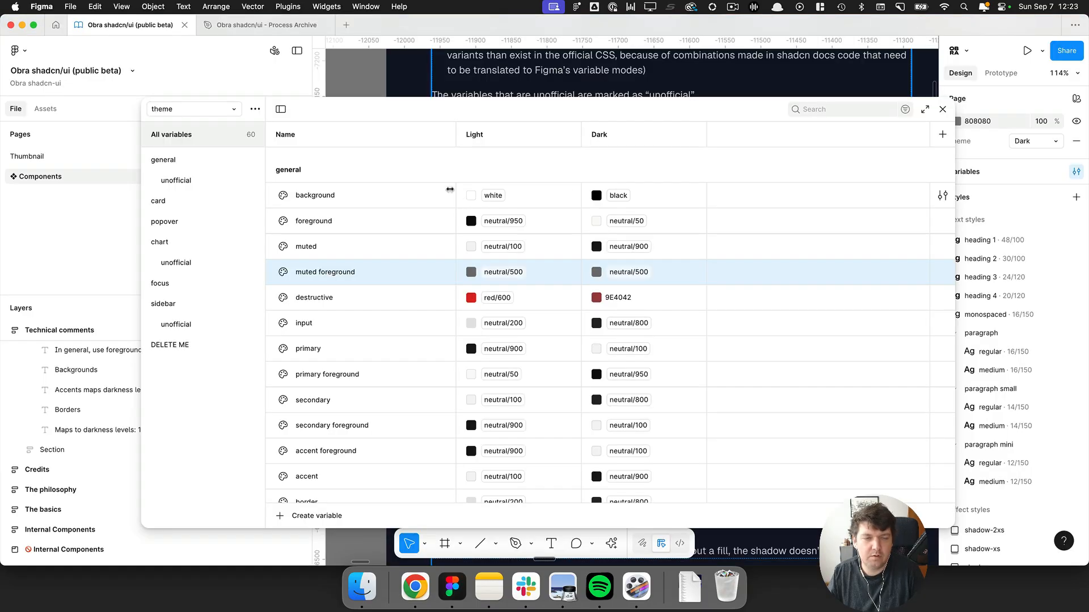
Switch to the raw colors collection, examine the neutral values and close the variables window.
click(205, 115)
click(203, 128)
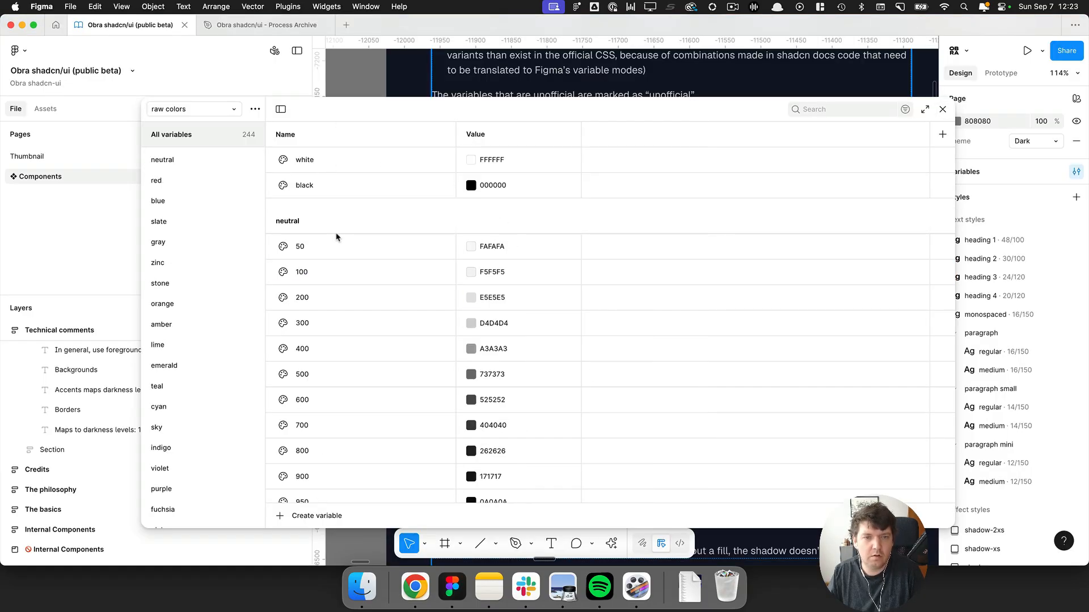
scroll(343, 232, down, 2)
scroll(493, 309, up, 1)
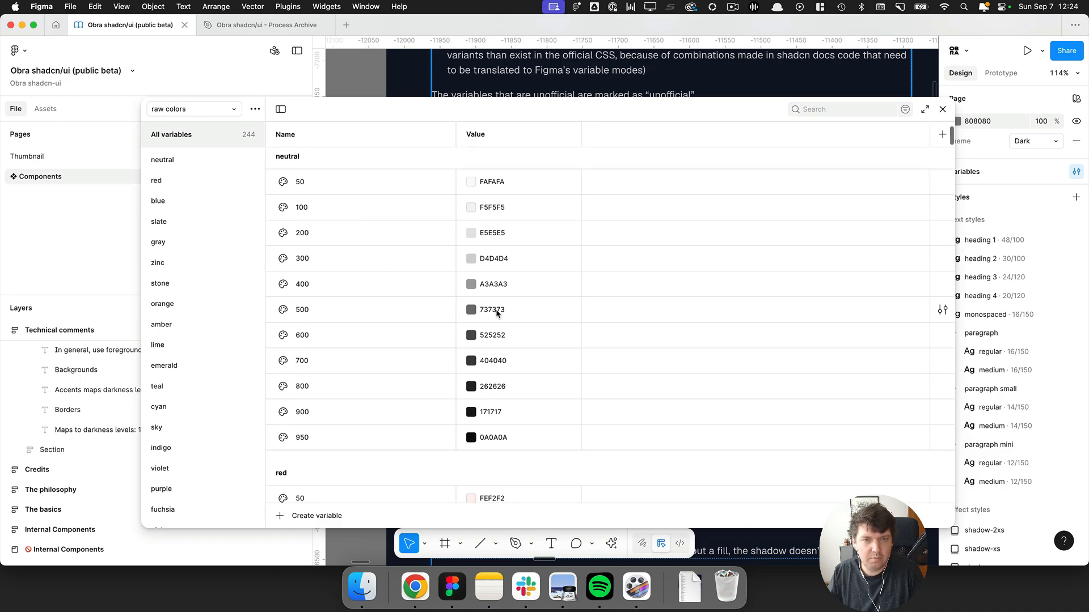
click(942, 109)
Duplicate the first row's hex, oklch and neutral name texts in the Mapping frame.
scroll(627, 207, down, 10)
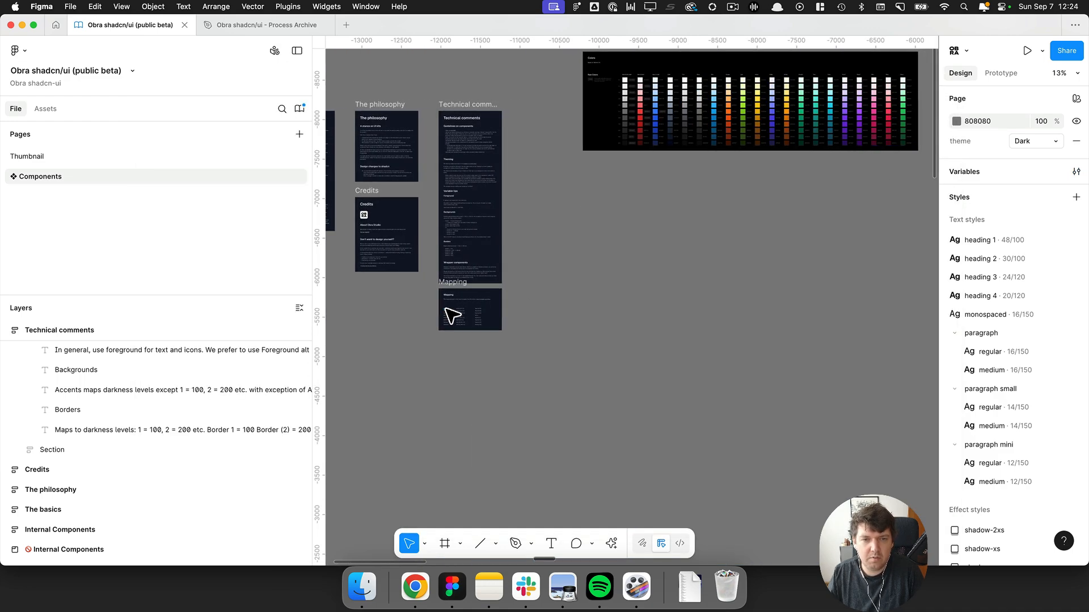
scroll(452, 315, up, 10)
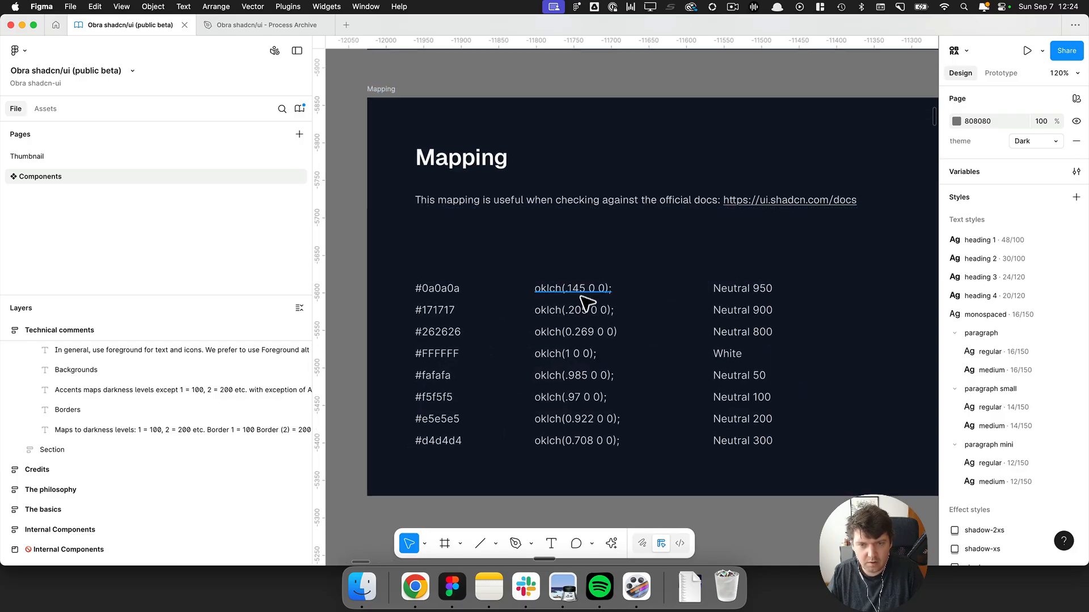
scroll(581, 362, down, 1)
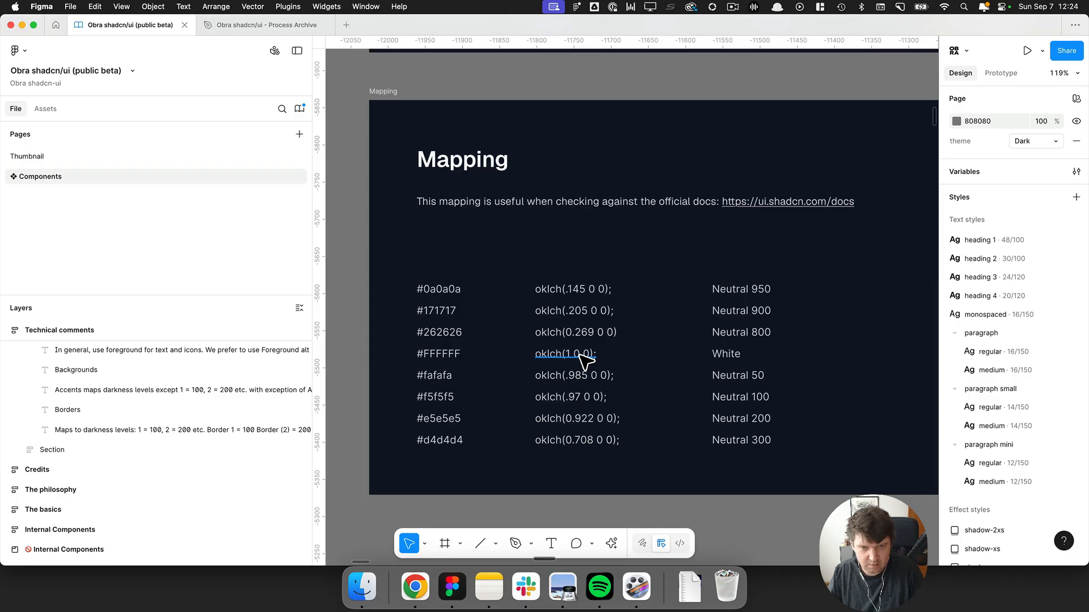
super+click(447, 293)
key(Escape)
scroll(465, 292, up, 1)
click(441, 289)
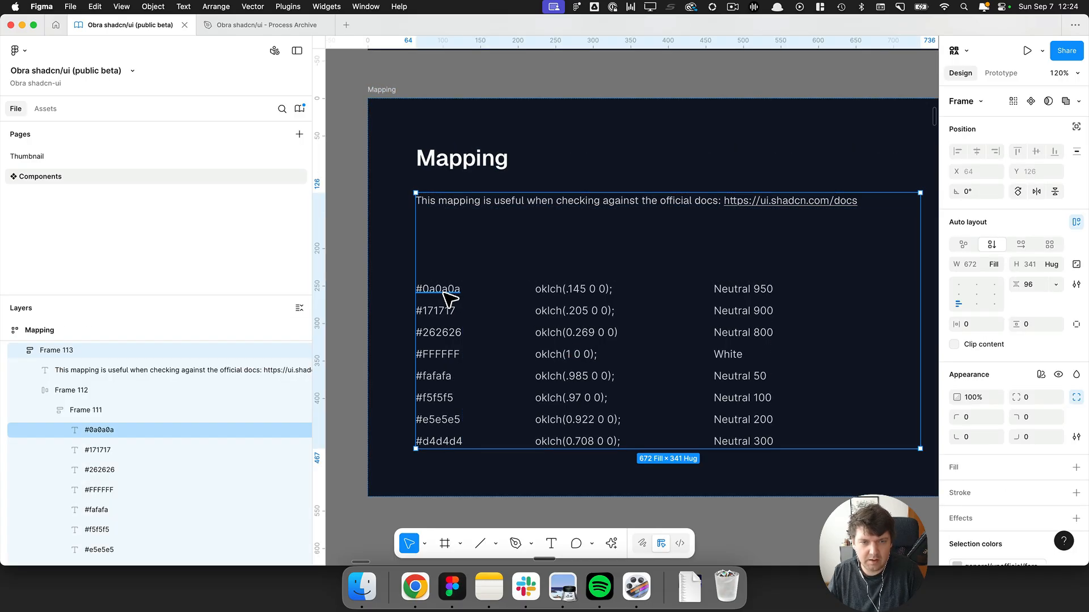
super+click(448, 292)
key(super+d)
super+click(572, 301)
key(super+d)
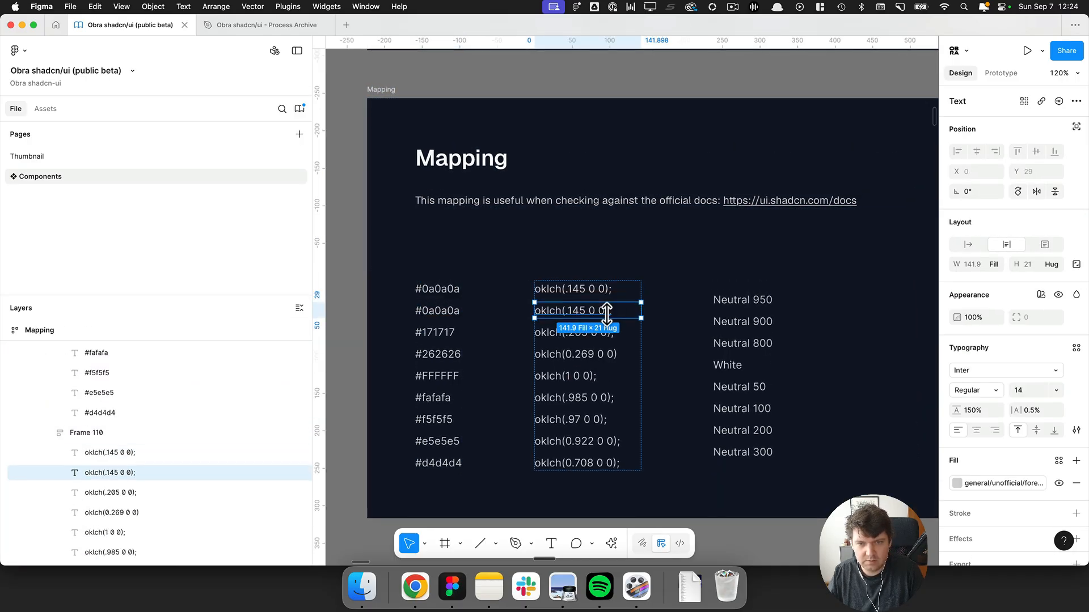
super+click(750, 303)
key(super+d)
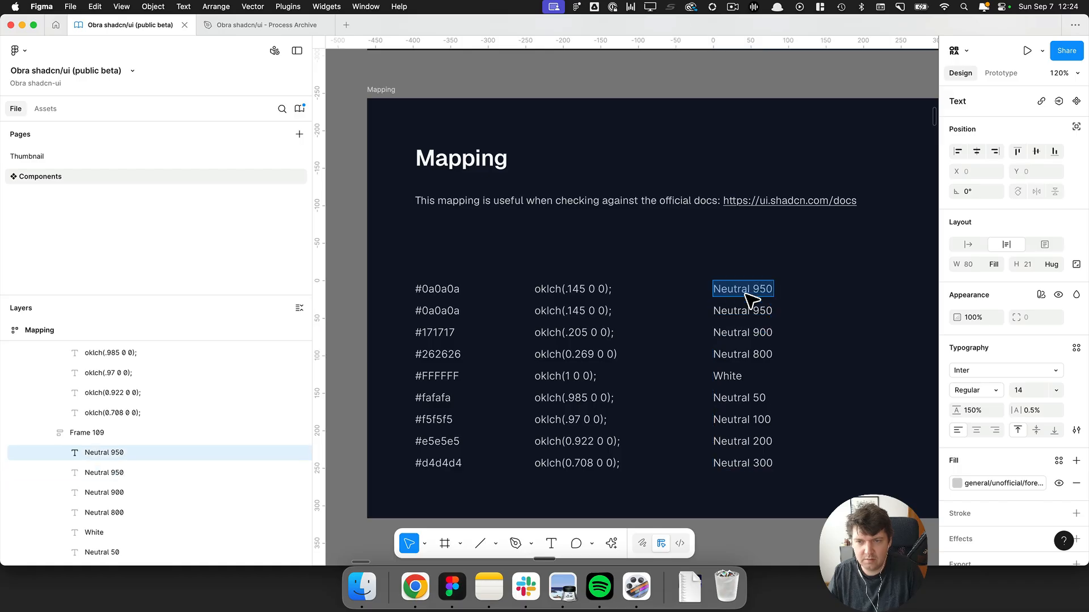
Change the duplicated top neutral label to "Color name" and make it bold.
key(Return)
text(Color name)
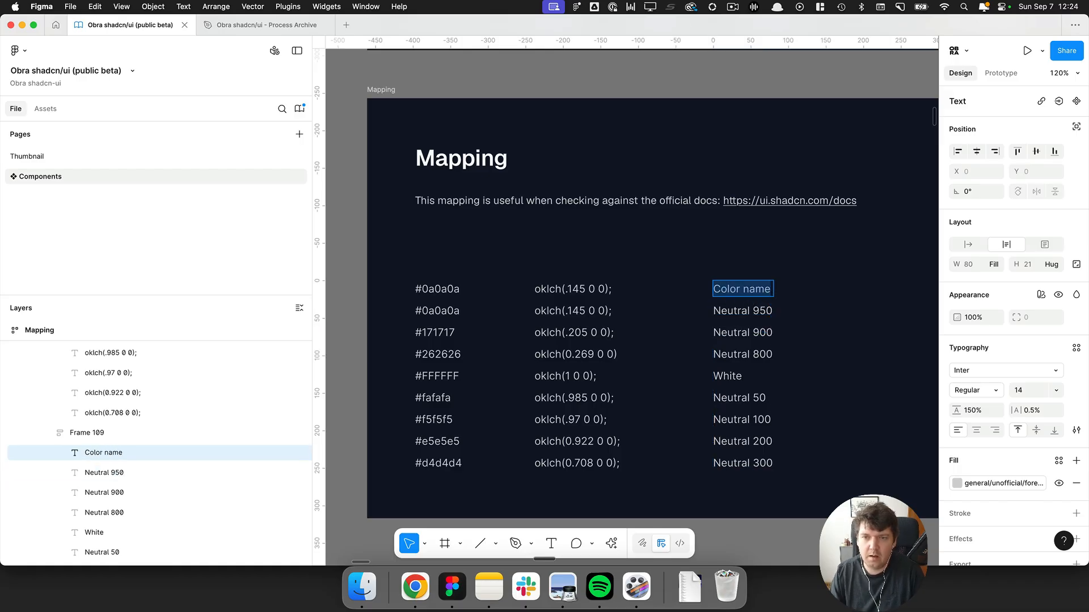
key(Escape)
key(super+b)
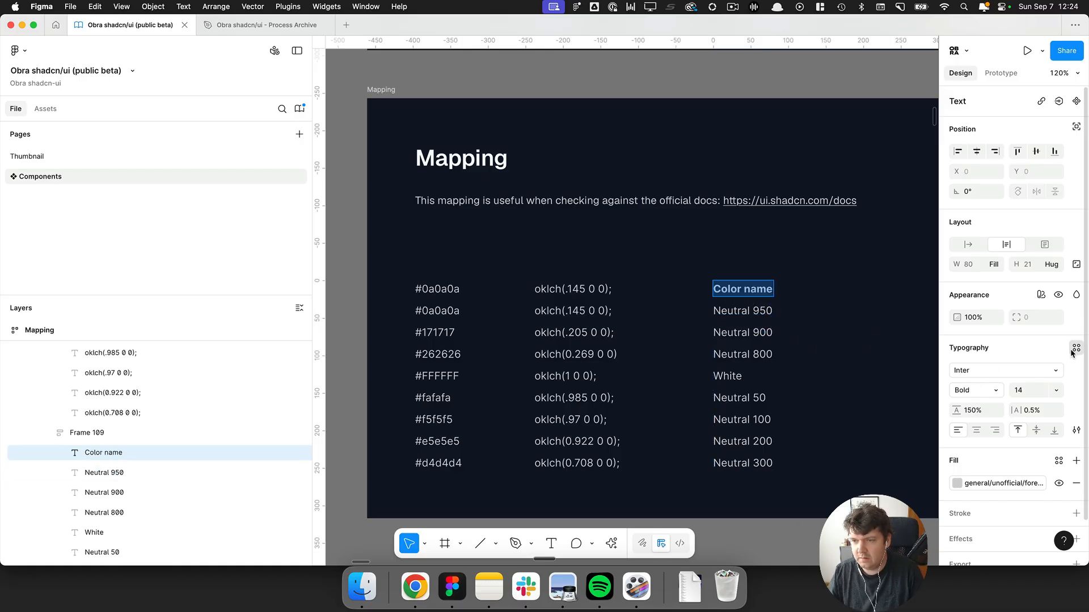
Apply the paragraph/medium text style to the Color name label.
click(1076, 348)
scroll(876, 454, down, 3)
click(876, 468)
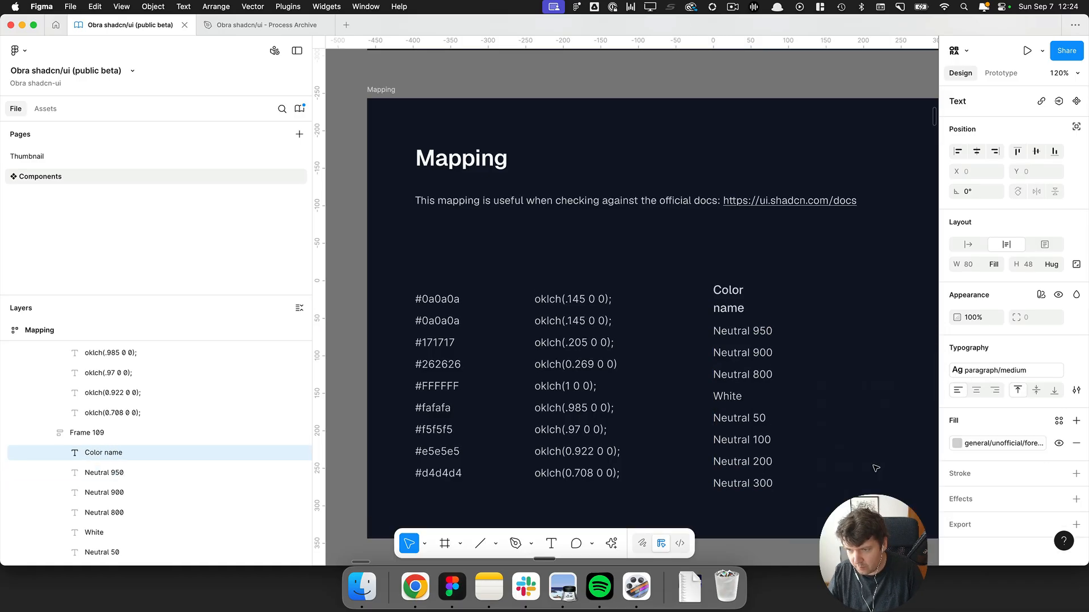
Set the Color name label's fill to the general/foreground variable.
click(992, 443)
text(he)
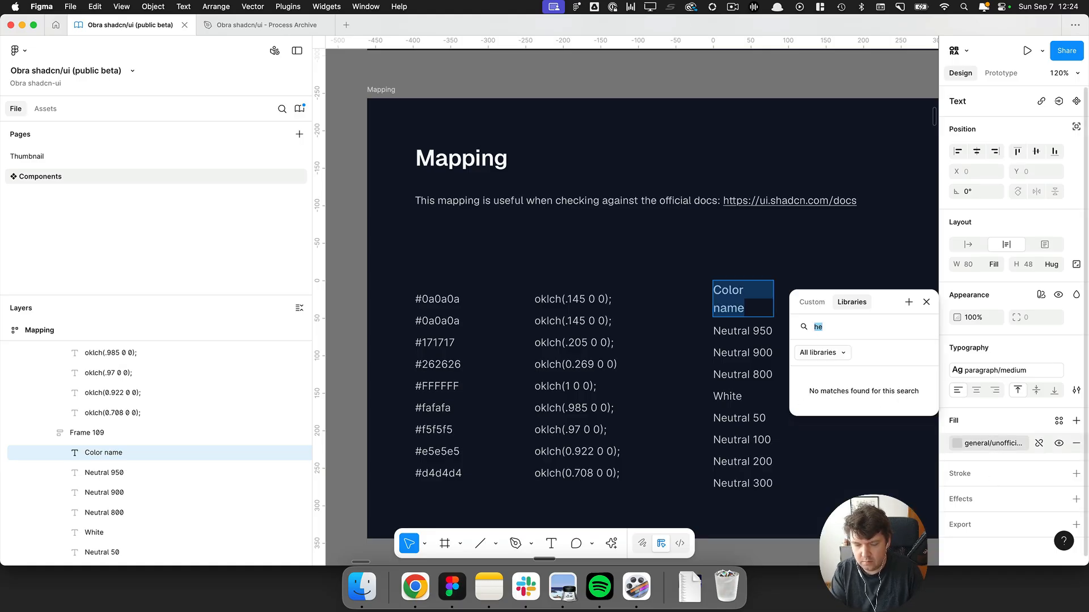
text(fore)
key(Return)
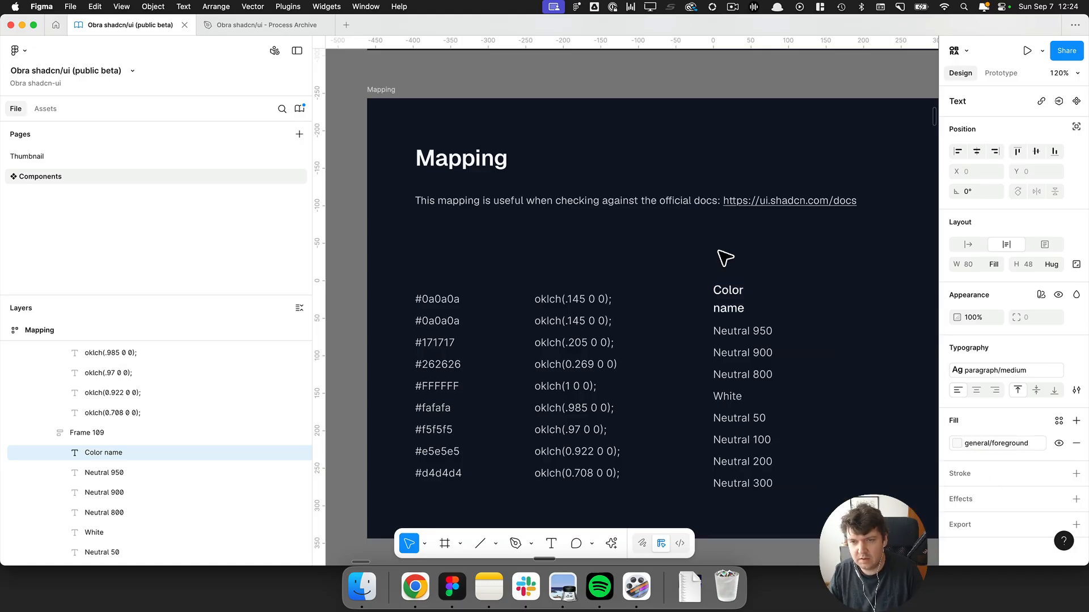
key(Return)
key(Escape)
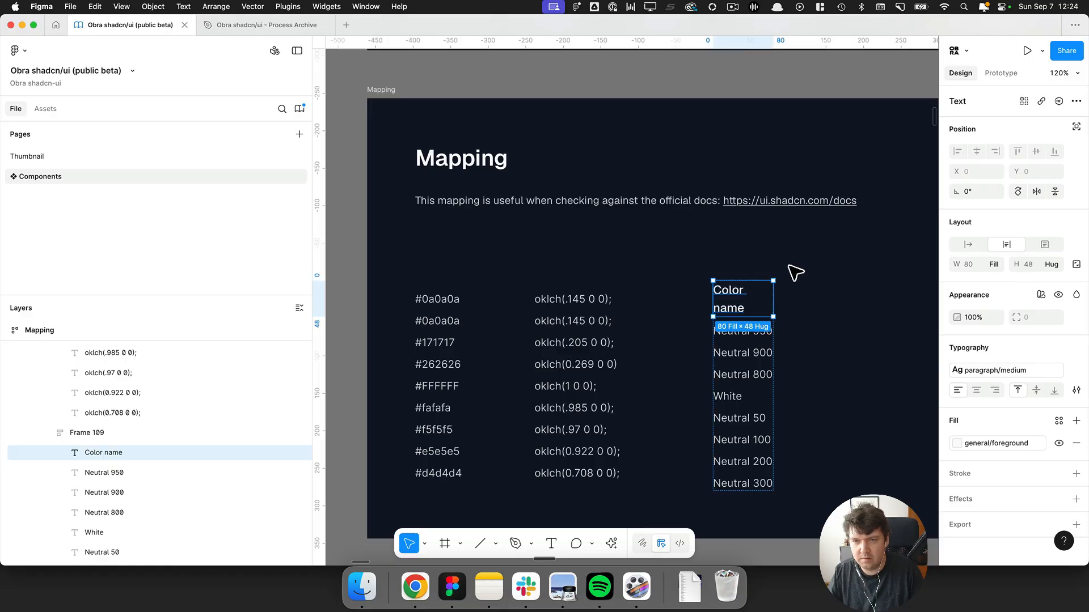
Copy the Color name label's text properties and paste them onto the top hex and oklch labels.
key(alt+super+c)
super+click(586, 300)
key(alt+super+v)
super+click(448, 302)
key(alt+super+v)
Rename the top column labels to "Hex" and "OKLCH value".
key(Return)
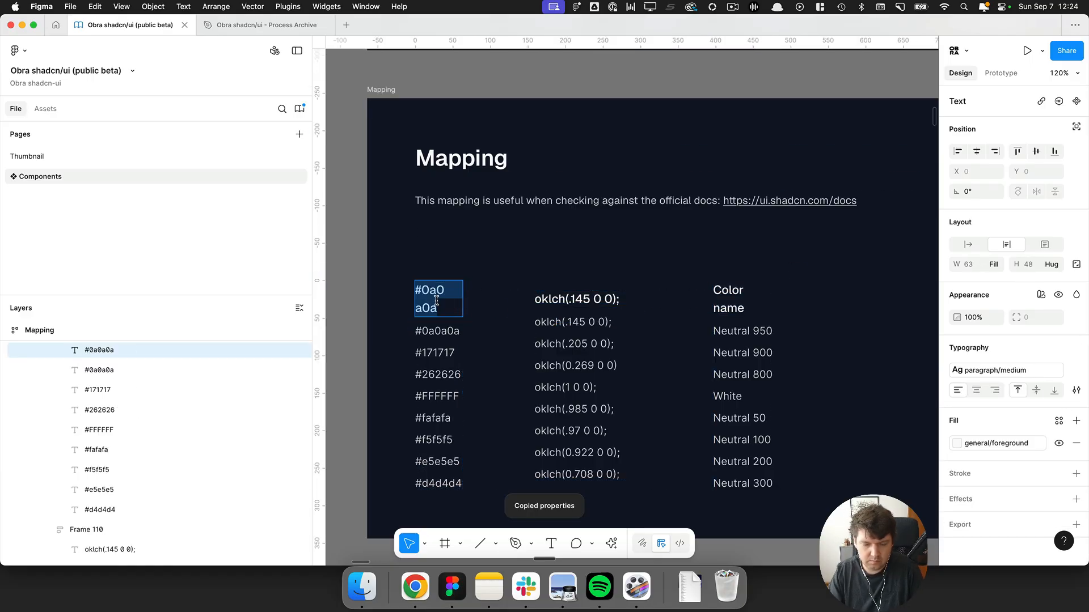
text(Hex)
double_click(592, 303)
text(OKLCH)
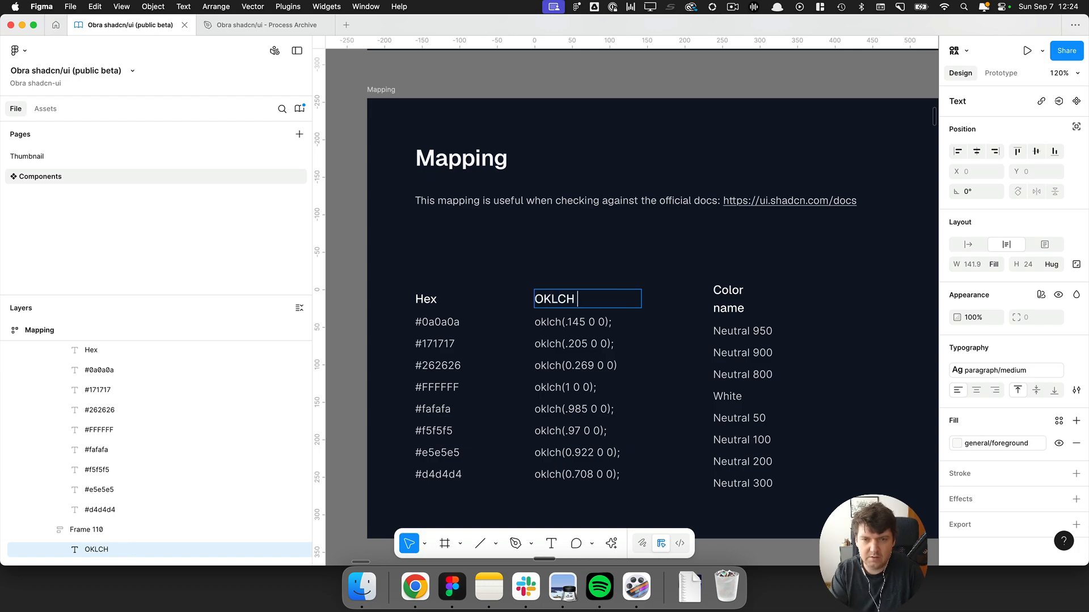
text( value)
key(Escape)
Widen the Color name column frame in the Mapping table.
click(731, 315)
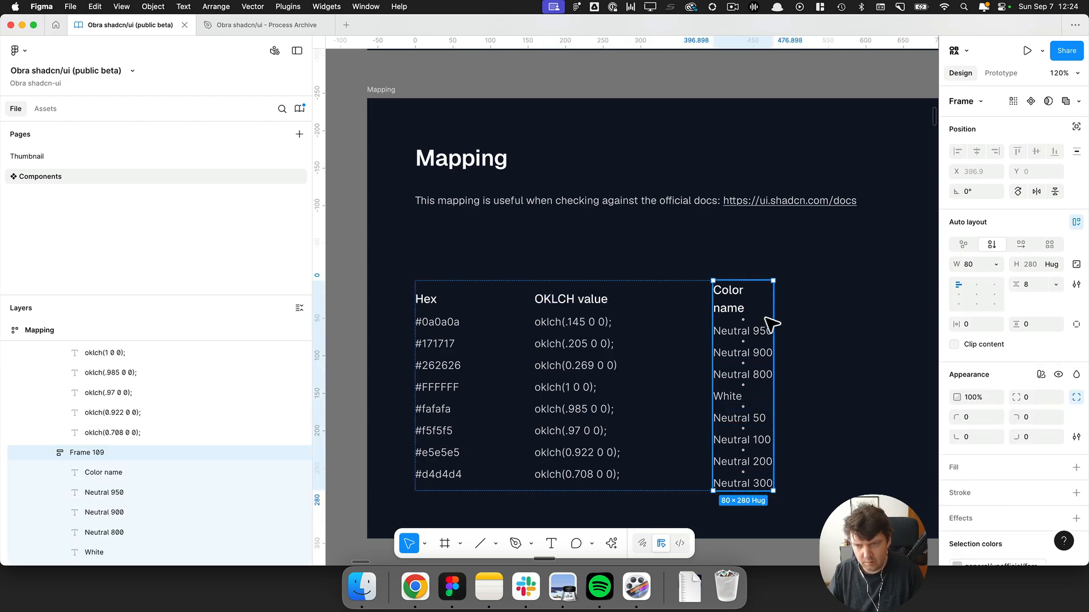
drag(768, 318, 872, 321)
Add a comment on the Mapping frame reading "Todo: make mapping more complete".
scroll(640, 318, down, 5)
click(499, 319)
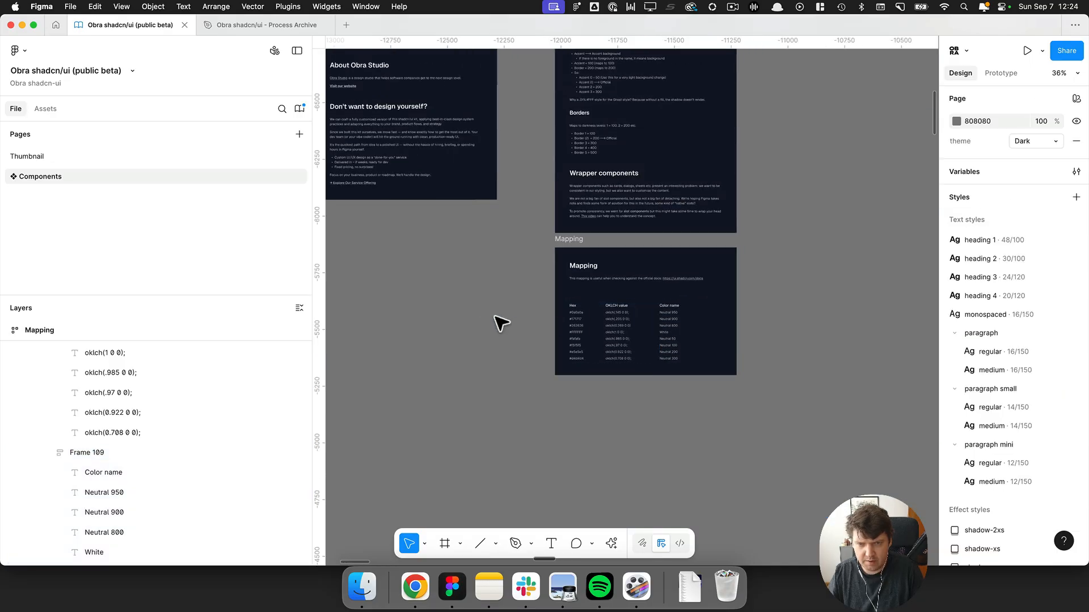
scroll(611, 322, up, 4)
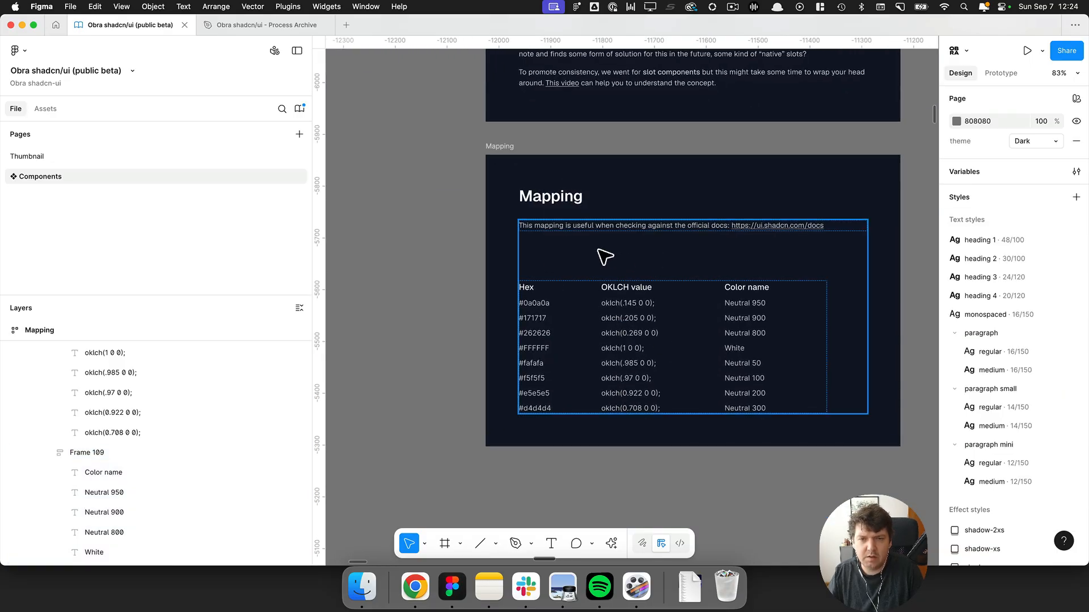
key(c)
click(504, 167)
text(Todo: make mapping more complete)
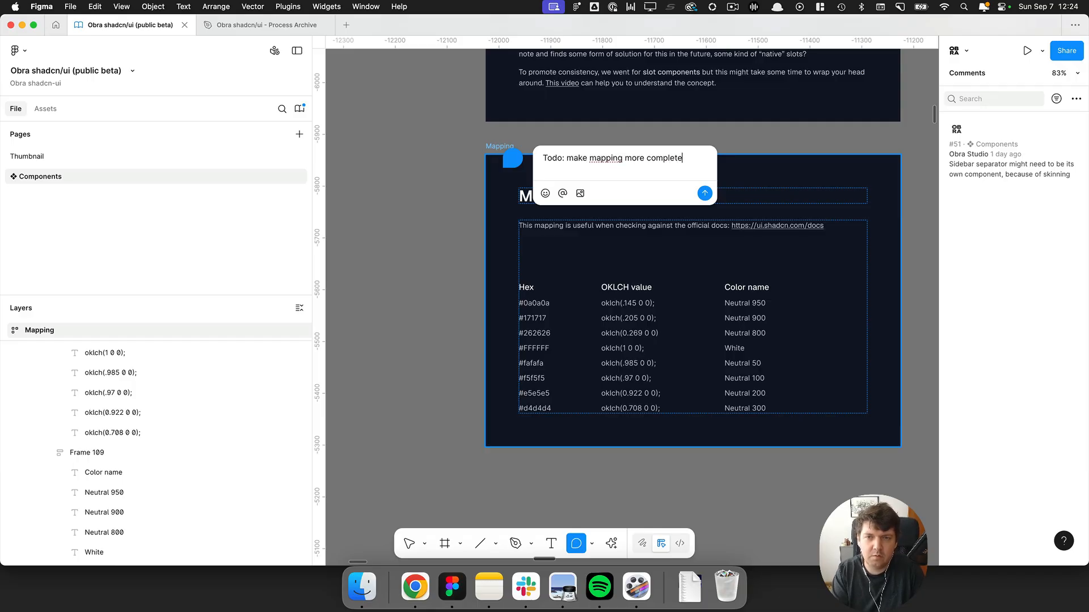
key(Return)
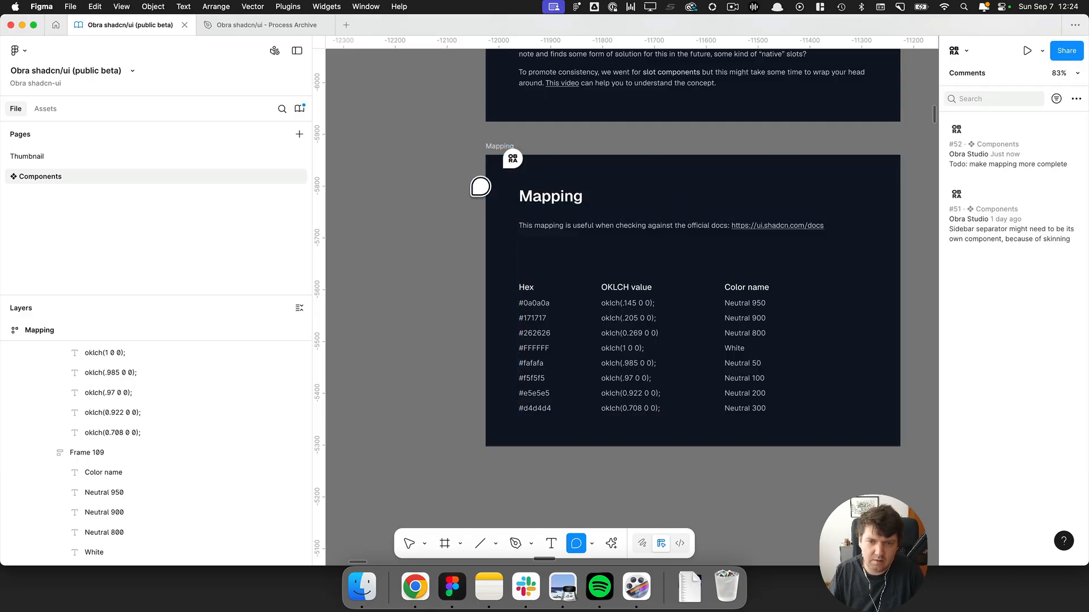
Navigate across the canvas to the Charts documentation frame.
key(v)
scroll(533, 382, down, 10)
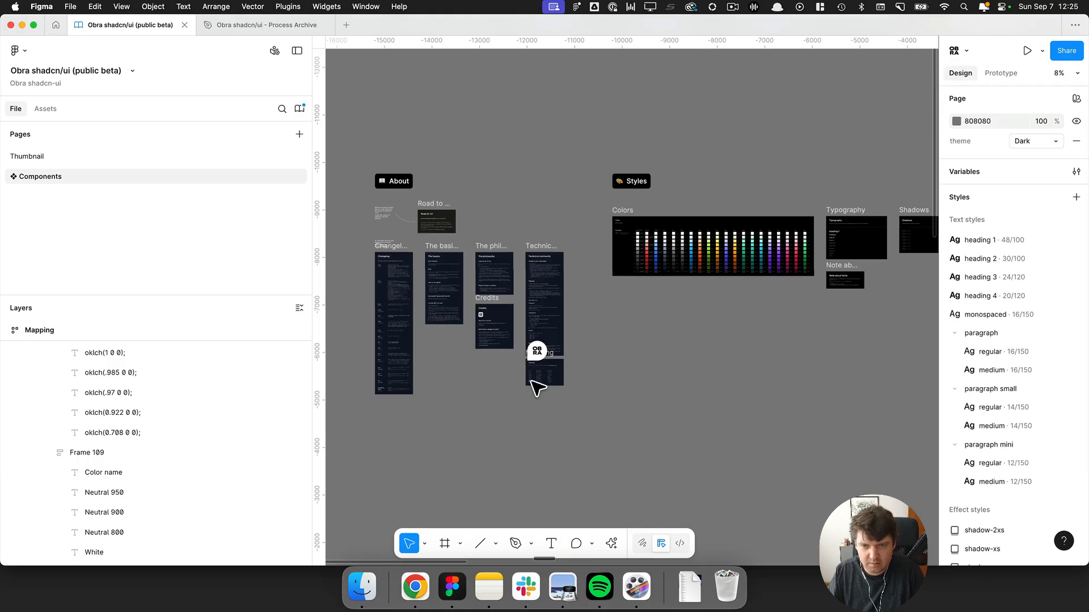
drag(810, 440, 473, 230)
scroll(475, 231, down, 5)
drag(793, 362, 447, 173)
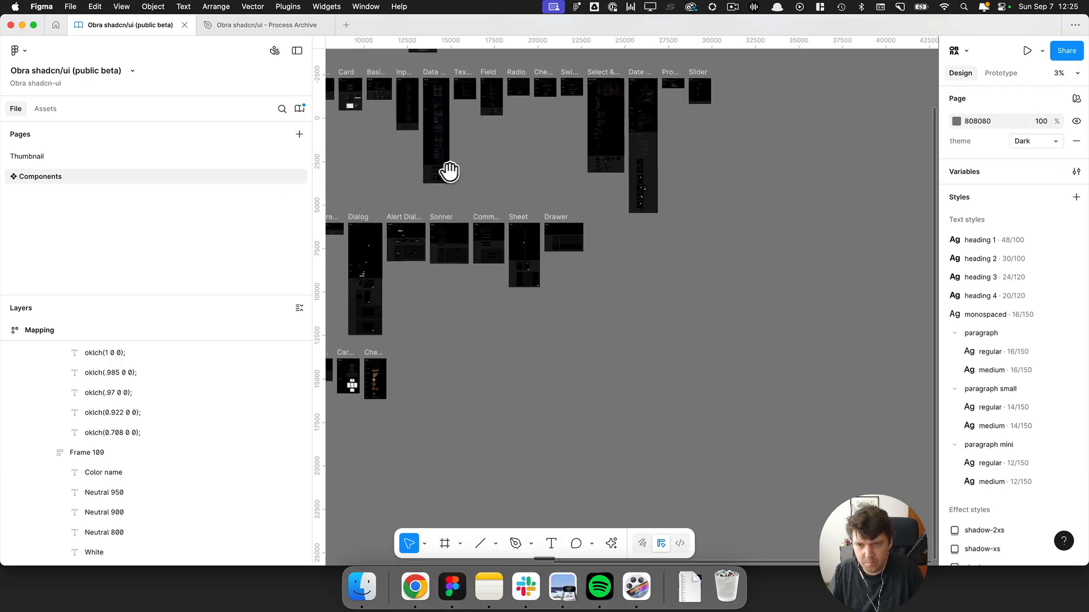
drag(389, 418, 567, 325)
scroll(551, 297, up, 3)
scroll(553, 299, up, 10)
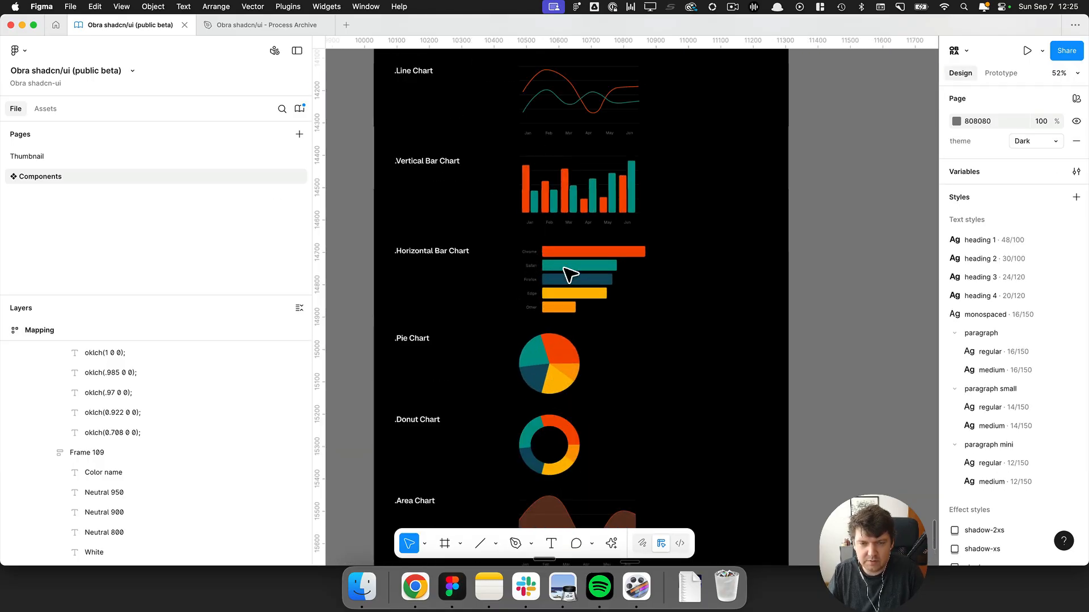
scroll(515, 176, up, 3)
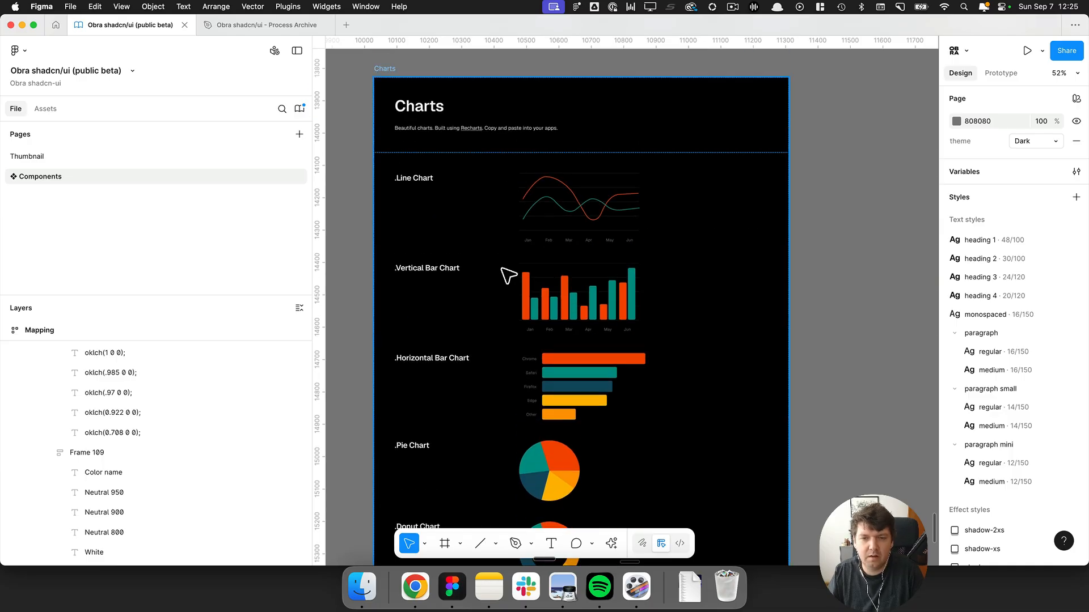
scroll(508, 273, up, 3)
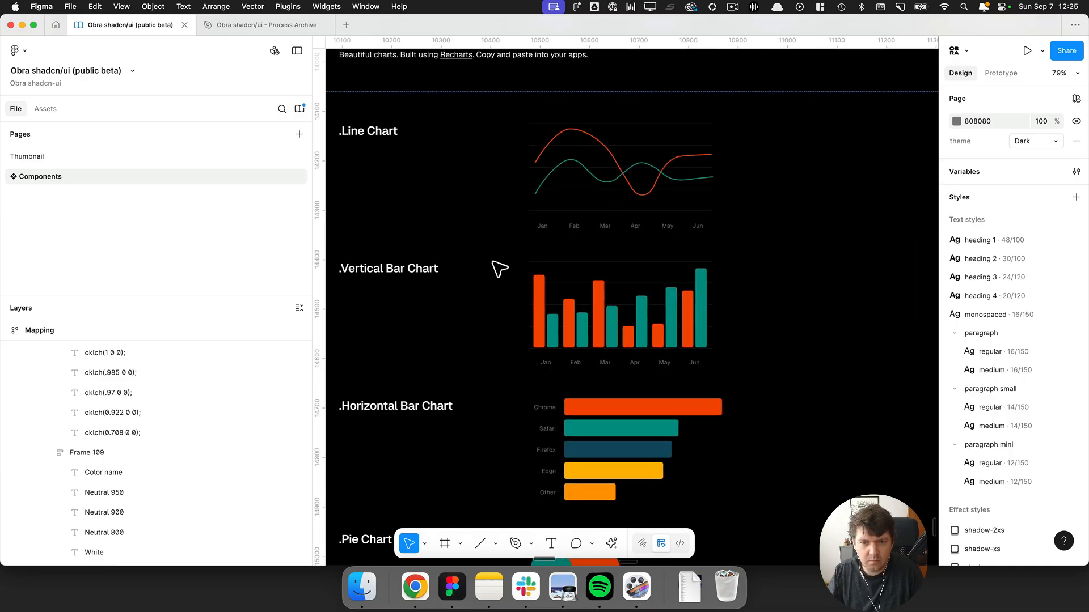
Open the local variables and review the raw colors and theme collections.
click(1076, 171)
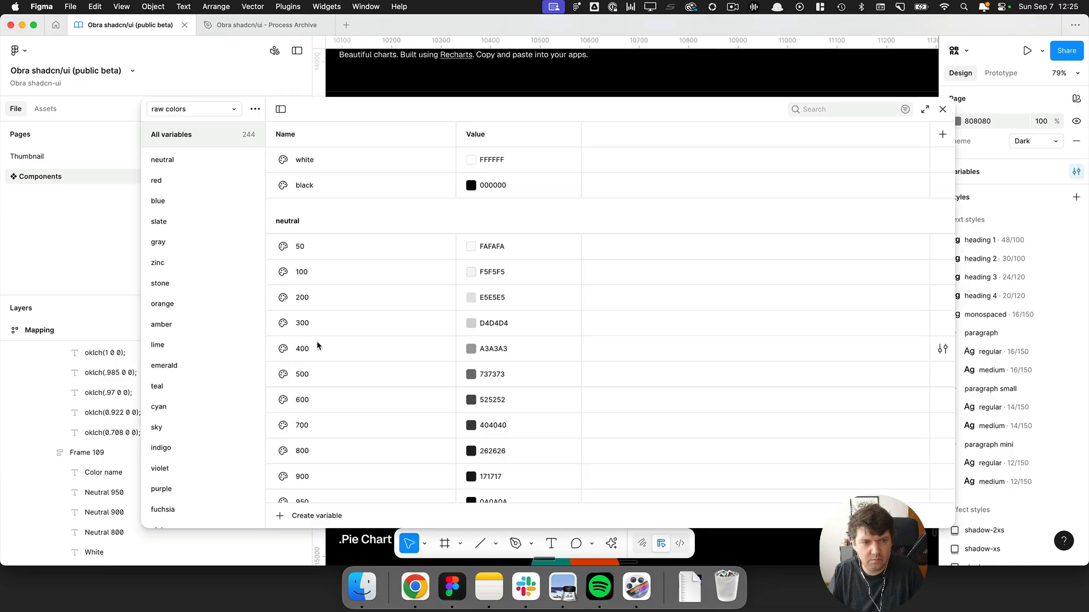
scroll(189, 282, down, 3)
click(172, 114)
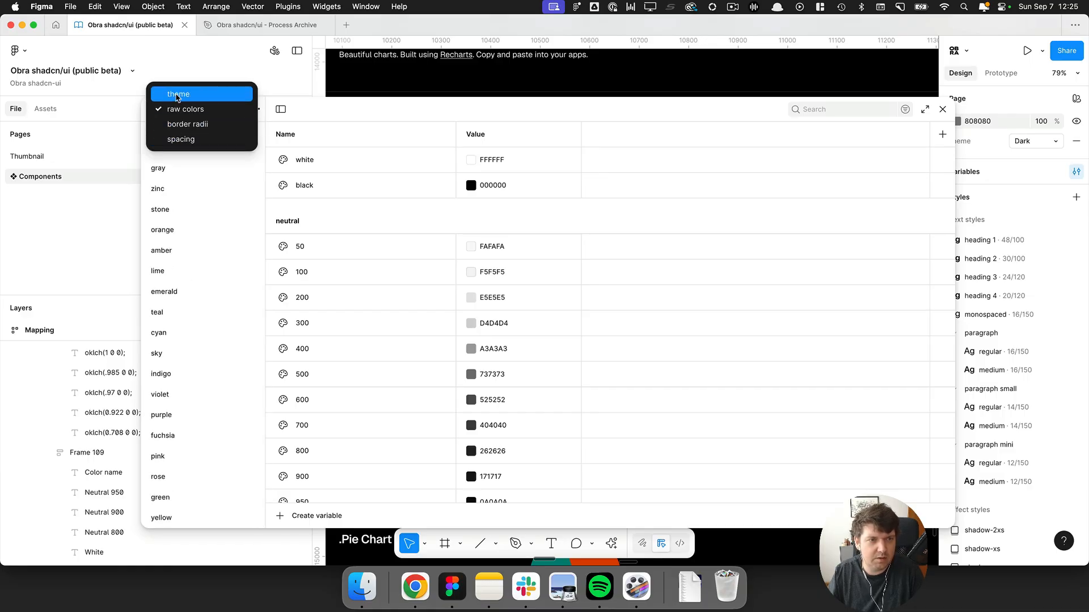
click(178, 95)
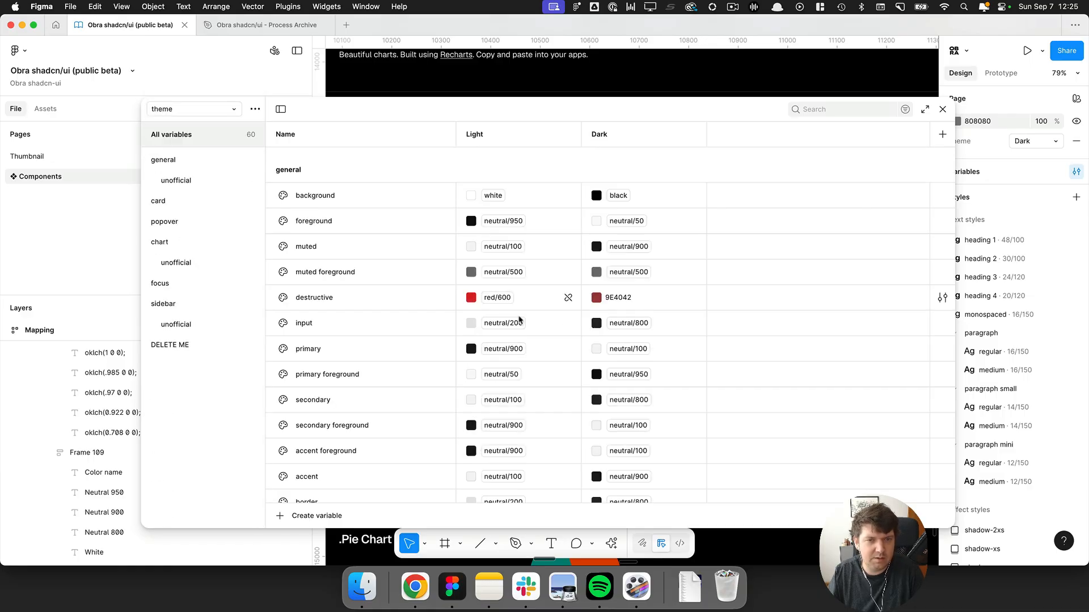
click(942, 109)
Switch to the browser and browse the shadcn area charts page with the Amber theme.
scroll(546, 305, down, 1)
scroll(544, 304, down, 1)
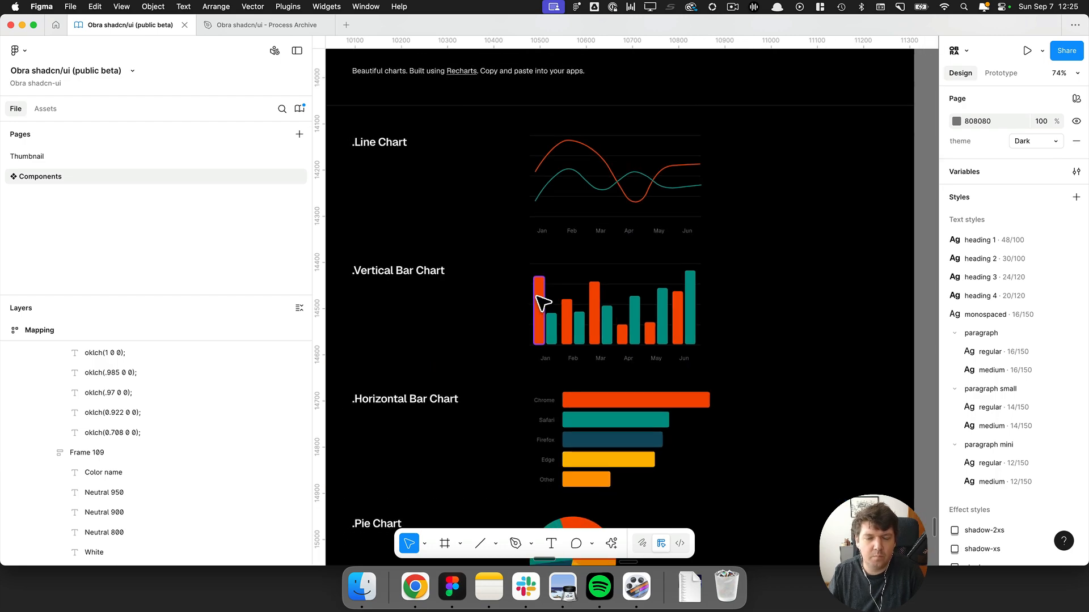
key(super+Tab)
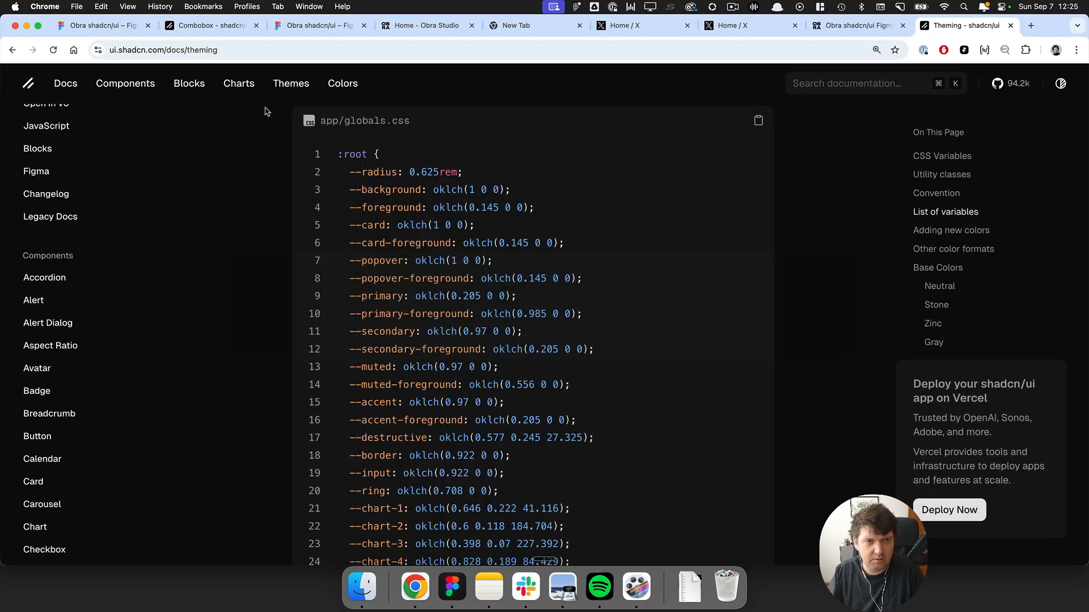
click(239, 83)
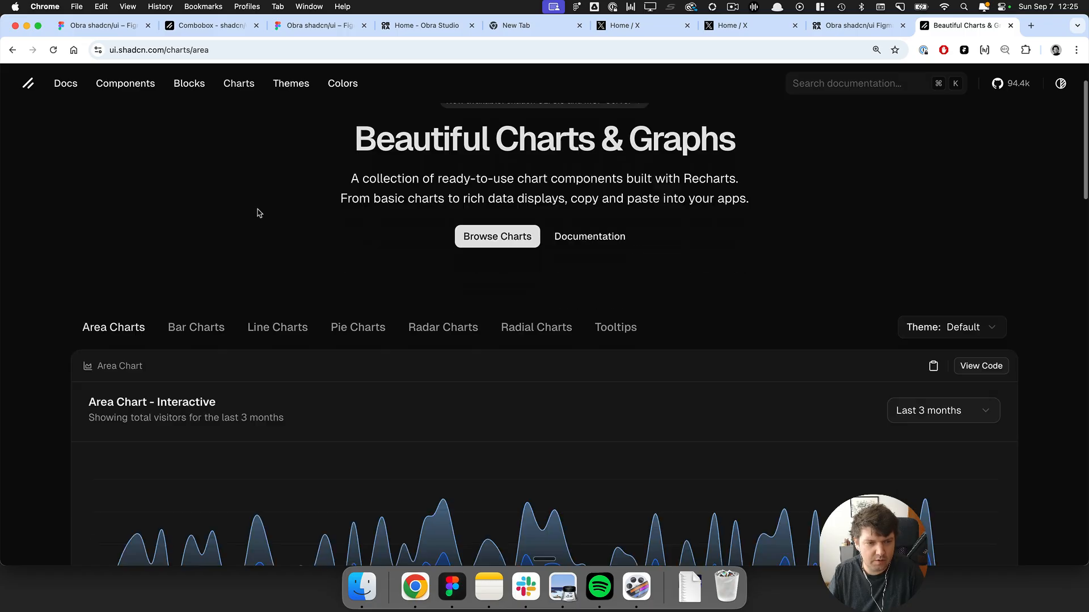
scroll(278, 238, down, 3)
scroll(737, 266, down, 6)
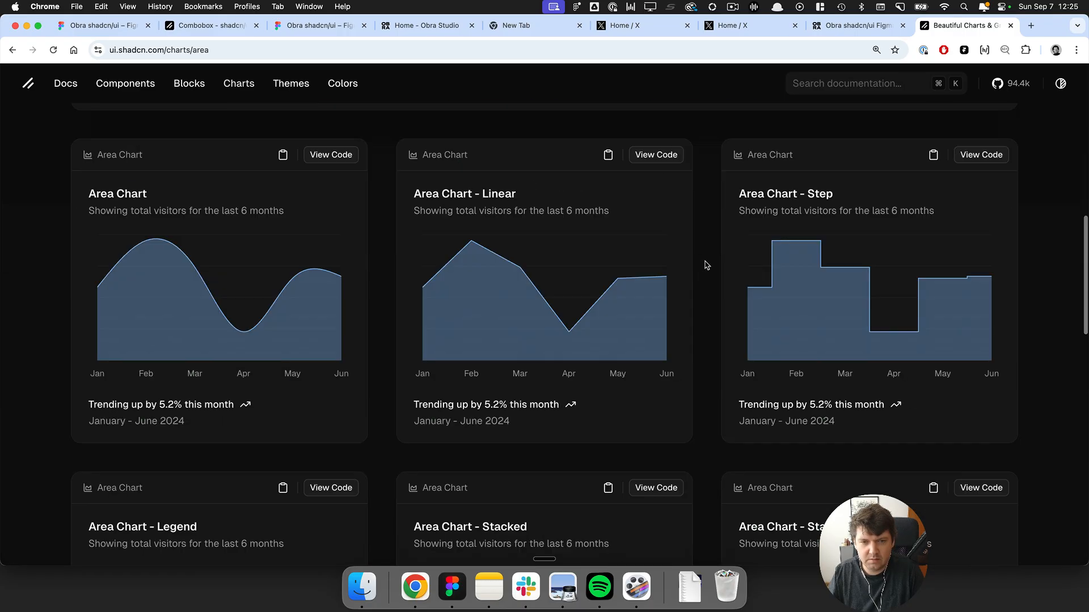
scroll(521, 275, up, 9)
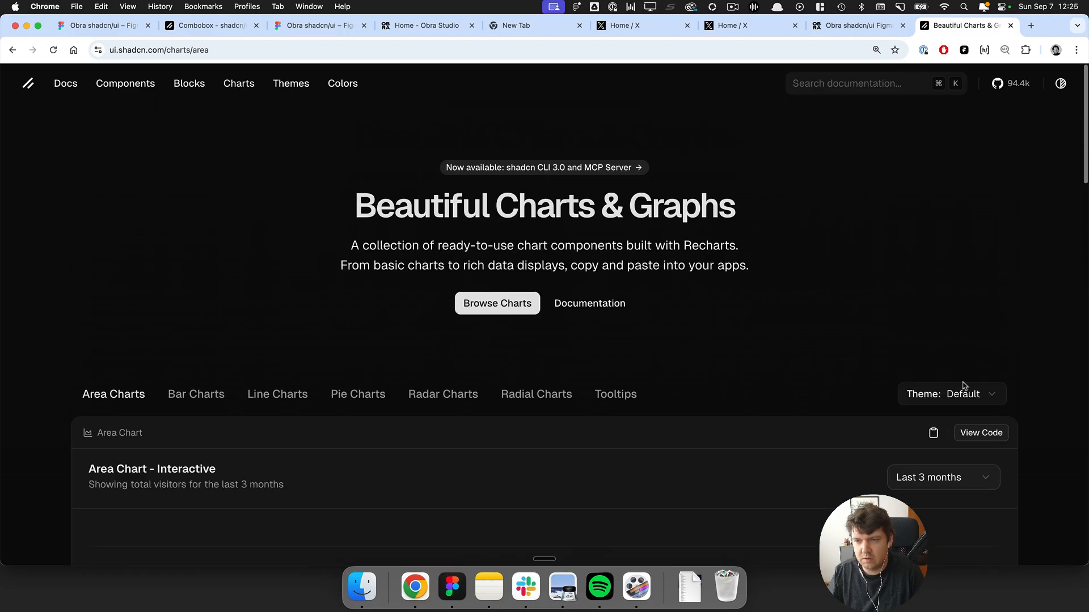
click(959, 393)
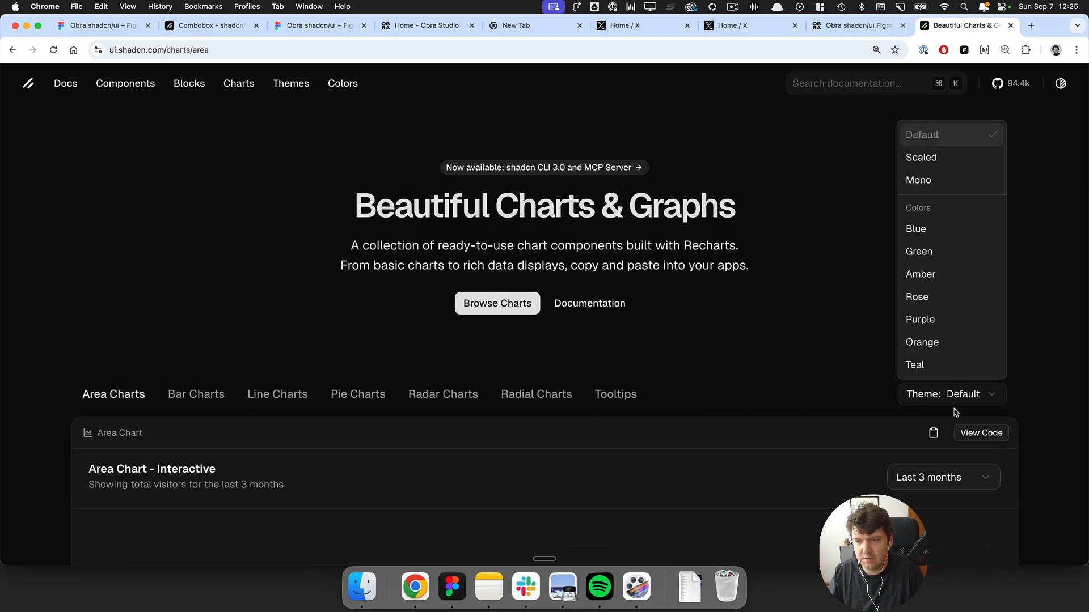
click(947, 274)
scroll(671, 321, down, 5)
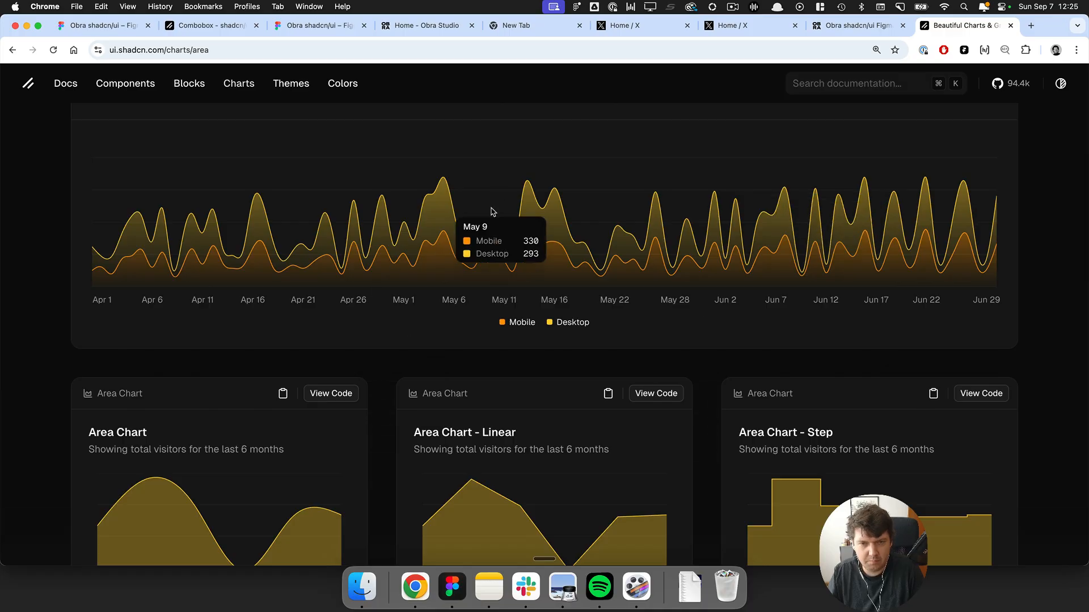
scroll(413, 254, down, 7)
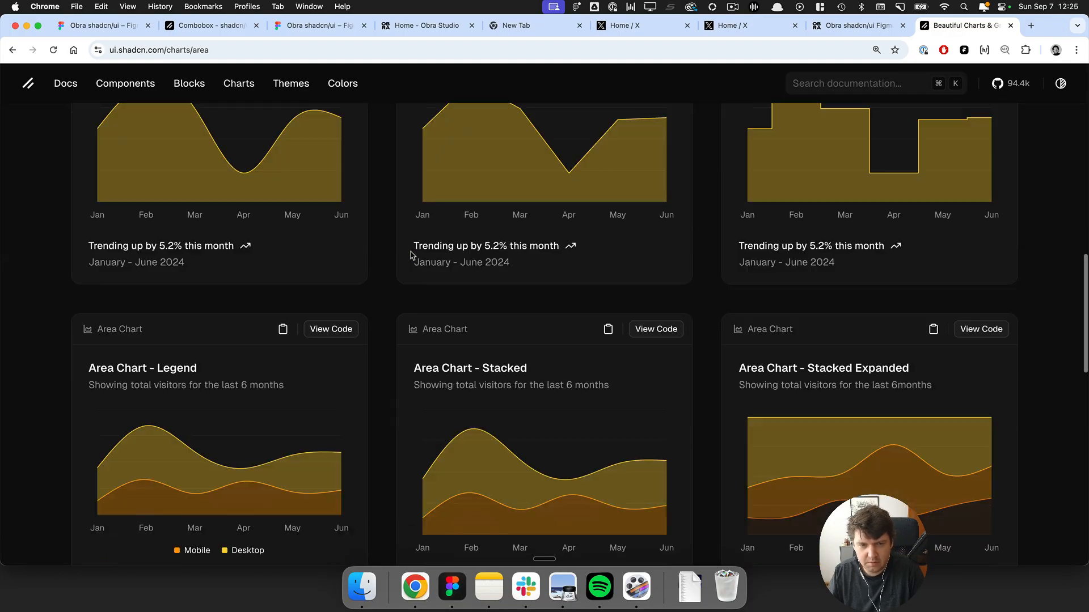
scroll(411, 255, down, 15)
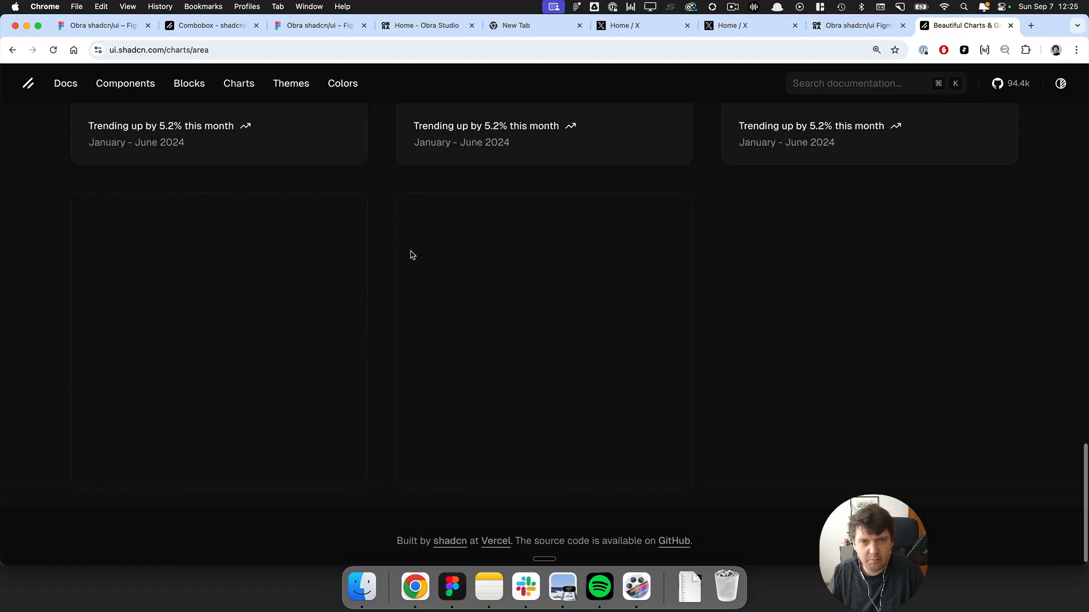
scroll(245, 165, up, 20)
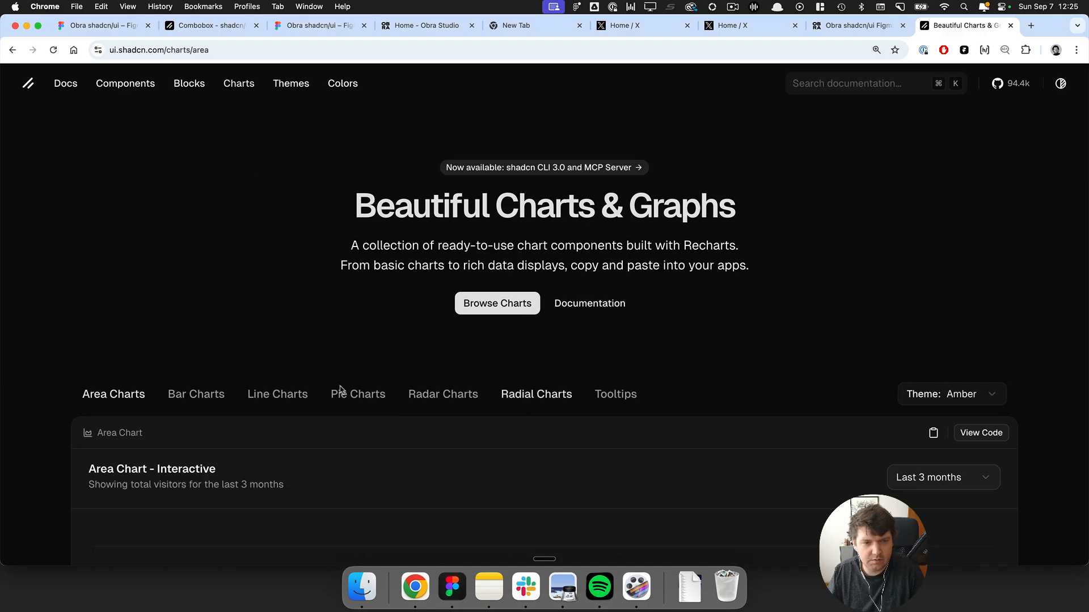
Browse the pie charts and the Chart component documentation page.
click(356, 394)
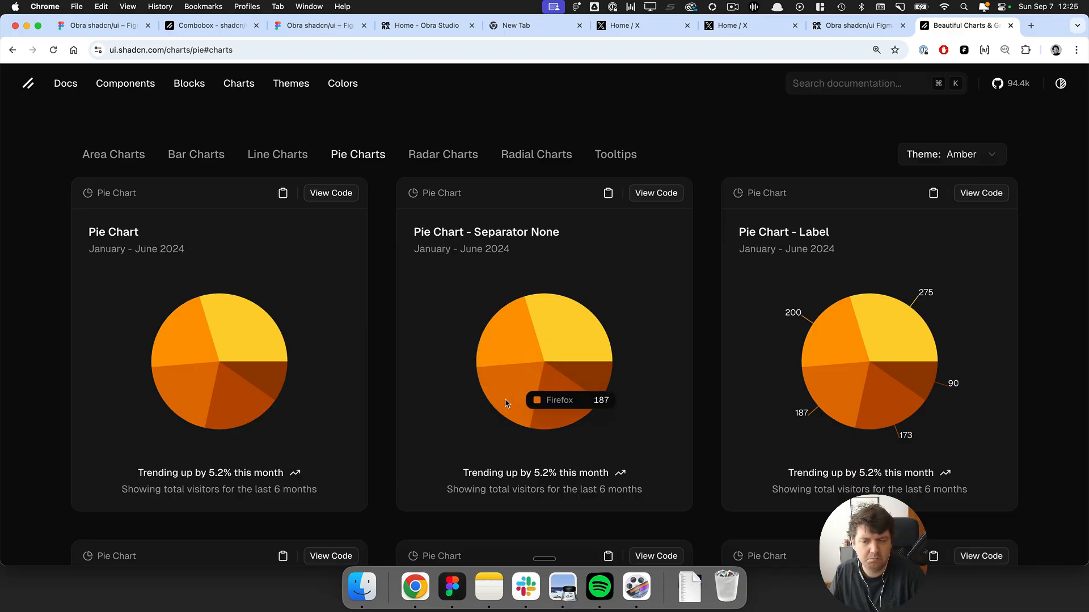
scroll(680, 318, down, 9)
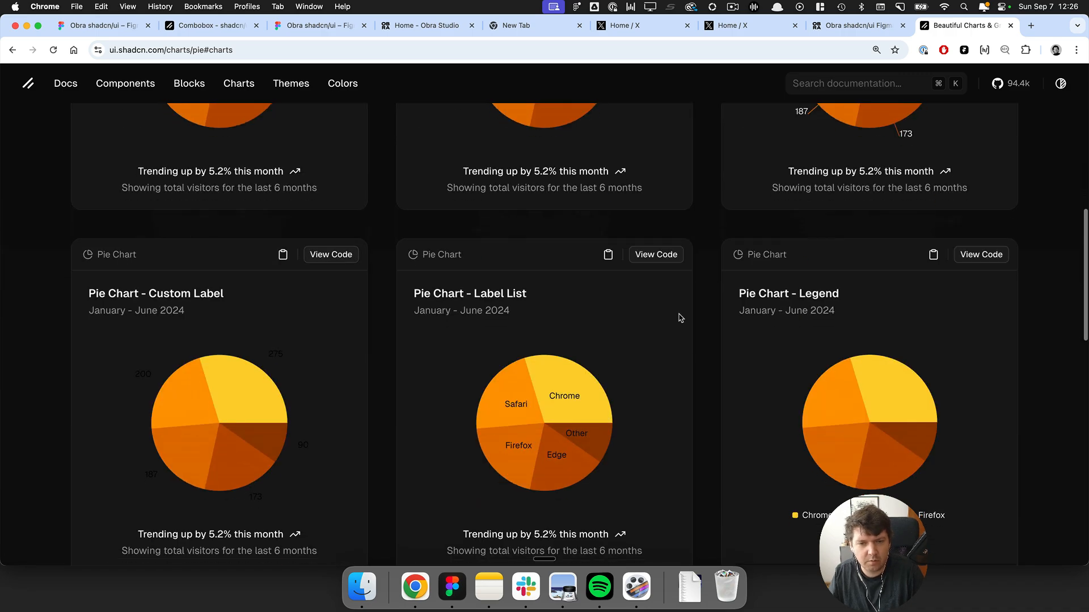
scroll(680, 318, down, 12)
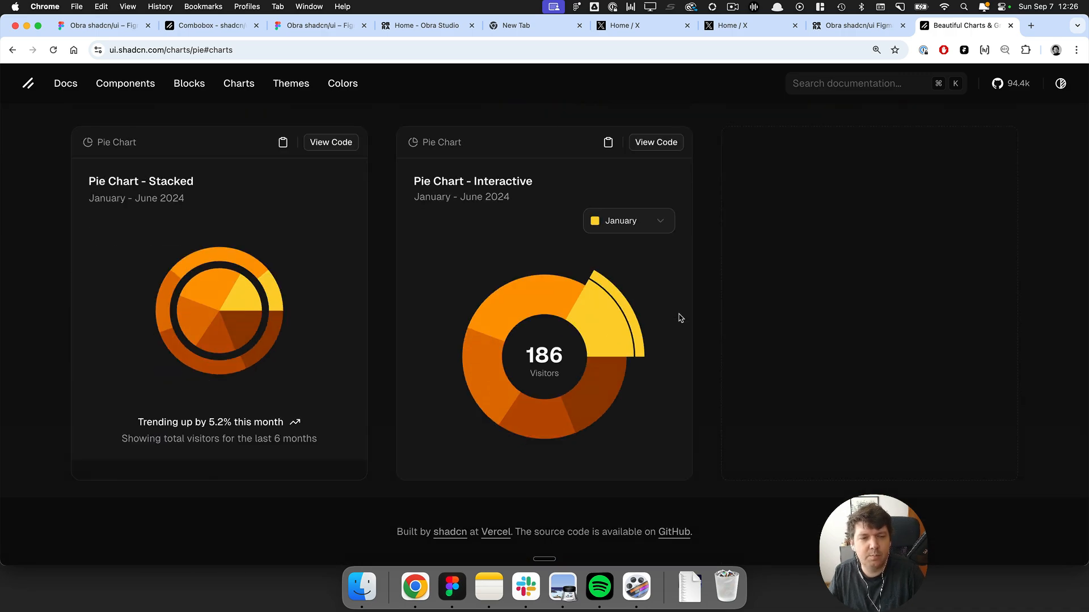
scroll(681, 318, up, 3)
scroll(680, 318, up, 20)
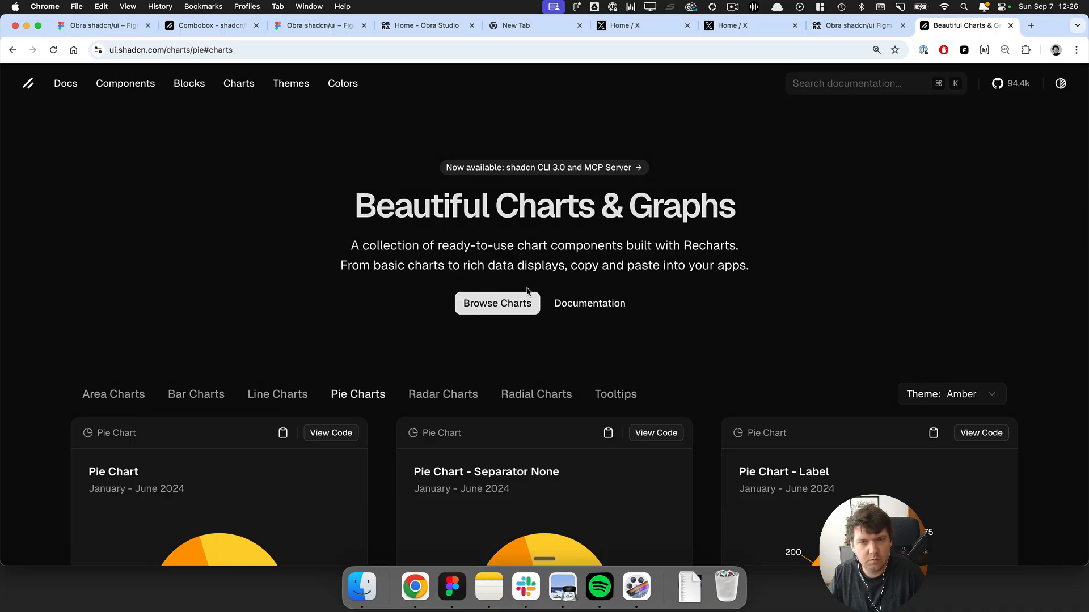
click(565, 304)
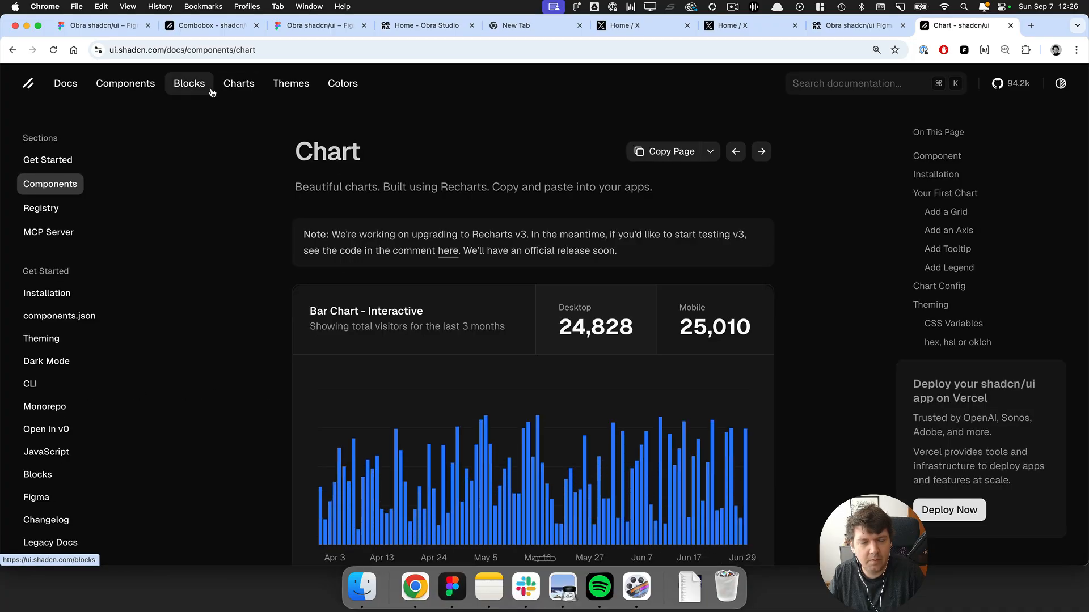
scroll(275, 188, down, 15)
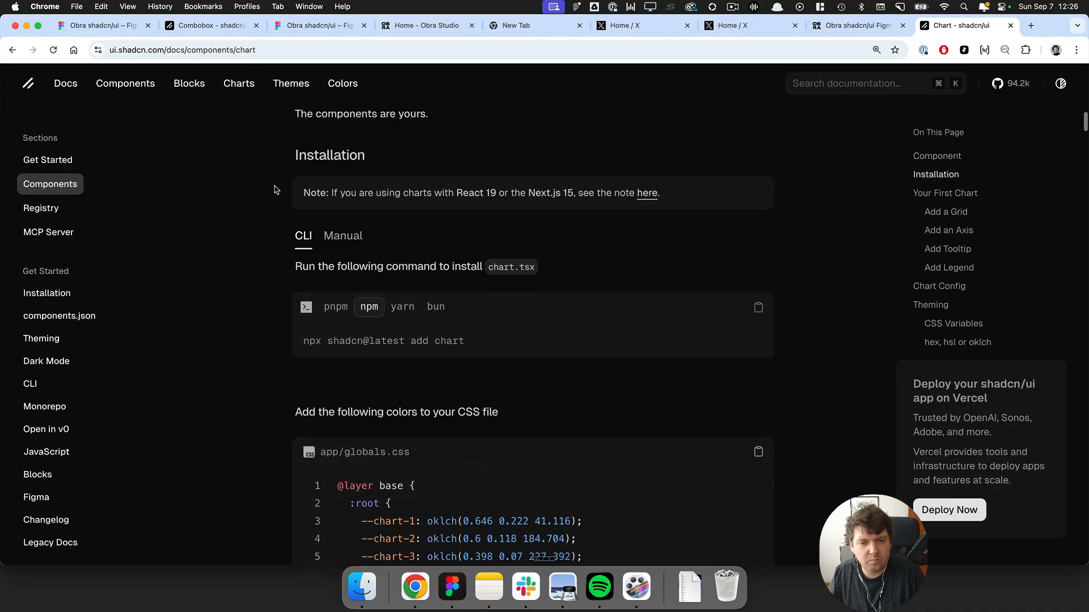
scroll(275, 189, down, 5)
Switch back to Figma and view the Charts frame on the canvas.
key(super+Tab)
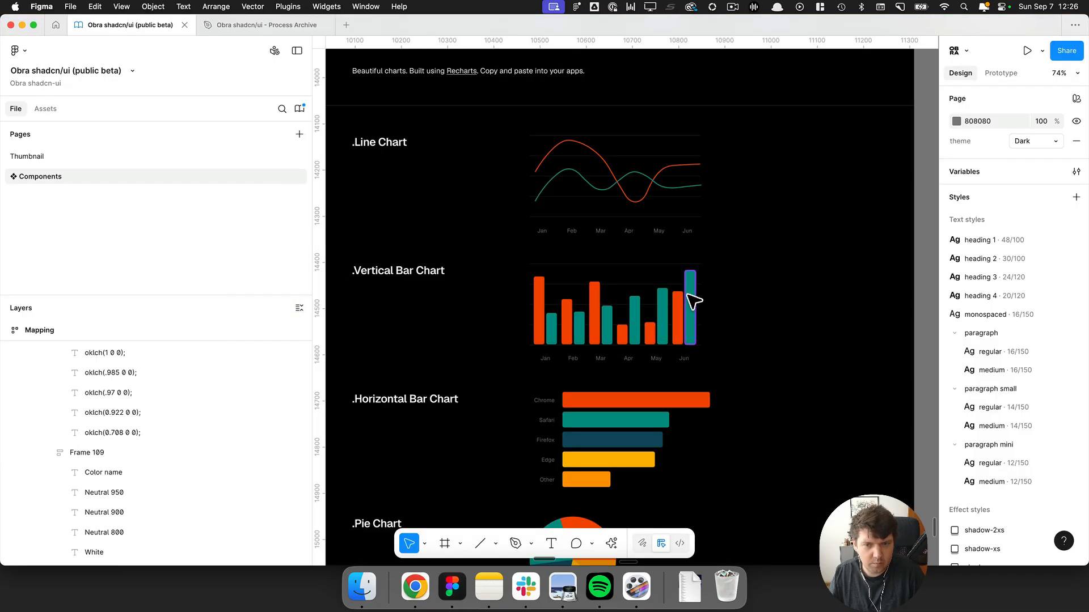
scroll(694, 302, down, 5)
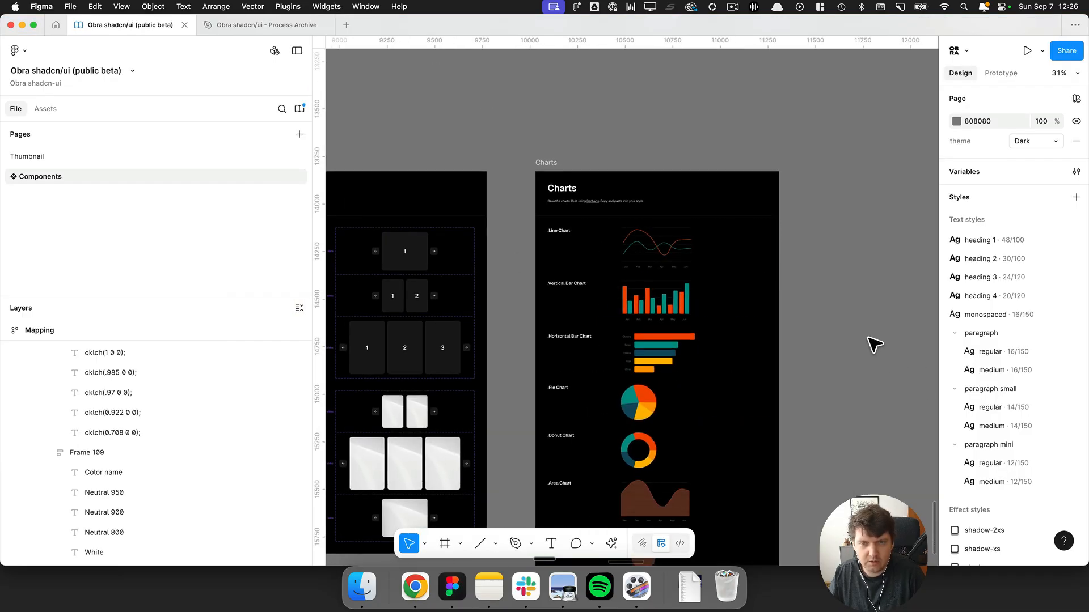
scroll(873, 344, down, 4)
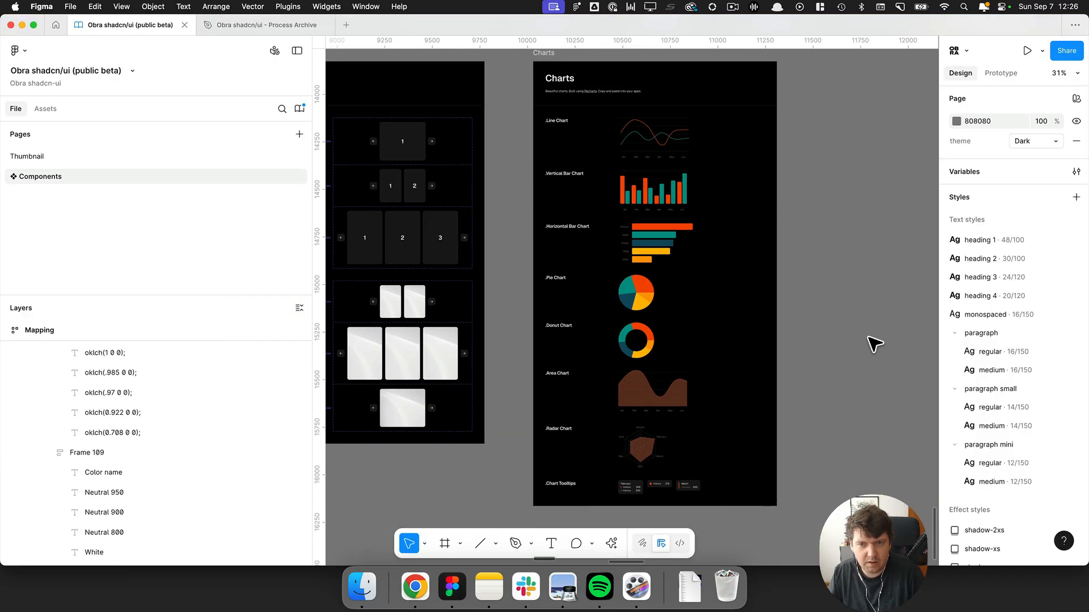
scroll(822, 241, down, 3)
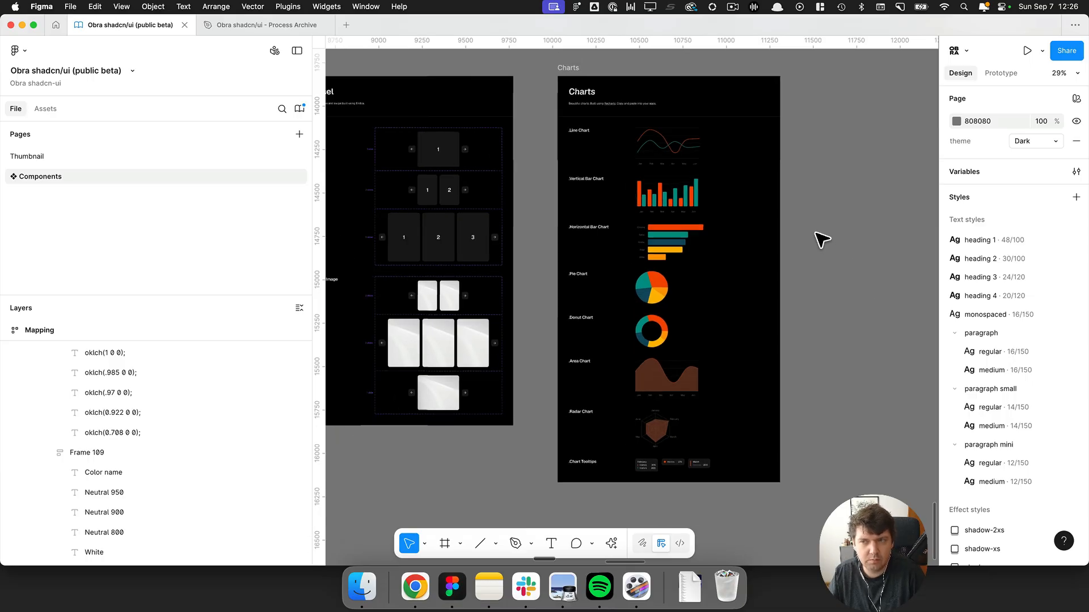
scroll(823, 241, up, 2)
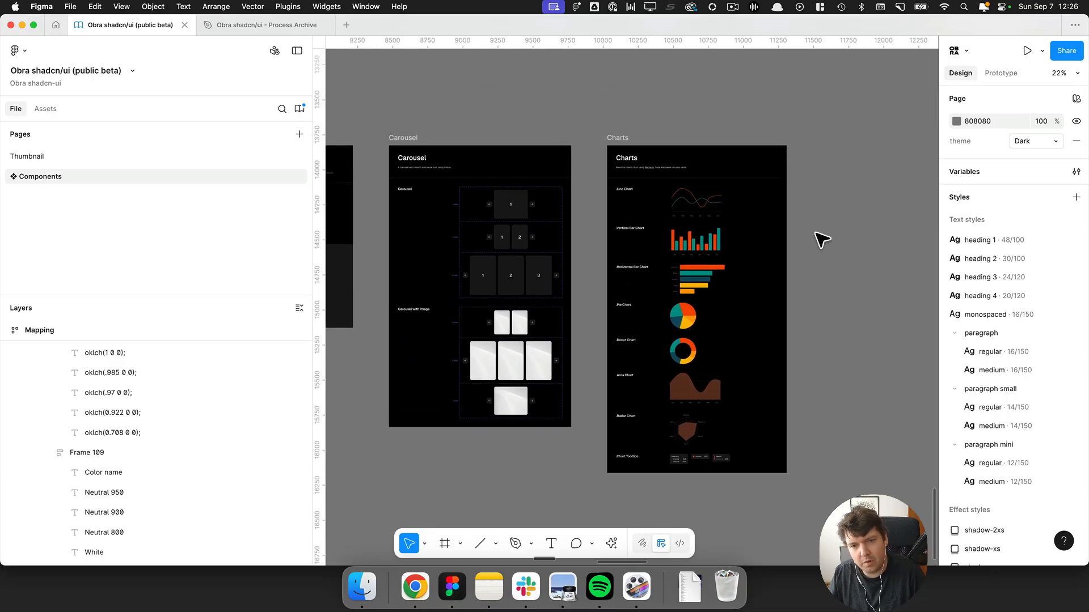
Zoom out over the Components page and briefly open and close the theme variables collection.
scroll(823, 241, down, 10)
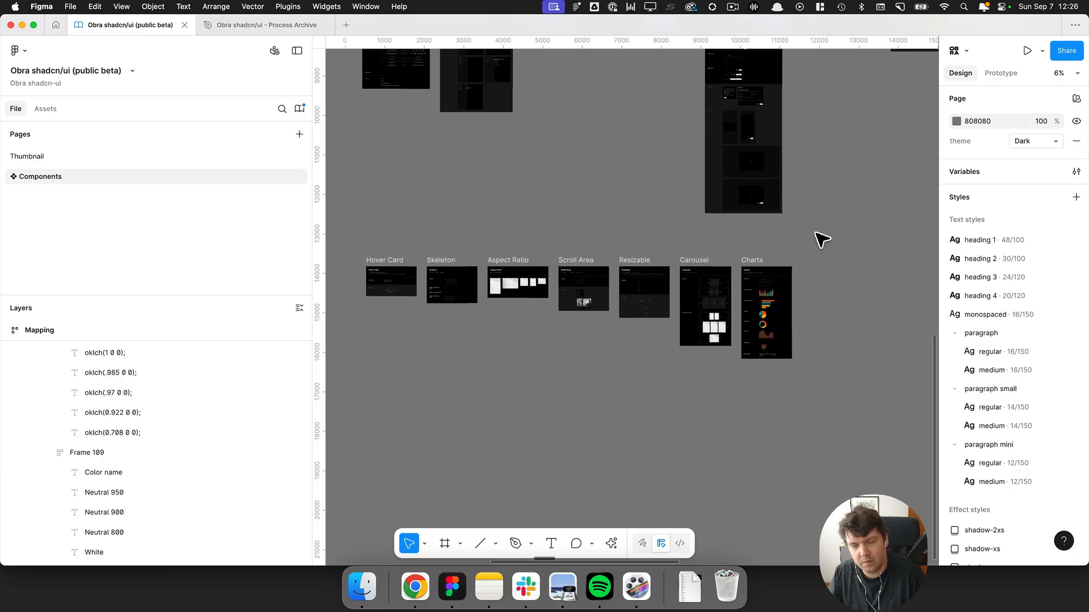
scroll(822, 241, up, 2)
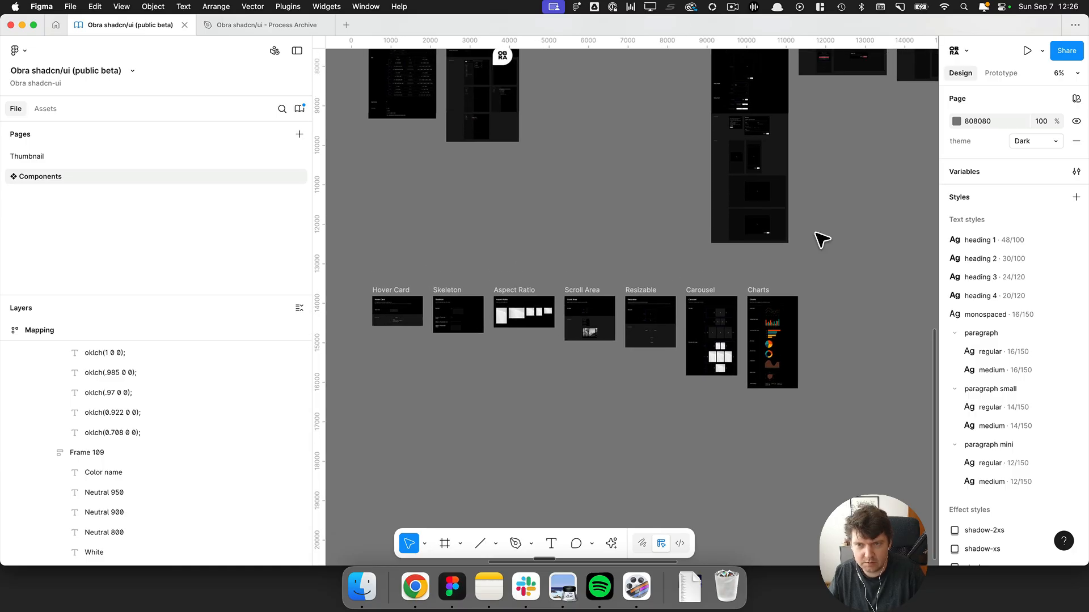
scroll(823, 241, up, 6)
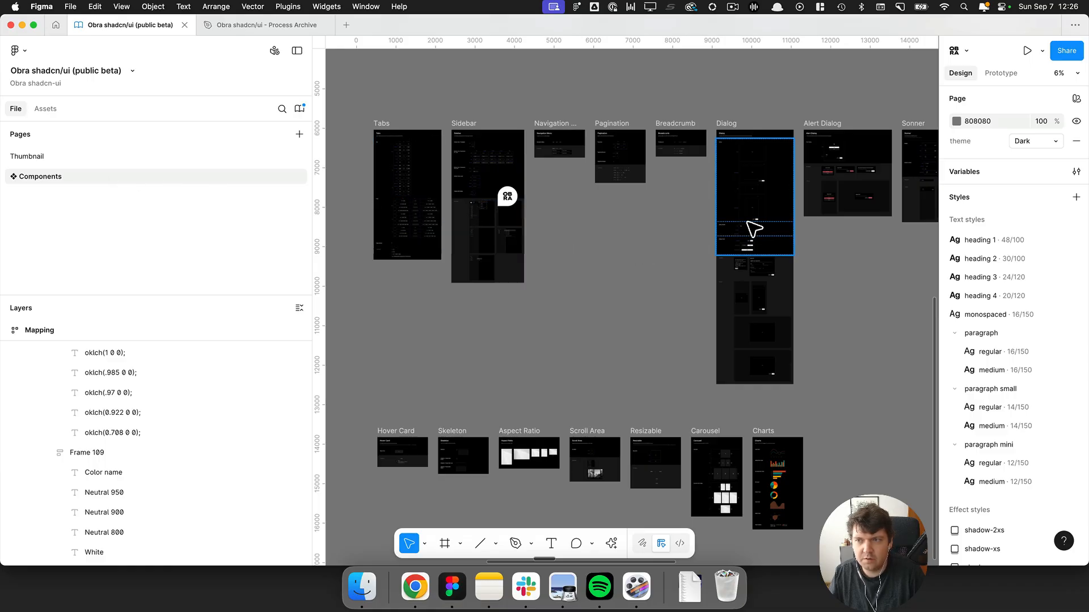
click(1075, 171)
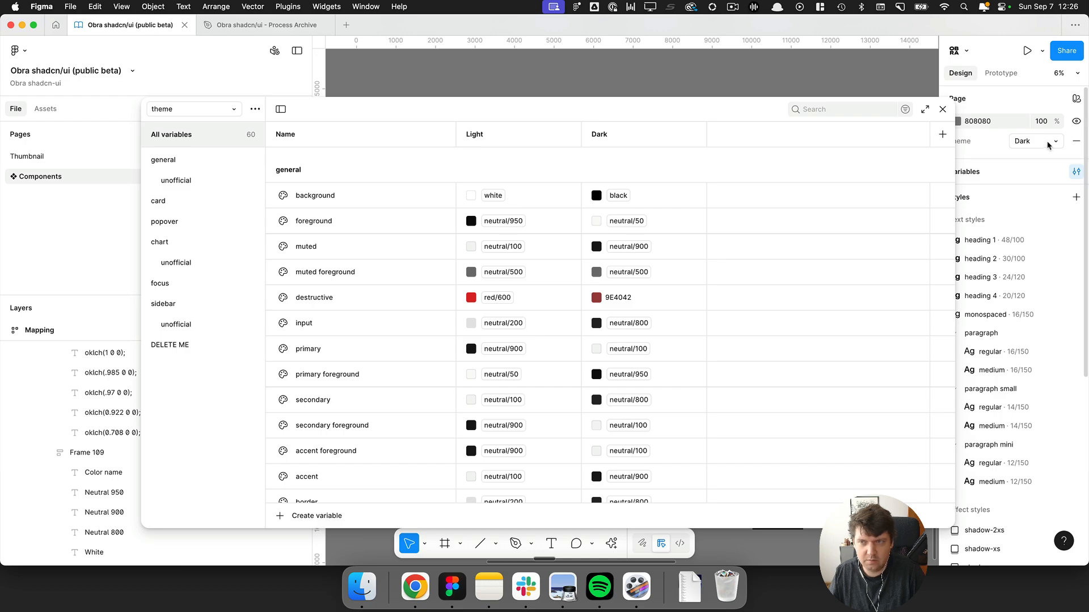
click(944, 109)
Navigate to the Theming section of the kit's documentation and enlarge it with the interface hidden.
scroll(411, 195, left, 12)
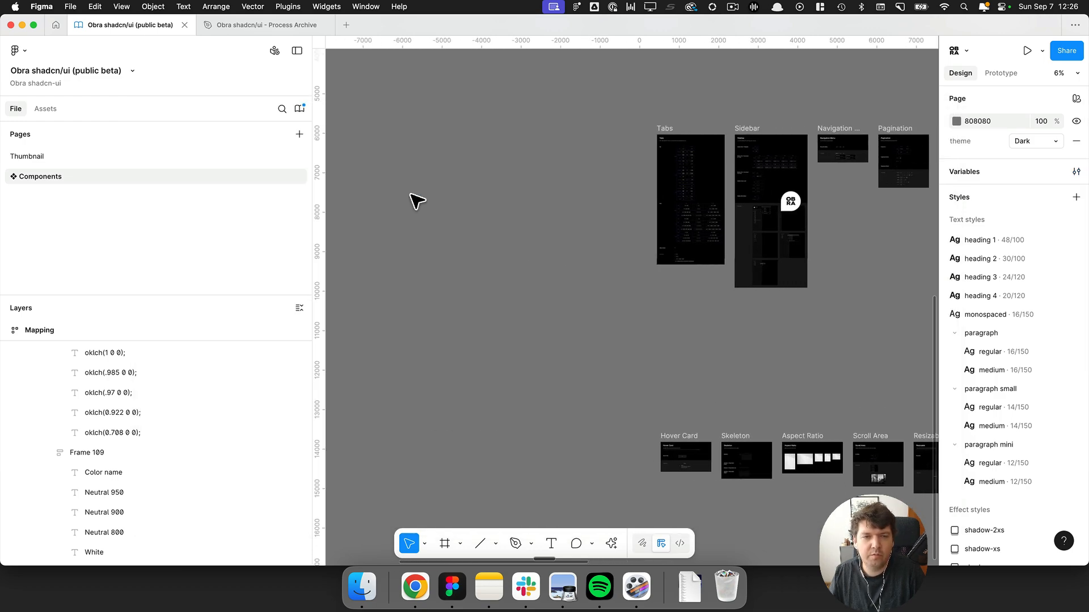
scroll(410, 195, down, 5)
scroll(418, 201, up, 10)
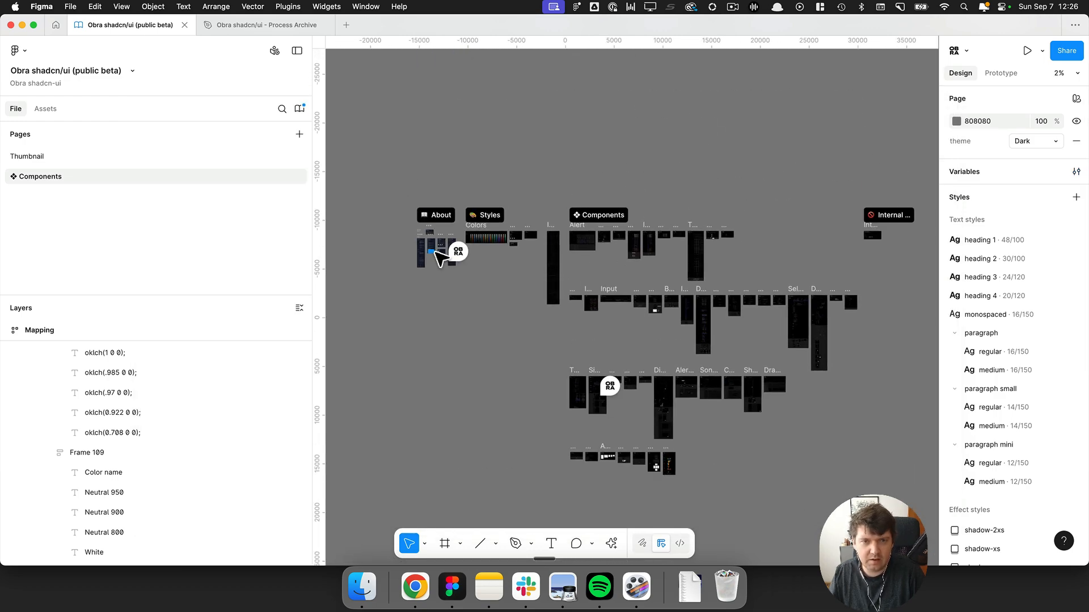
scroll(466, 256, up, 10)
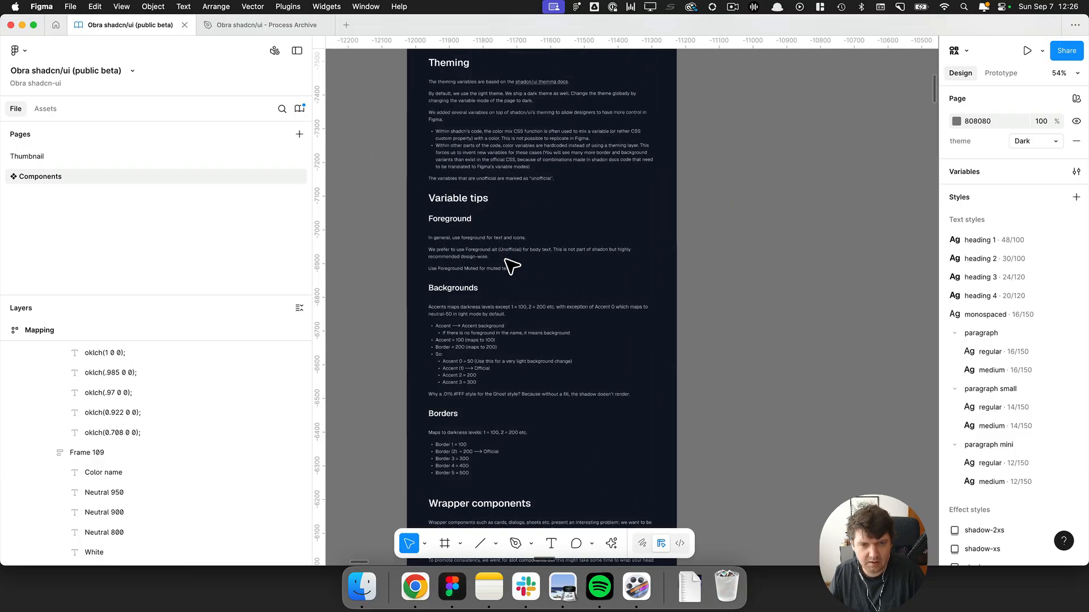
scroll(488, 255, up, 4)
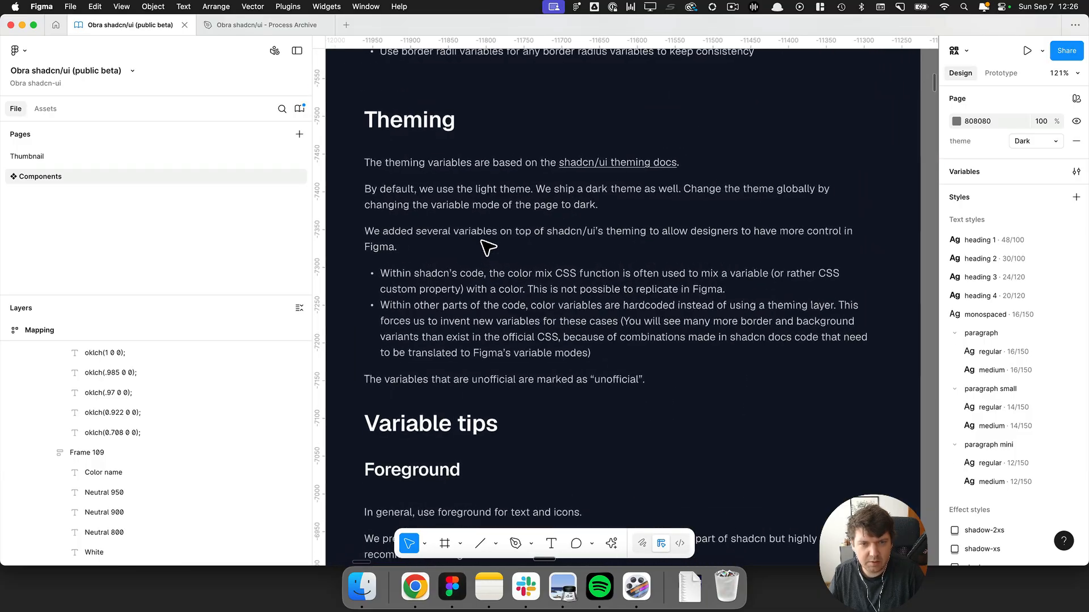
key(super+backslash)
scroll(481, 240, up, 2)
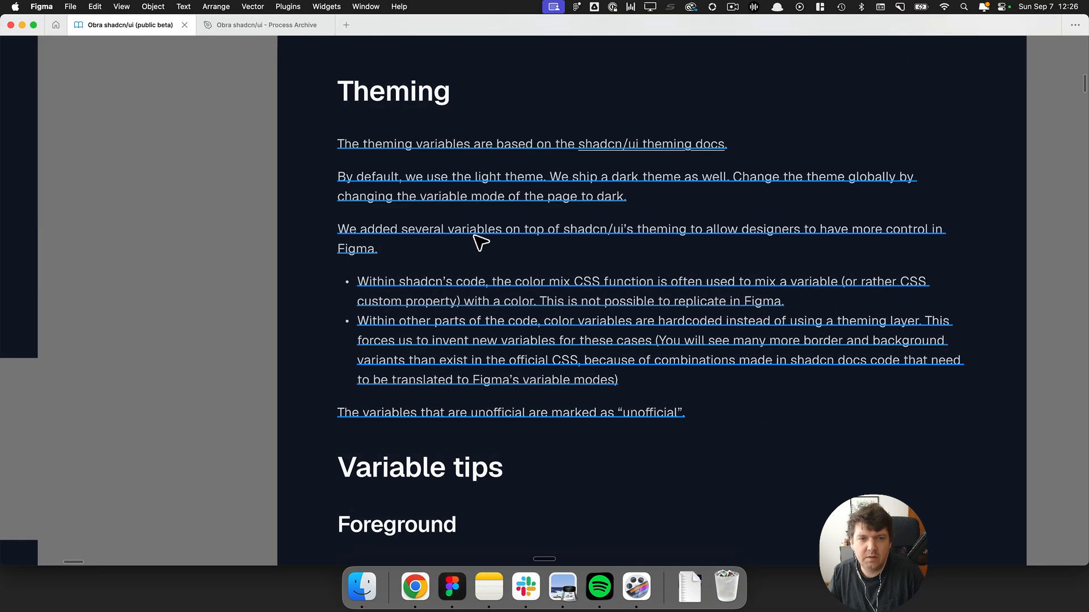
Enter the Theming text block and highlight the passages about color mix and hardcoded variables.
double_click(478, 234)
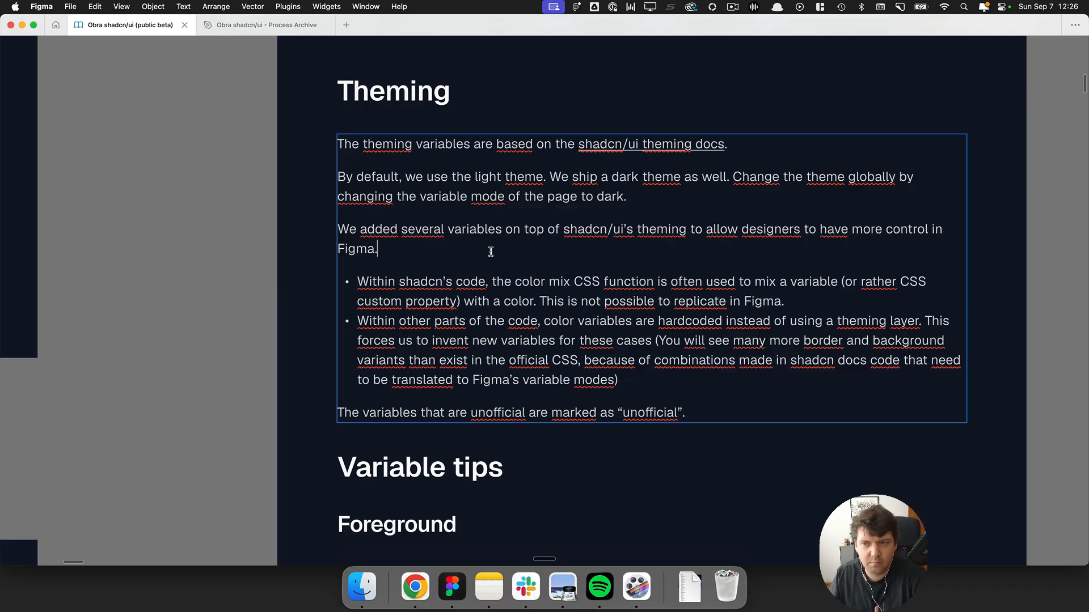
drag(376, 282, 496, 301)
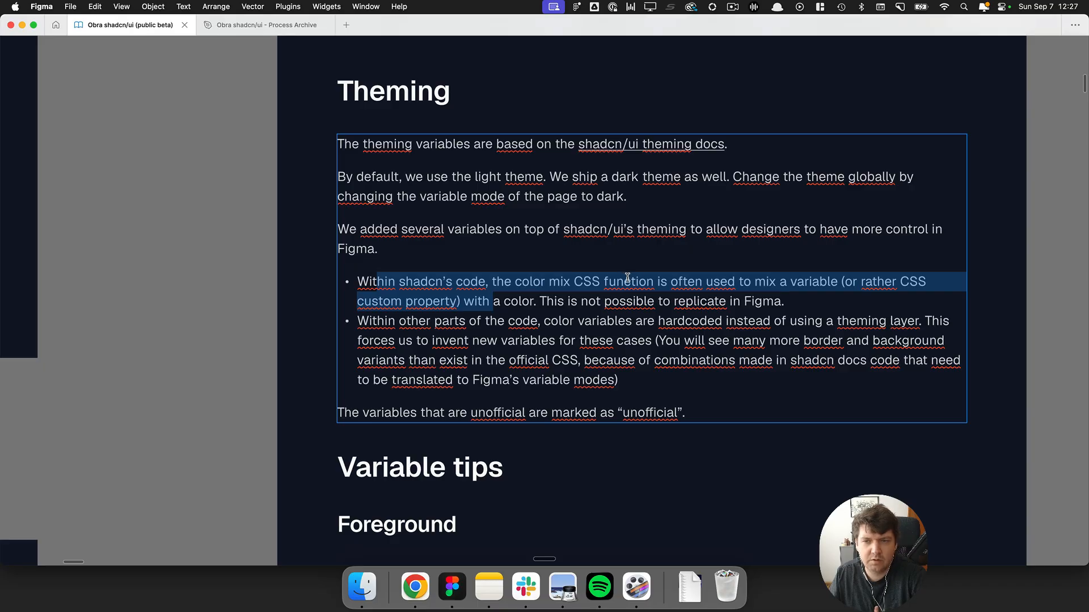
drag(579, 301, 841, 308)
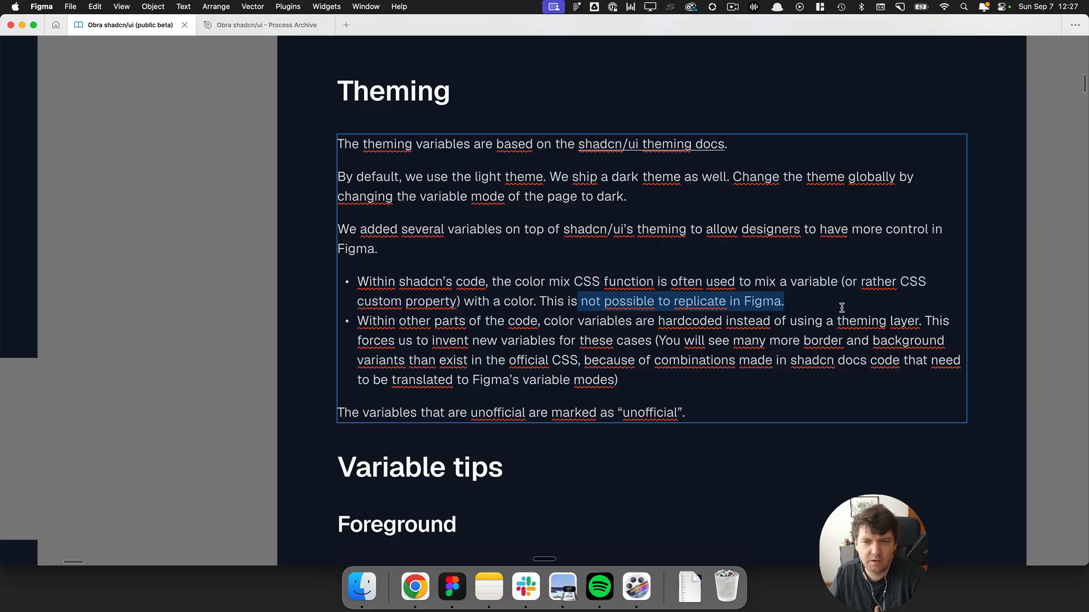
click(820, 306)
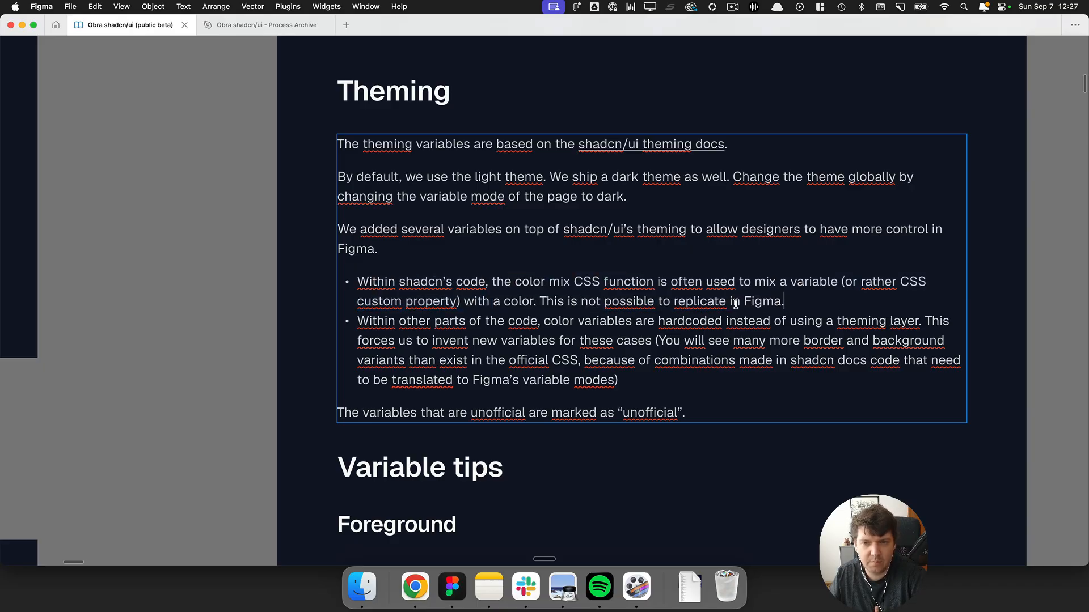
drag(384, 321, 471, 346)
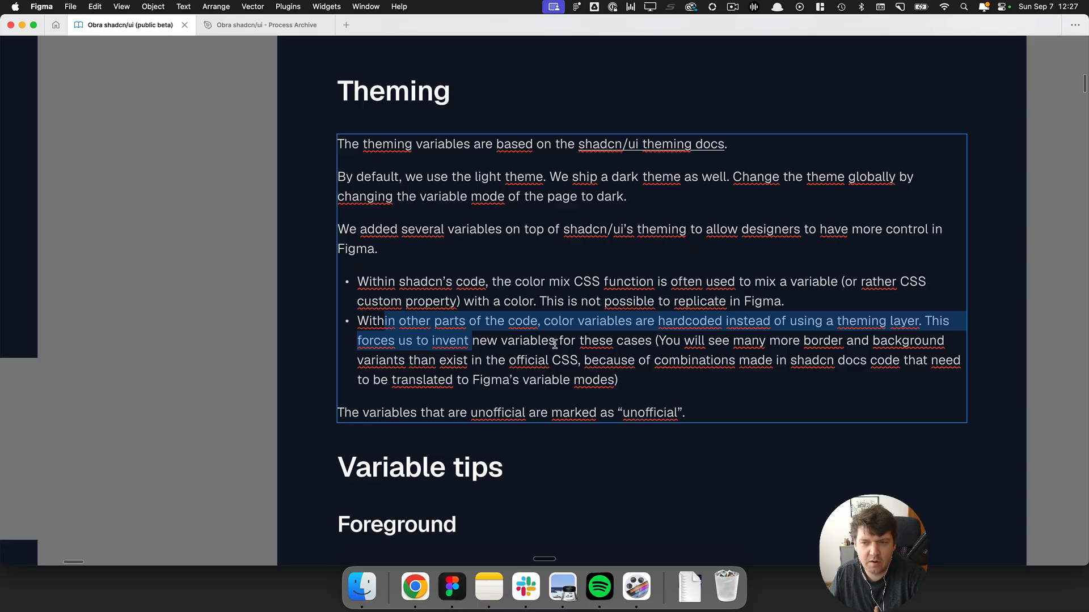
click(188, 296)
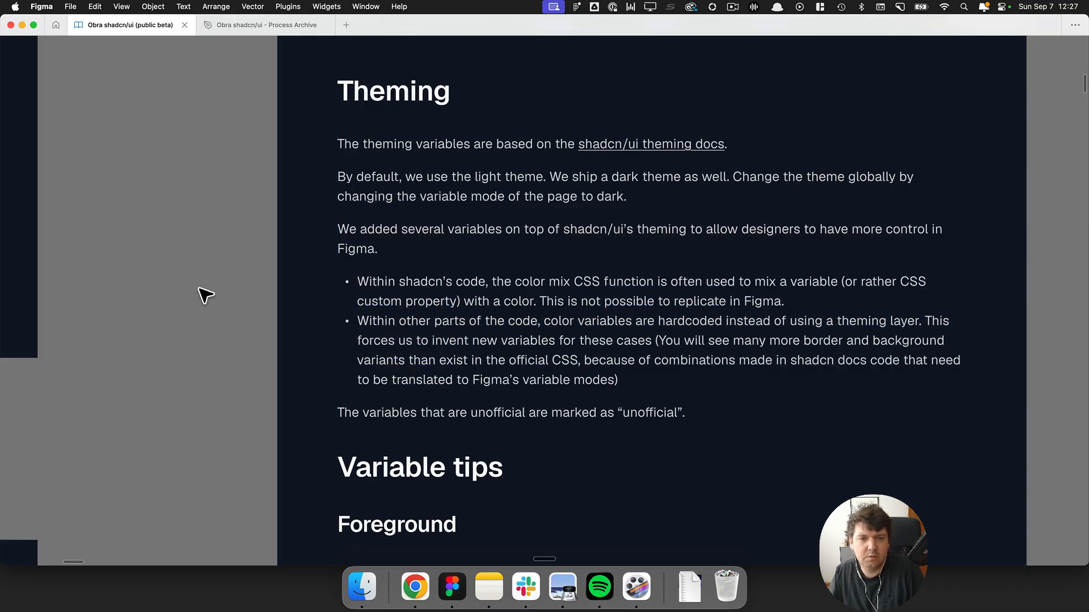
Switch to the browser and open the shadcn Components index and the Avatar page, then return.
key(super+Tab)
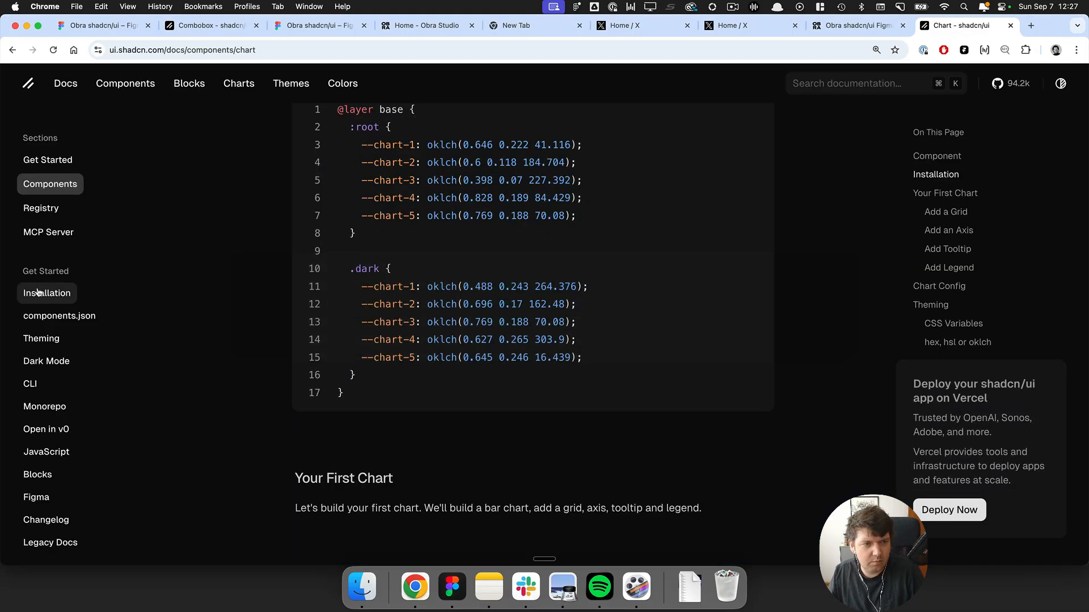
click(125, 85)
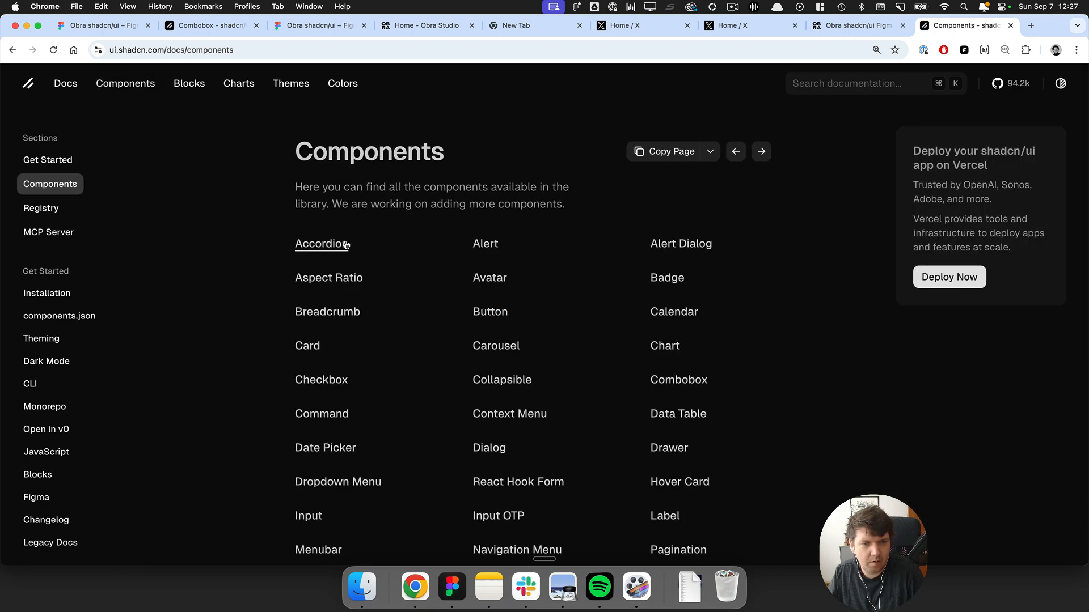
click(490, 280)
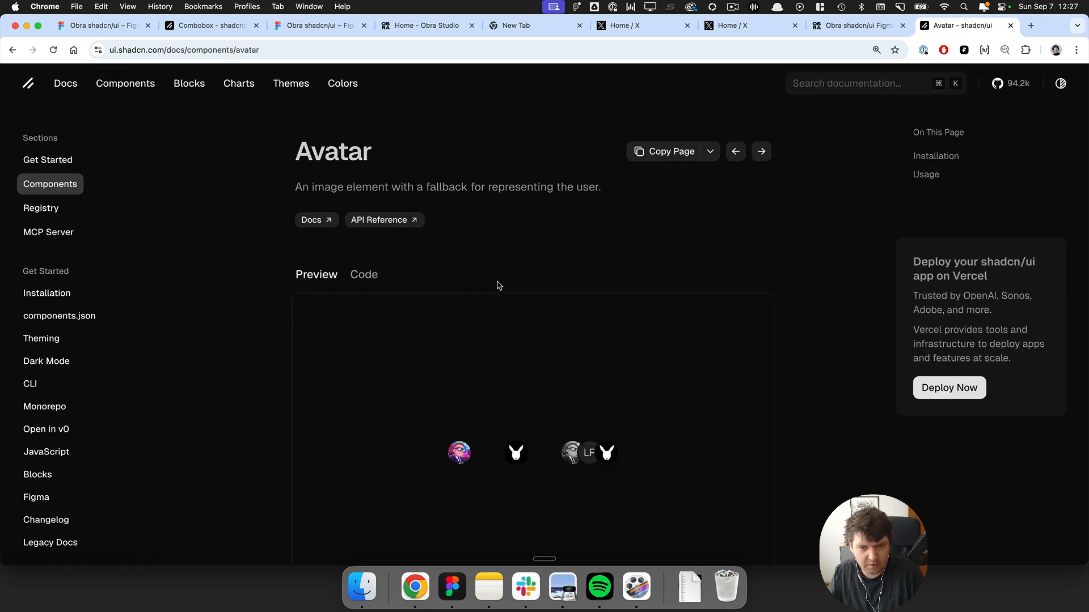
scroll(496, 285, down, 3)
key(super+bracketleft)
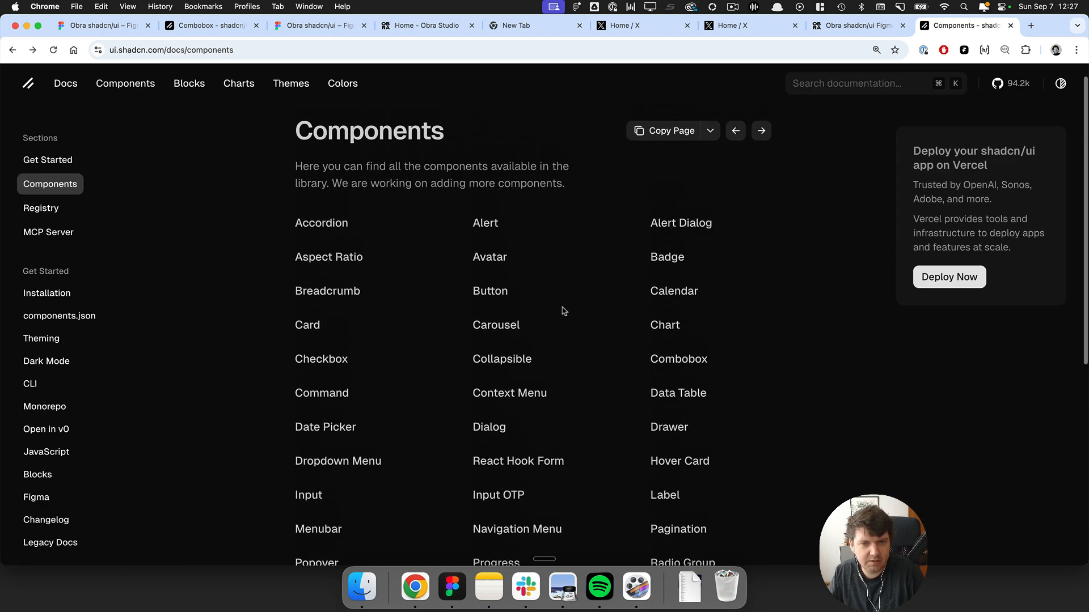
Open the Drawer component page and open its drawer preview.
scroll(567, 311, down, 2)
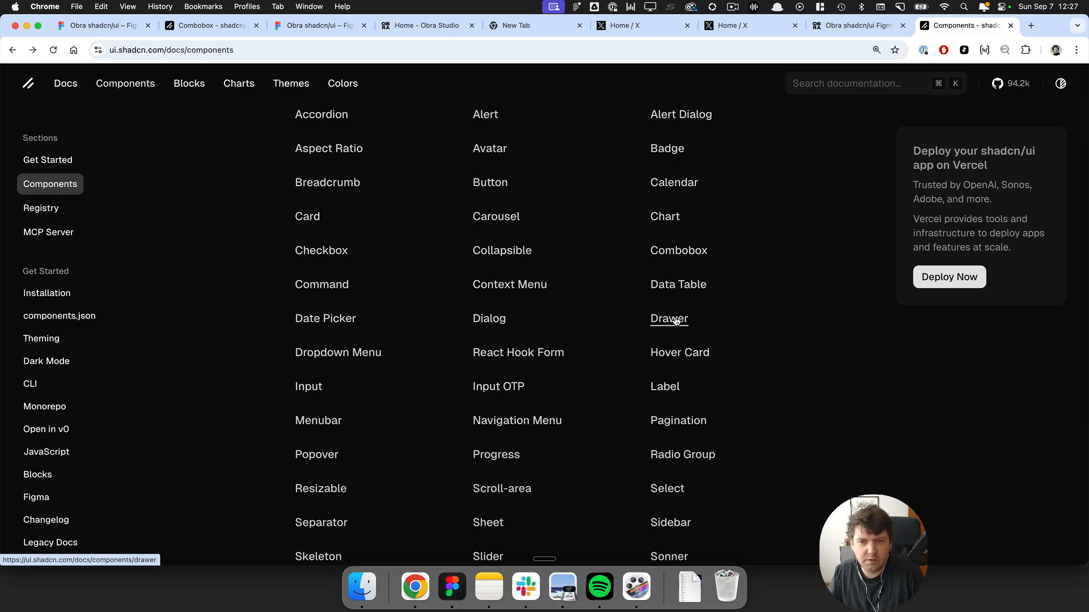
click(675, 320)
scroll(647, 316, down, 4)
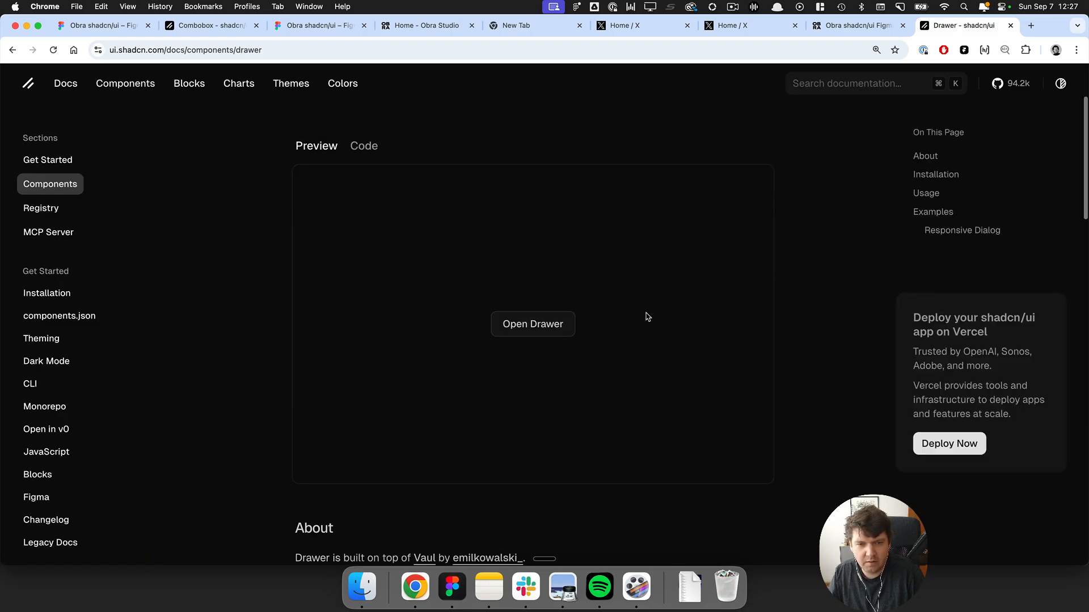
click(521, 250)
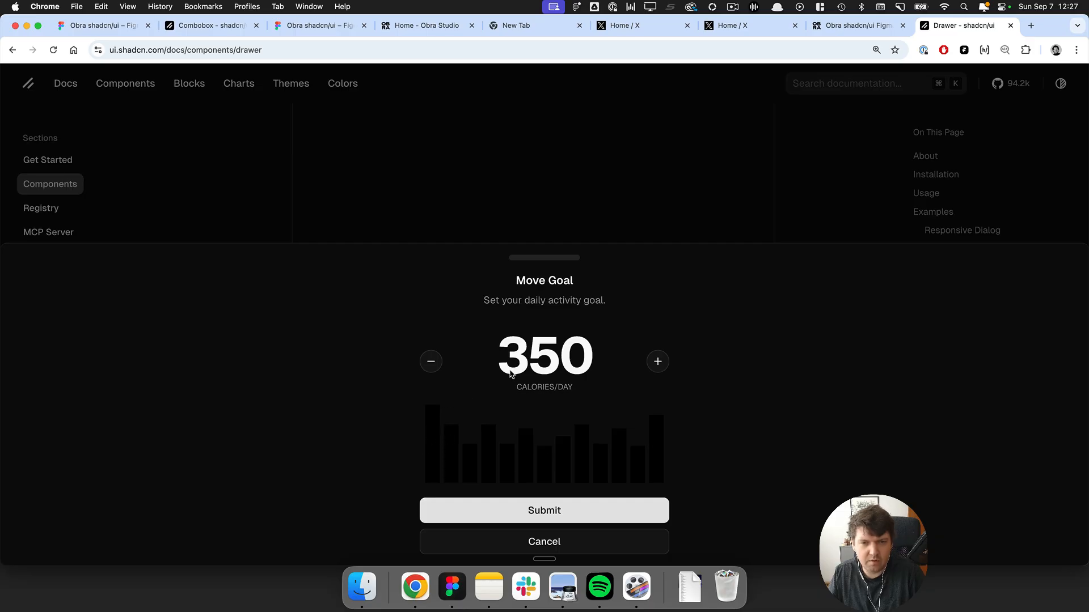
Inspect the drawer's calories label in the developer tools and select its text-muted-foreground class.
right_click(533, 359)
click(561, 553)
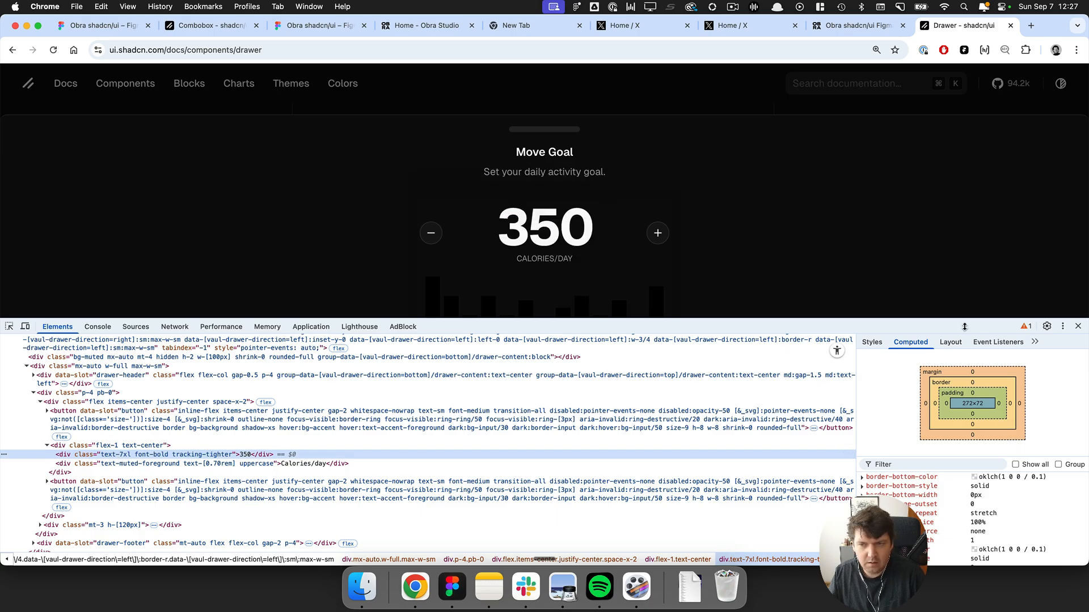
click(872, 342)
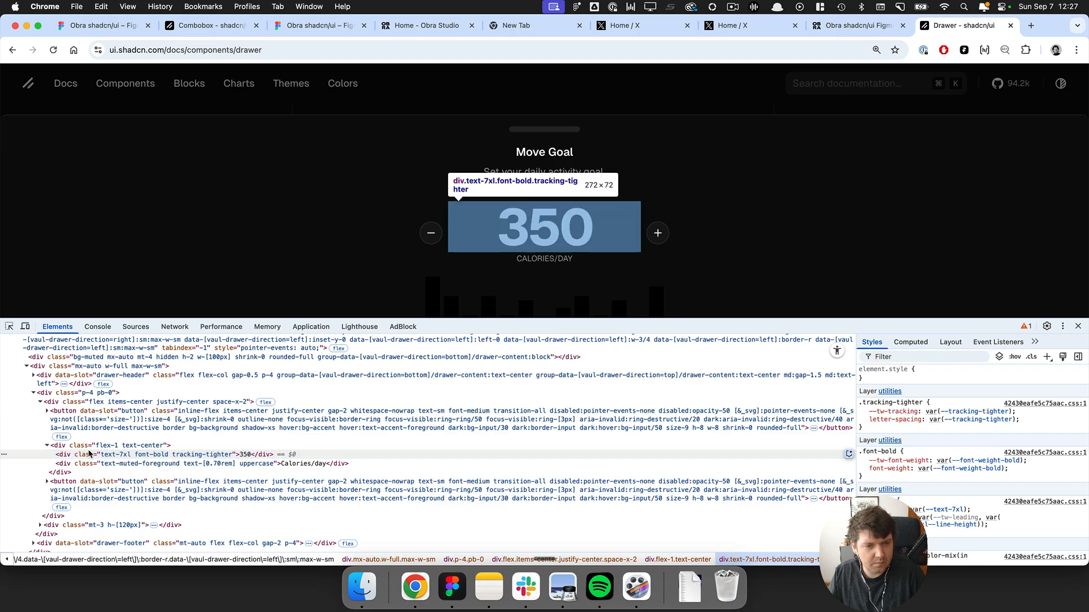
click(136, 464)
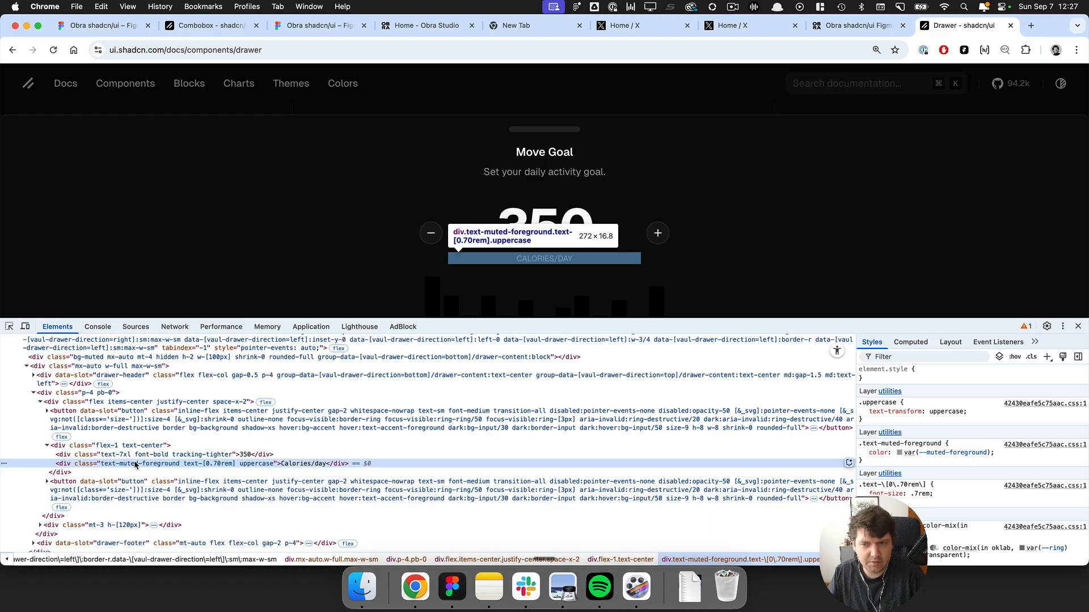
double_click(132, 464)
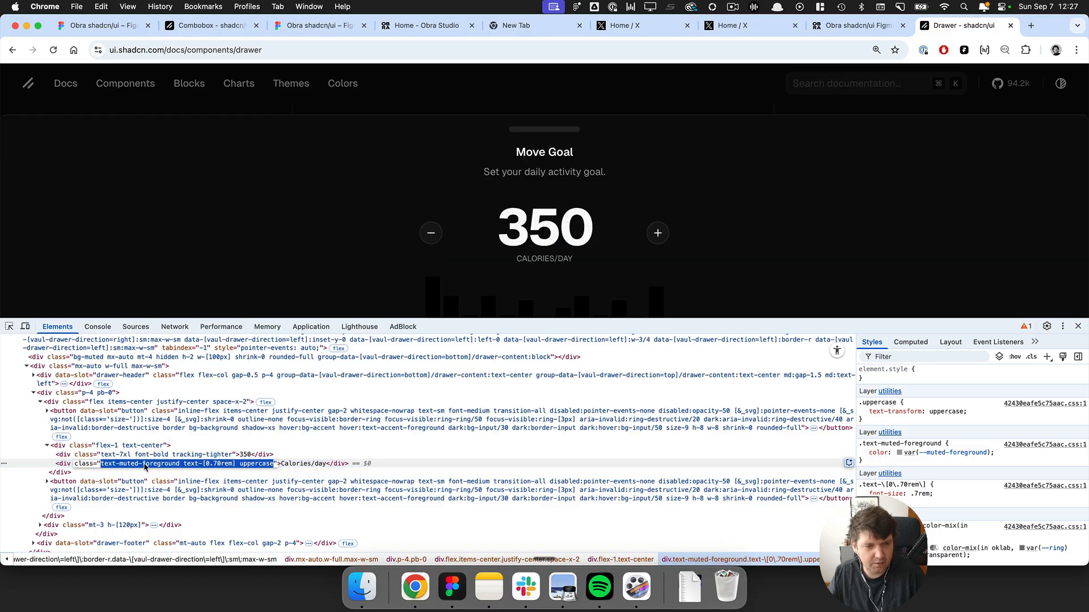
drag(180, 466, 101, 466)
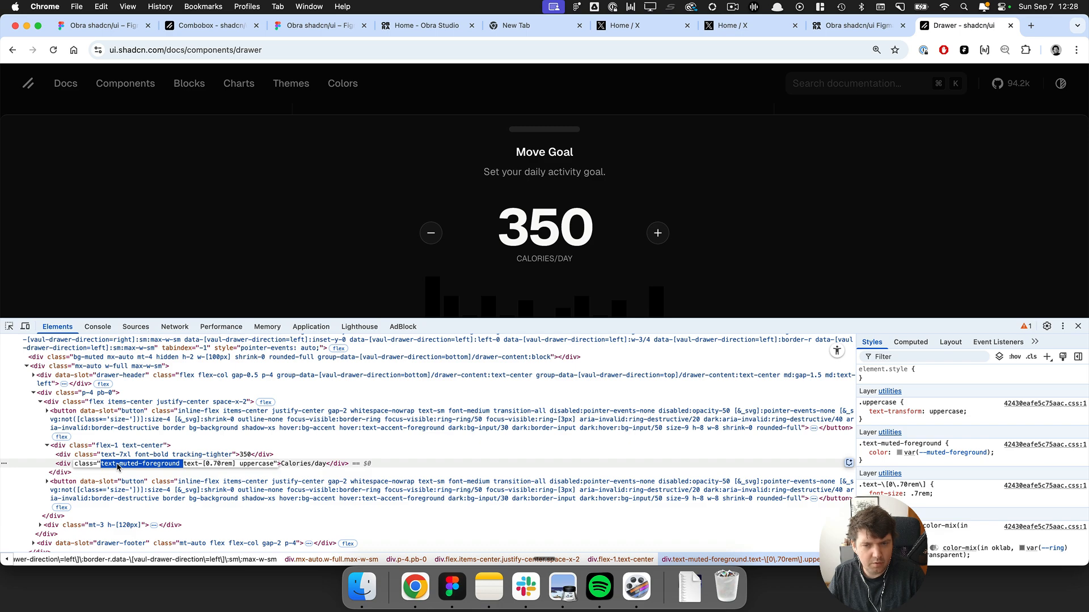
click(384, 422)
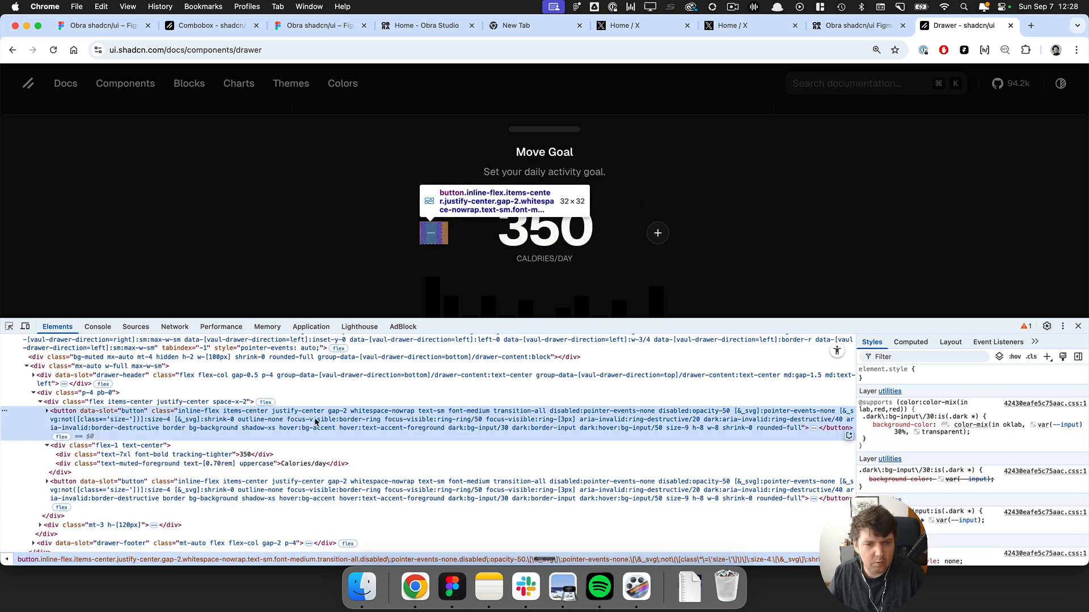
Copy the decrease button's class list and paste it into a new TextMate document.
double_click(316, 423)
key(super+c)
key(super+space)
text(te)
key(Return)
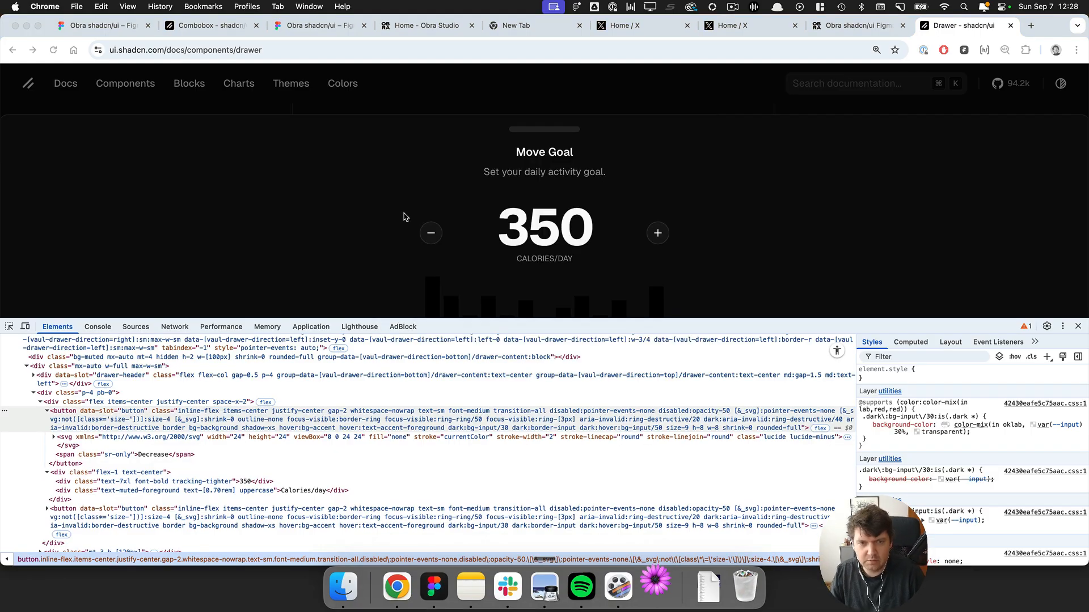
key(super+v)
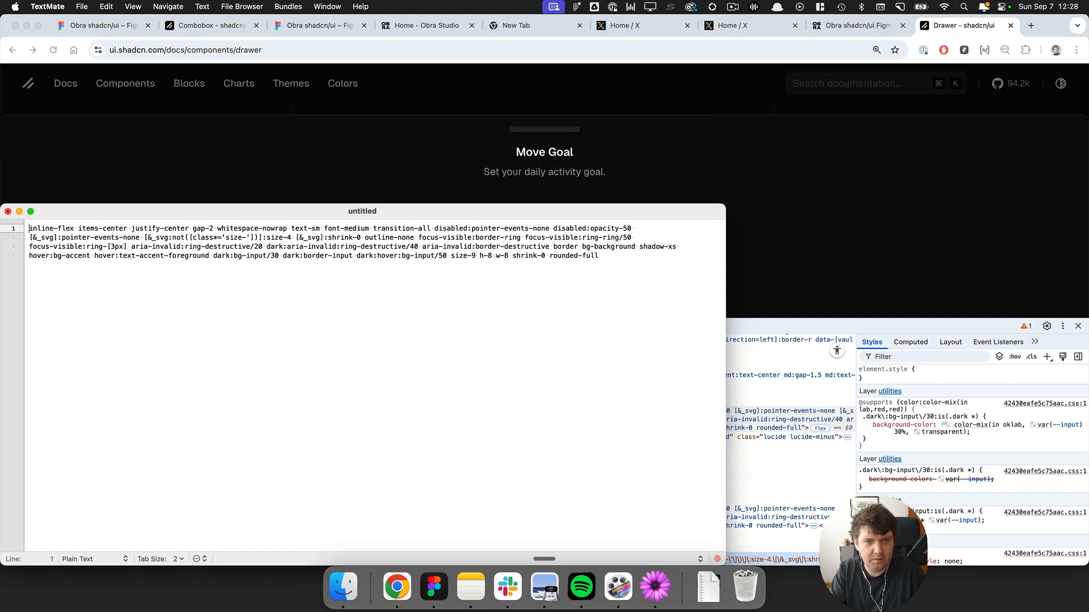
Enlarge the text and move the classes from dark:border-input onward onto a separate line below blank lines.
key(super+equal)
key(super+equal)
key(super+equal)
key(super+equal)
key(super+equal)
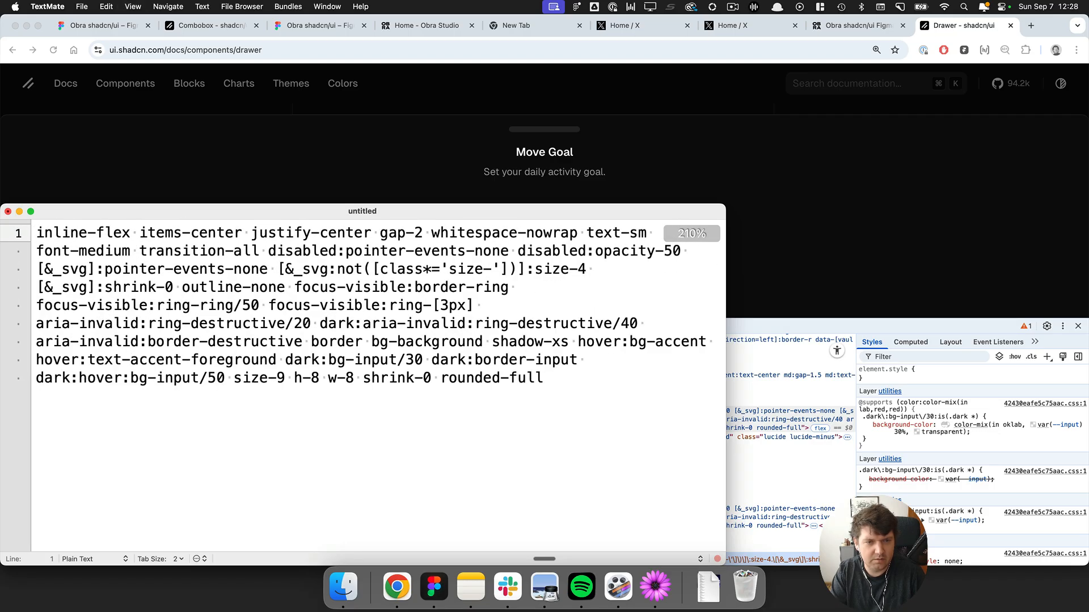
drag(380, 206, 508, 178)
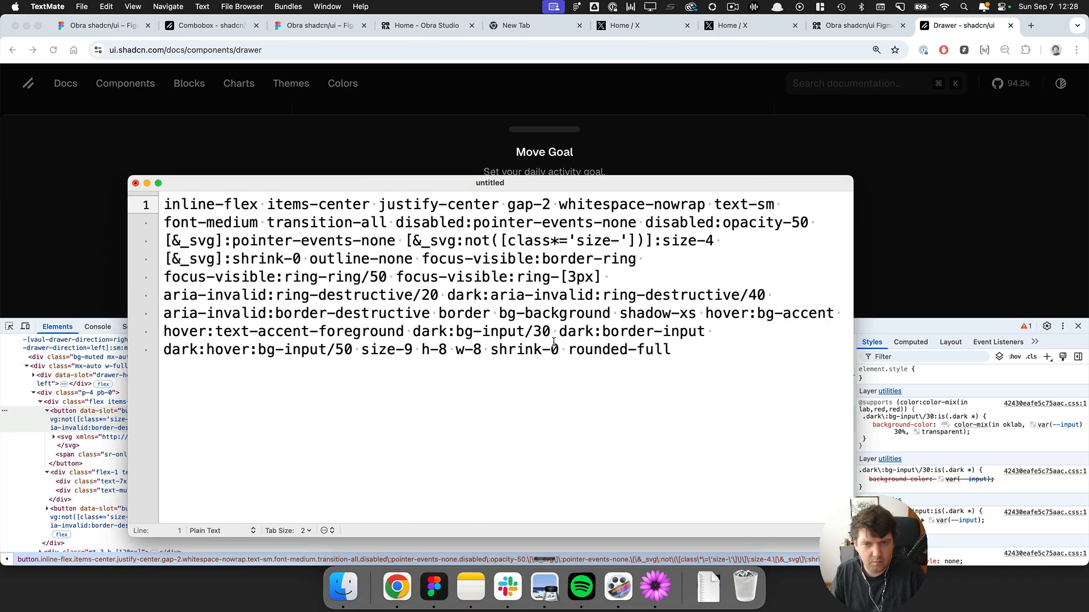
double_click(565, 332)
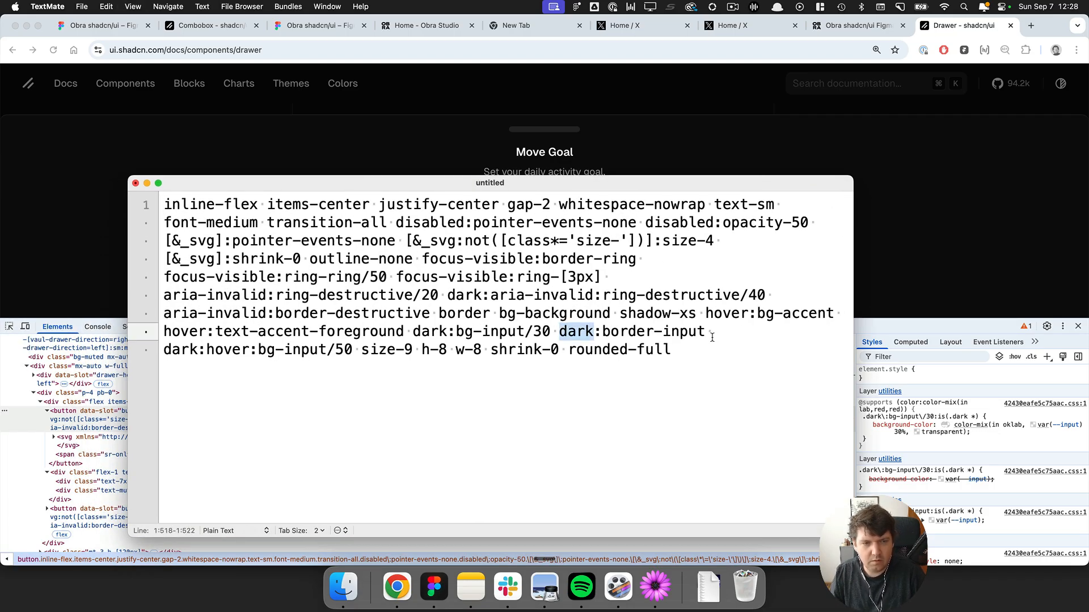
drag(712, 337, 719, 336)
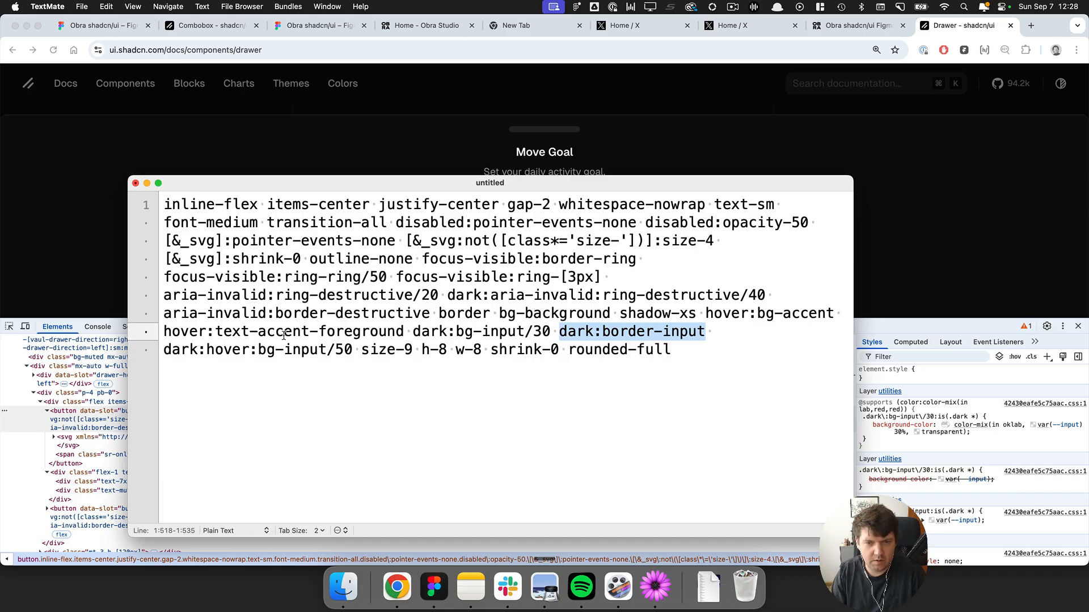
key(Left)
key(Return)
key(Return)
key(Return)
key(Return)
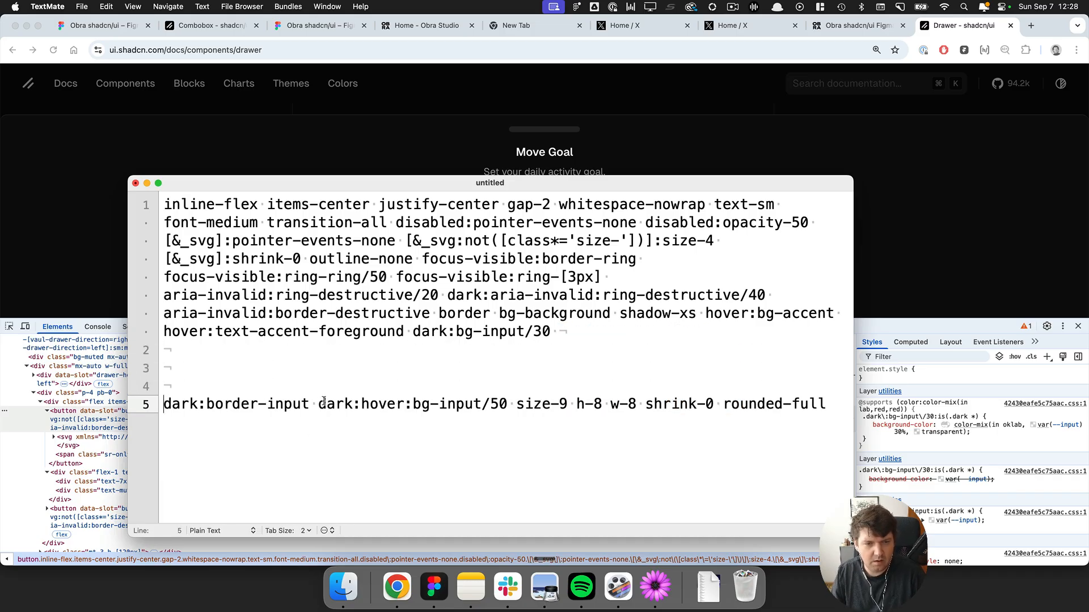
Break the remaining classes so dark:border-input, dark:hover:bg-input/50 and the size-9 group each sit on separate lines.
click(321, 403)
key(BackSpace)
key(Return)
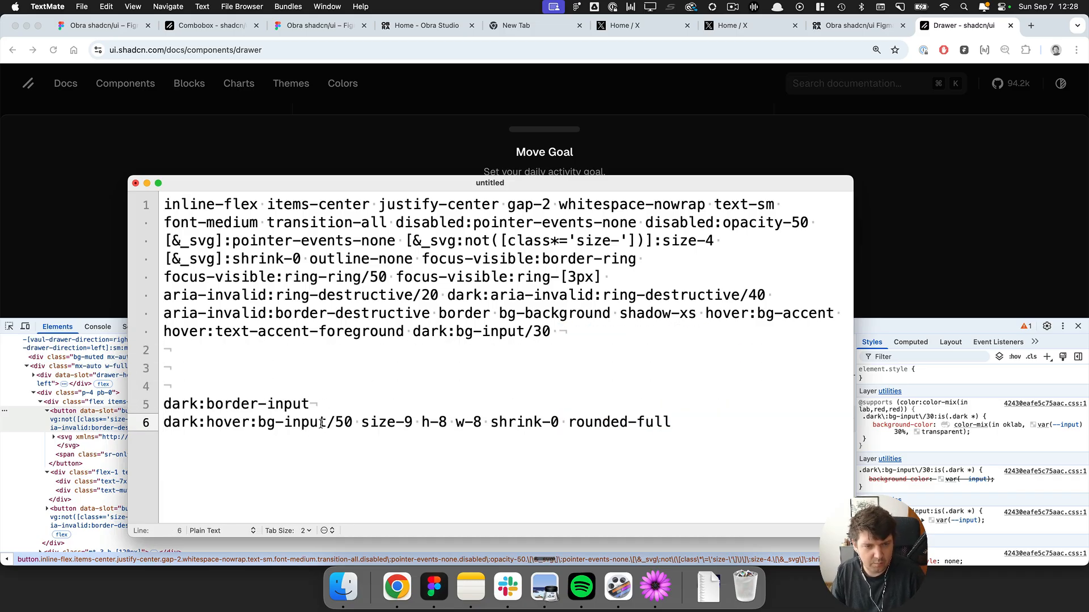
drag(327, 422, 353, 418)
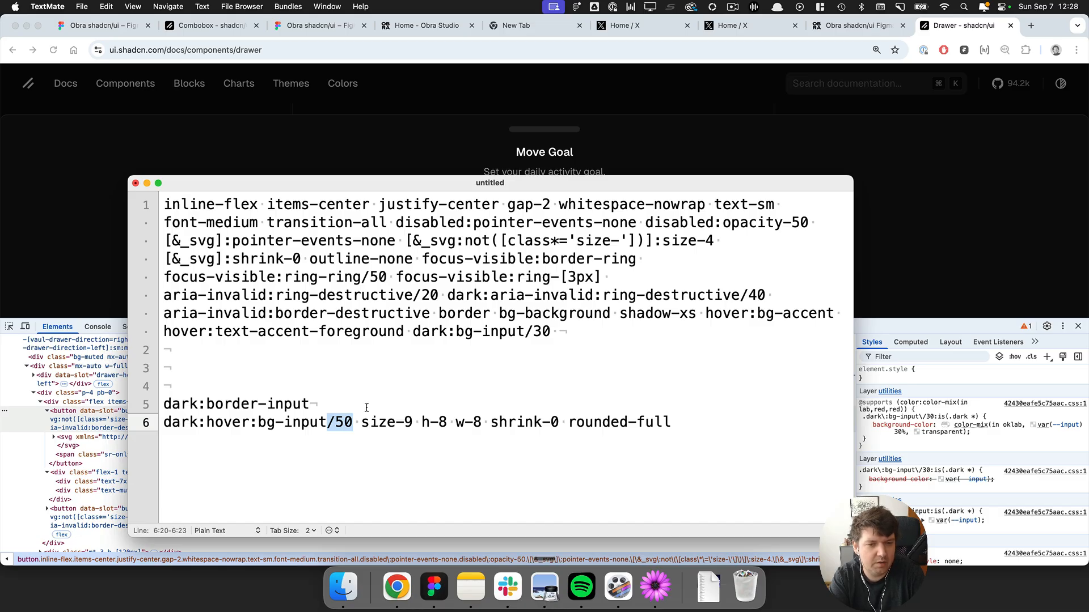
key(Right)
key(Delete)
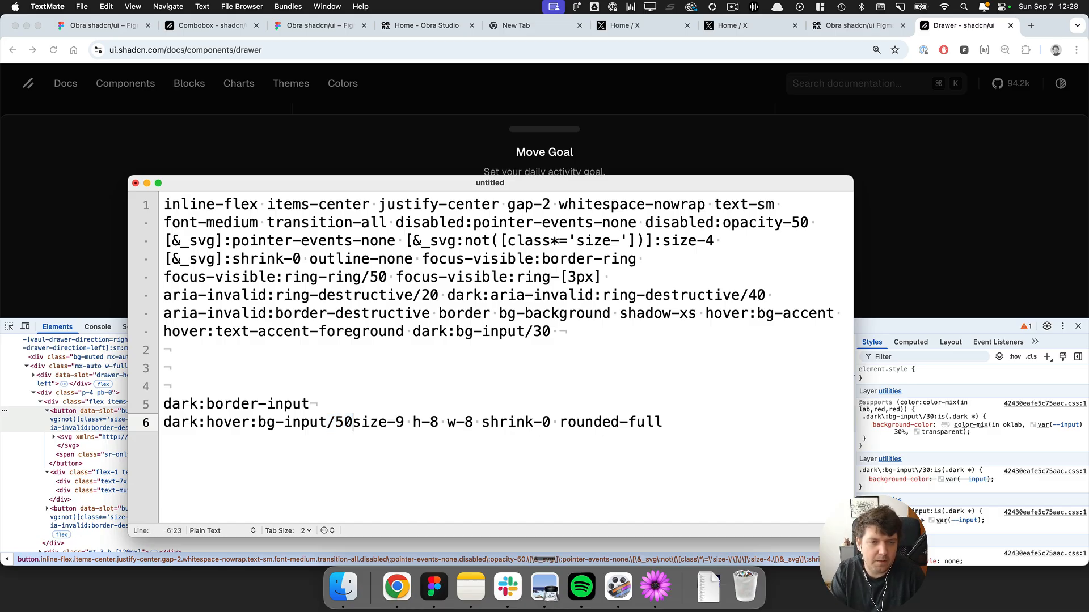
key(Return)
key(Return)
key(Up)
Switch to Figma and open the theme variables collection.
key(super+Tab)
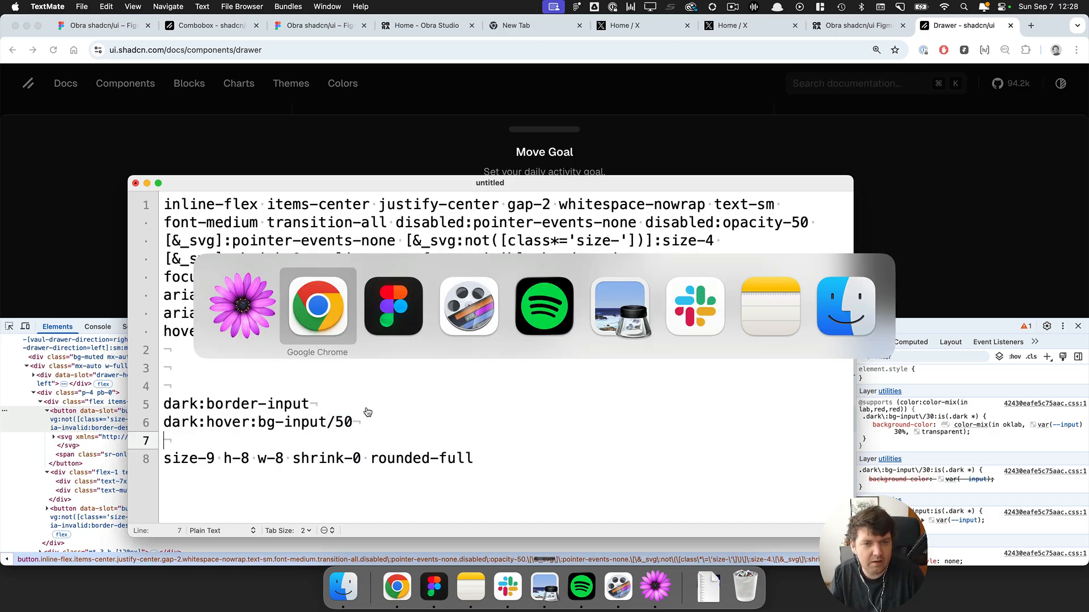
key(super+Tab)
key(super+backslash)
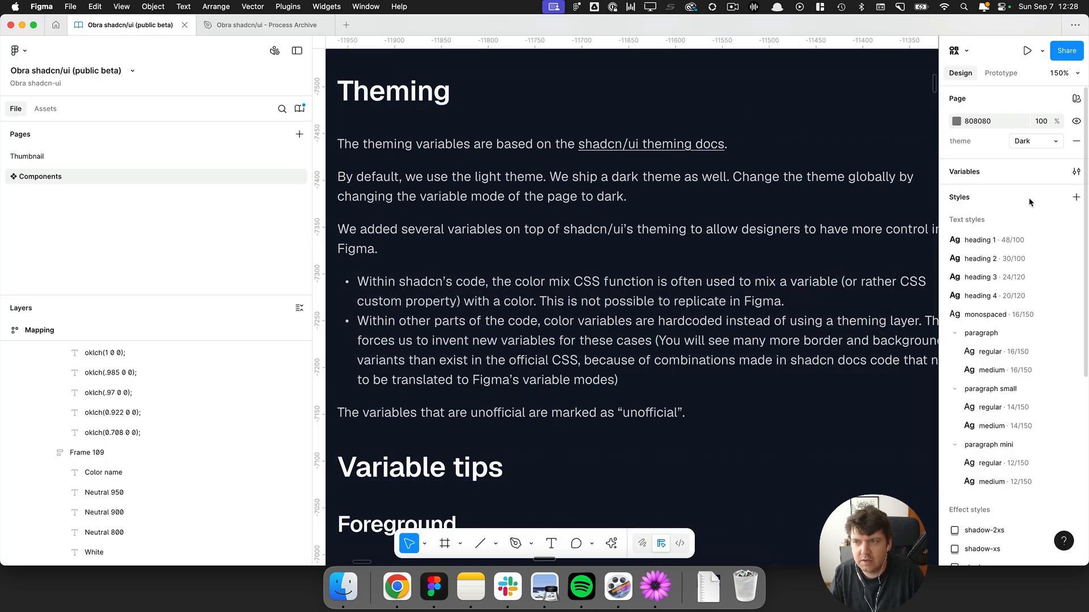
click(1076, 171)
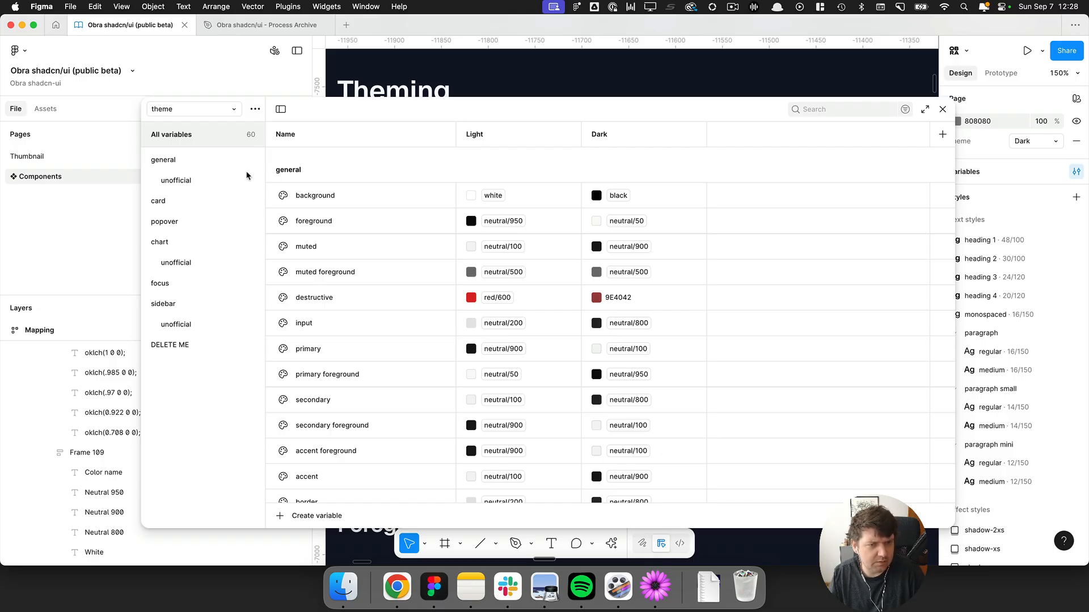
scroll(450, 312, down, 5)
scroll(450, 311, up, 5)
Duplicate the input variable and set the copy's light value to neutral/100.
click(434, 325)
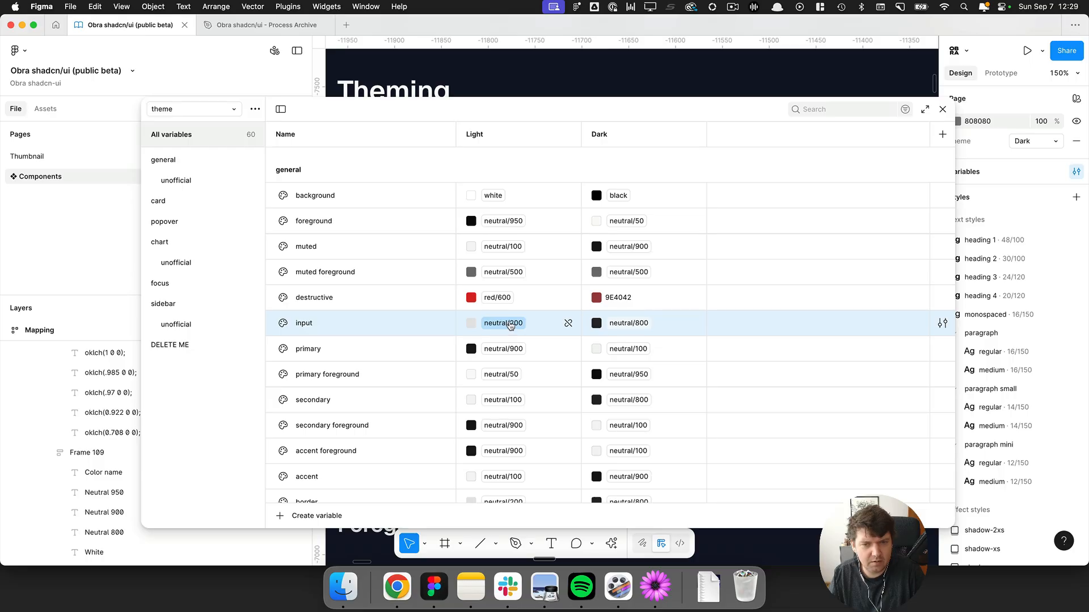
right_click(326, 324)
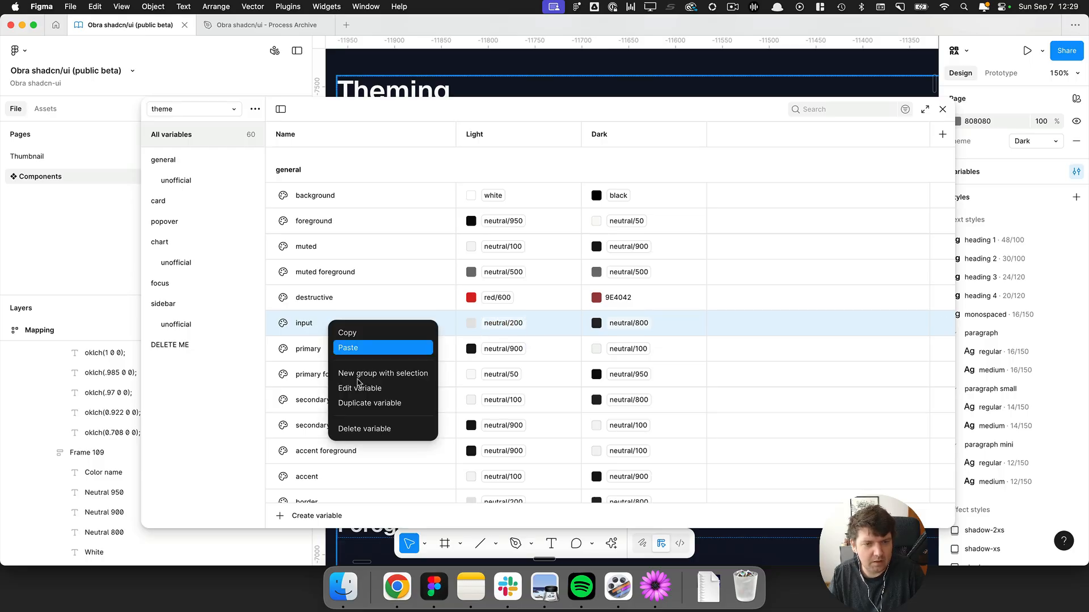
click(369, 403)
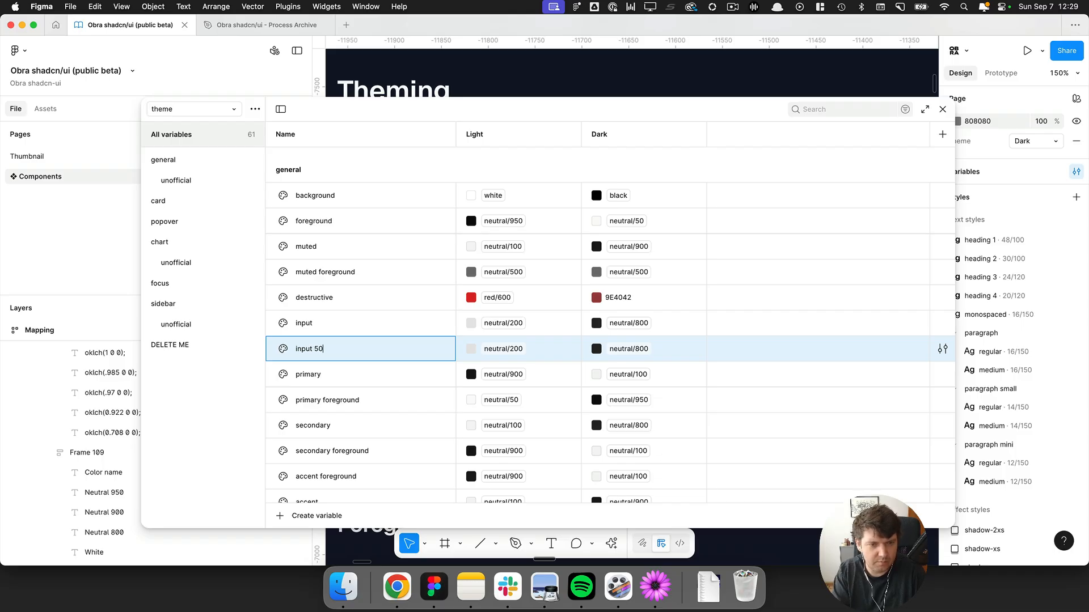
click(503, 349)
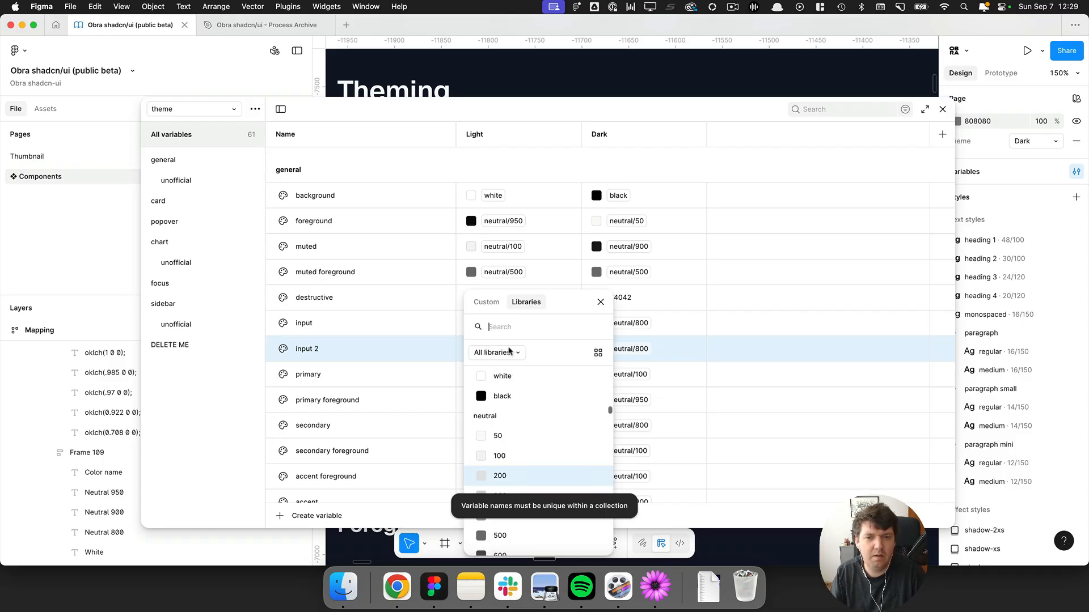
click(499, 457)
click(621, 349)
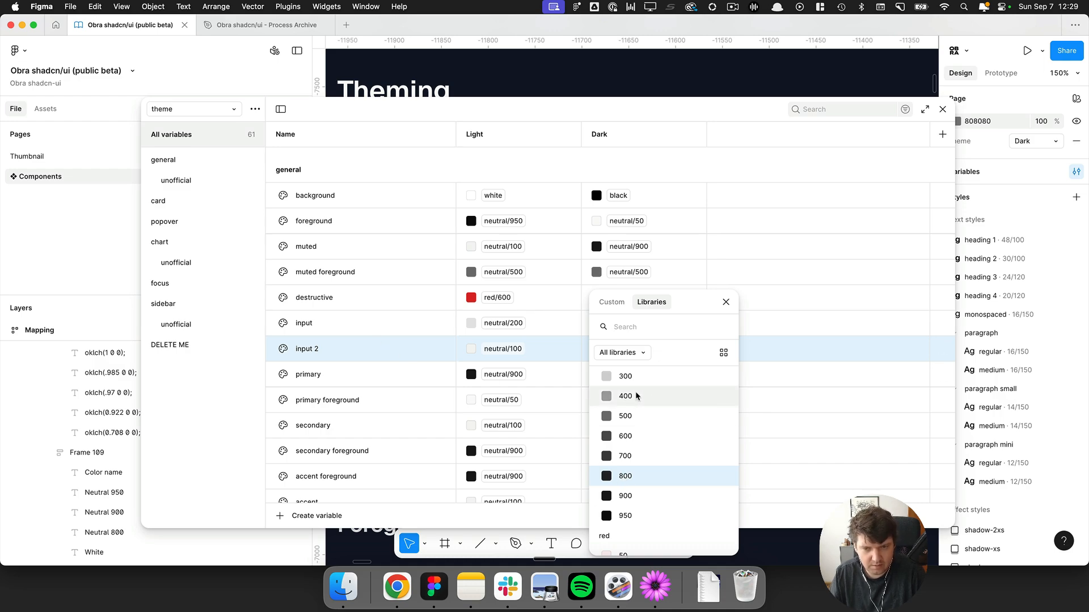
click(404, 354)
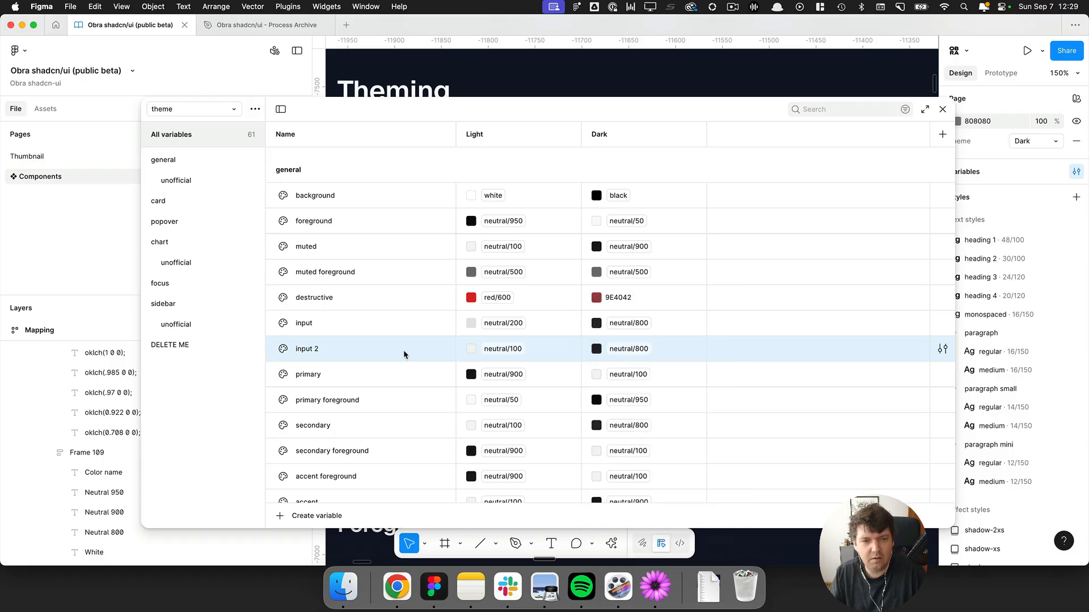
Switch to the text editor to re-read the dark:hover:bg-input/50 class and return to Figma.
key(super+Tab)
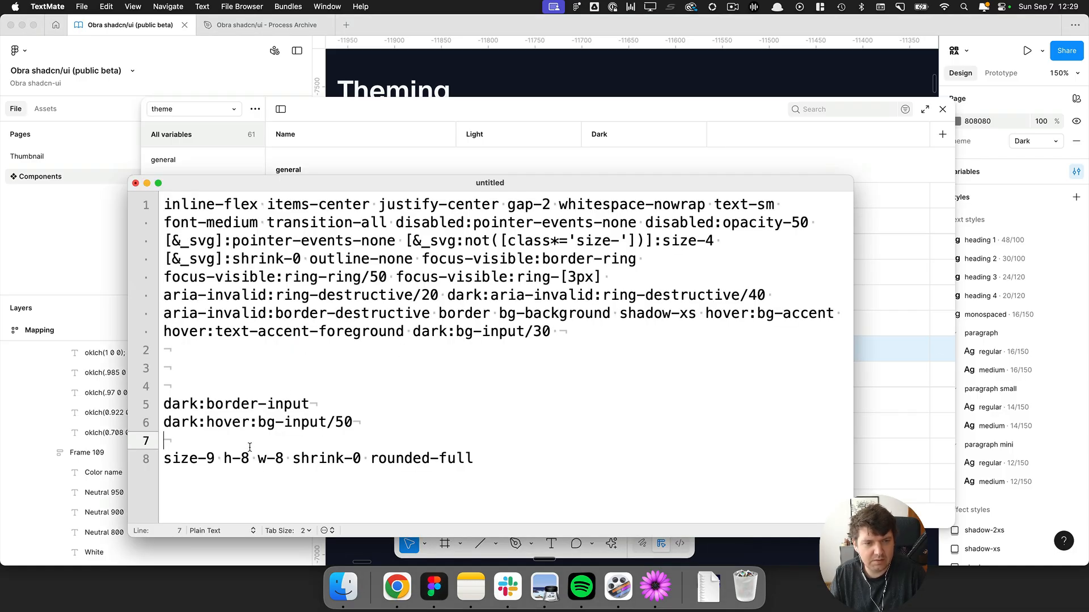
drag(255, 430, 367, 421)
click(374, 422)
click(367, 421)
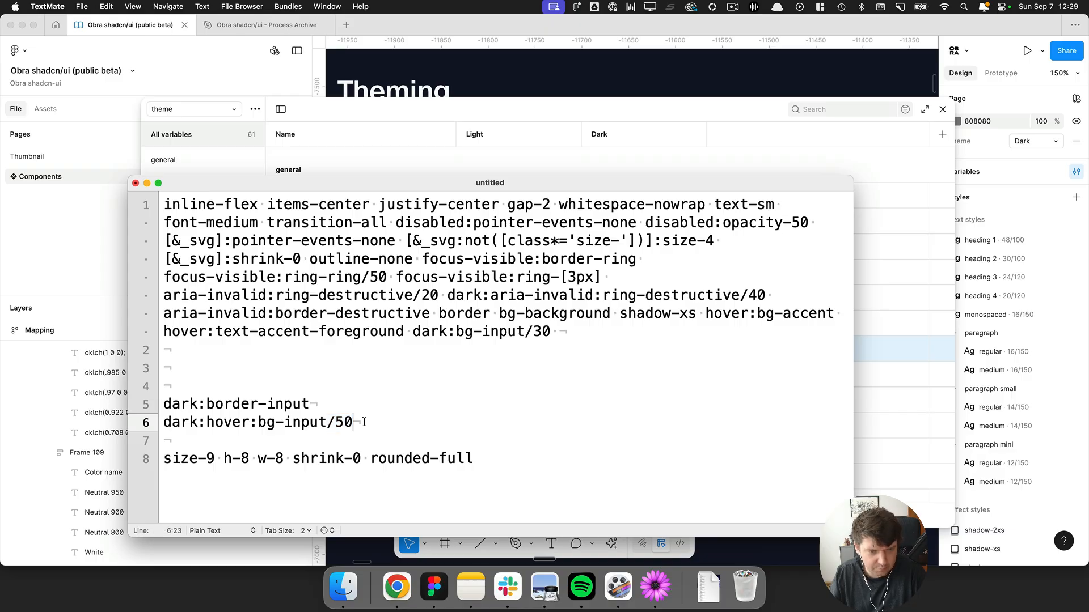
key(super+Tab)
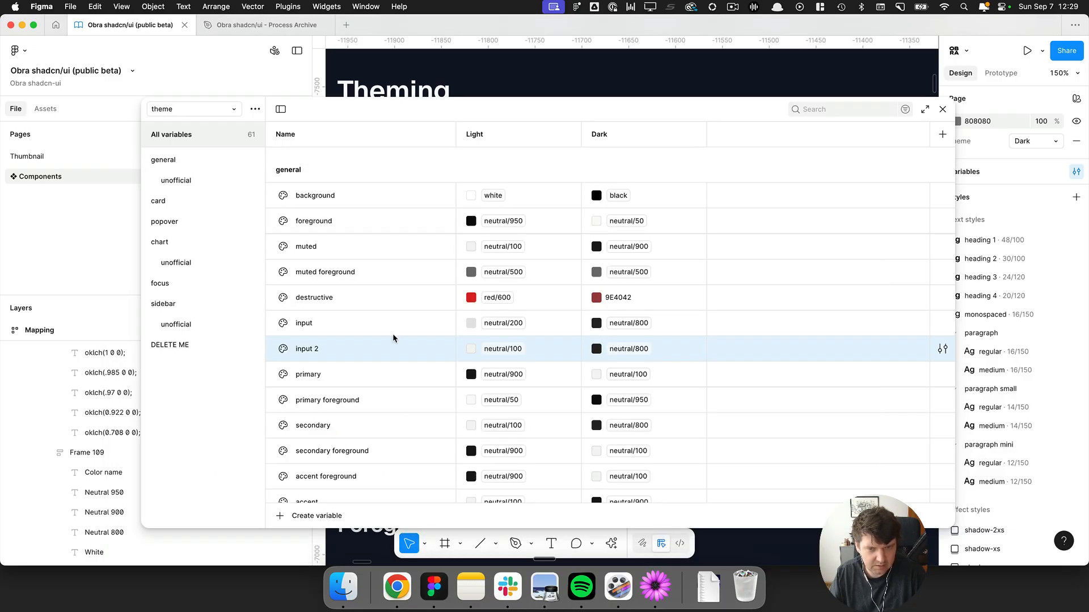
Rename the duplicated variable to input 50% and set its light value to neutral/200.
double_click(315, 348)
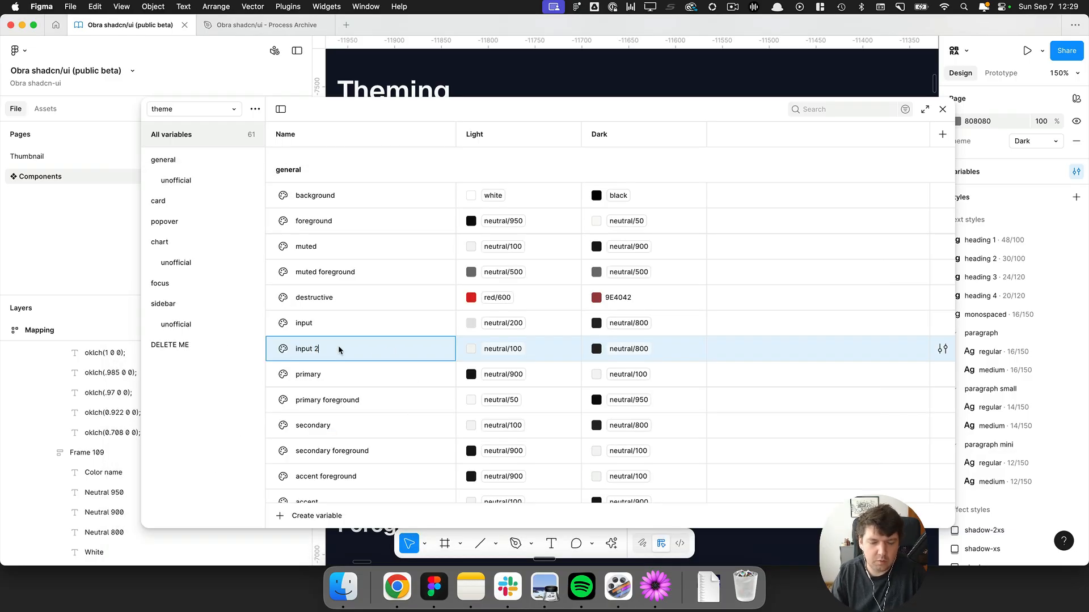
click(489, 342)
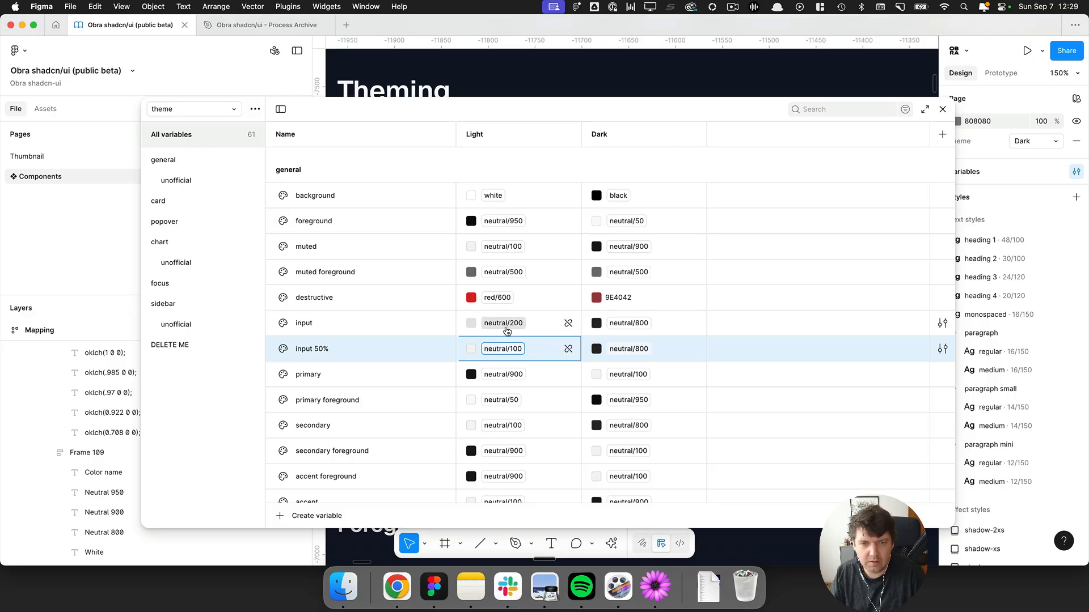
click(504, 347)
click(501, 516)
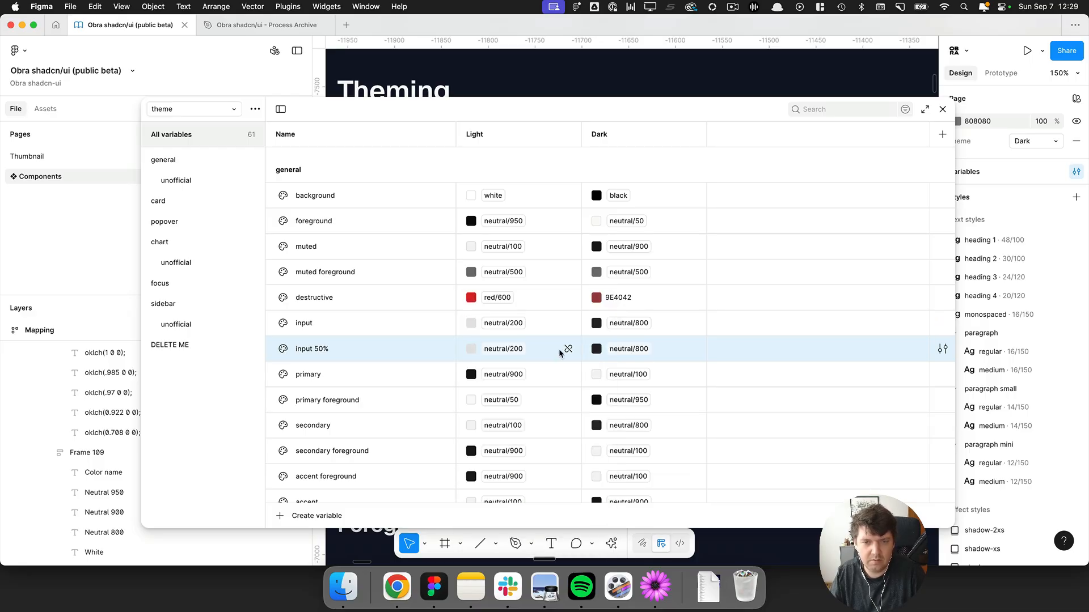
Detach the input 50% light value and set its opacity to 50%.
click(568, 349)
click(475, 350)
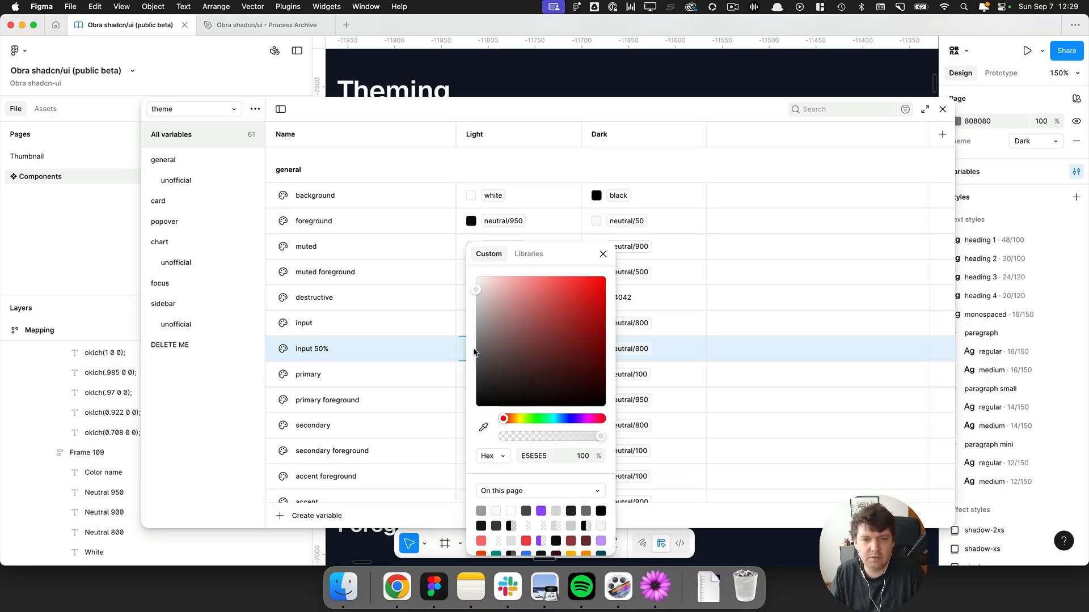
click(475, 350)
click(475, 350)
click(582, 456)
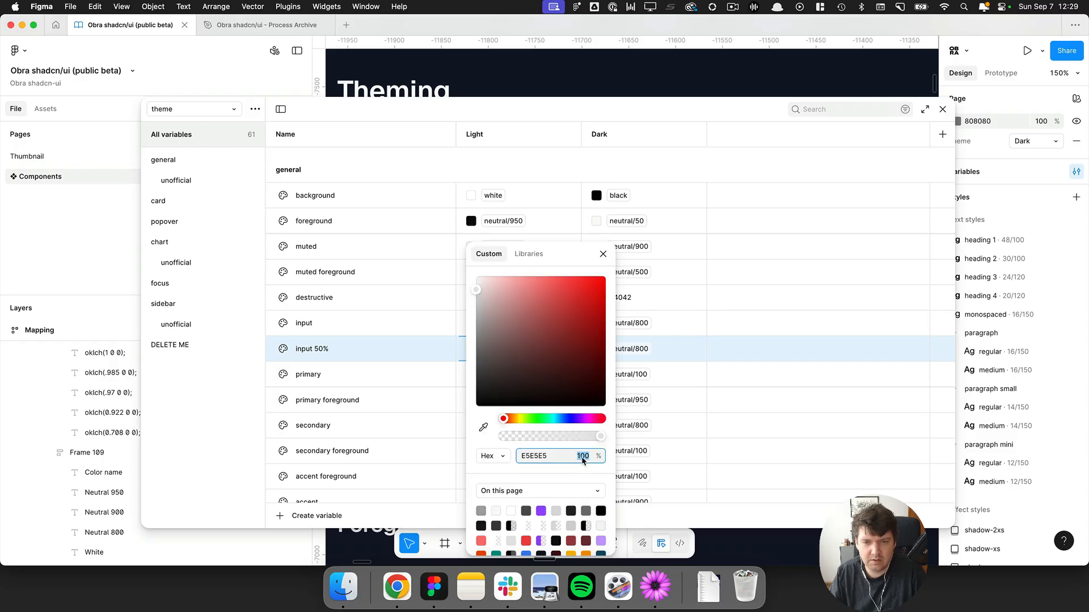
text(50)
key(Return)
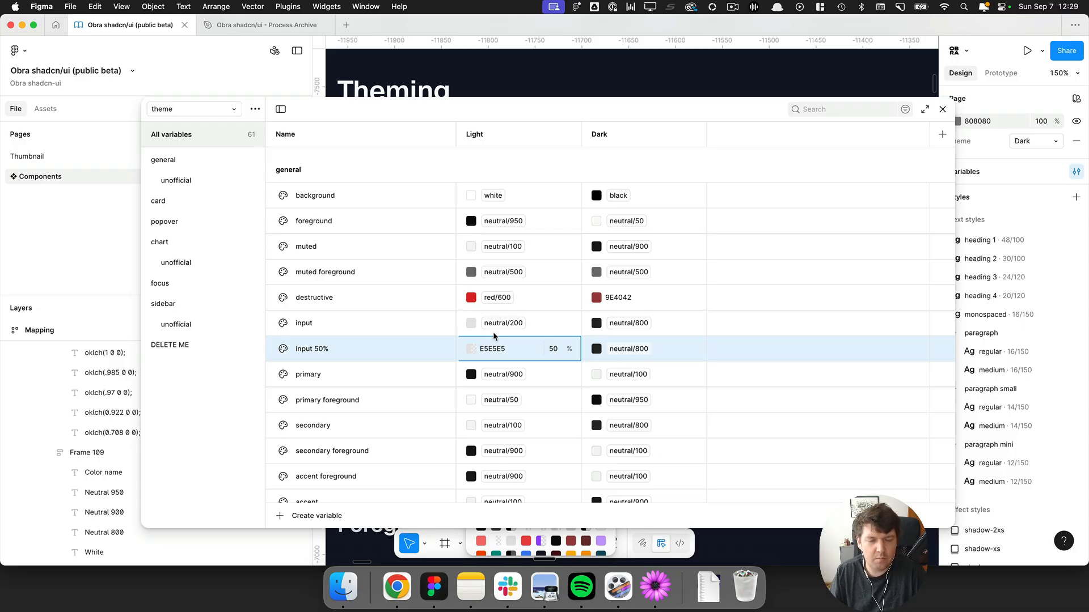
Delete the input 50% variable.
right_click(380, 346)
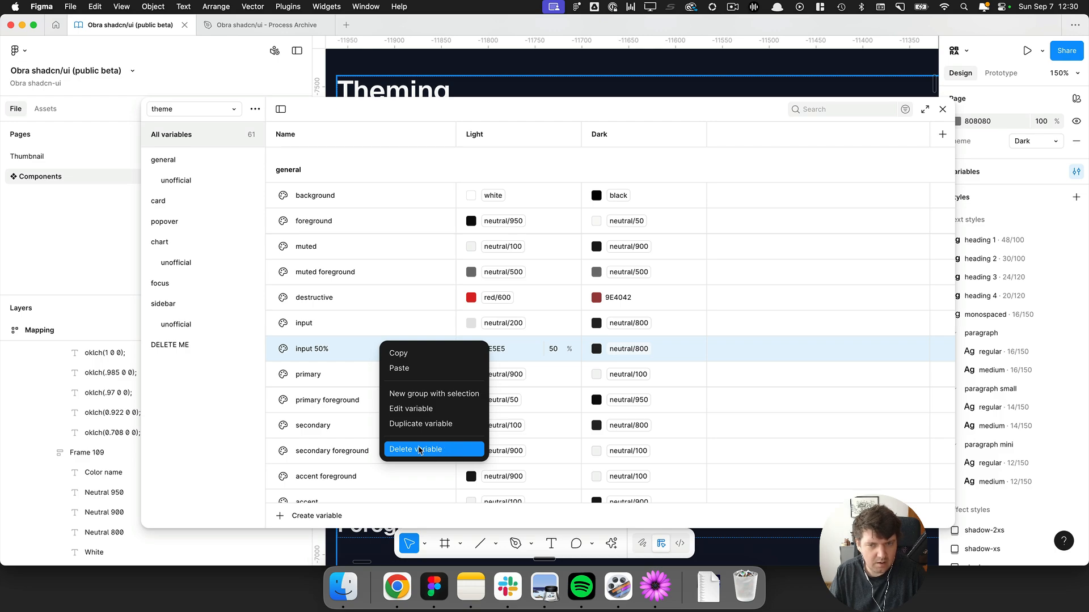
click(418, 449)
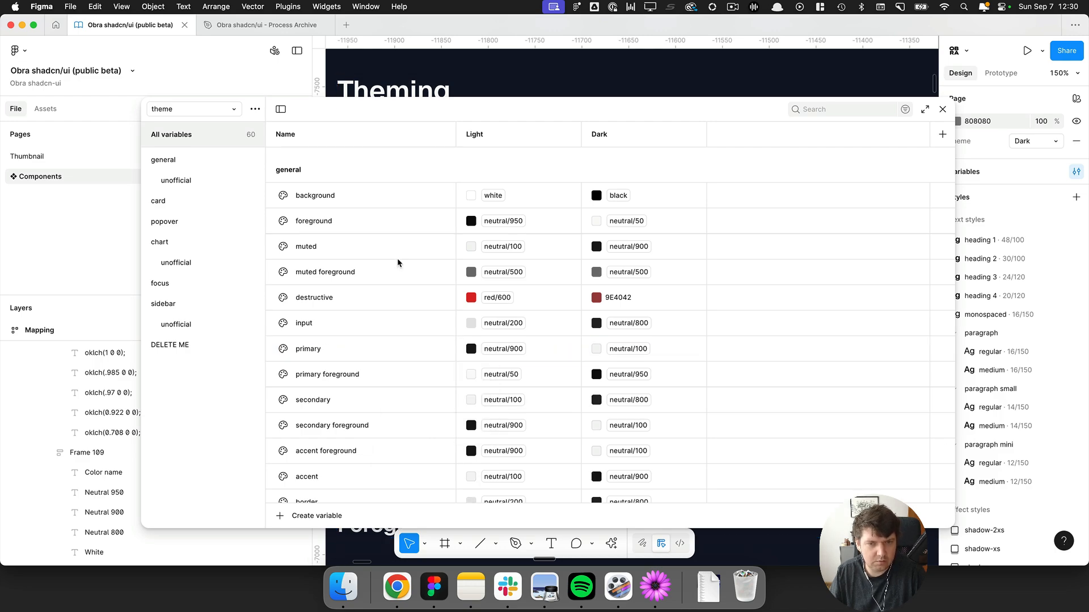
Scroll through the theme variables, checking the ghost, chart and sidebar colour values.
scroll(439, 312, down, 5)
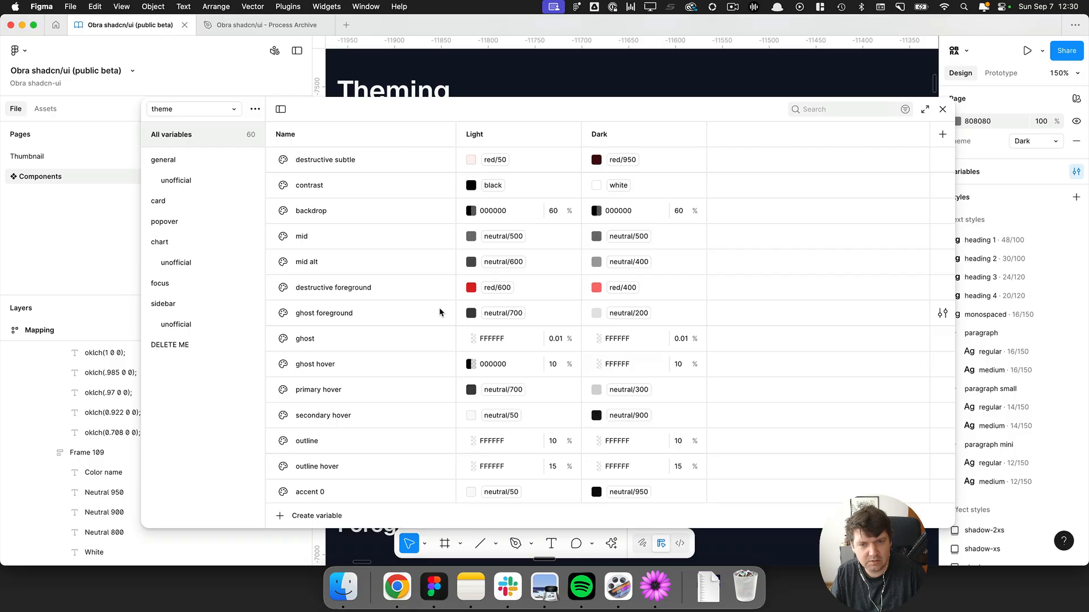
scroll(440, 312, down, 1)
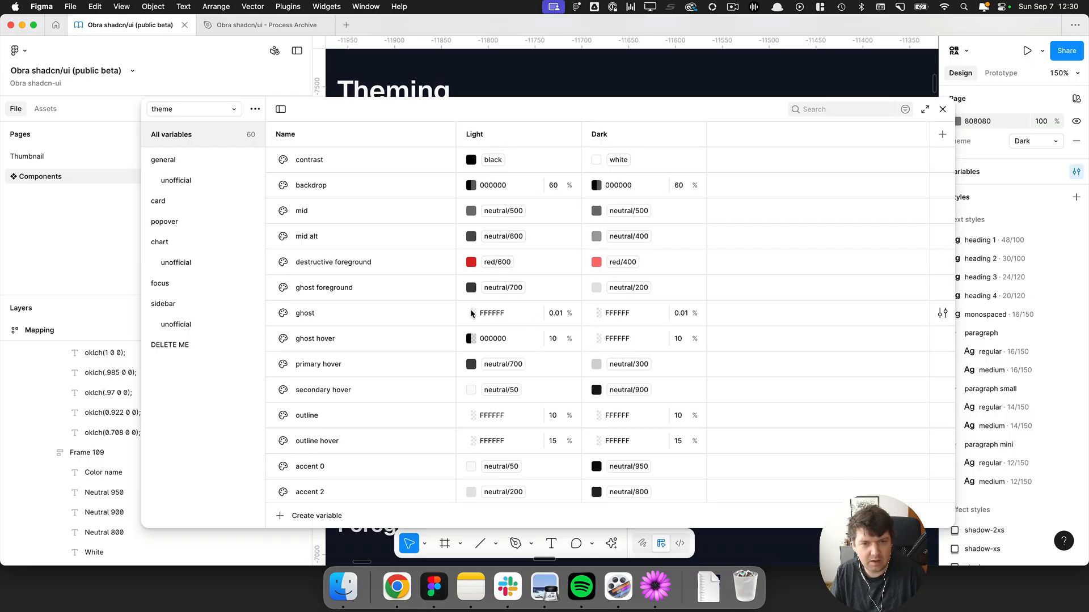
click(471, 313)
click(624, 317)
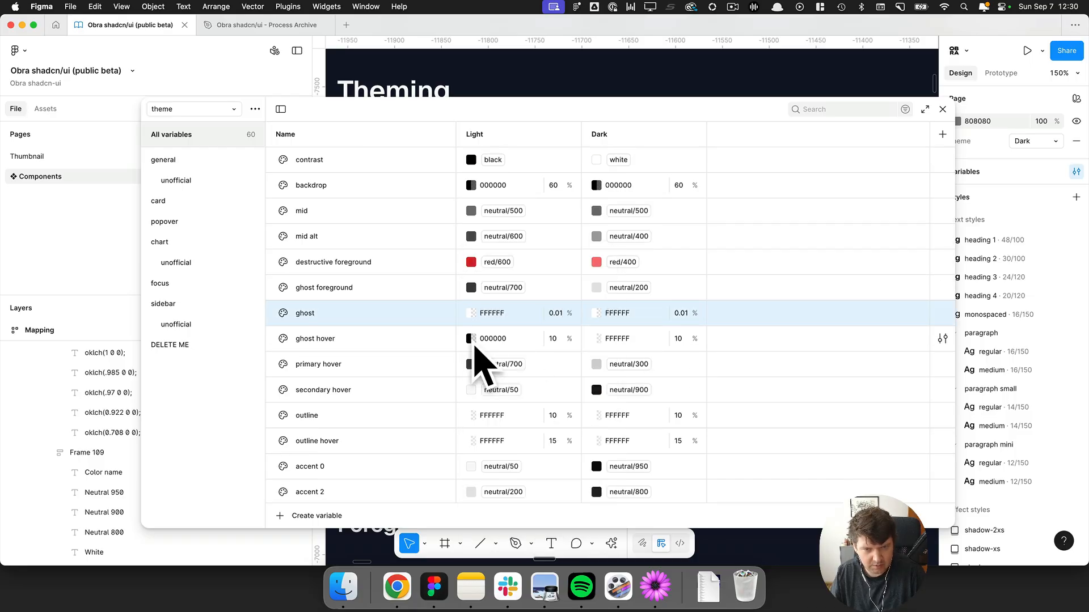
scroll(410, 339, down, 15)
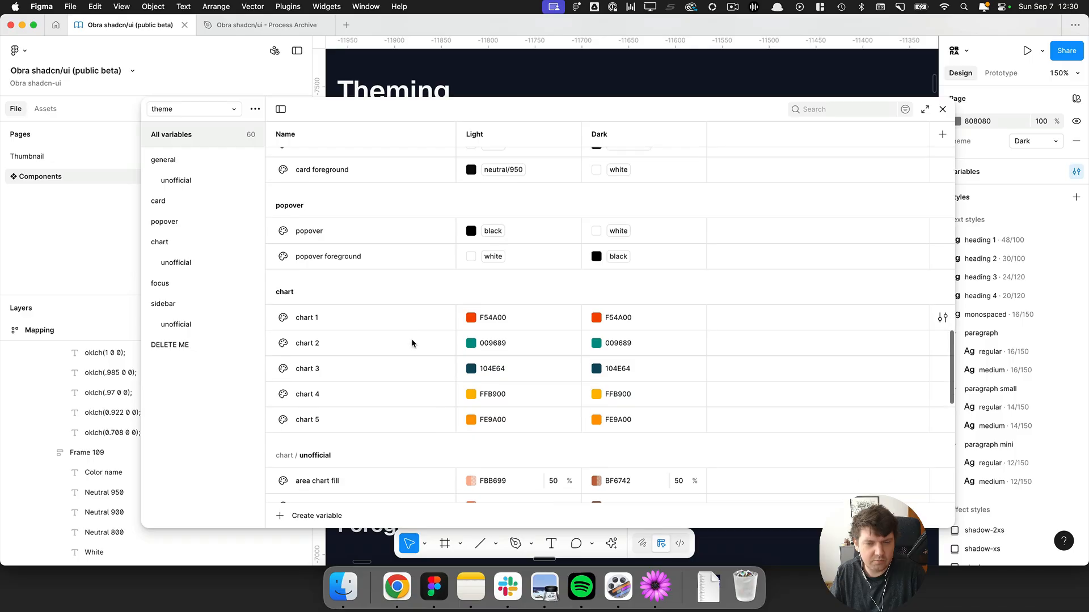
scroll(412, 343, down, 5)
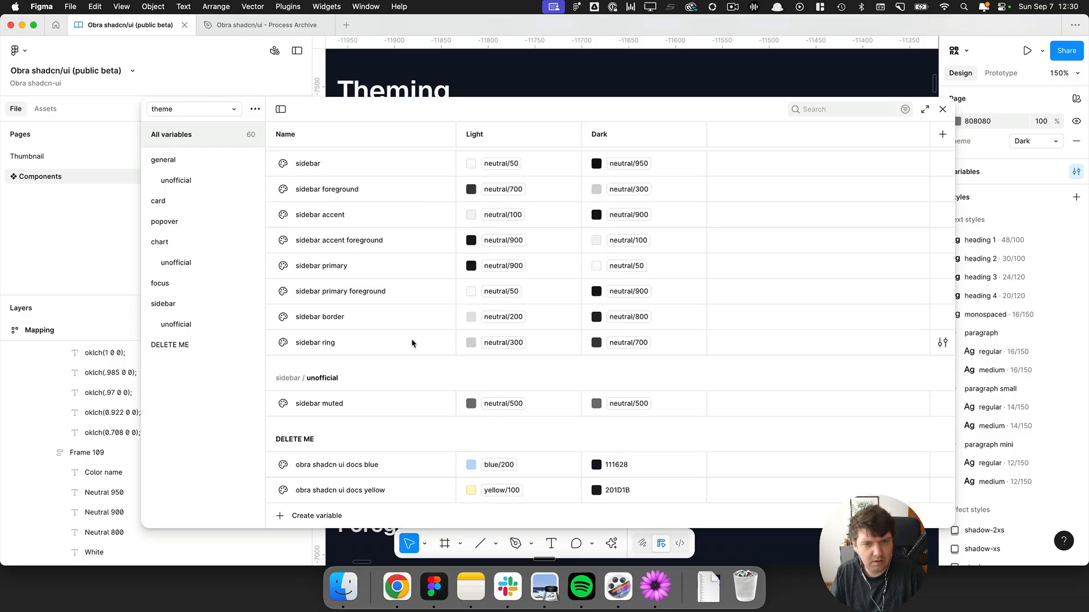
scroll(412, 343, up, 2)
scroll(410, 339, up, 1)
click(631, 304)
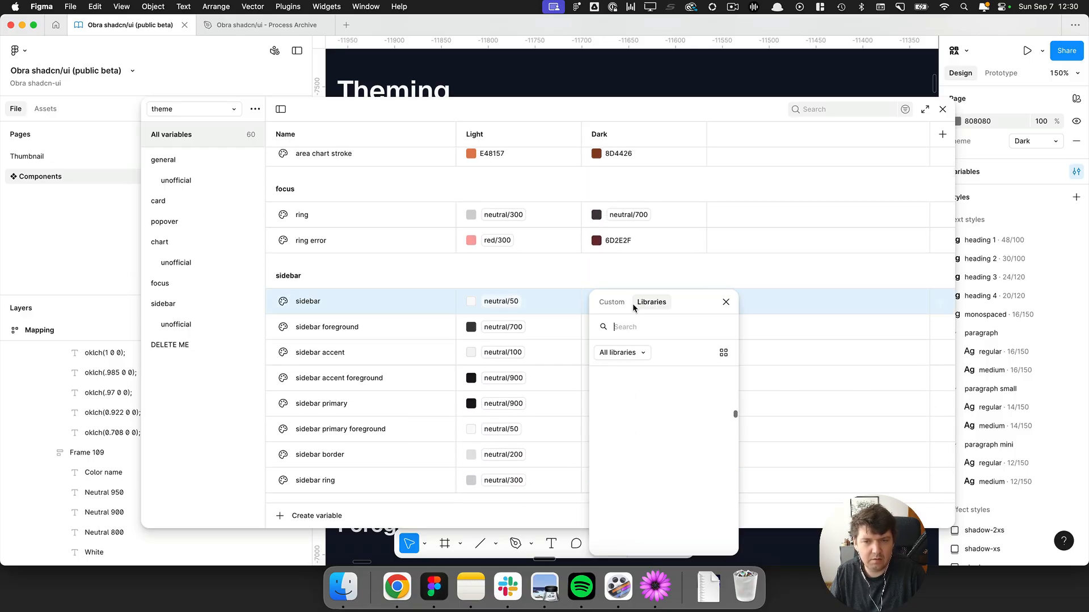
key(Escape)
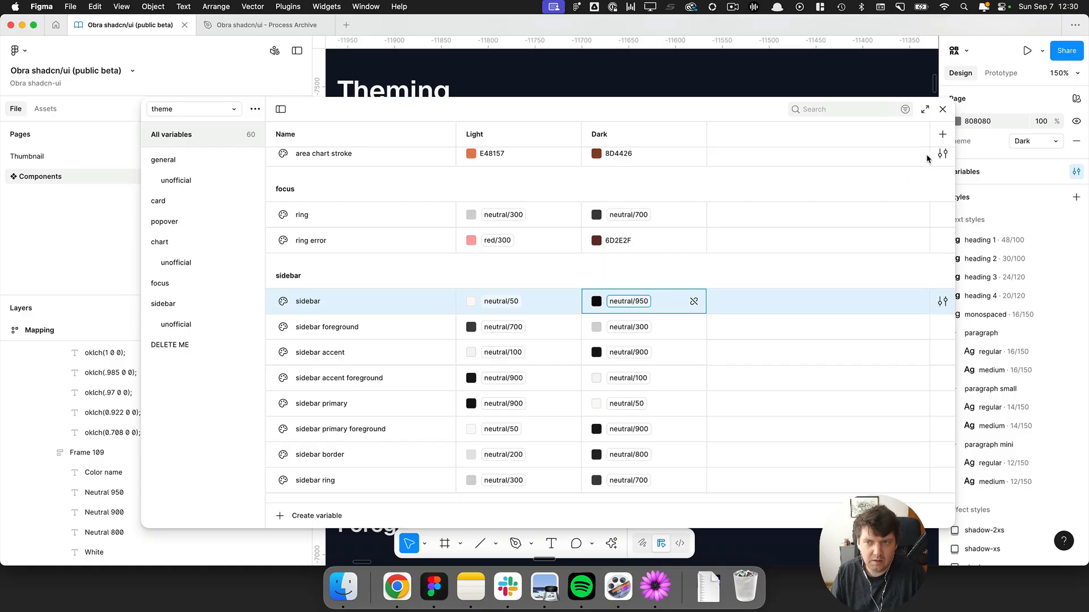
Close the variables panel, browse the canvas to the Button component variants, and switch back to the text editor.
click(943, 110)
scroll(567, 211, down, 10)
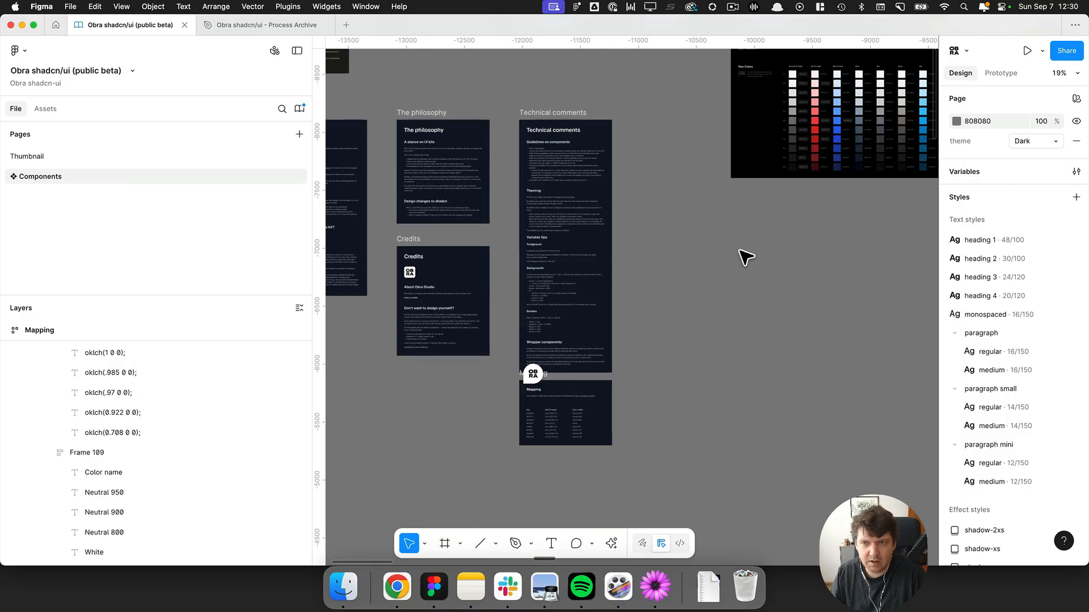
drag(771, 255, 360, 286)
scroll(651, 321, down, 5)
scroll(714, 301, right, 6)
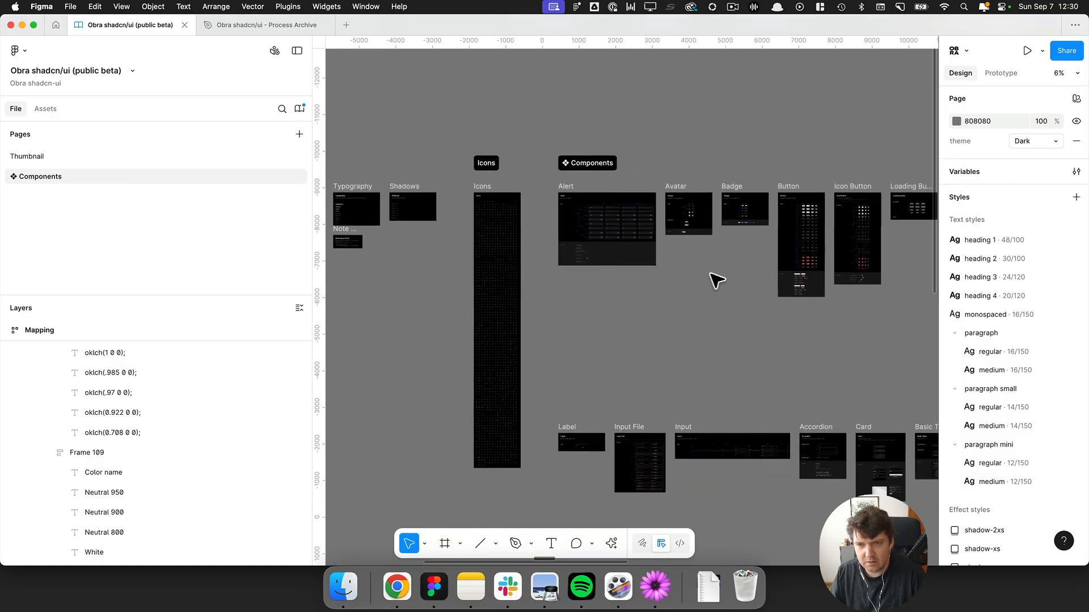
scroll(815, 255, up, 15)
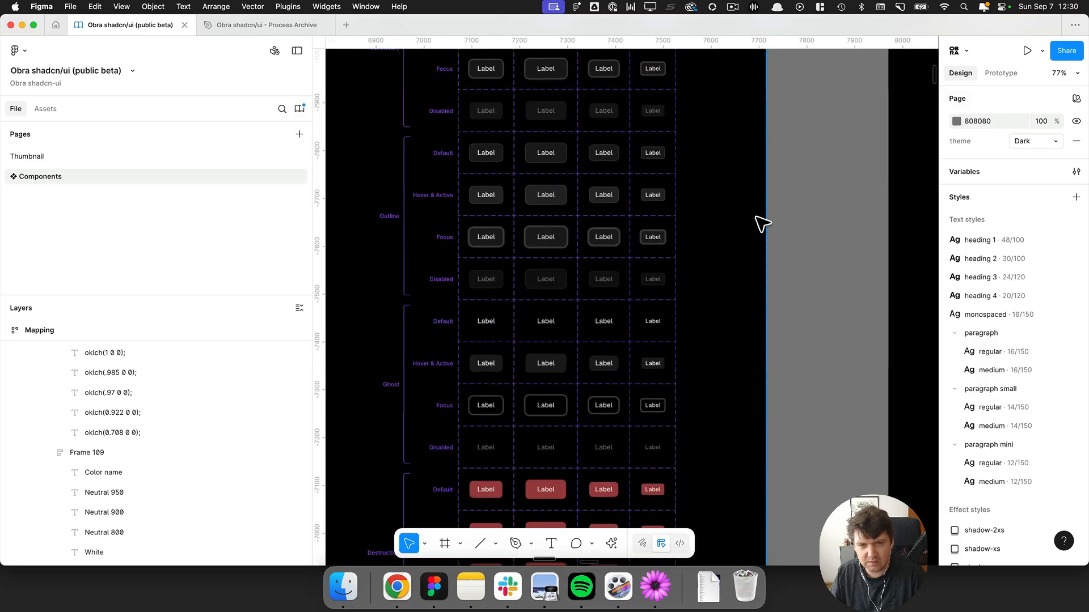
scroll(550, 206, left, 1)
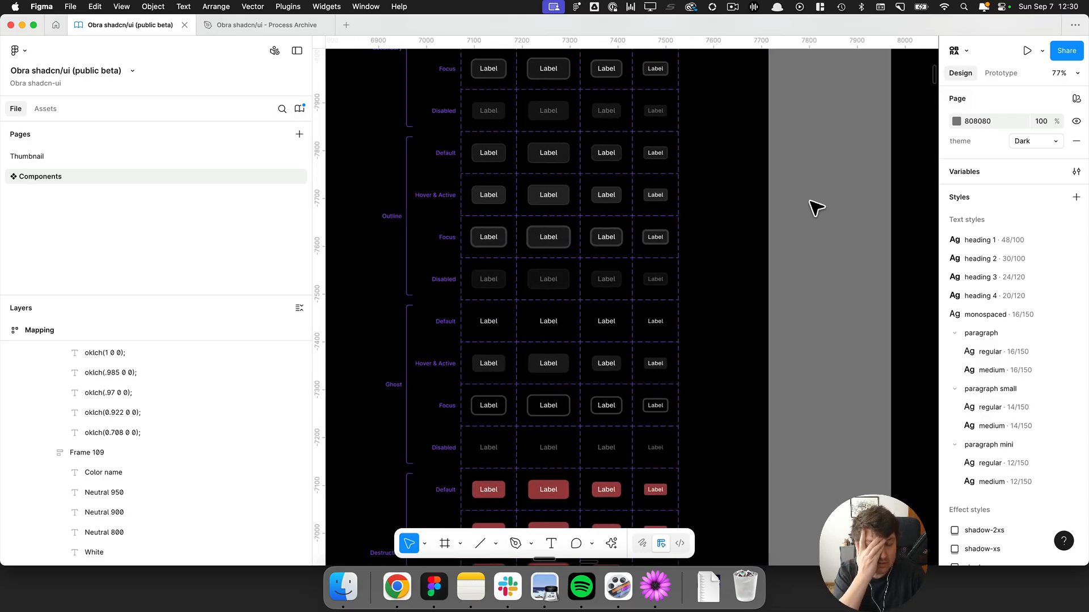
key(super+Tab)
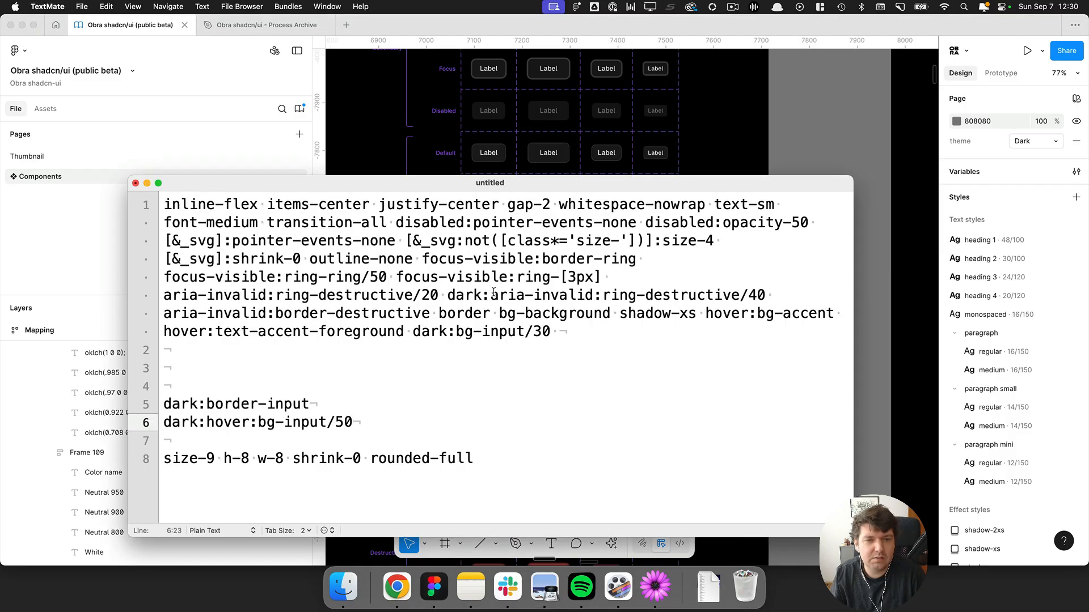
Switch to the browser to review the shadcn Drawer button classes, then return to Figma.
key(super+Tab)
key(super+Tab)
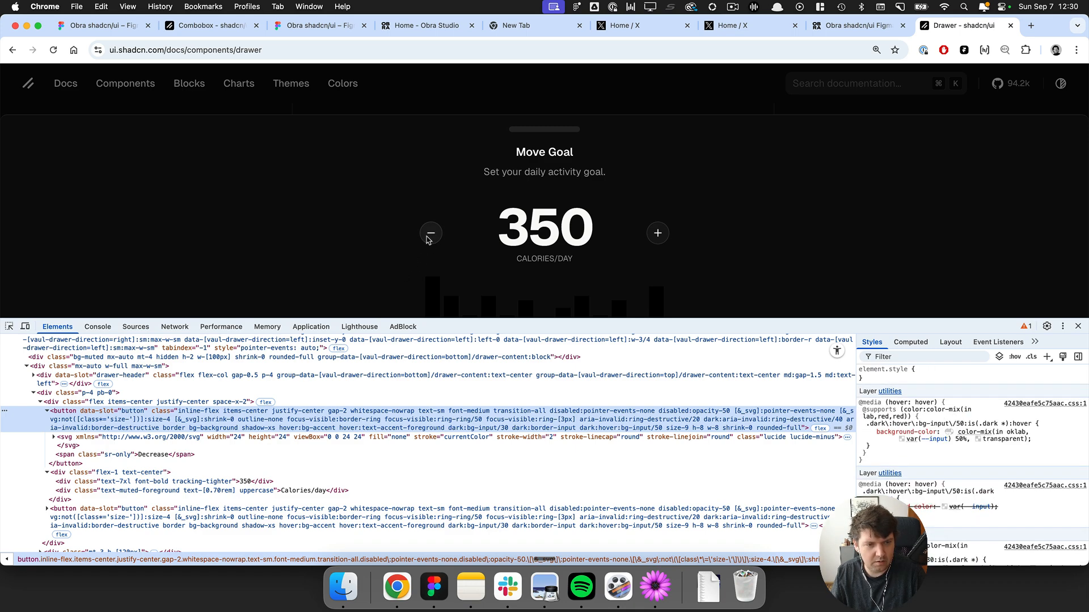
key(super+Tab)
key(super+Tab)
key(super+Tab)
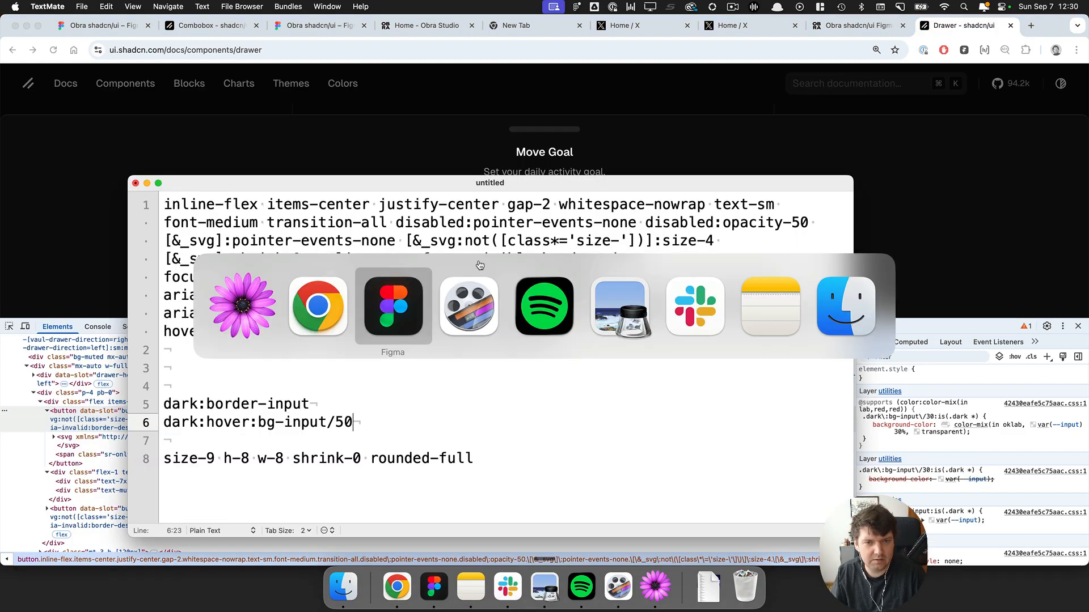
Examine the Outline Icon Button variants, inspecting the Hover & Active variant's fill and stroke properties.
key(shift+1)
scroll(526, 272, up, 5)
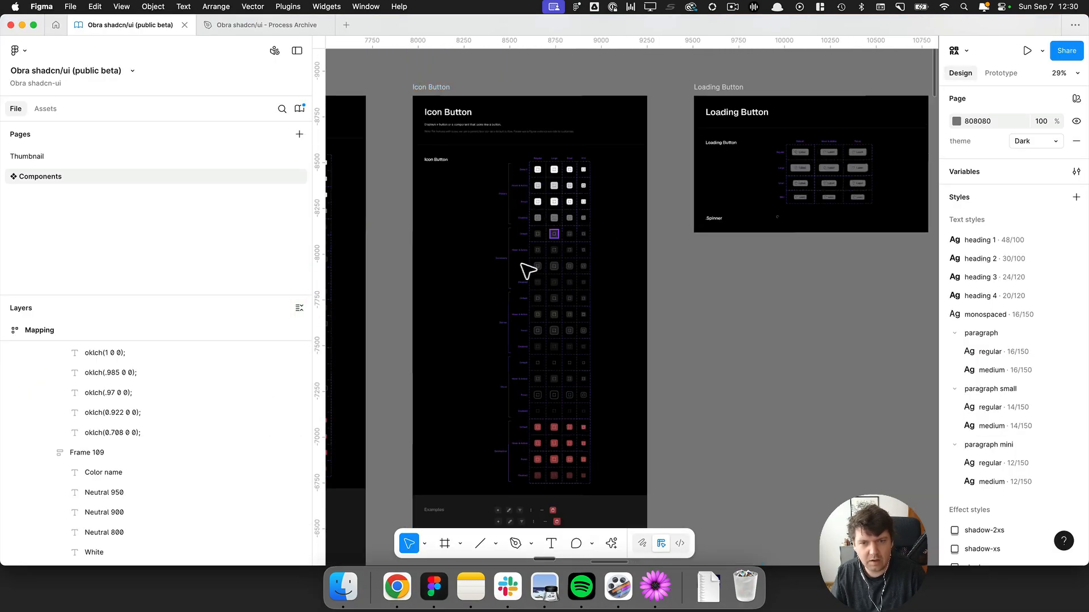
scroll(601, 294, up, 5)
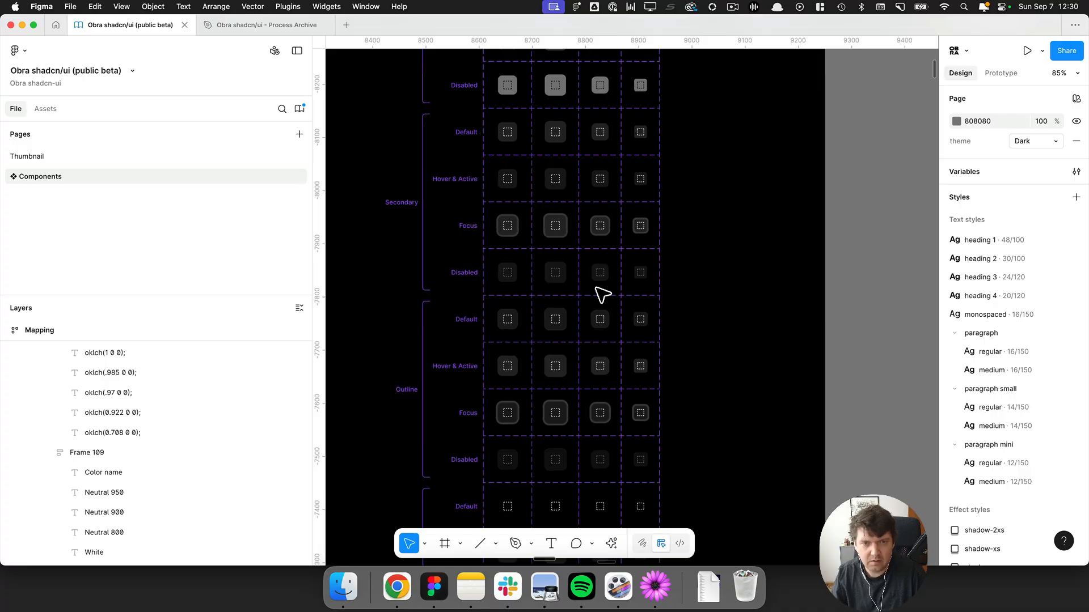
key(super+backslash)
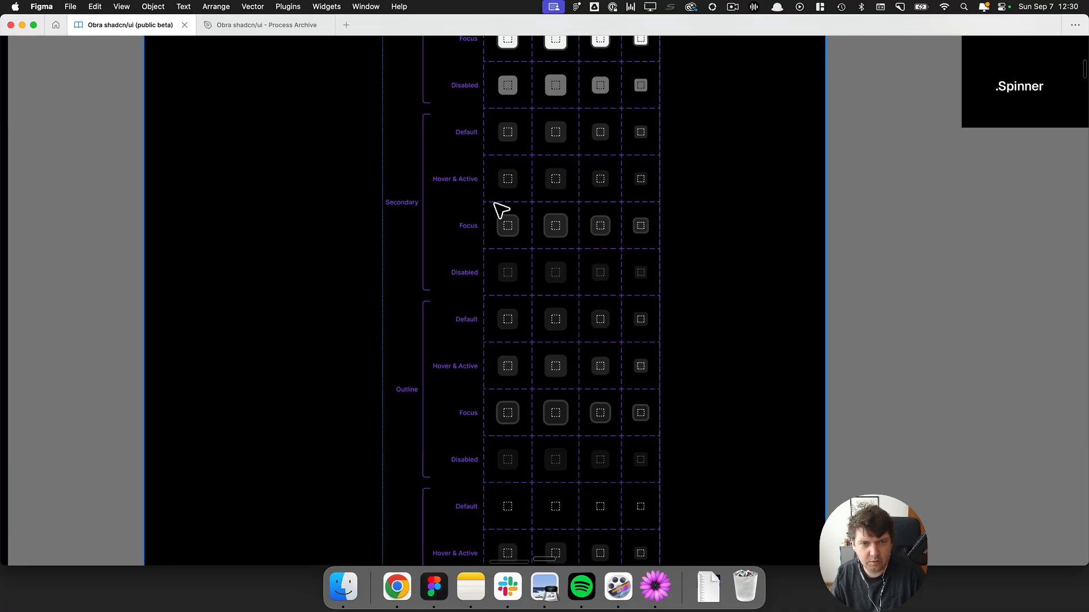
scroll(527, 244, down, 3)
scroll(537, 216, up, 5)
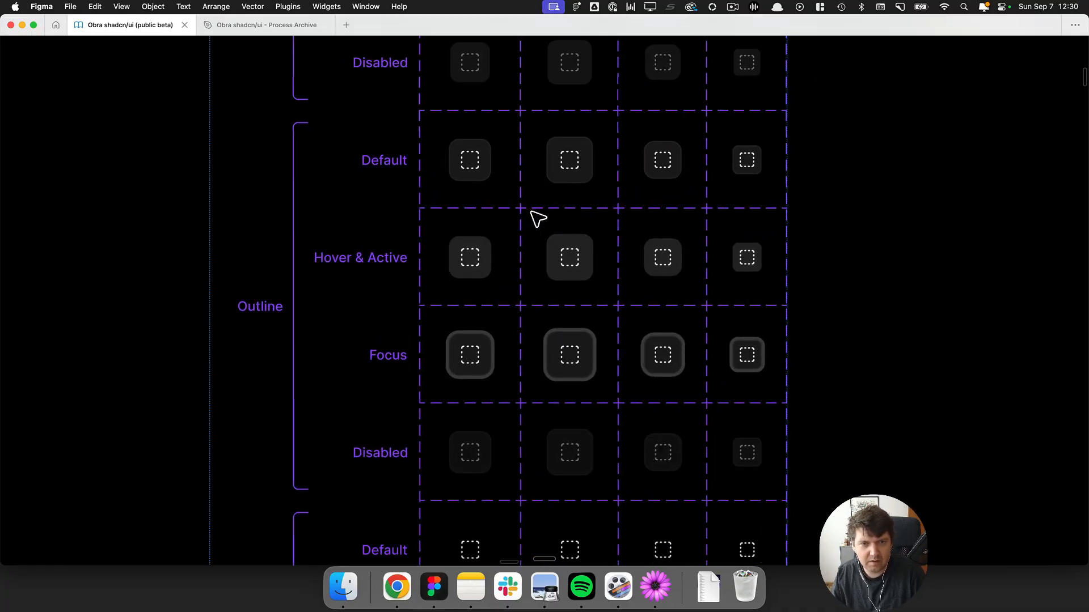
click(465, 178)
click(472, 250)
scroll(467, 246, up, 4)
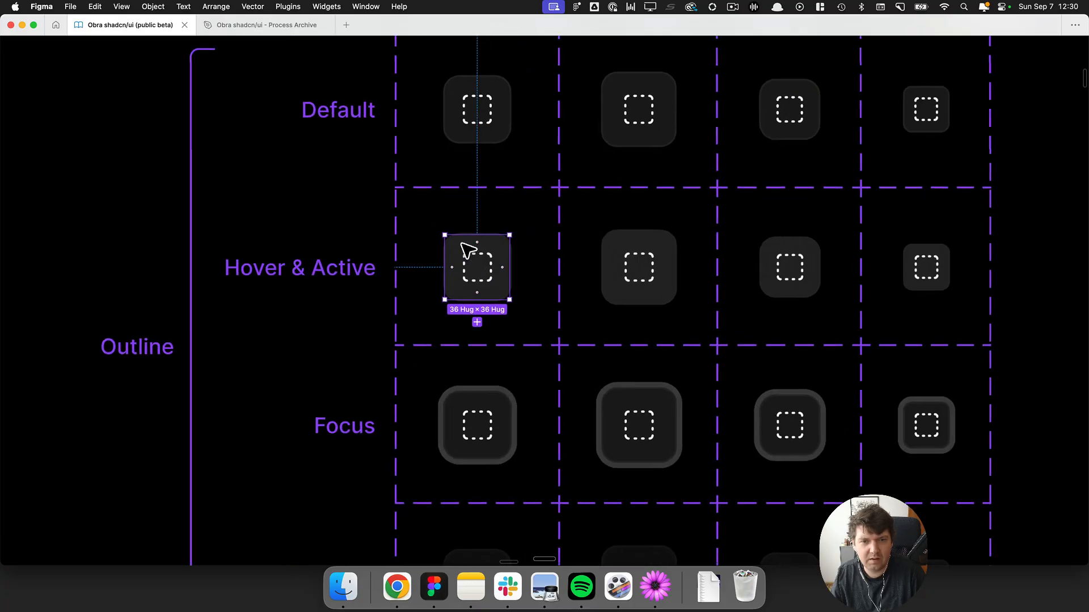
scroll(550, 250, left, 1)
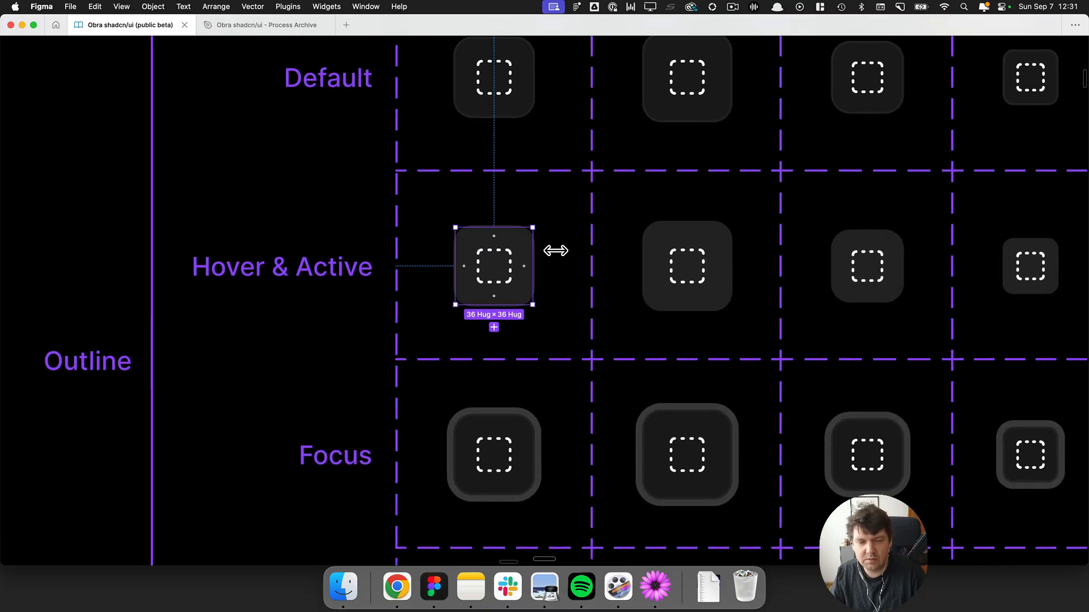
scroll(544, 225, up, 3)
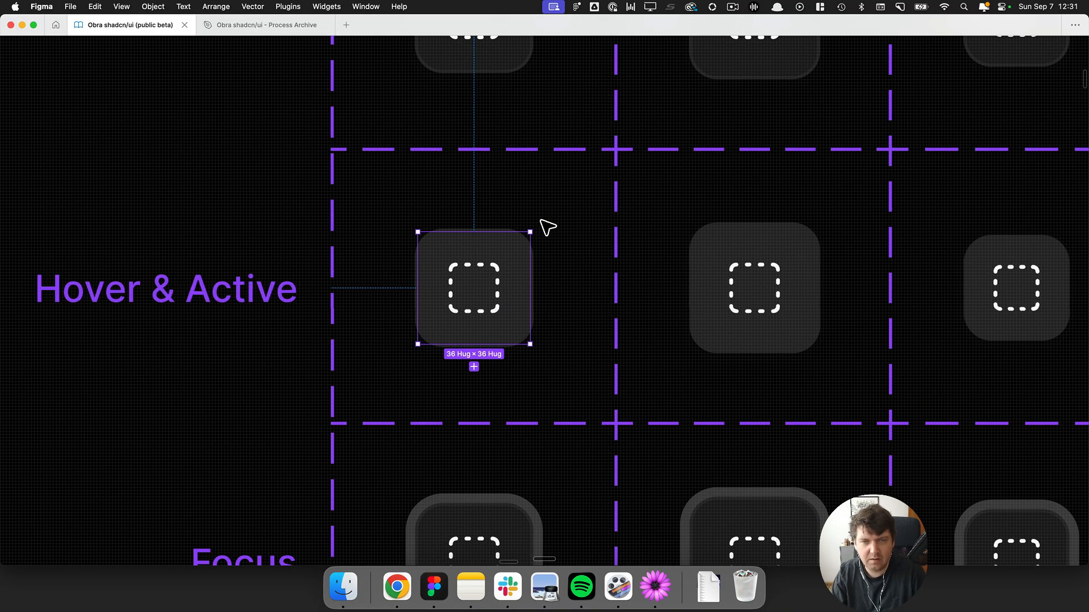
click(556, 226)
scroll(482, 134, up, 3)
click(482, 135)
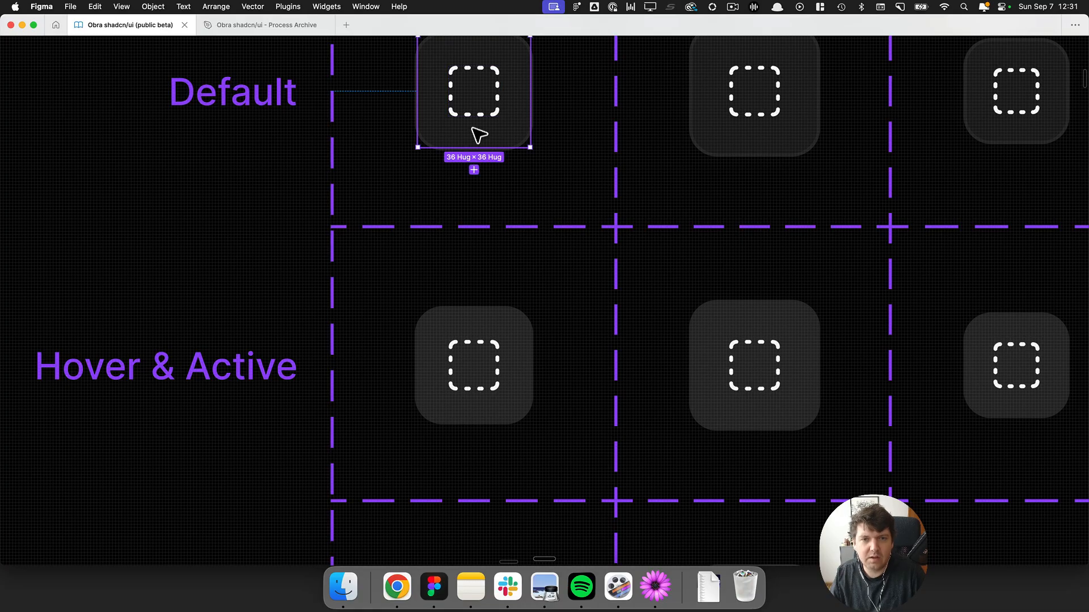
scroll(470, 133, up, 2)
scroll(462, 138, up, 3)
scroll(487, 153, down, 3)
scroll(509, 169, down, 5)
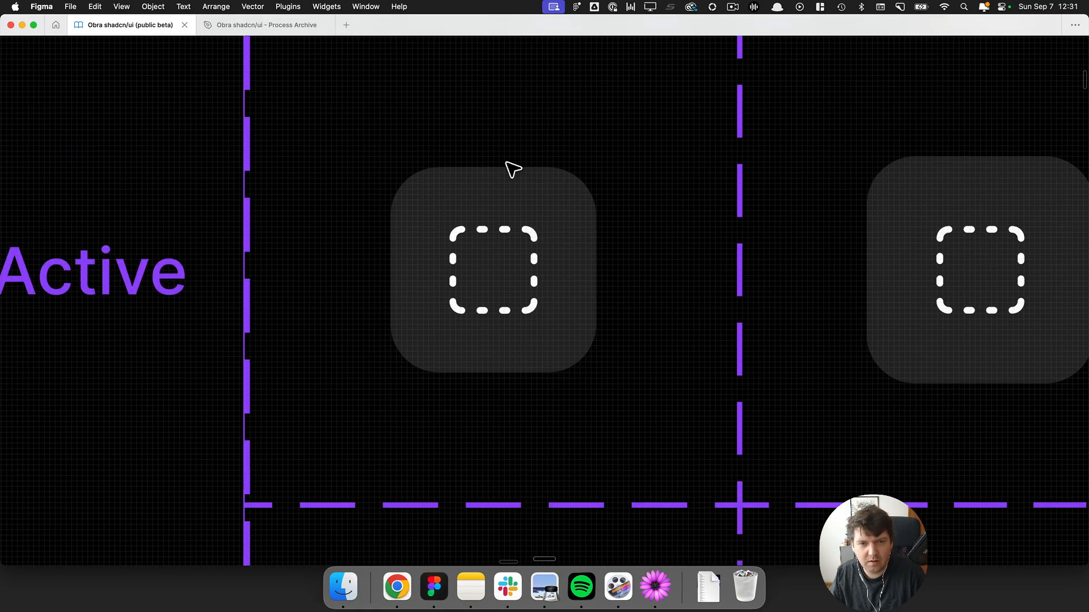
scroll(470, 193, up, 1)
click(427, 231)
key(super+backslash)
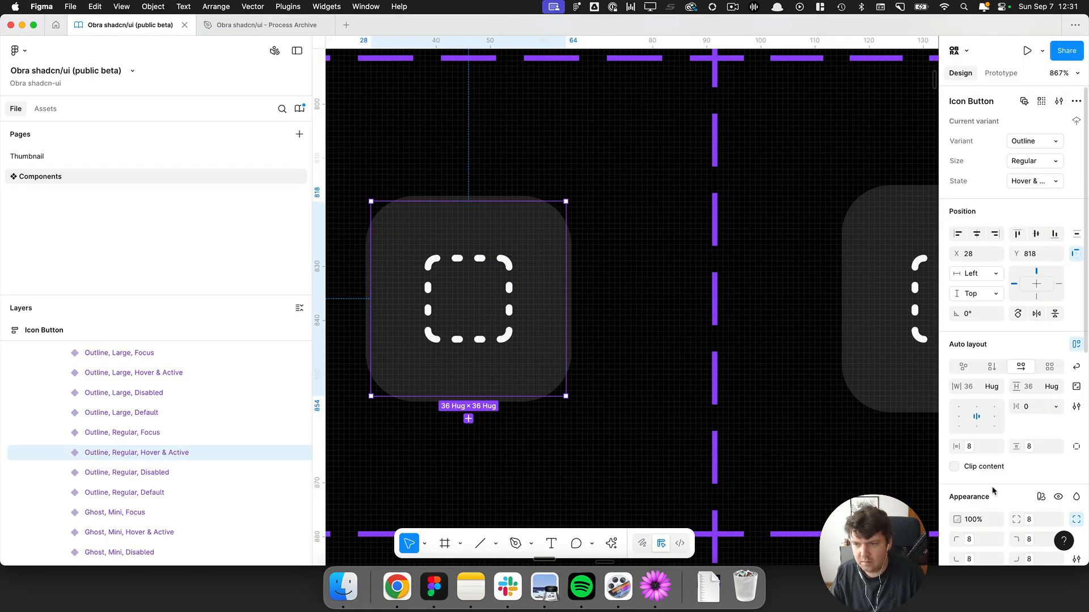
scroll(989, 453, down, 5)
scroll(834, 400, down, 8)
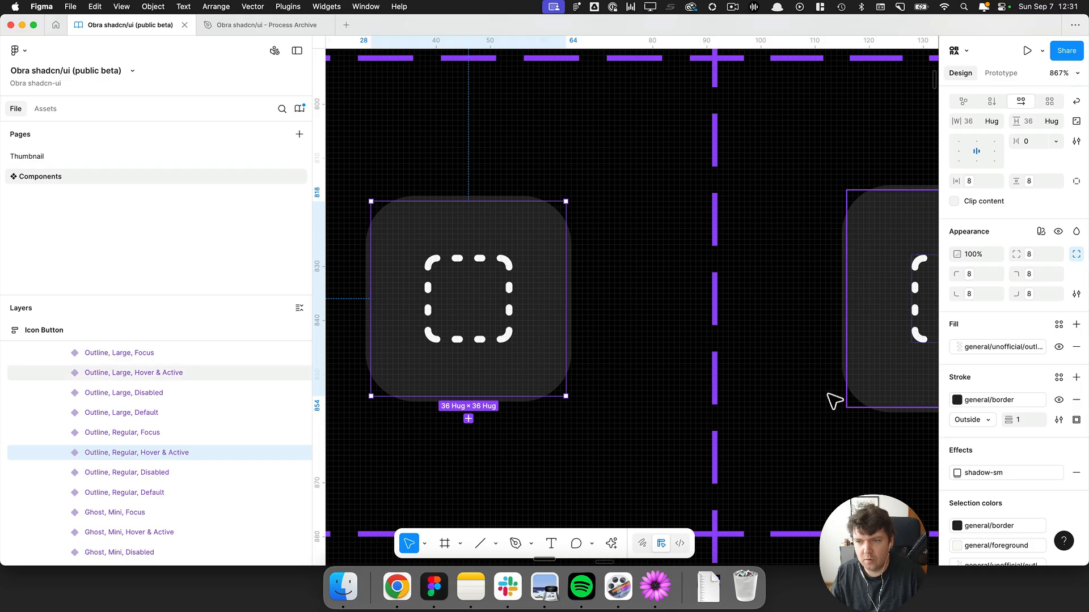
scroll(698, 372, right, 3)
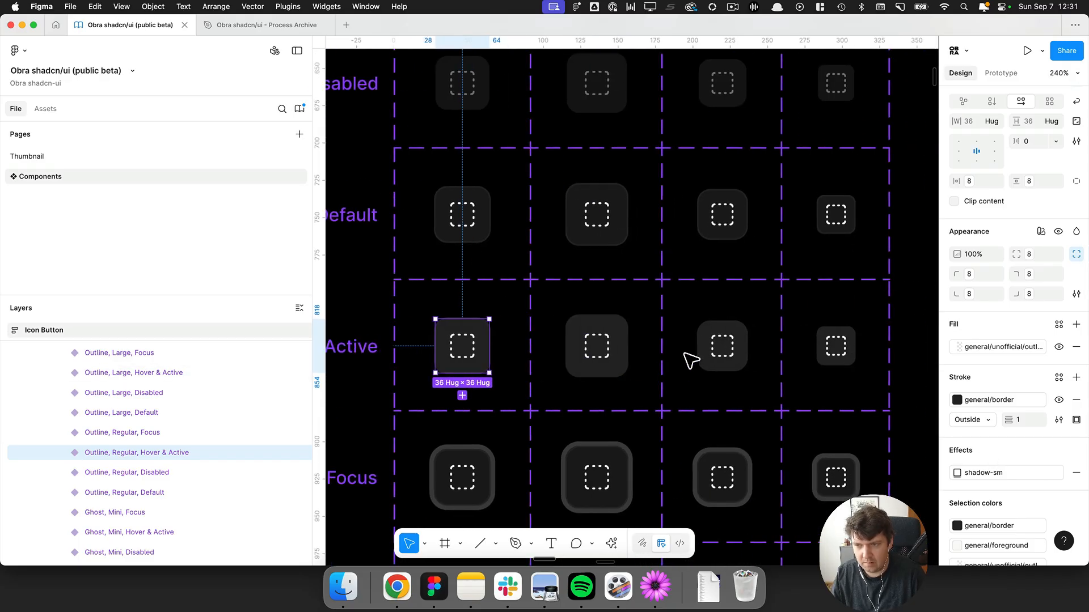
Select the four Outline Hover & Active icon button variants and set their stroke to the border 0 variable.
click(486, 238)
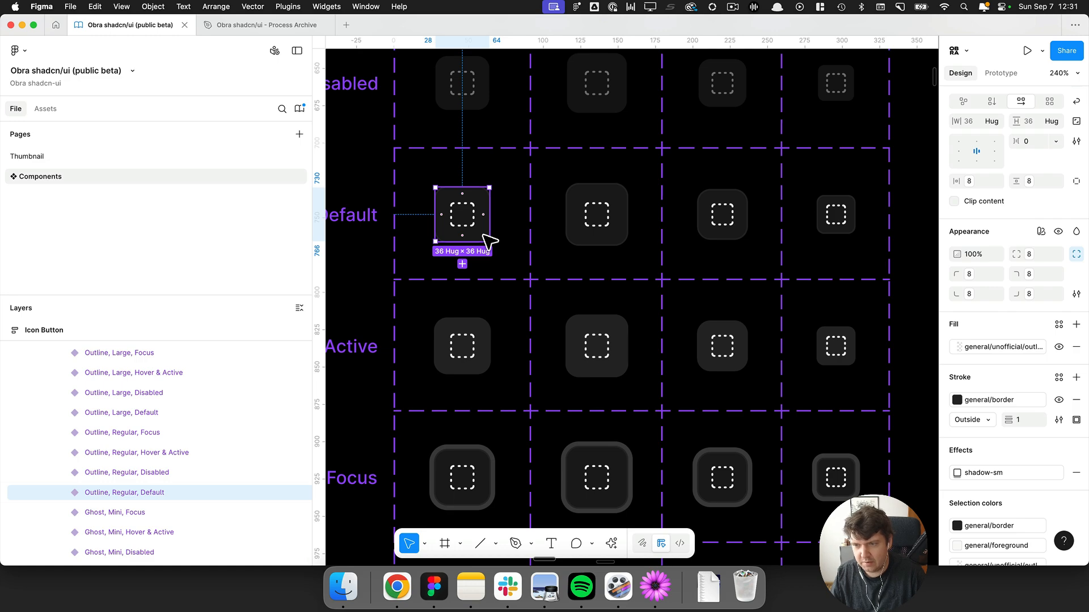
click(487, 329)
shift+click(621, 339)
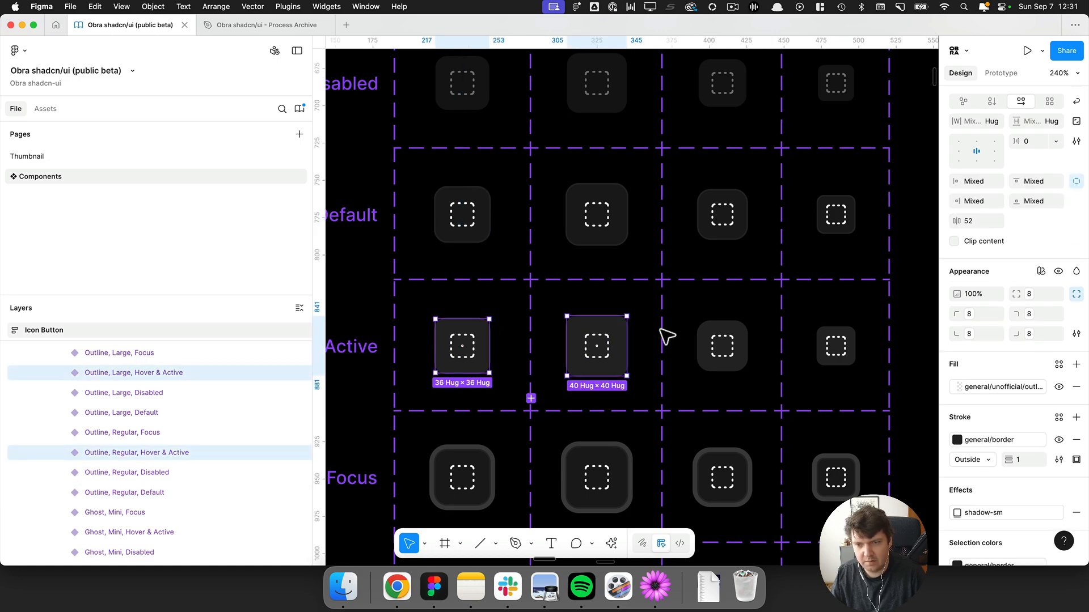
shift+click(737, 342)
shift+click(835, 343)
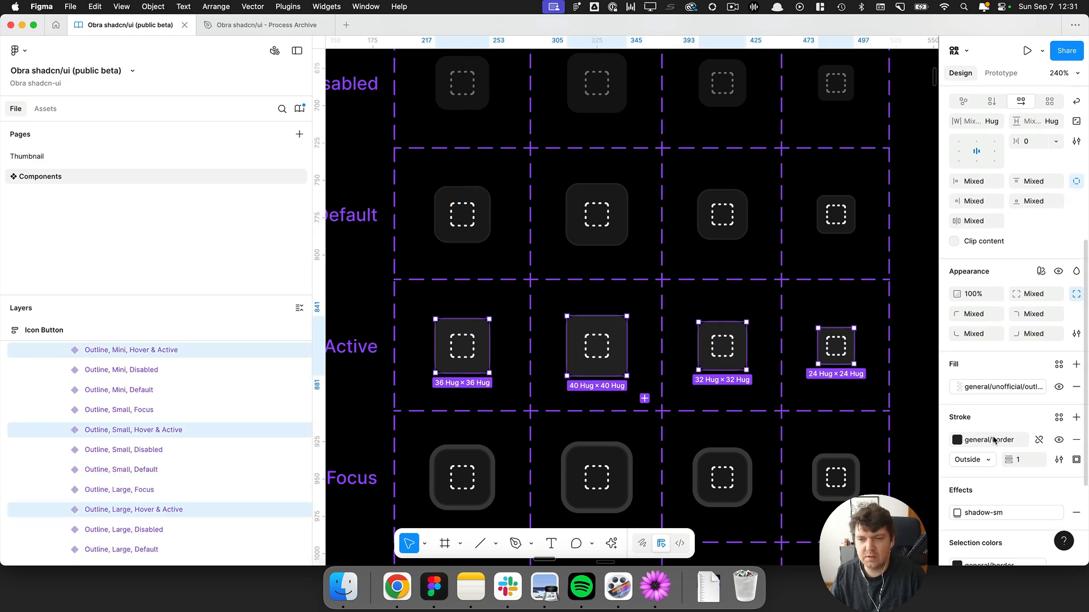
click(994, 440)
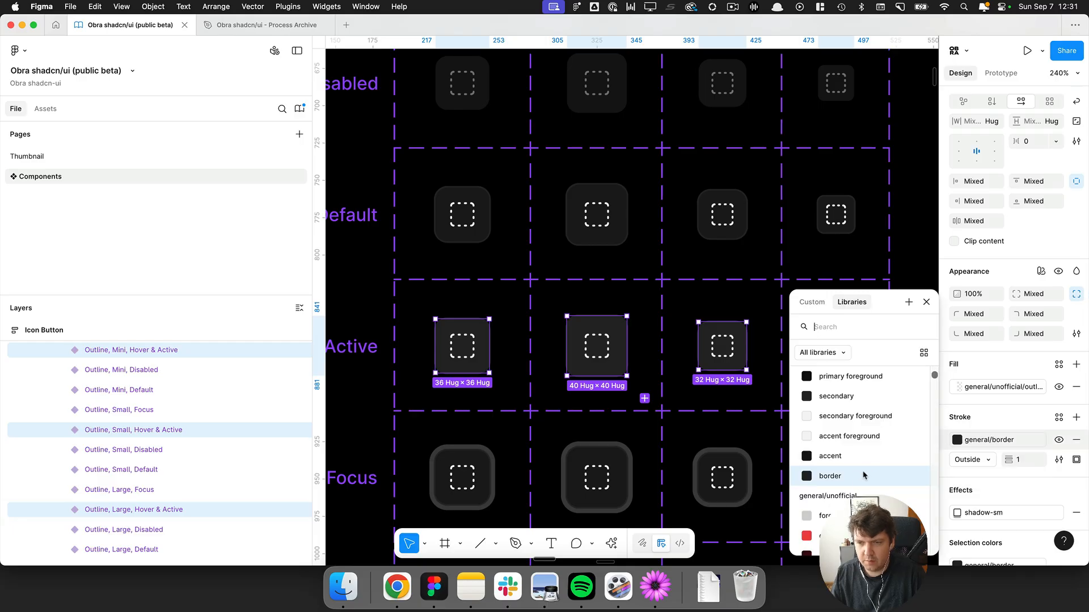
mouse_move(1012, 441)
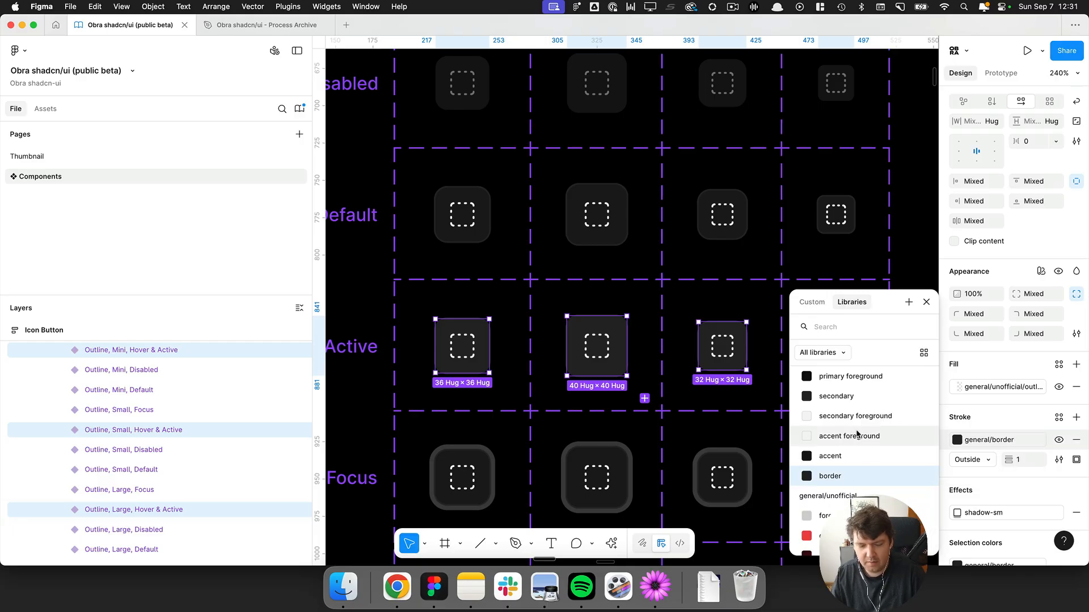
text(border)
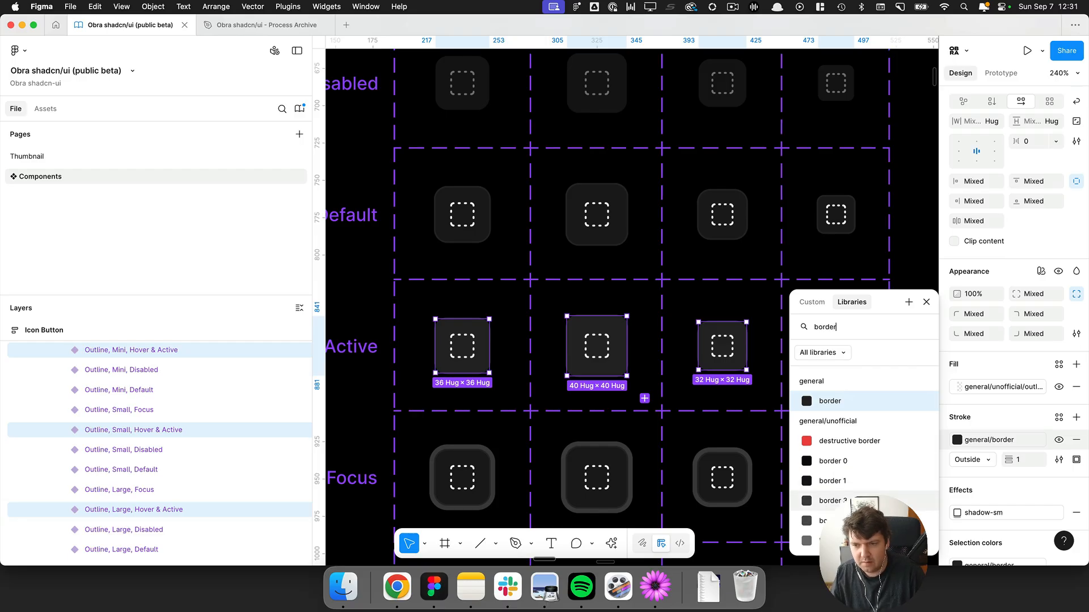
click(848, 466)
Undo the stroke change on the Outline Hover & Active variants.
scroll(523, 373, up, 5)
click(582, 374)
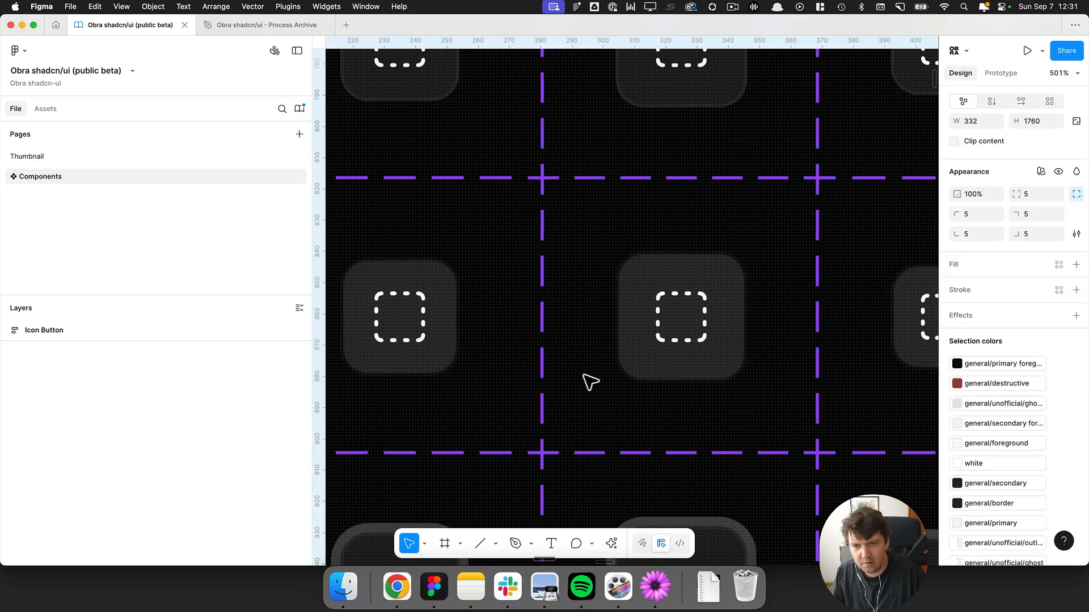
key(super+z)
key(super+z)
Set the stroke of the Outline Hover & Active icon button variants to the border 3 variable.
click(979, 440)
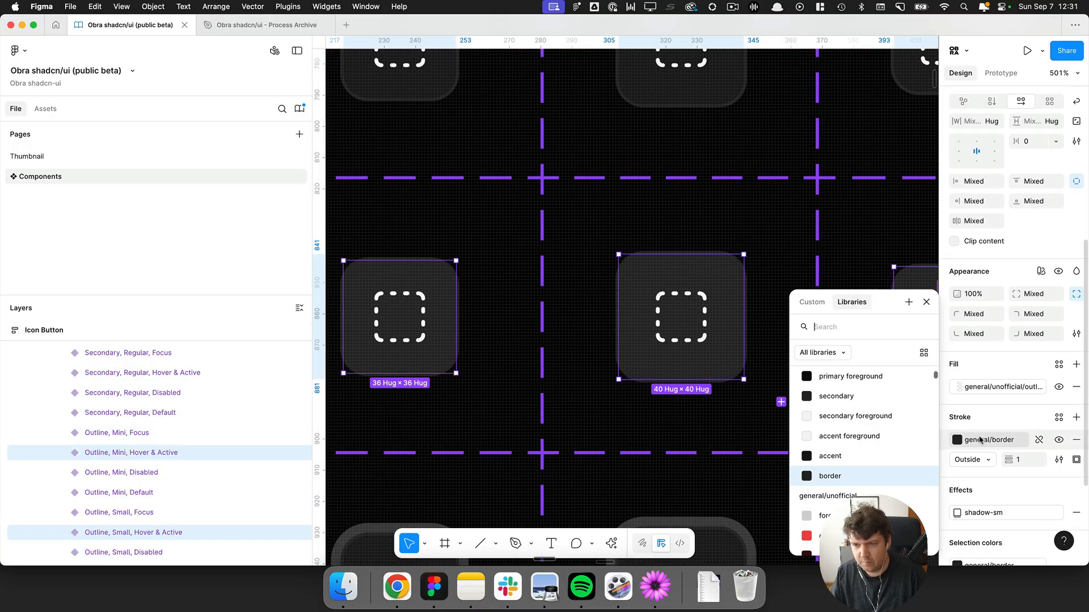
text(border)
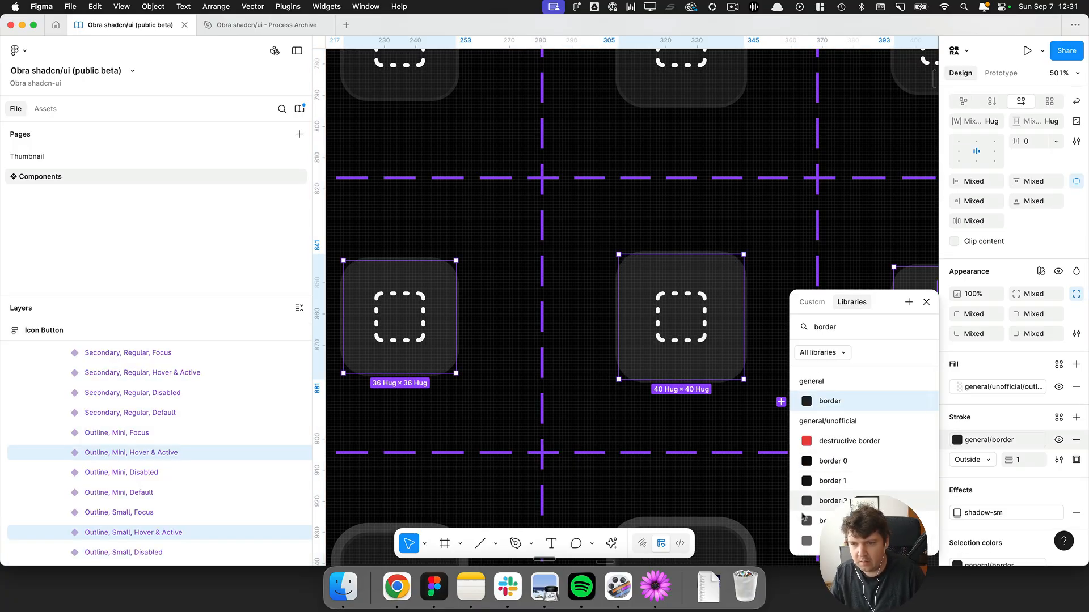
click(828, 502)
scroll(737, 424, down, 5)
click(539, 418)
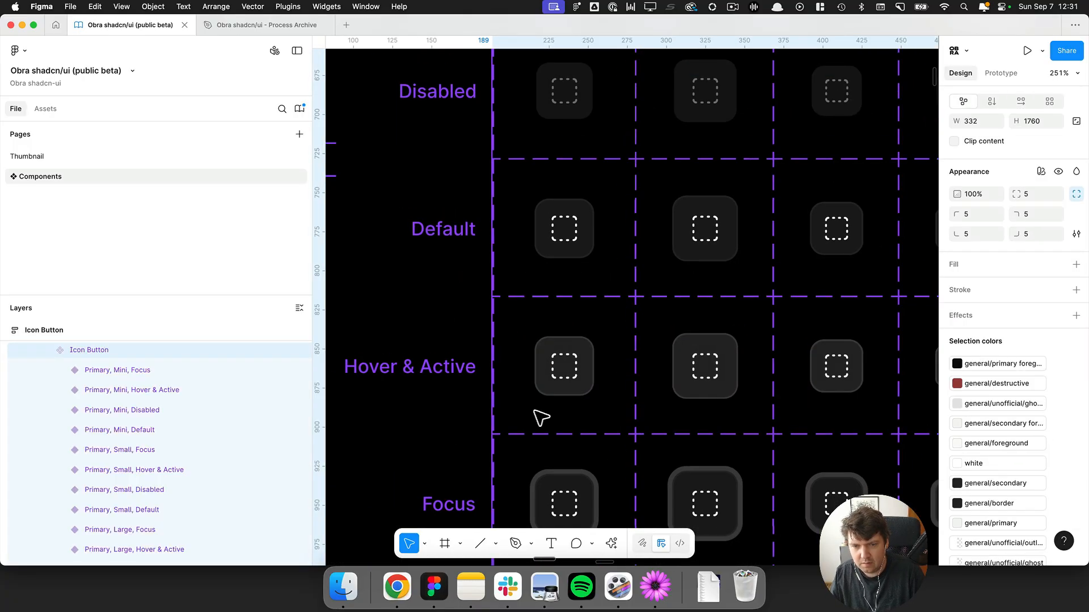
Select the four Outline Focus icon button variants and set their stroke to the border 3 variable.
scroll(561, 418, up, 3)
scroll(566, 418, down, 3)
click(545, 378)
scroll(545, 378, right, 2)
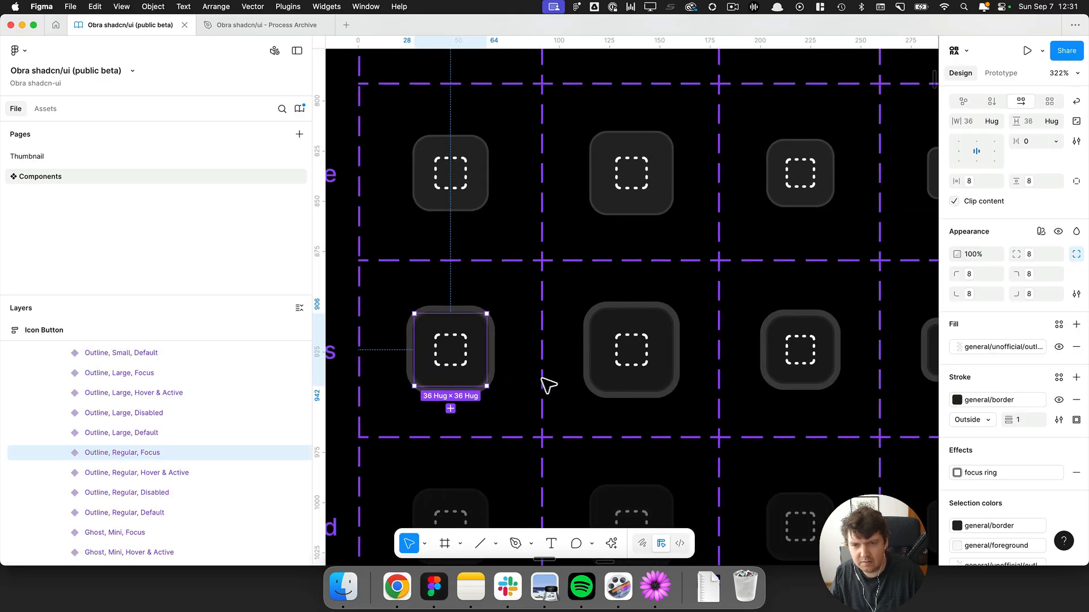
shift+click(627, 389)
shift+click(796, 377)
scroll(797, 379, right, 3)
shift+click(799, 375)
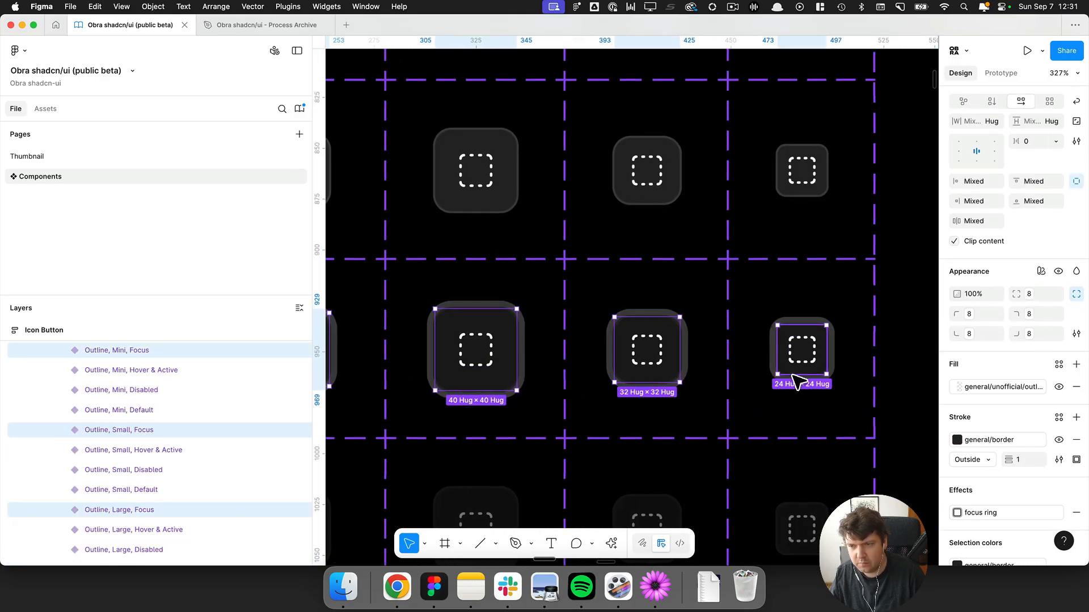
click(957, 440)
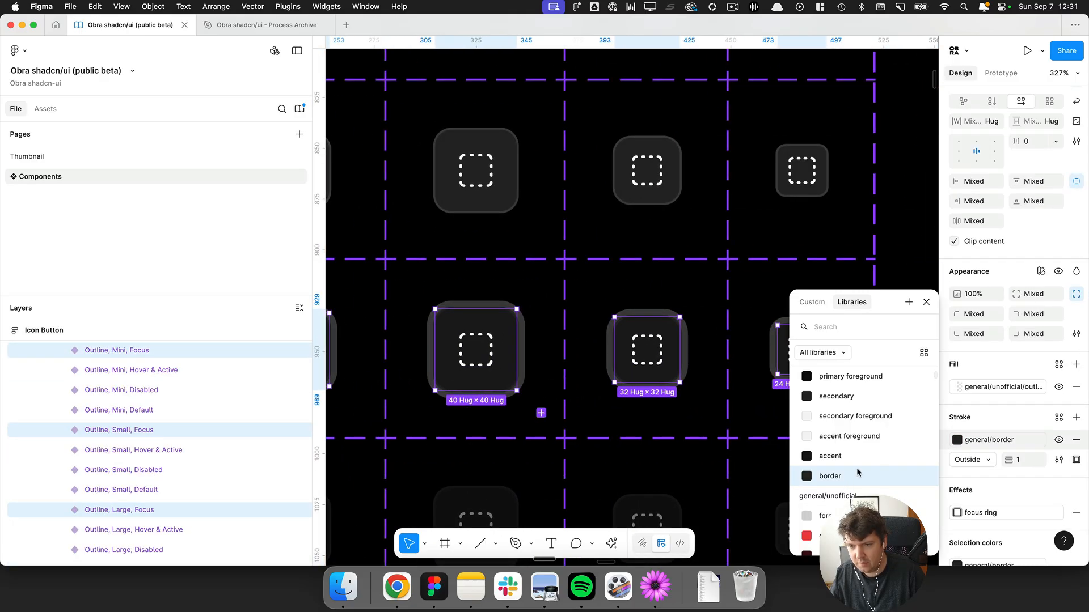
text(border)
key(Down)
key(Down)
key(Down)
key(Down)
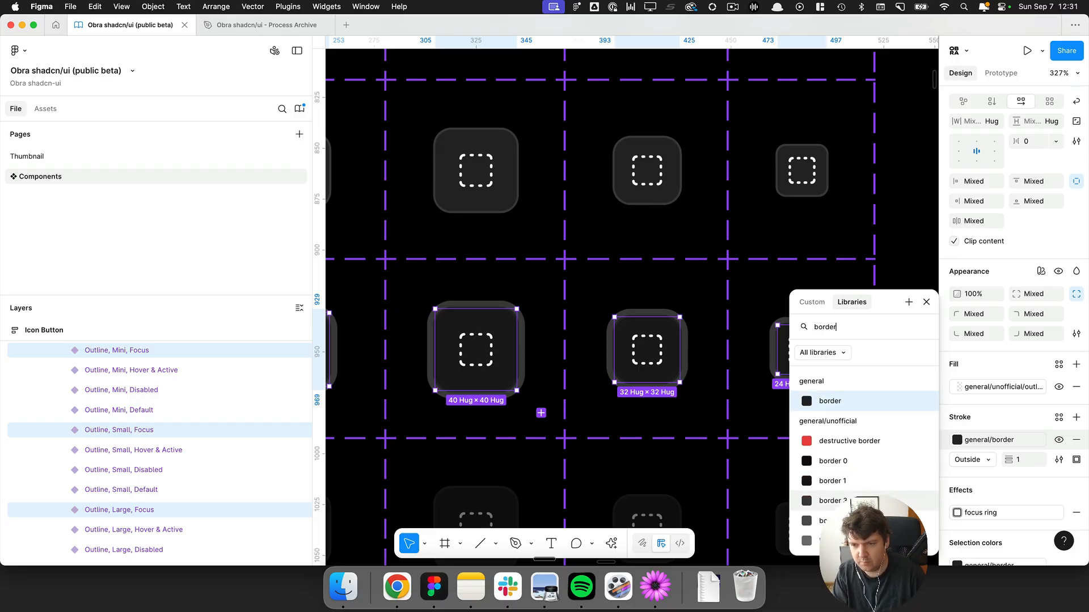
key(Return)
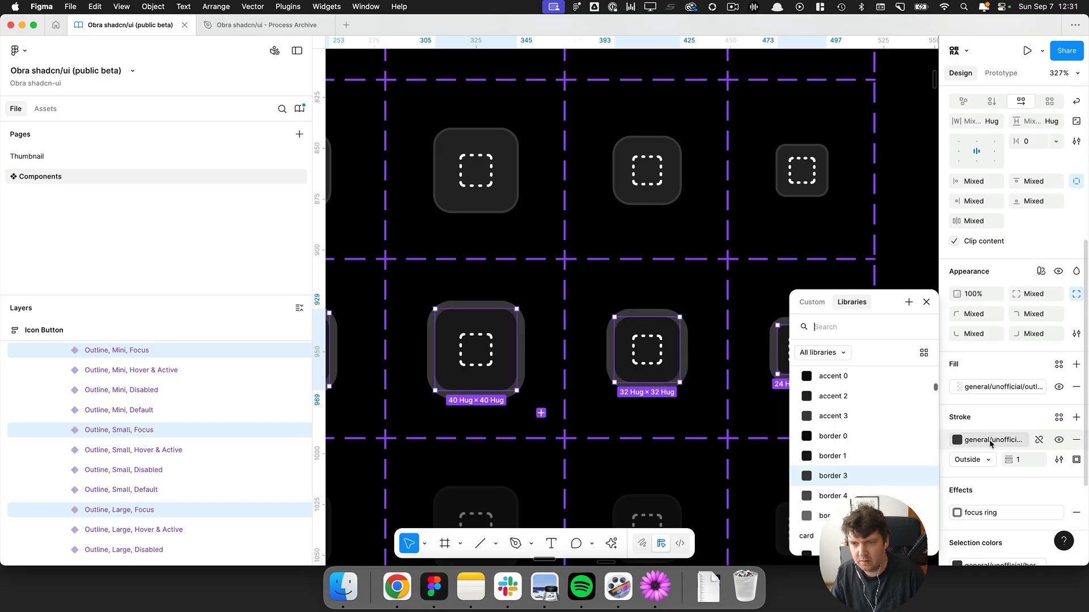
click(991, 444)
click(841, 438)
click(821, 416)
Zoom out to review the Outline icon buttons and switch back to the browser documentation.
scroll(614, 392, up, 5)
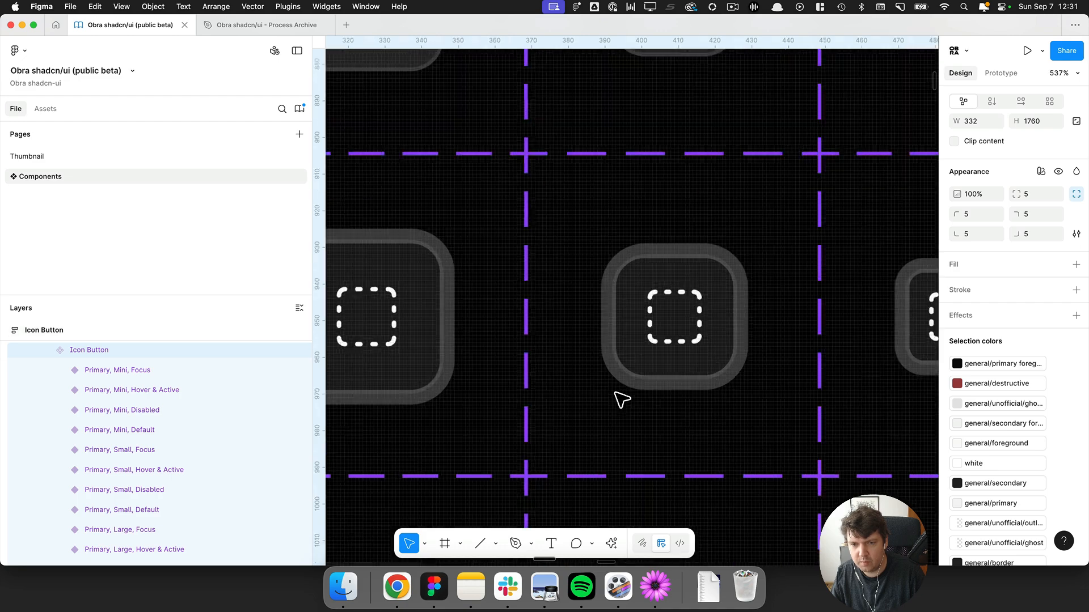
scroll(495, 326, down, 7)
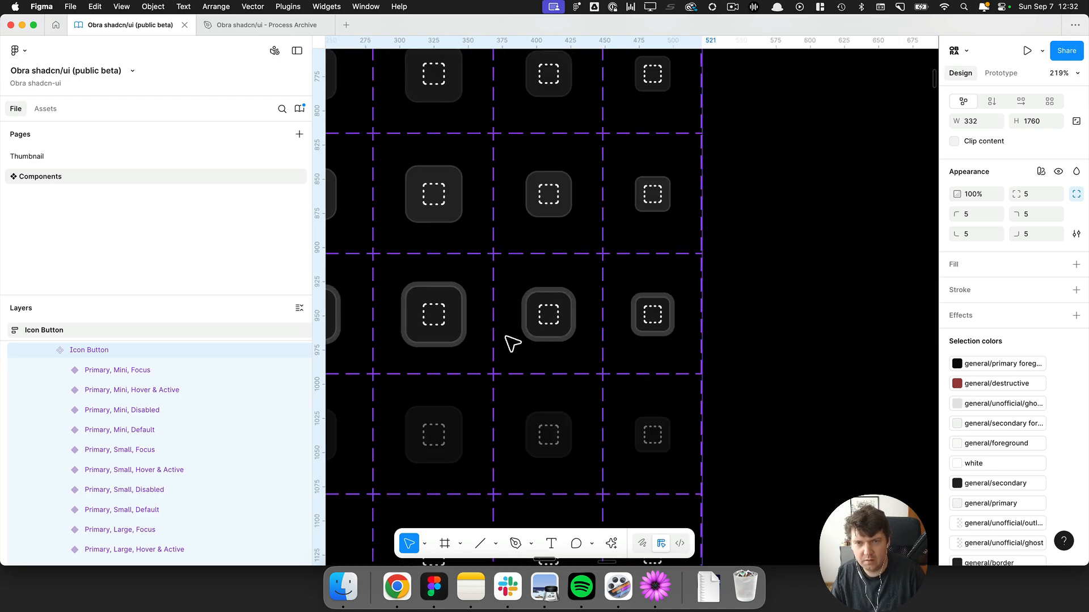
key(super+Tab)
key(super+Tab)
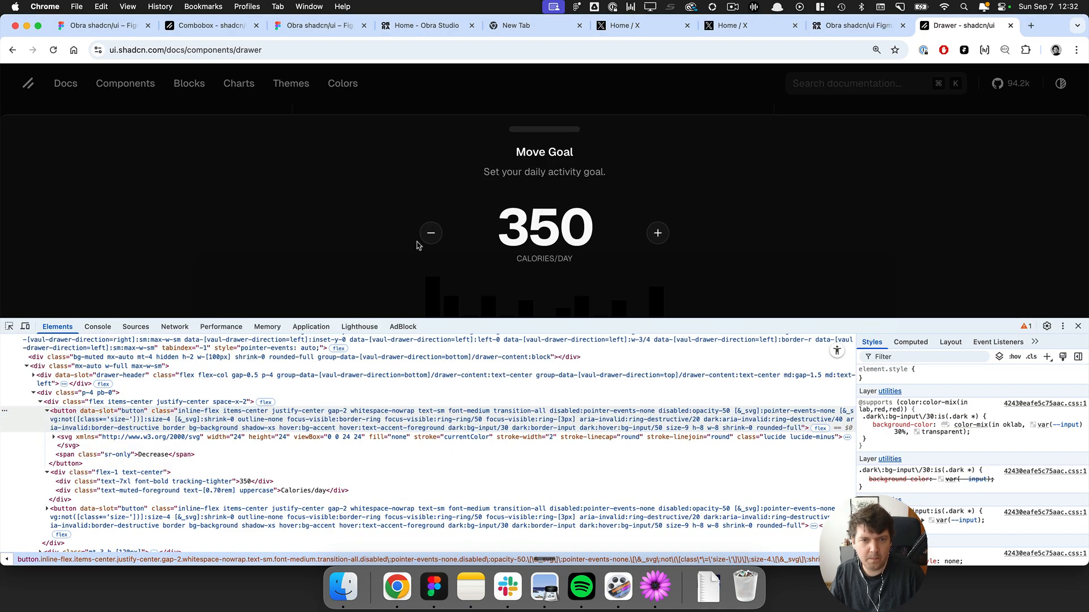
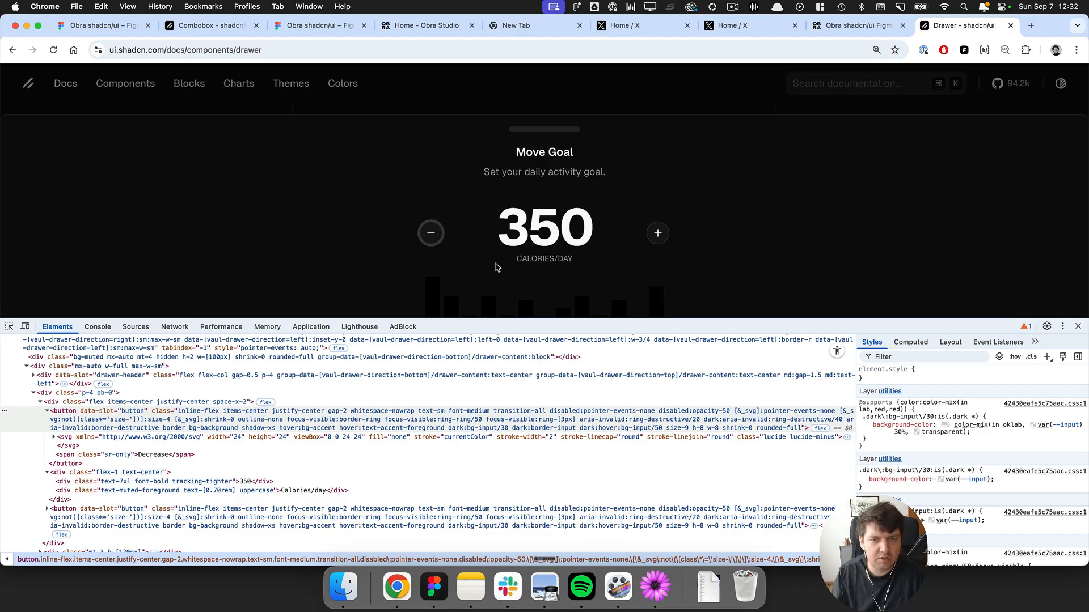
Switch to Figma and review the icon button variant grid, scrolling through the Focus, Disabled and Destructive rows.
key(super+Tab)
scroll(517, 258, down, 5)
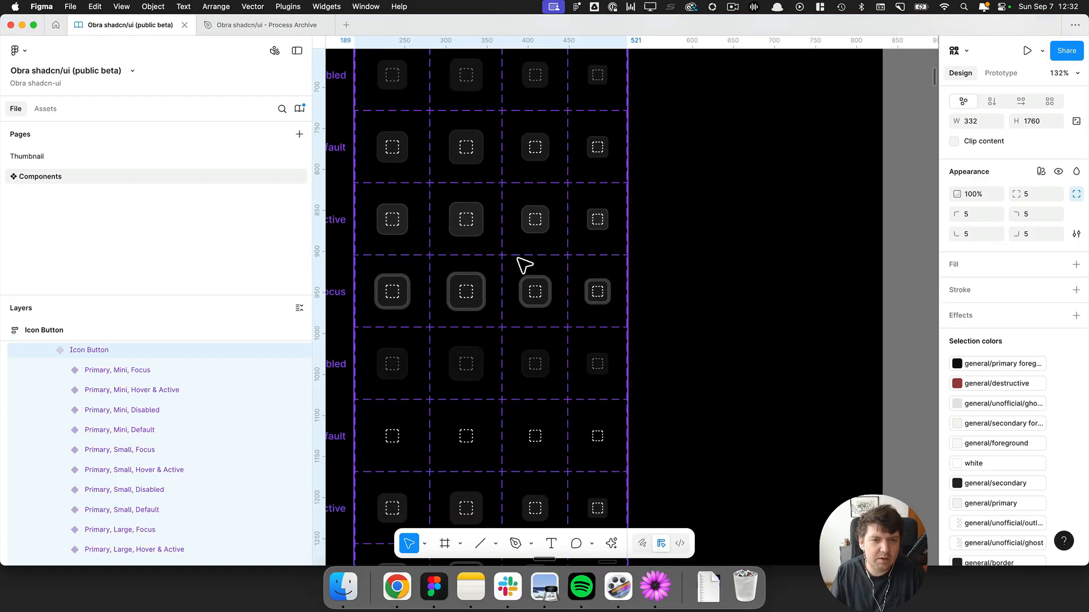
scroll(369, 296, up, 5)
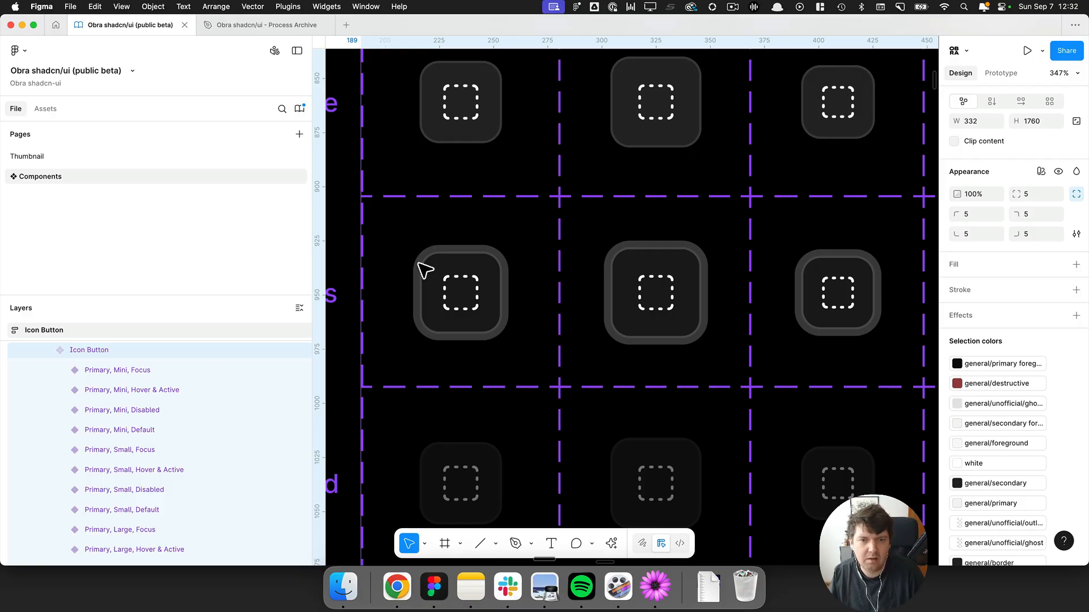
scroll(425, 271, down, 4)
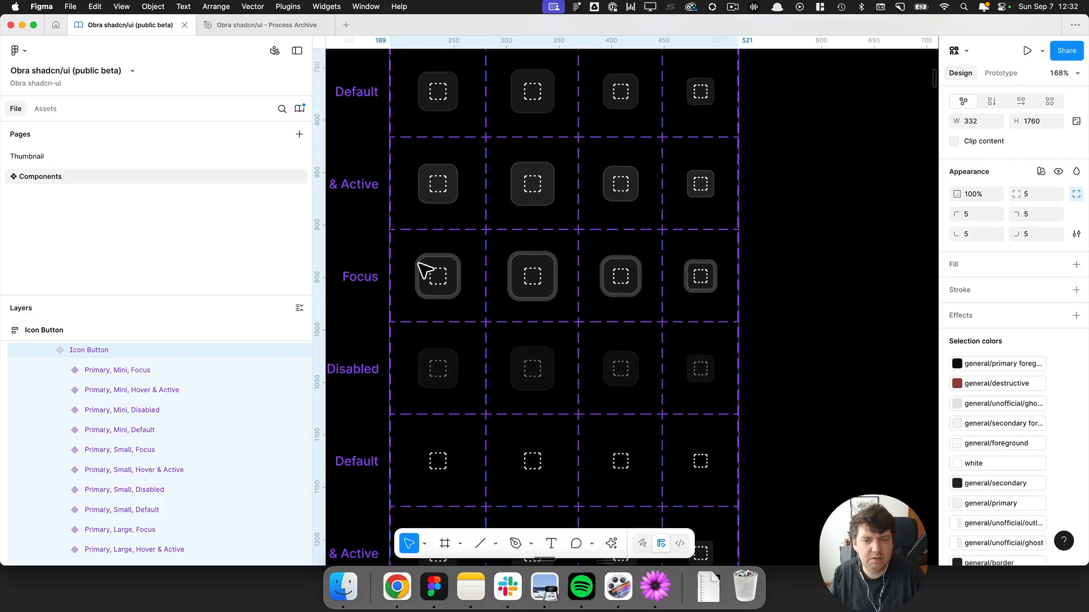
scroll(425, 271, down, 3)
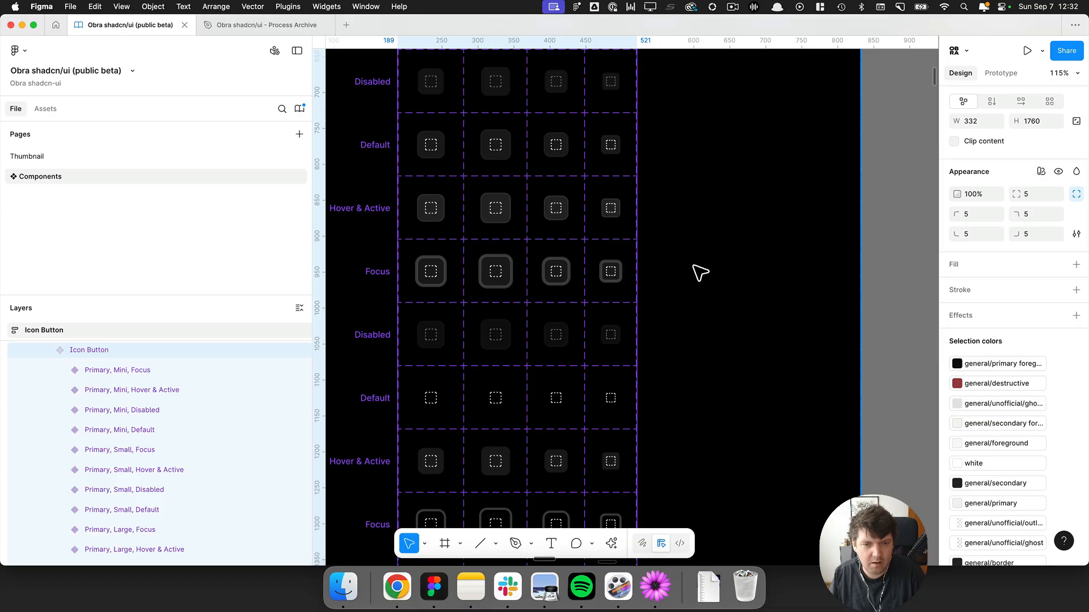
scroll(700, 273, down, 10)
scroll(697, 272, up, 2)
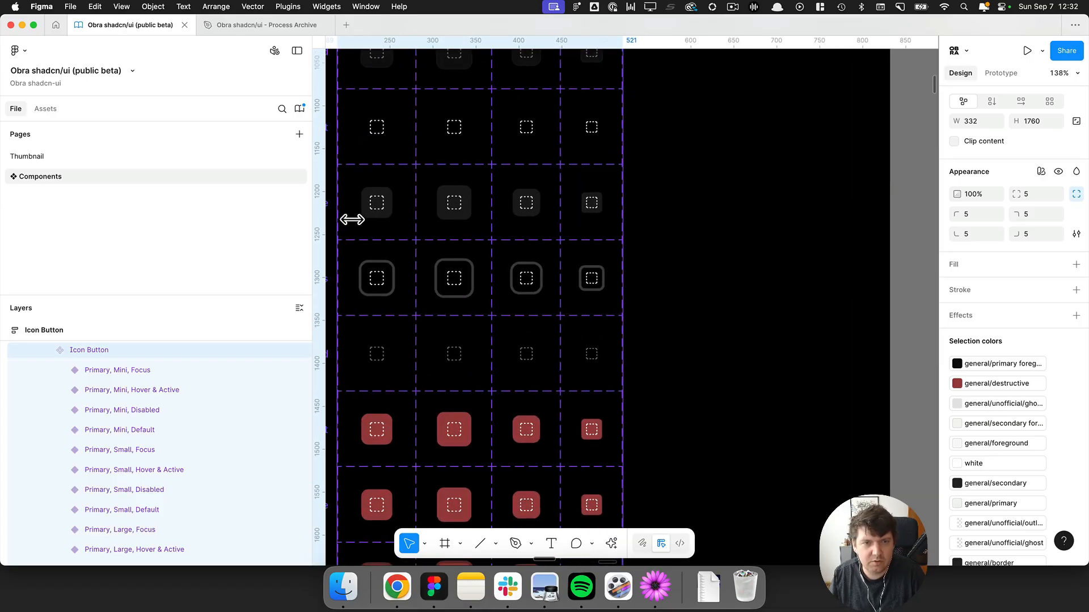
scroll(353, 215, down, 5)
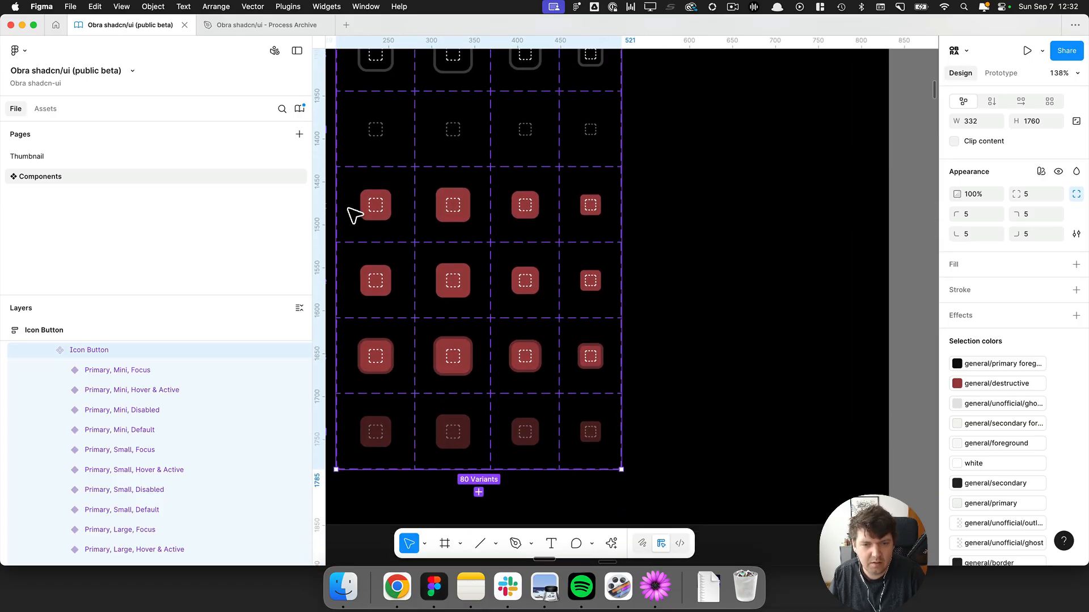
scroll(348, 209, down, 10)
Open the theme colour variables window and browse the general variable collection.
click(464, 226)
drag(465, 227, 747, 276)
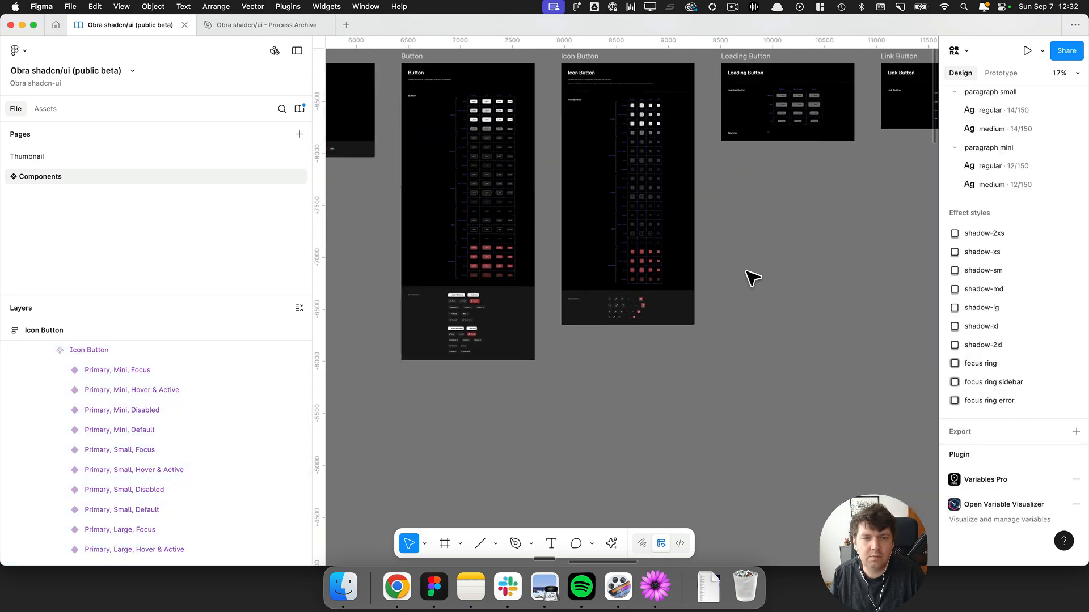
scroll(747, 275, down, 3)
scroll(723, 282, left, 15)
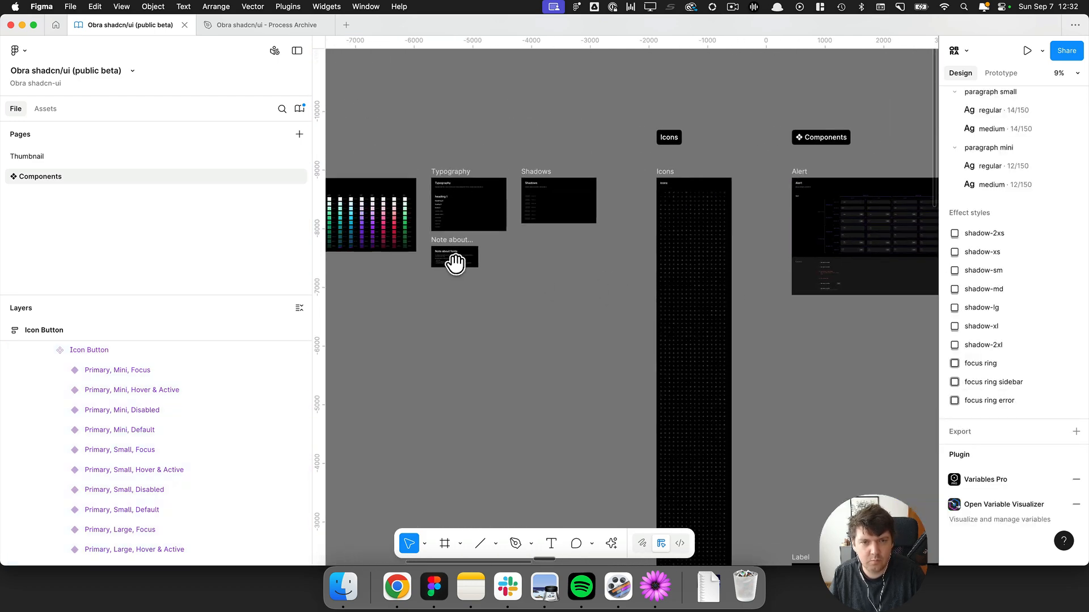
scroll(618, 318, left, 4)
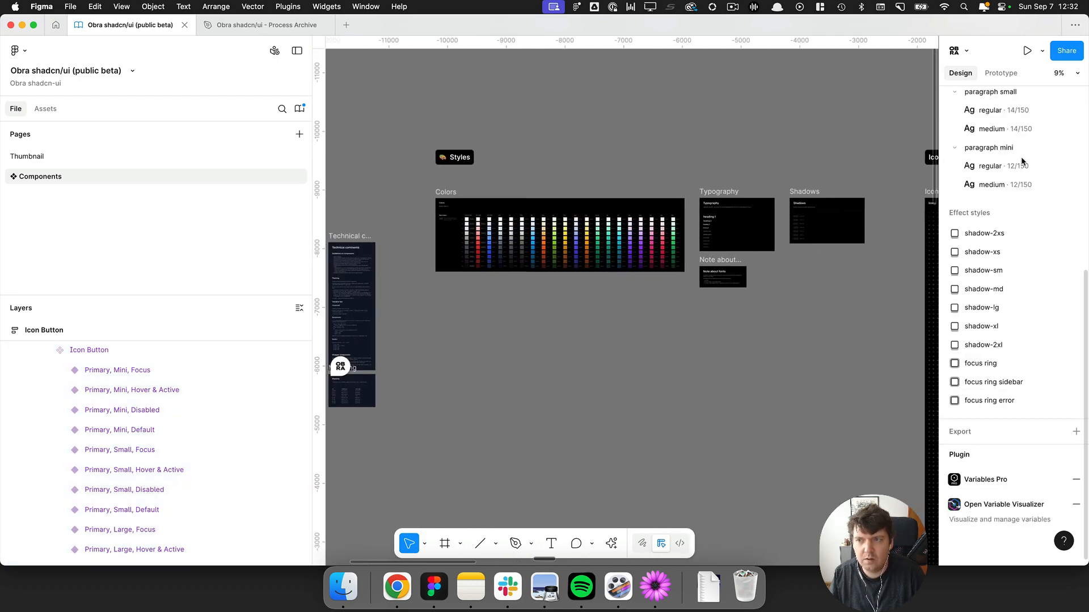
scroll(1086, 170, up, 5)
click(1074, 172)
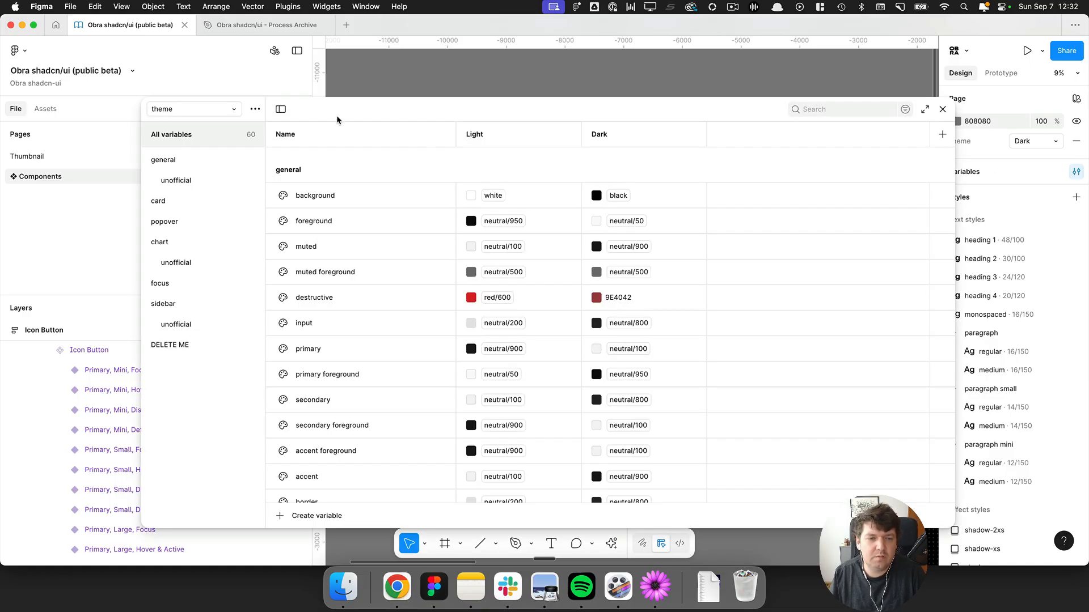
drag(350, 114, 328, 58)
scroll(323, 377, down, 3)
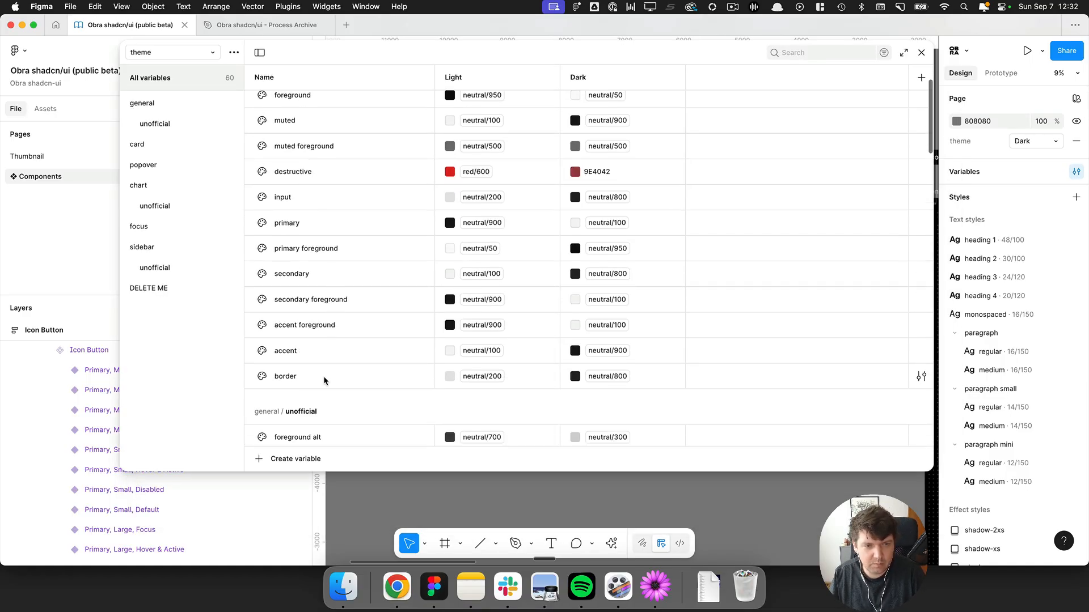
scroll(324, 369, up, 2)
scroll(324, 368, up, 1)
shift+click(314, 141)
Open the shadcn Theming documentation in a new browser tab and scroll to its CSS variables list.
key(super+space)
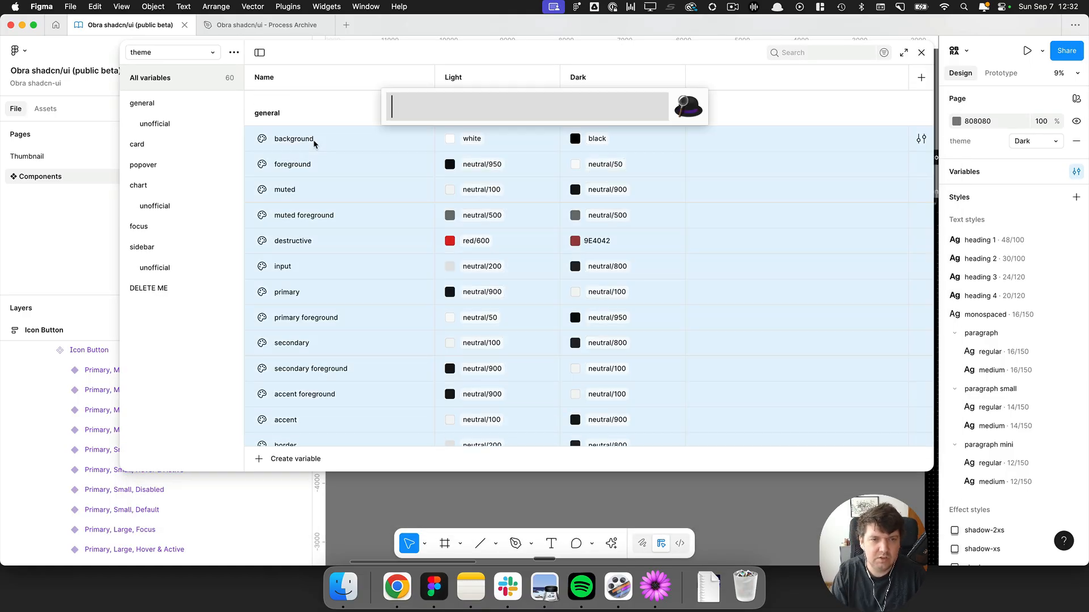
text(chr)
key(Return)
key(super+t)
text(them)
key(Return)
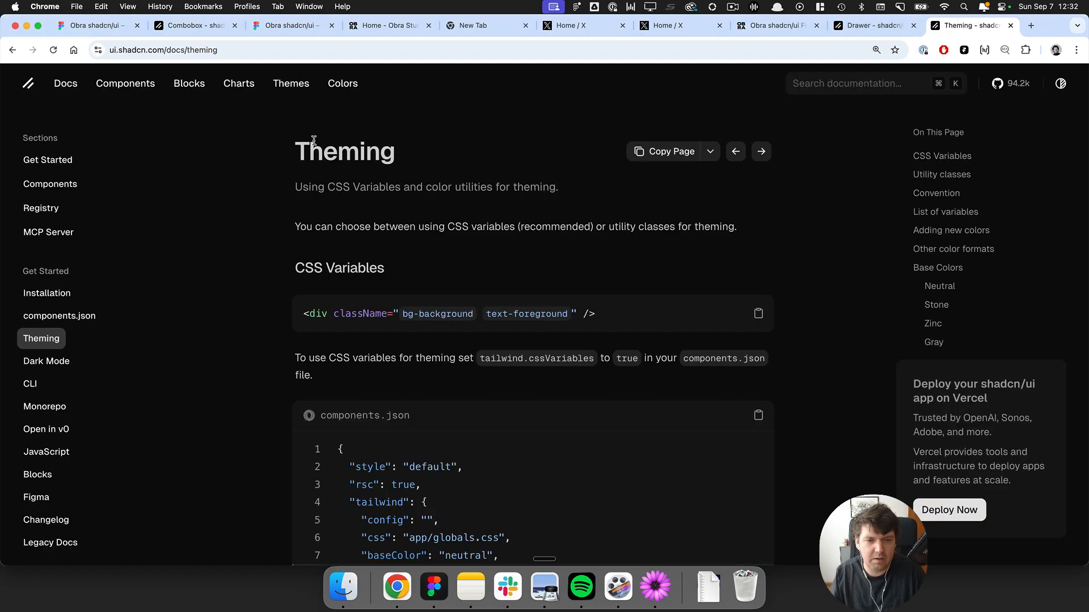
scroll(243, 198, down, 15)
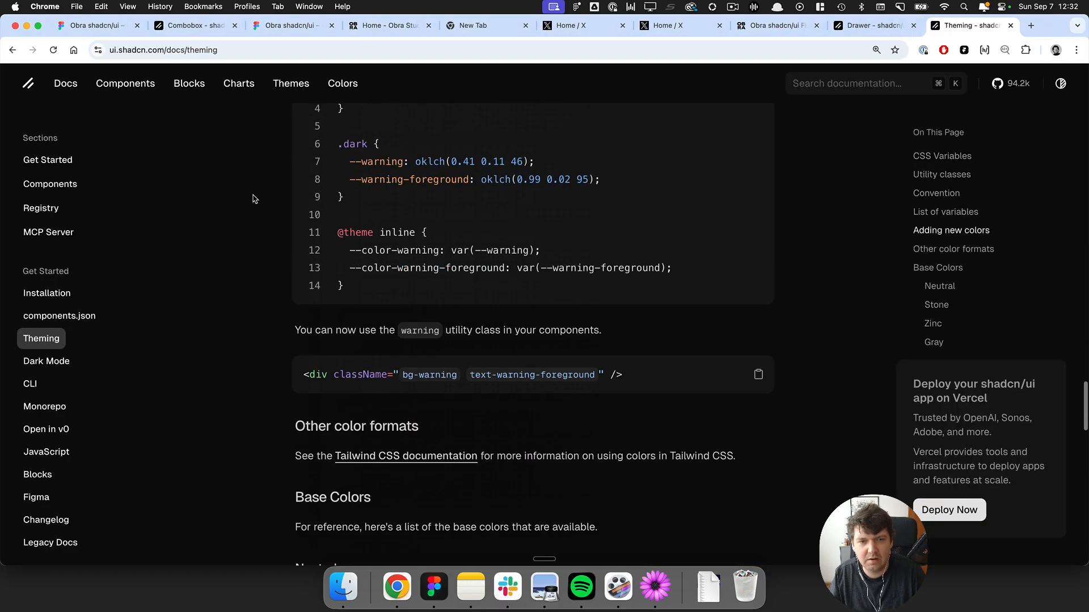
scroll(254, 199, up, 5)
scroll(347, 190, up, 8)
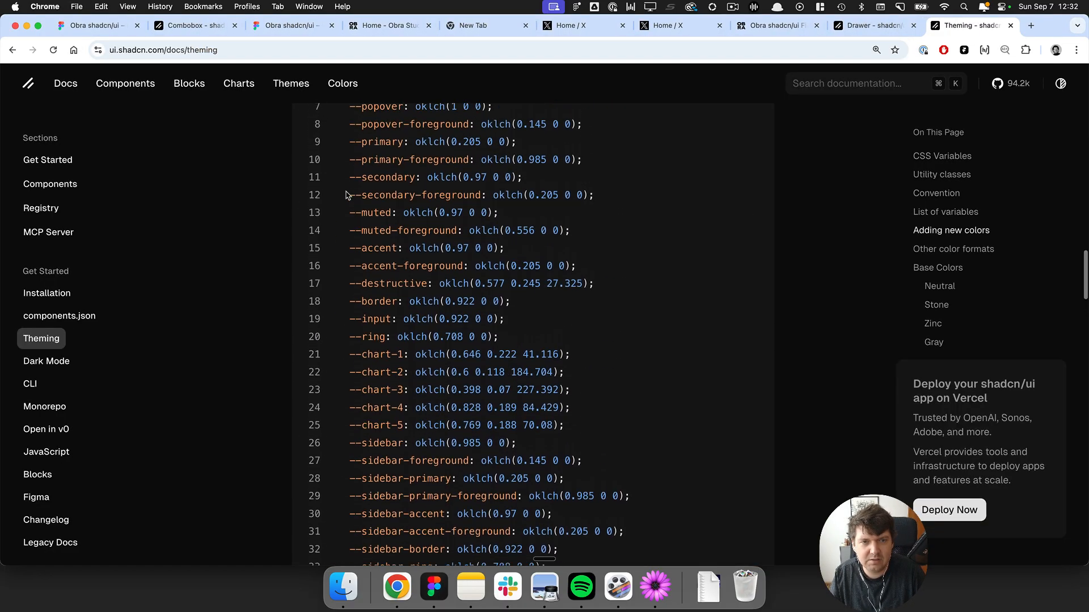
scroll(347, 190, up, 3)
Tile the browser and the Figma variables window side by side.
key(ctrl+alt+Right)
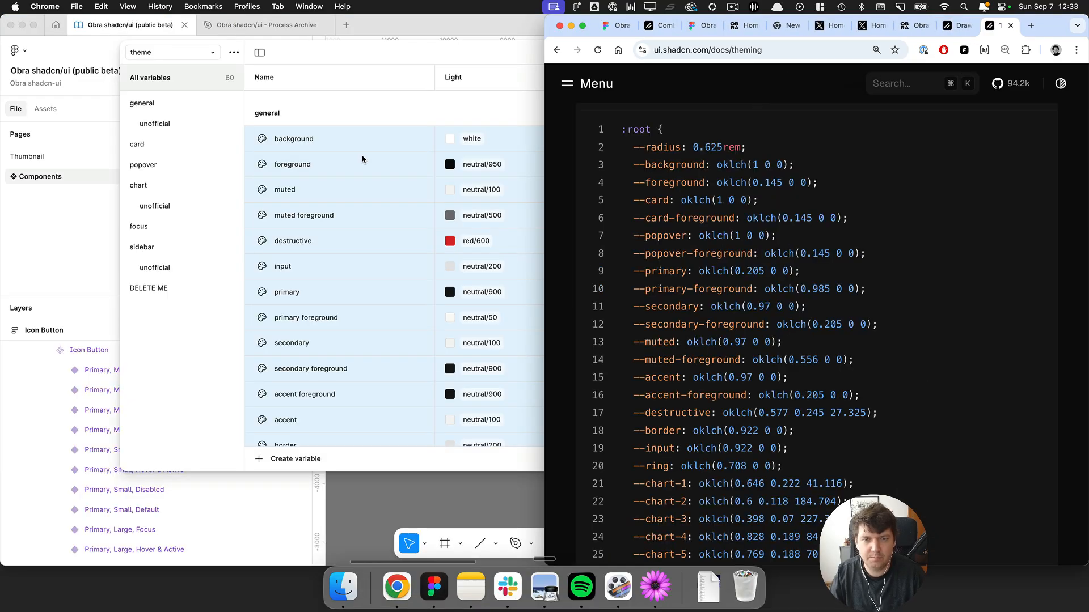
click(362, 159)
click(903, 52)
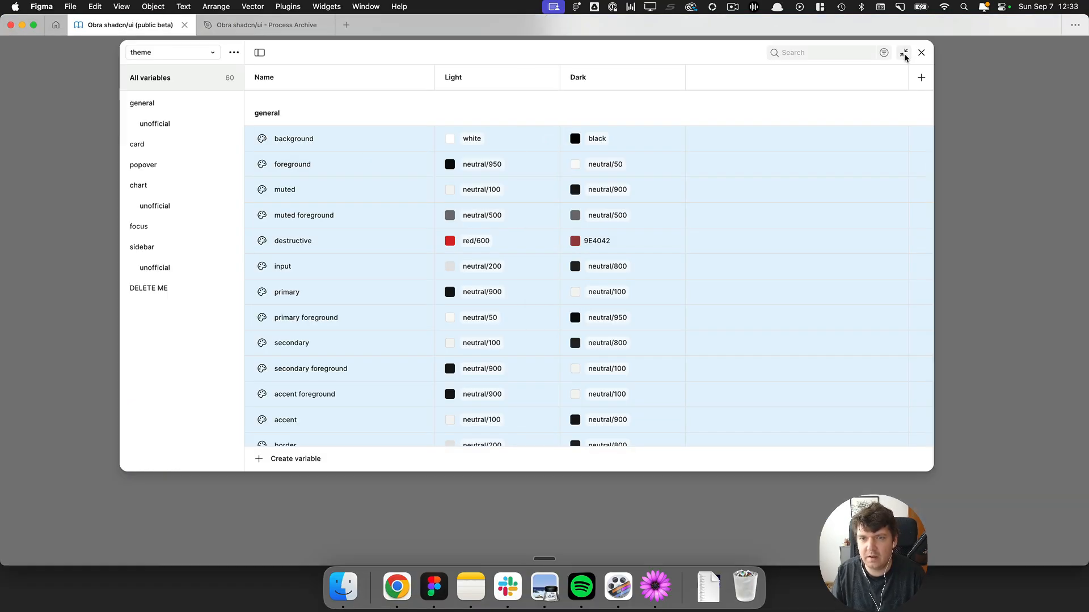
key(ctrl+alt+Left)
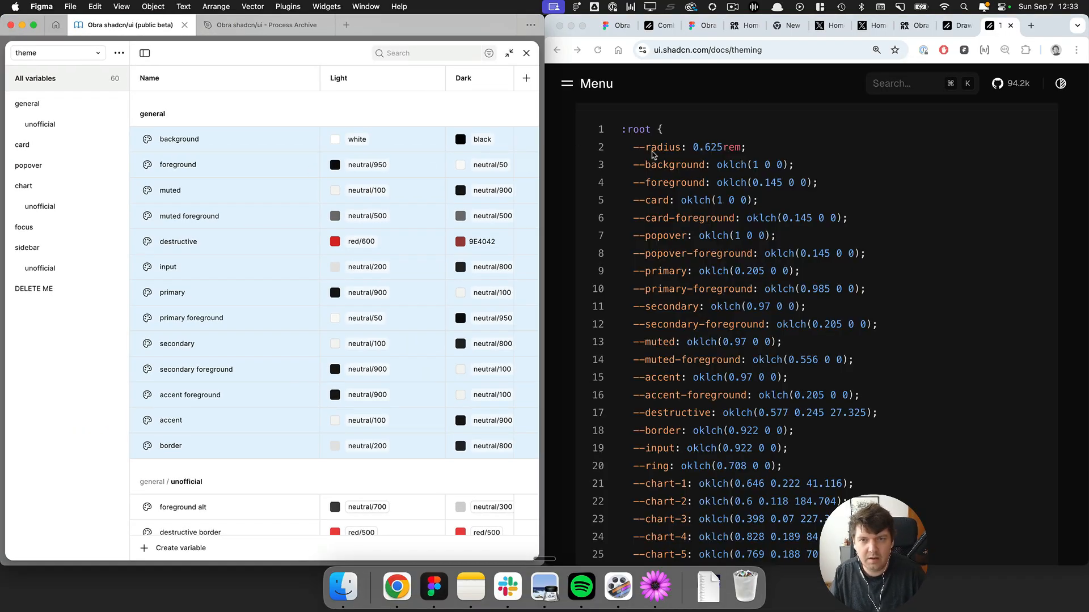
Compare the card, popover, chart and general variable groups against the docs' :root variable list.
click(653, 157)
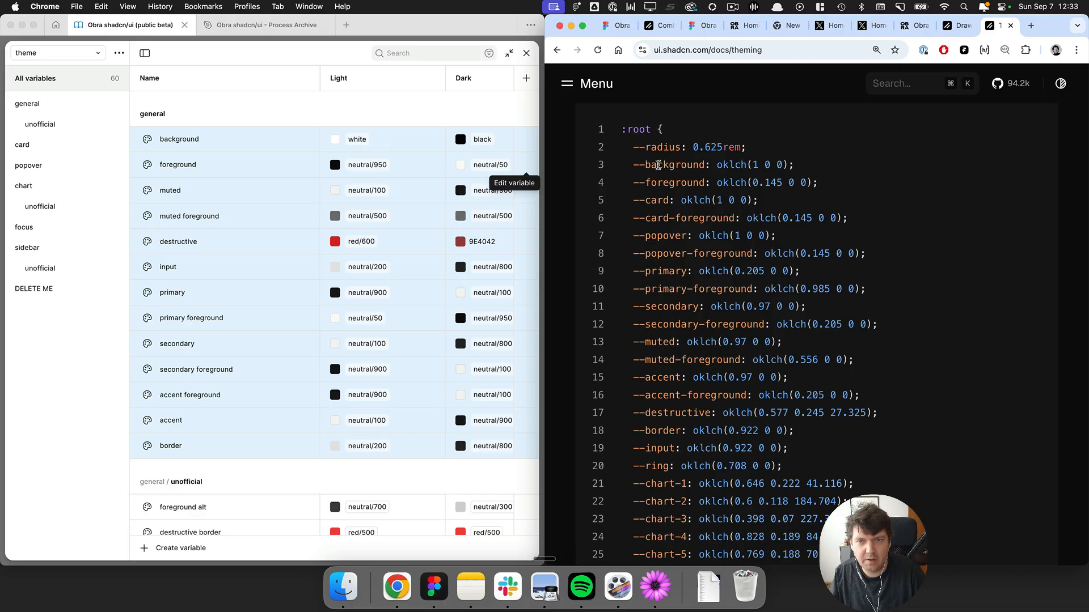
click(215, 336)
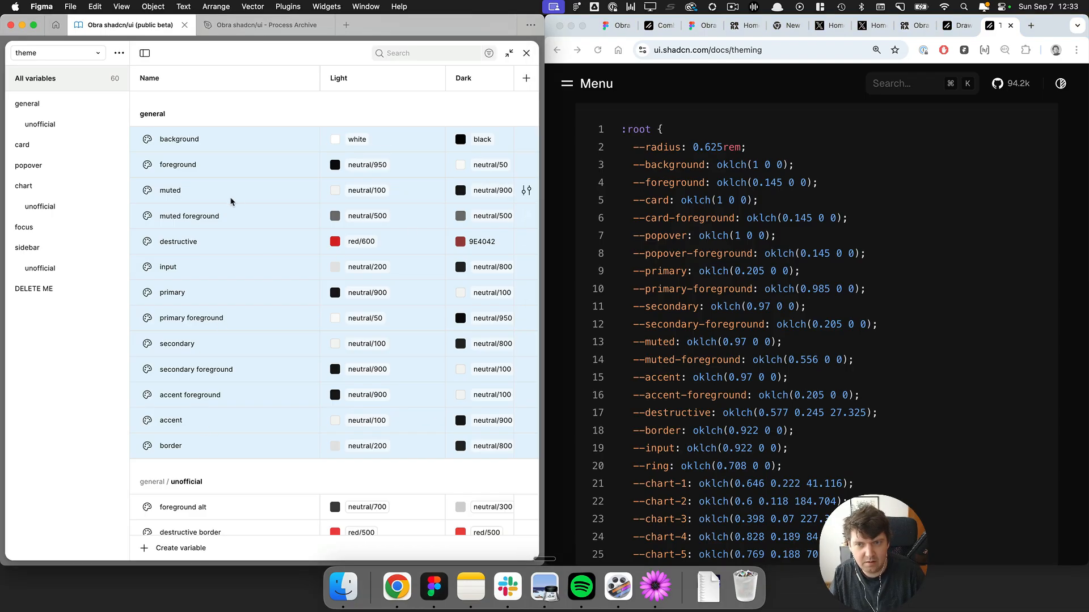
drag(659, 202, 663, 221)
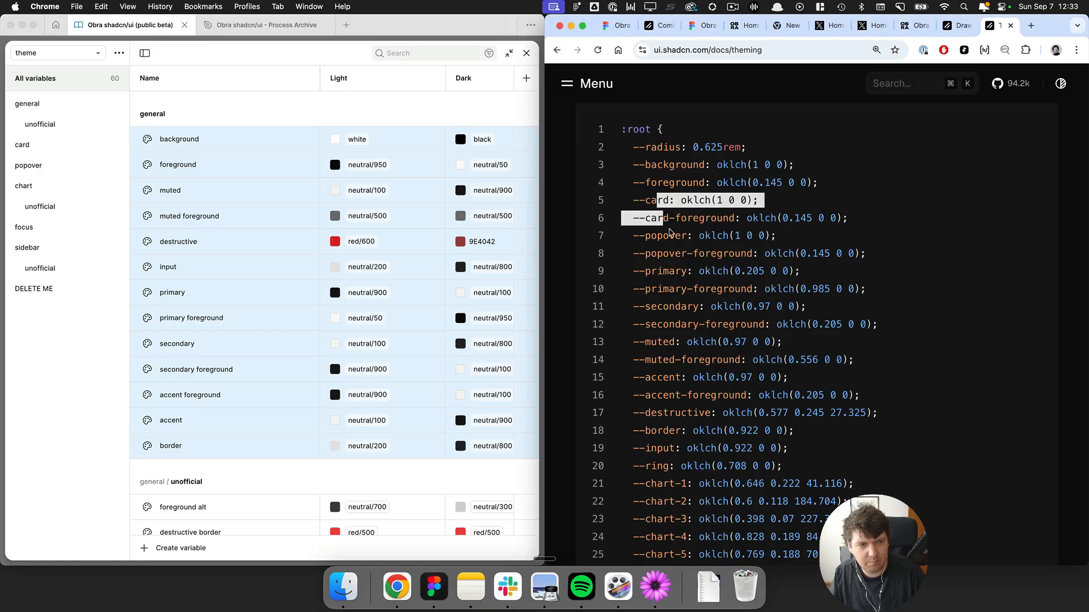
click(670, 233)
scroll(250, 266, down, 10)
click(213, 464)
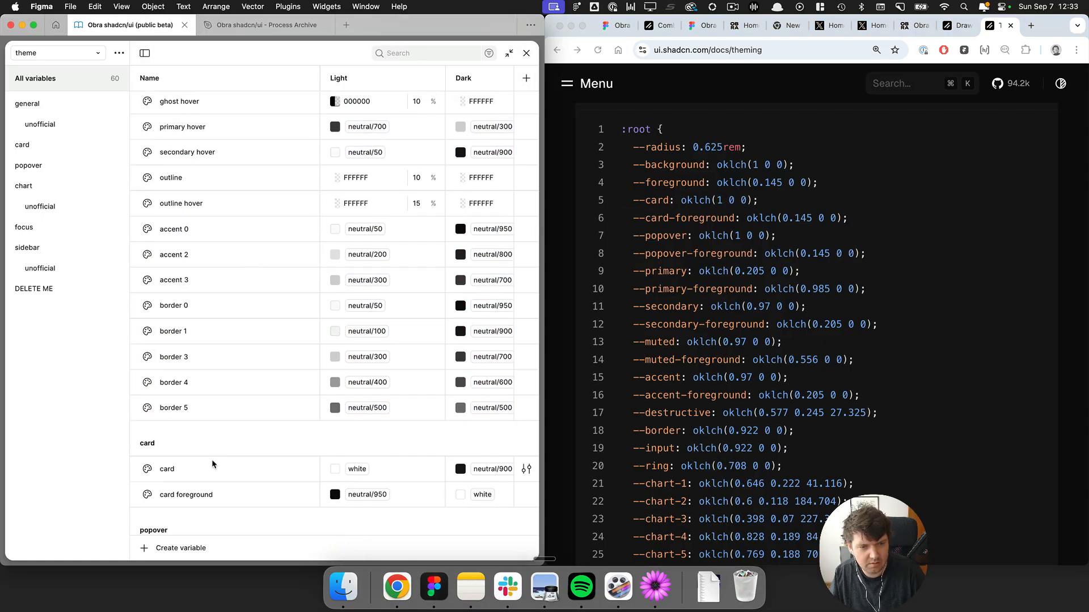
scroll(213, 464, down, 2)
click(45, 187)
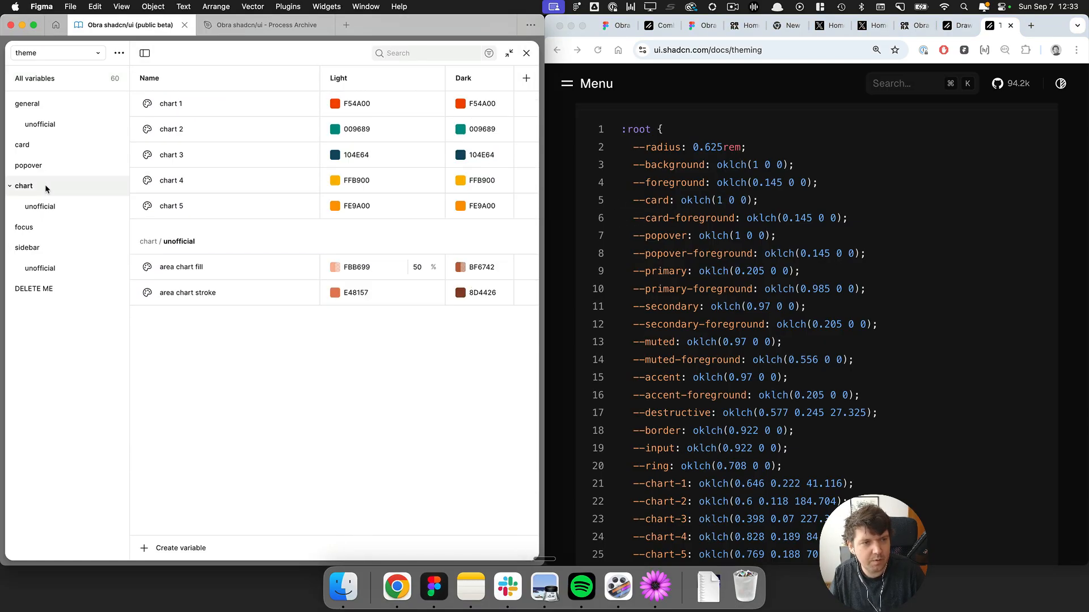
click(43, 164)
click(42, 142)
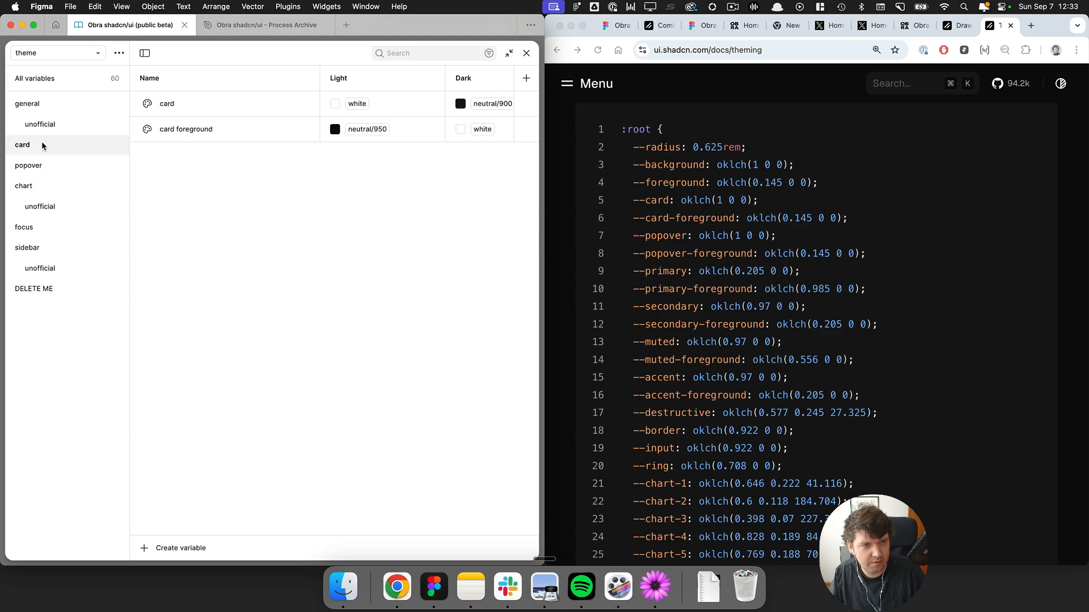
click(43, 161)
click(48, 149)
shift+click(47, 169)
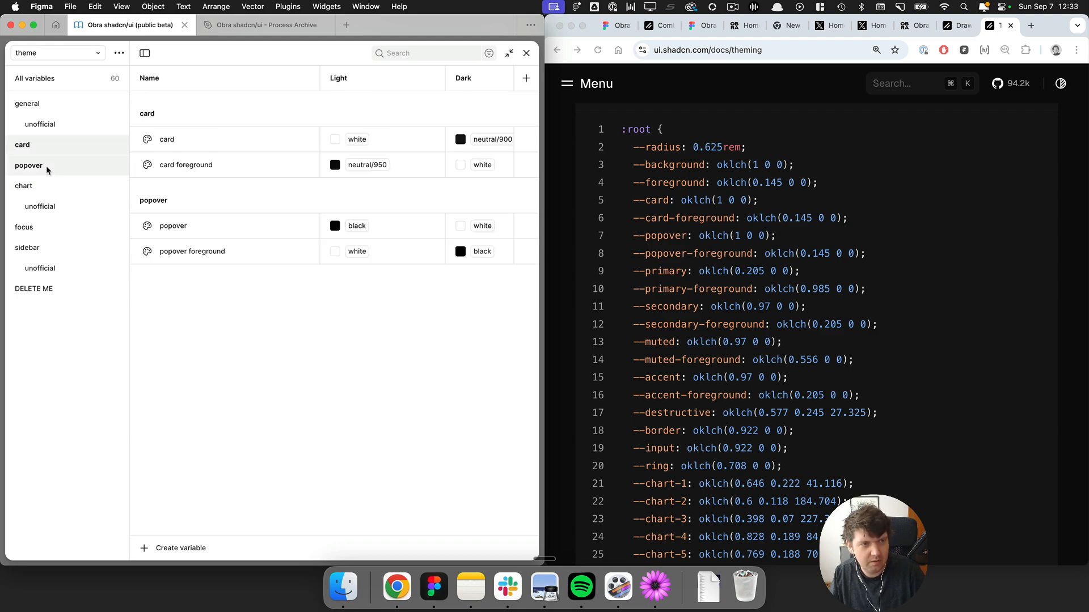
click(60, 107)
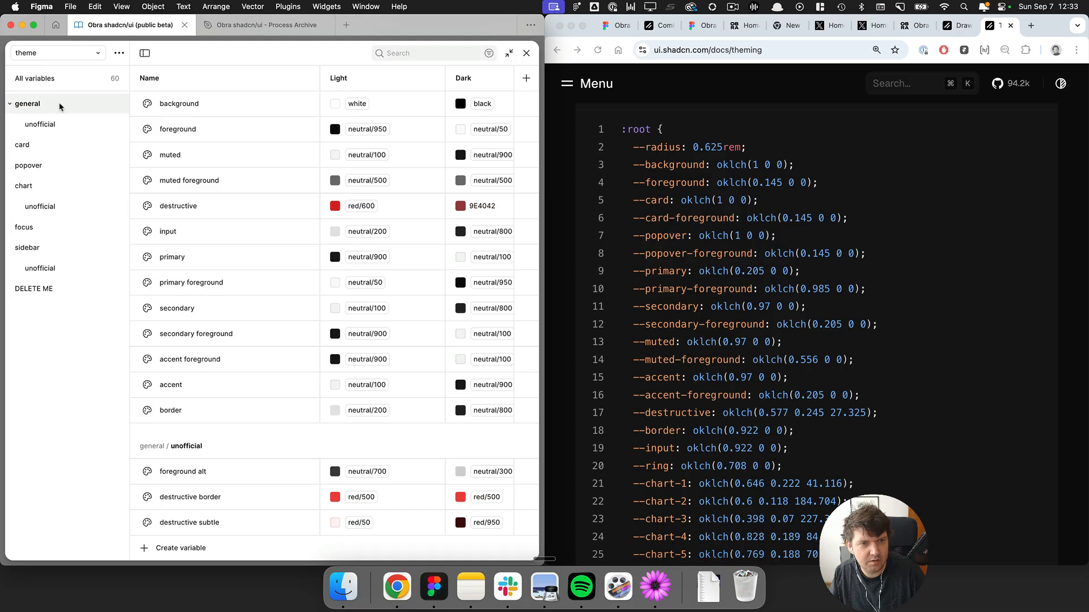
Reorder the general variables so primary, primary foreground, secondary and secondary foreground follow foreground.
click(748, 182)
click(167, 150)
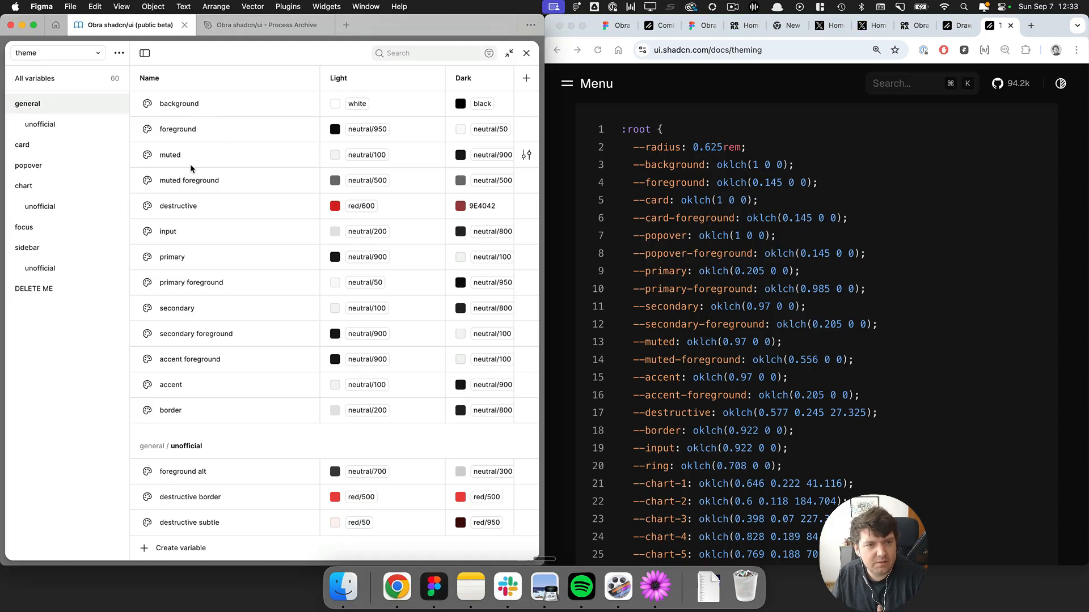
click(192, 284)
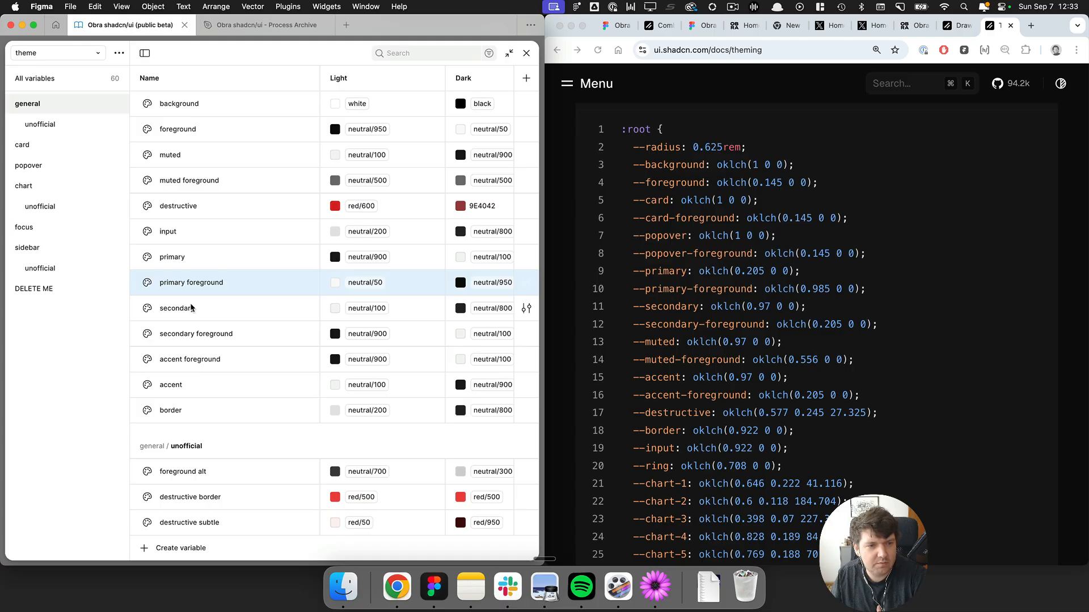
drag(182, 259, 171, 168)
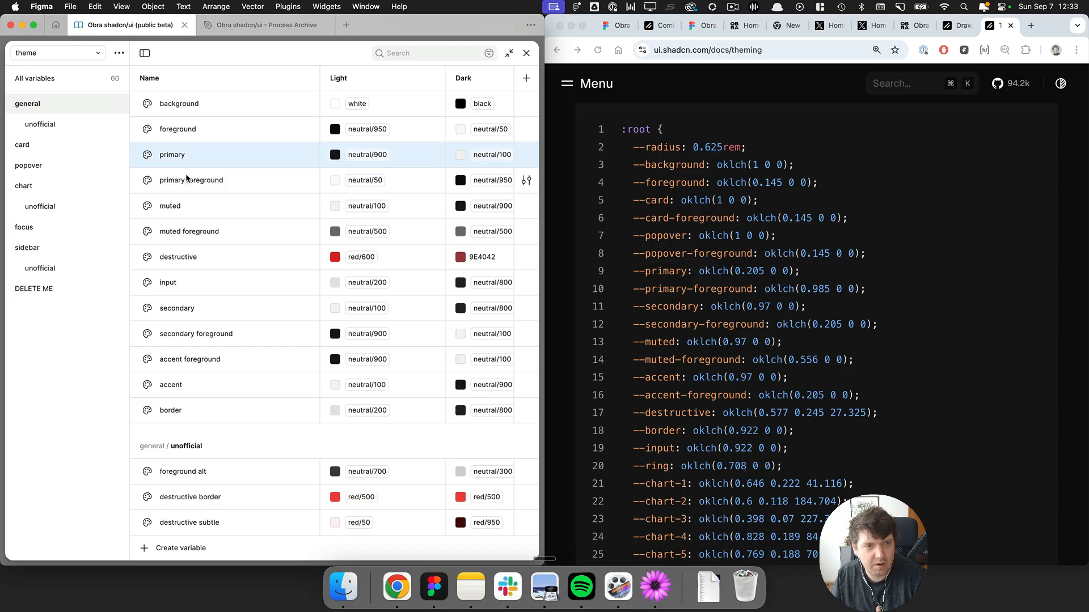
drag(179, 311, 182, 199)
drag(194, 335, 196, 221)
Move the accent and accent foreground variables up to follow muted foreground.
click(265, 284)
click(632, 378)
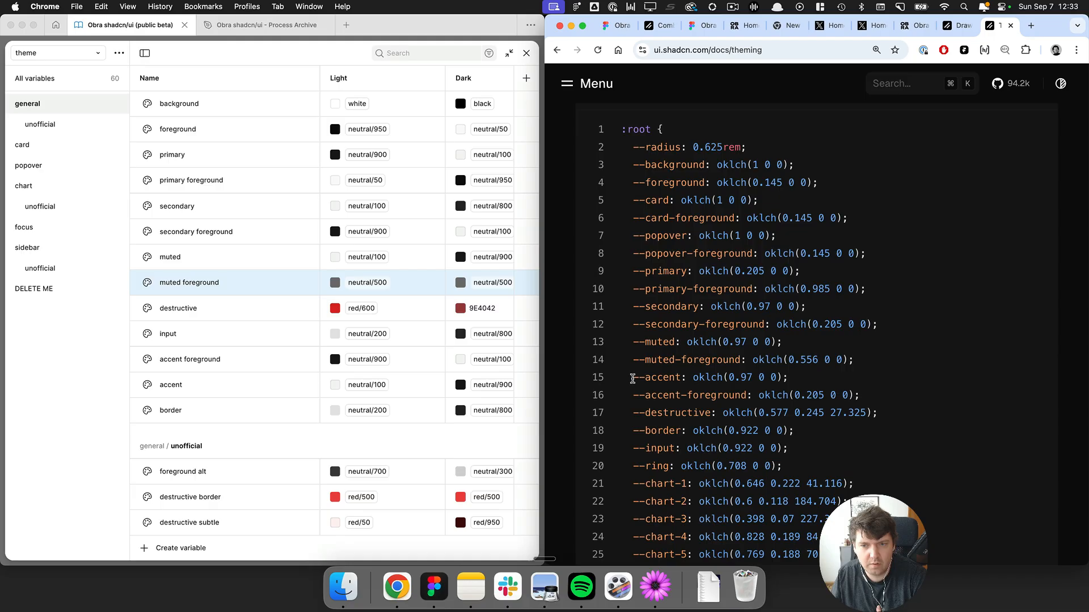
click(207, 332)
drag(179, 386, 193, 332)
Move the border variable above input to match the docs order.
click(715, 405)
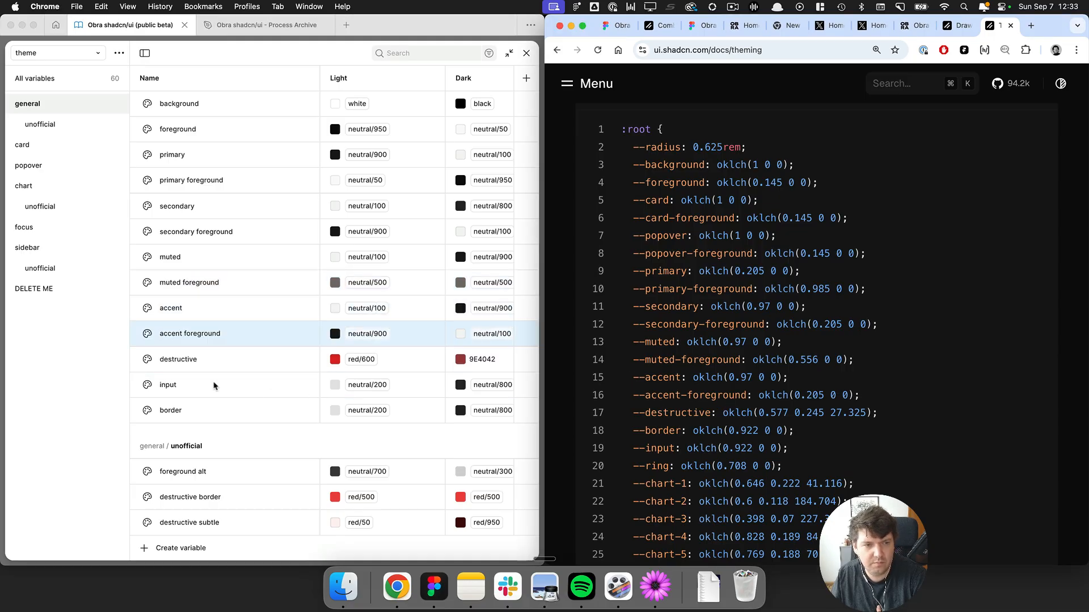
click(213, 386)
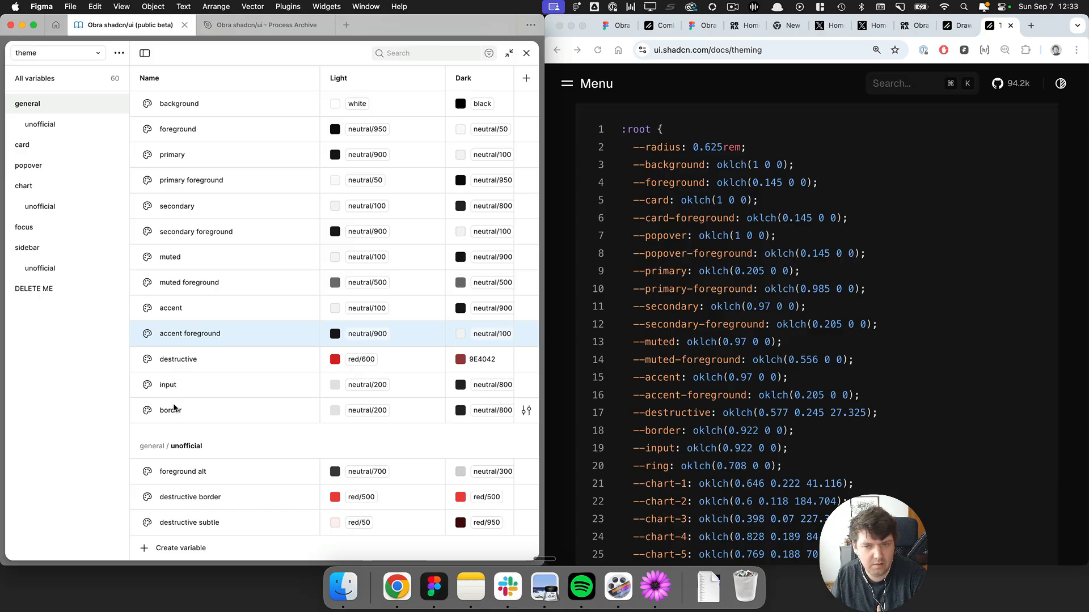
drag(174, 409, 187, 384)
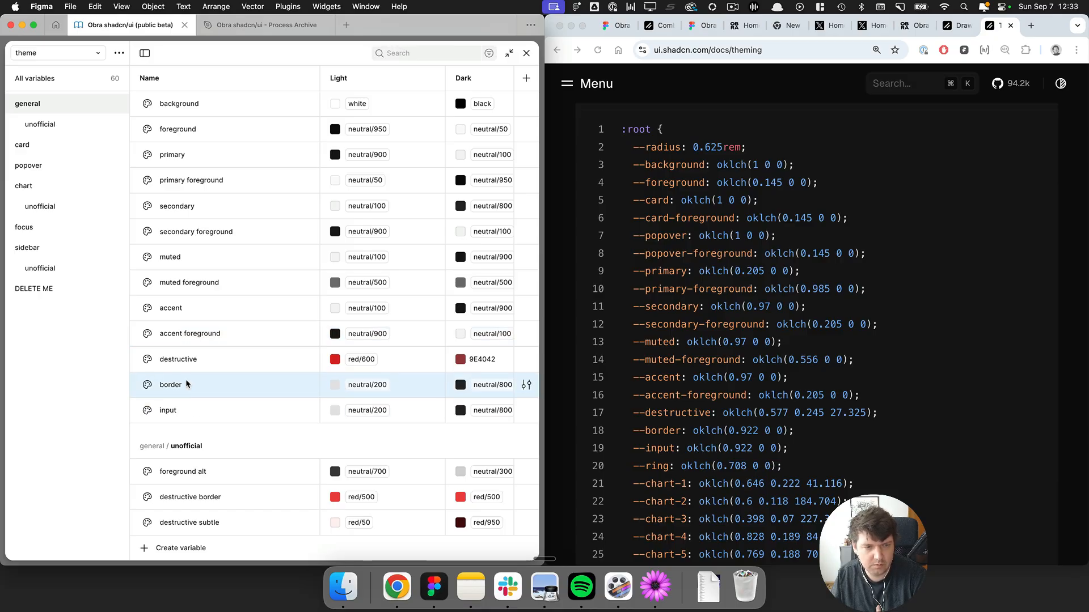
click(185, 417)
scroll(216, 315, down, 5)
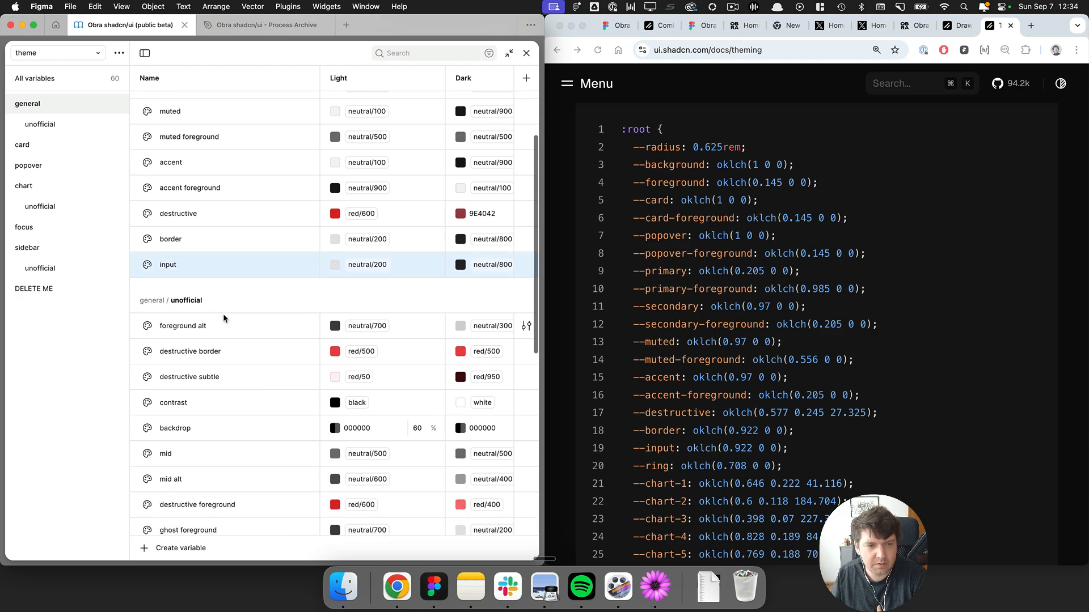
scroll(223, 316, down, 5)
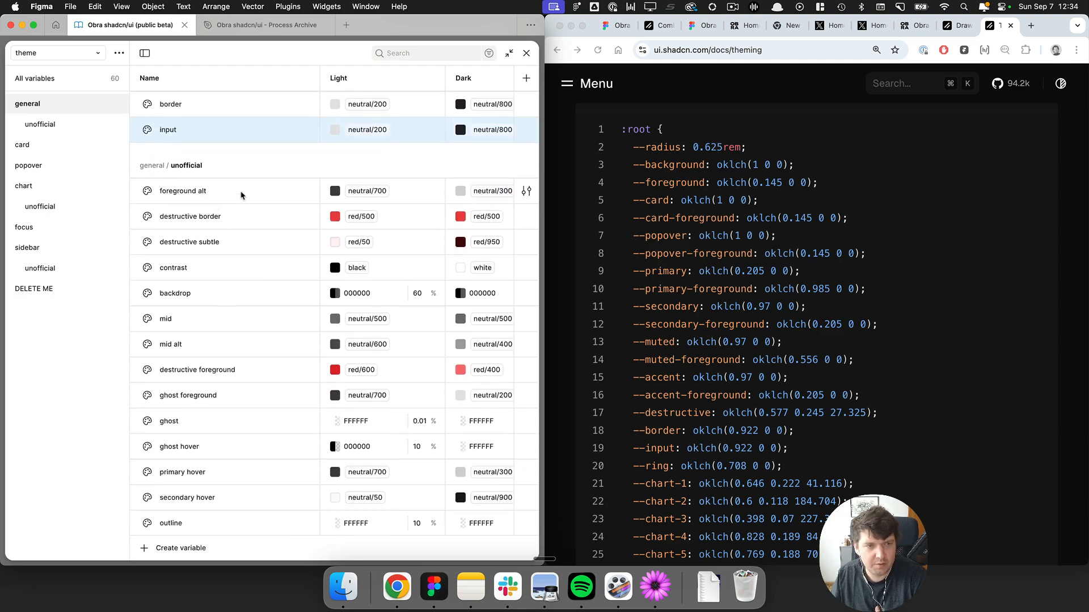
Compare the unofficial general variables with the docs' :root variable list.
click(242, 199)
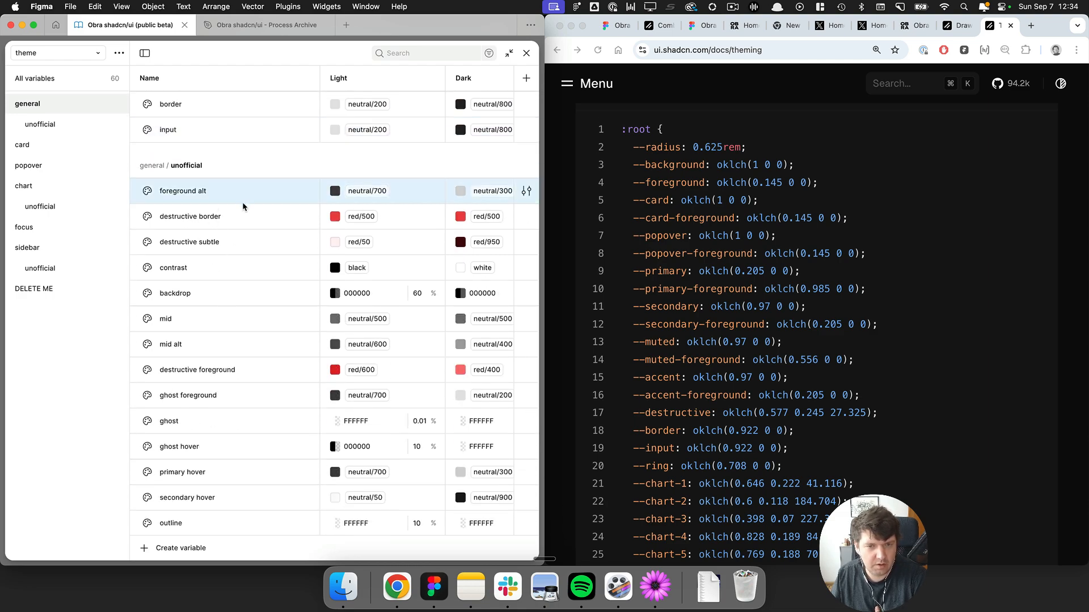
scroll(242, 202, down, 4)
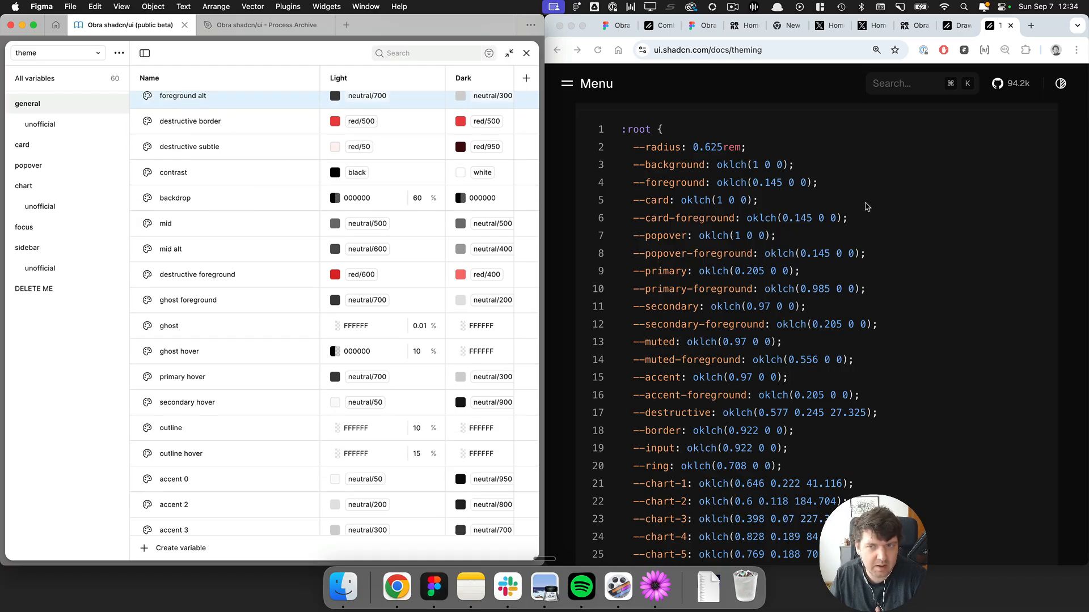
click(818, 194)
drag(682, 200, 784, 535)
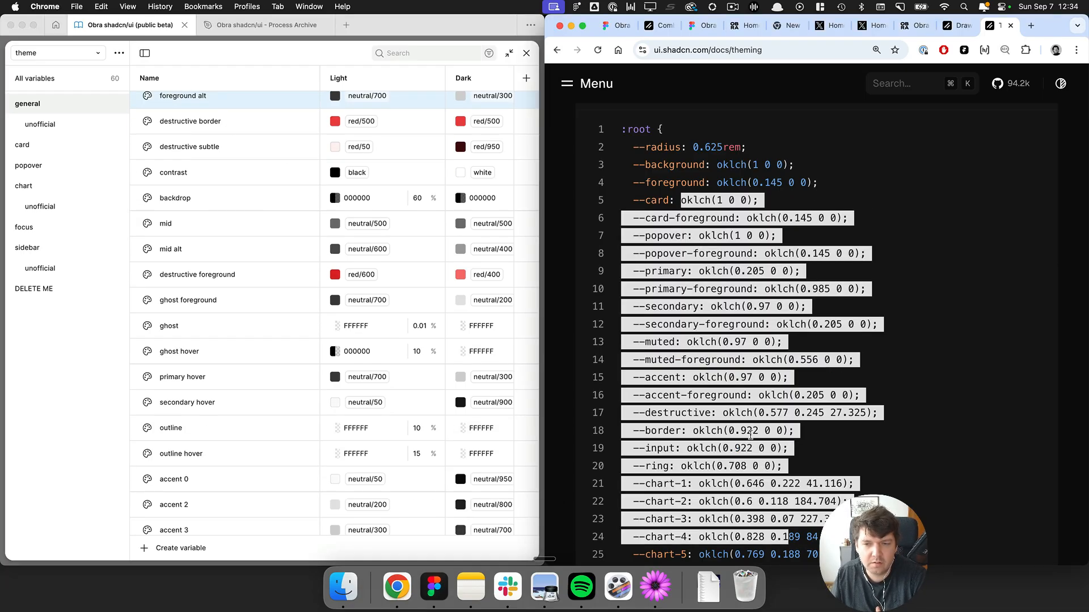
scroll(784, 534, down, 5)
click(657, 307)
drag(658, 309, 720, 364)
click(722, 370)
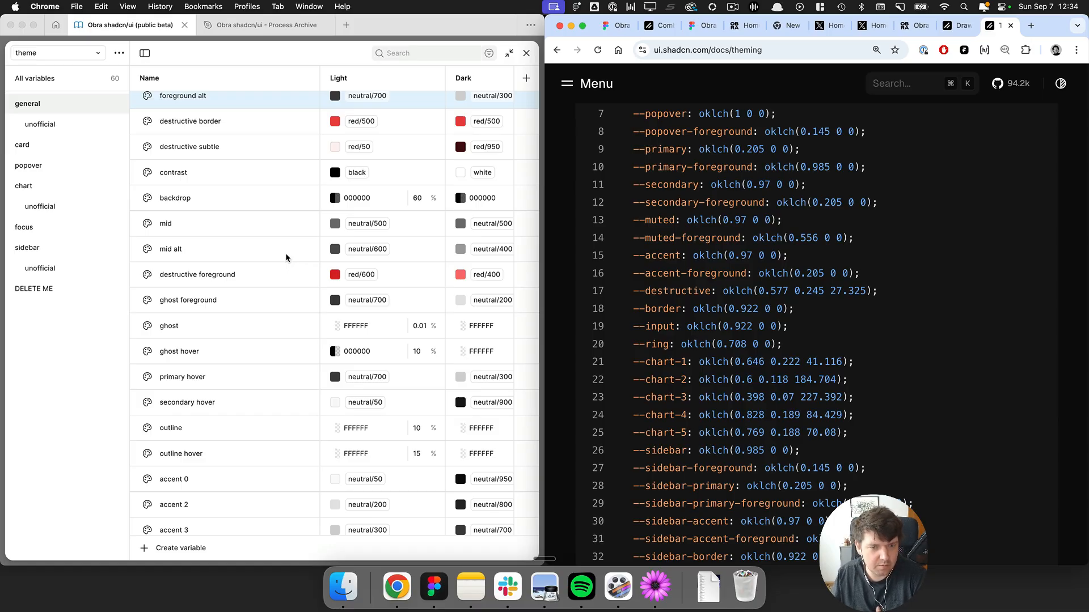
Inspect the accent 0–3 and border 0–5 variables in the unofficial general group.
scroll(285, 257, down, 5)
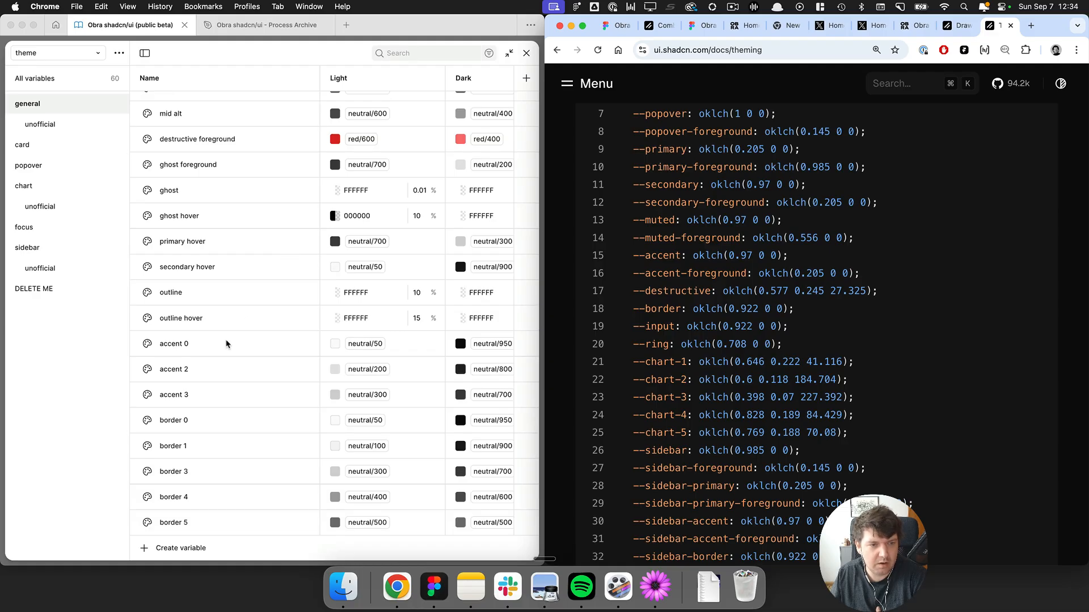
click(211, 339)
click(187, 344)
click(209, 370)
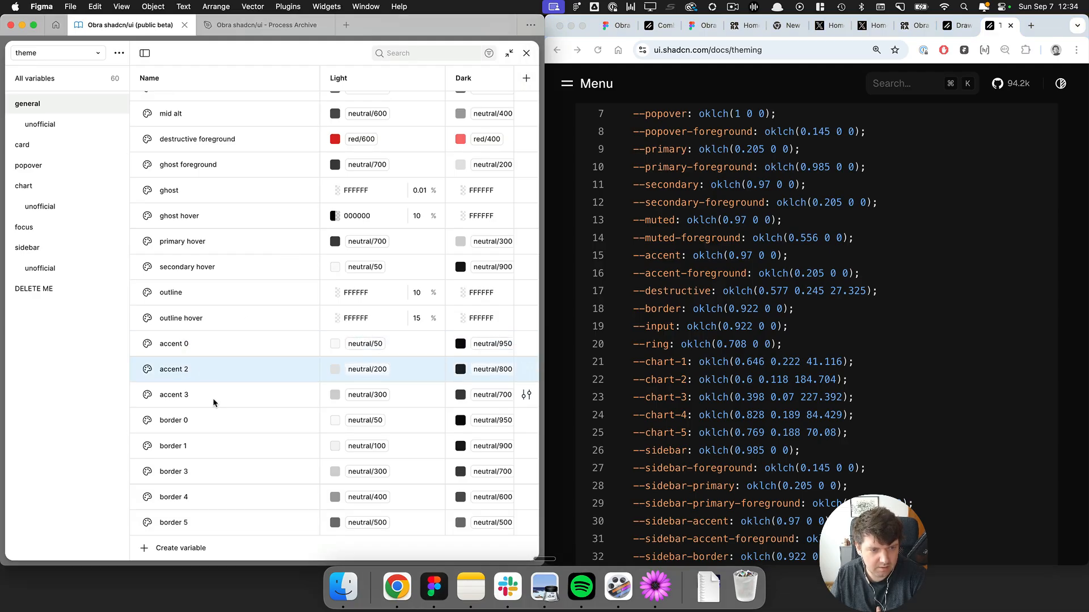
click(212, 397)
click(198, 347)
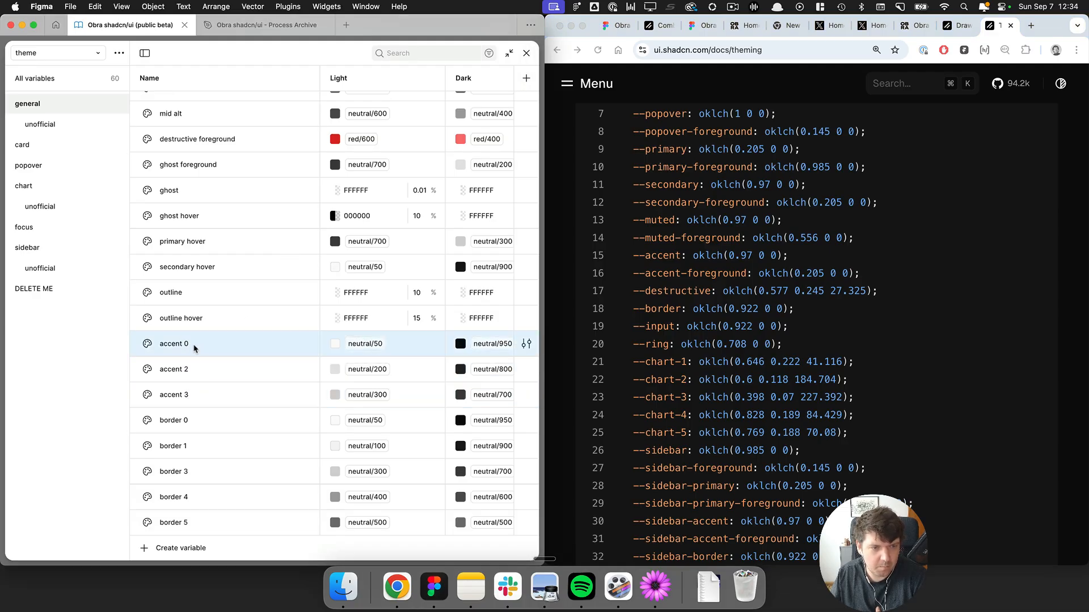
click(185, 379)
click(193, 401)
click(197, 424)
click(196, 446)
click(199, 471)
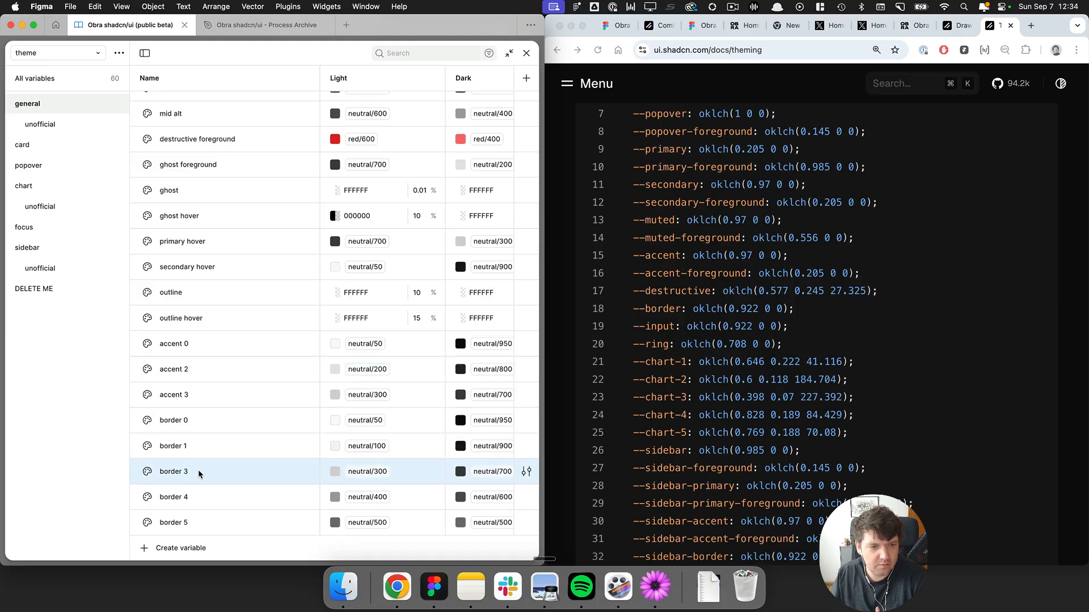
click(214, 496)
click(229, 521)
click(192, 351)
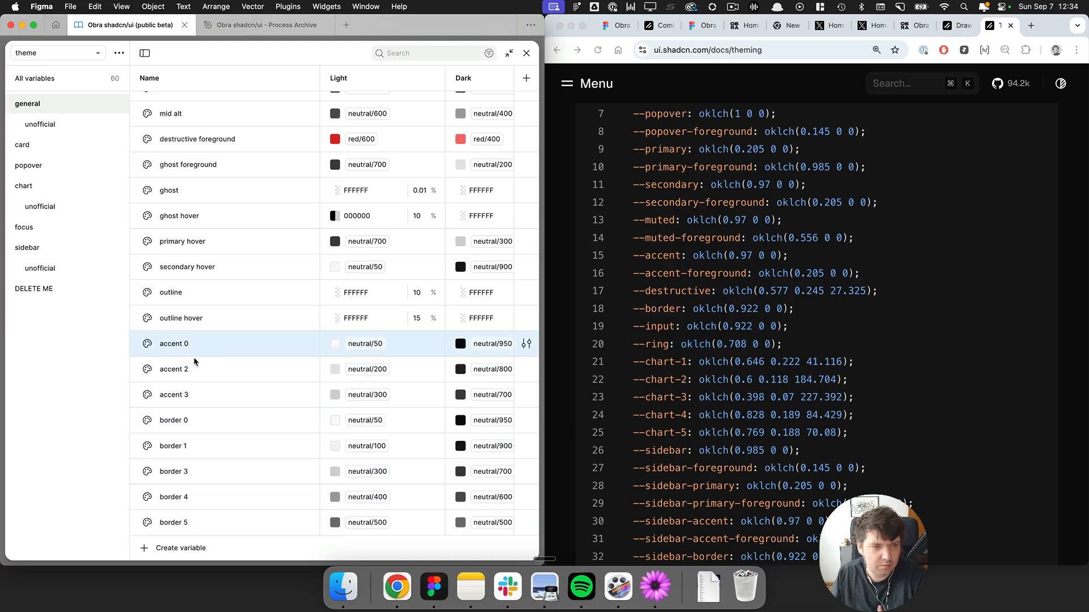
click(194, 367)
click(196, 391)
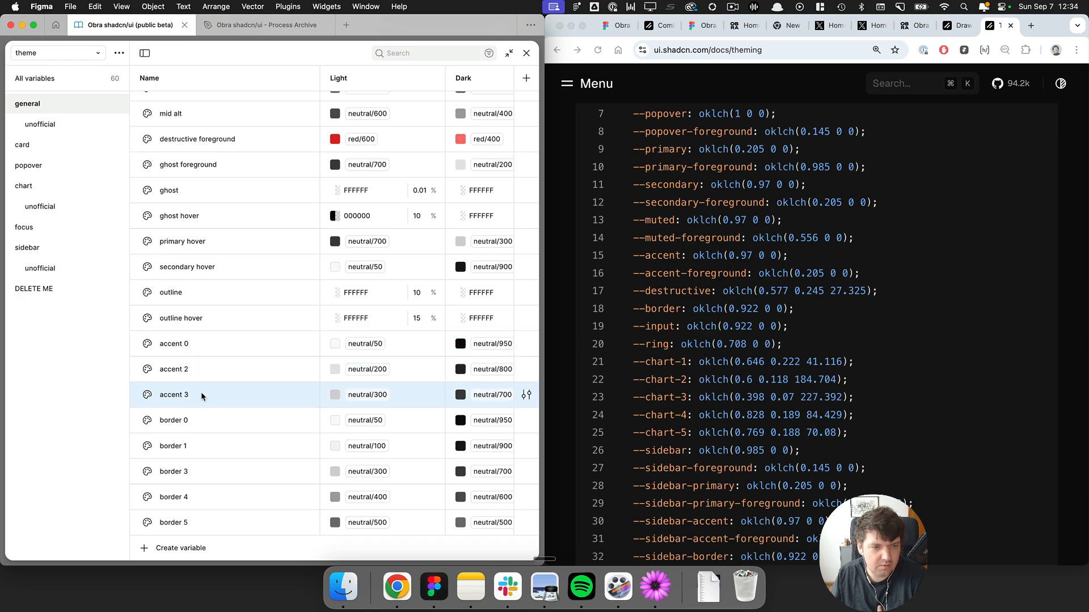
click(193, 423)
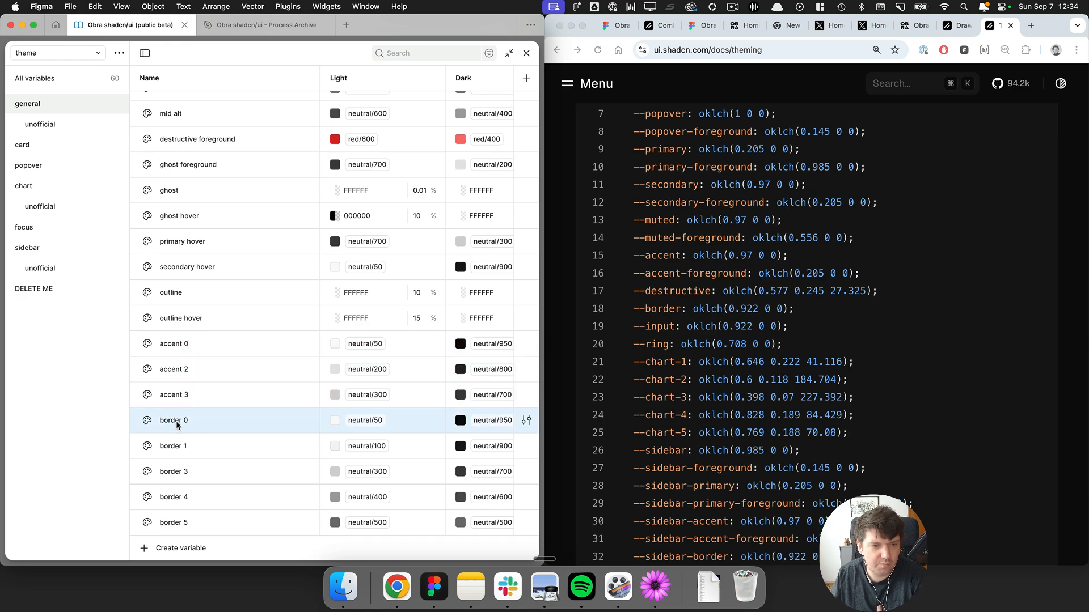
click(206, 449)
click(203, 474)
click(220, 519)
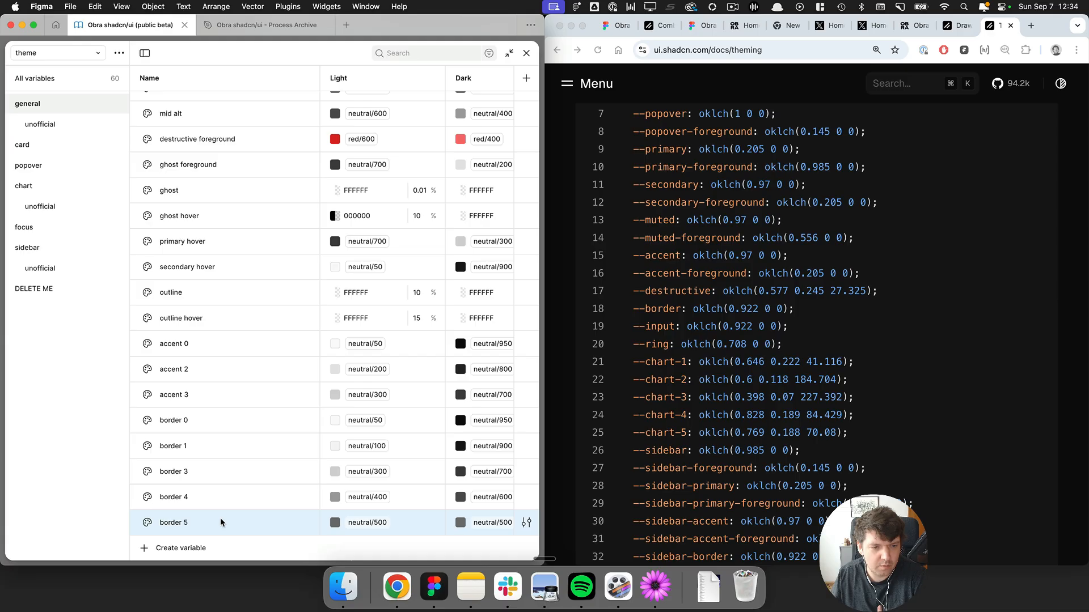
click(221, 491)
click(205, 343)
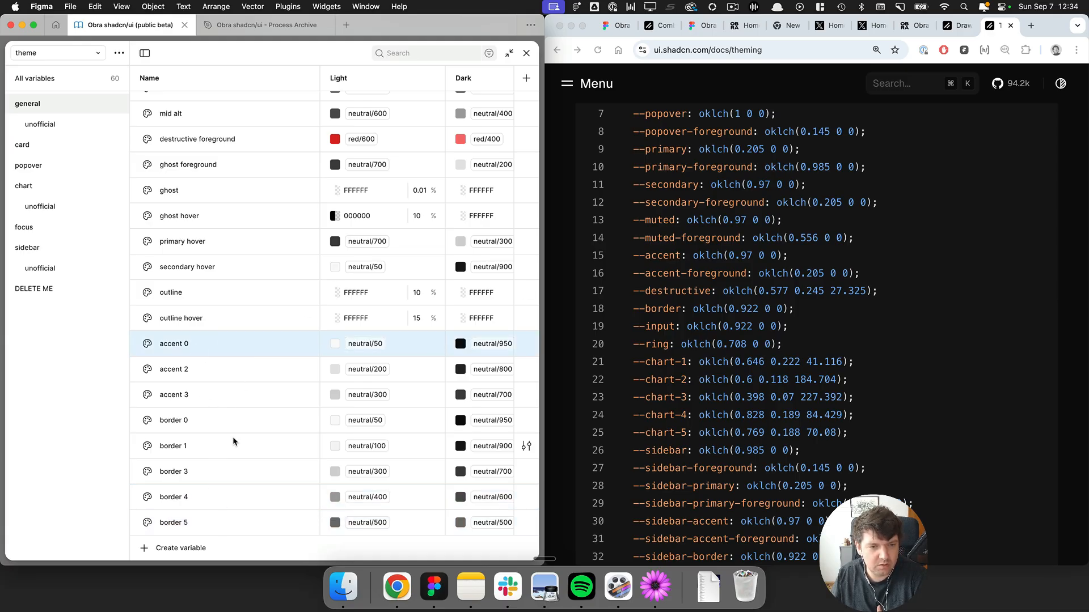
Check the hex values behind the accent, border and numbered accent/border variables' colour aliases.
scroll(237, 410, up, 10)
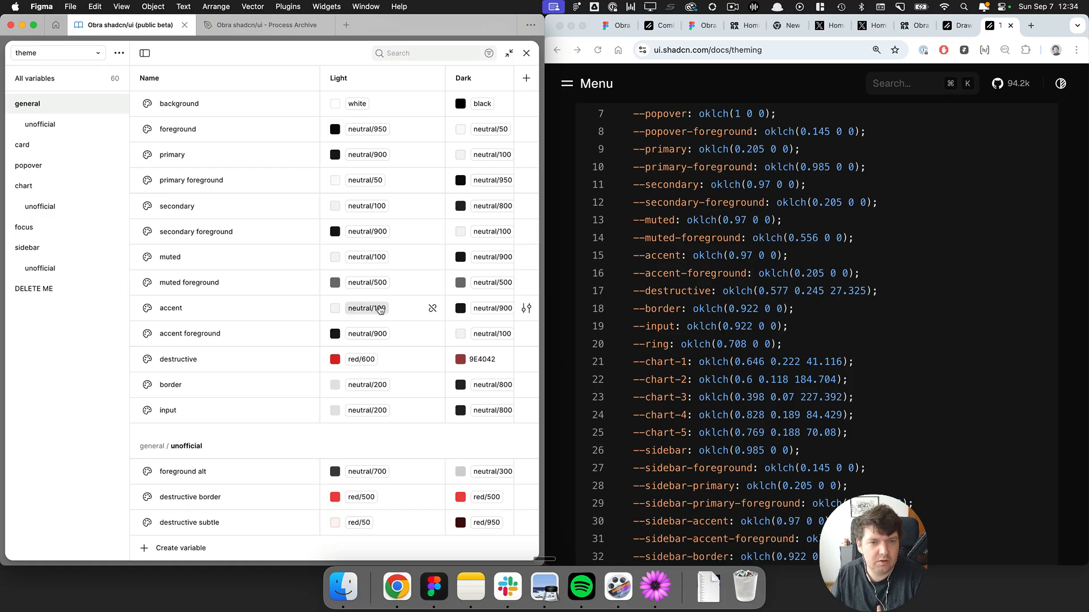
click(411, 307)
scroll(410, 308, right, 3)
scroll(411, 308, left, 3)
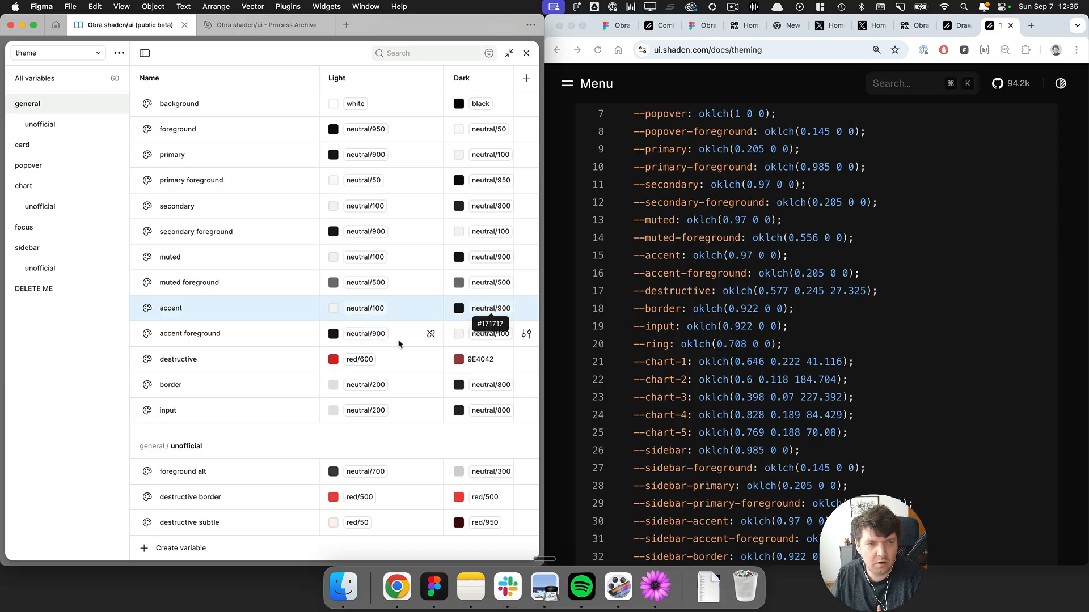
scroll(416, 339, down, 10)
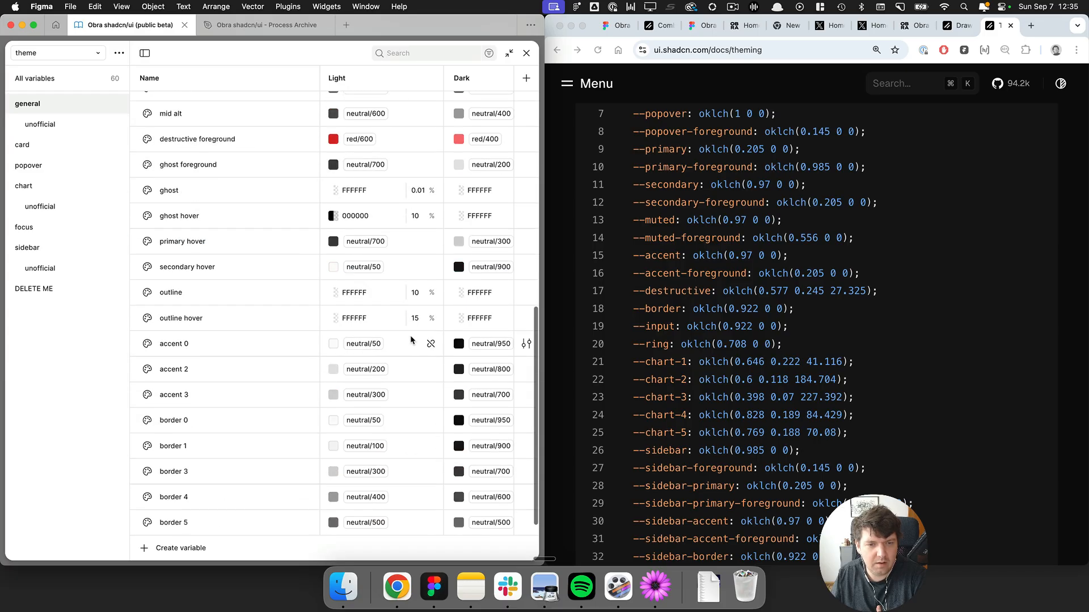
click(410, 426)
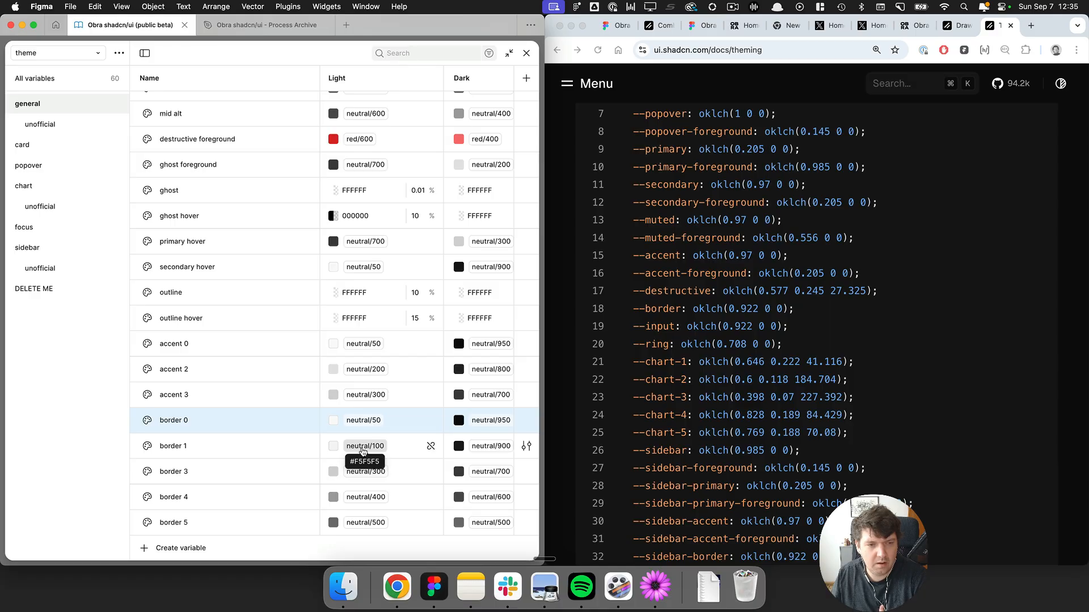
scroll(304, 341, up, 10)
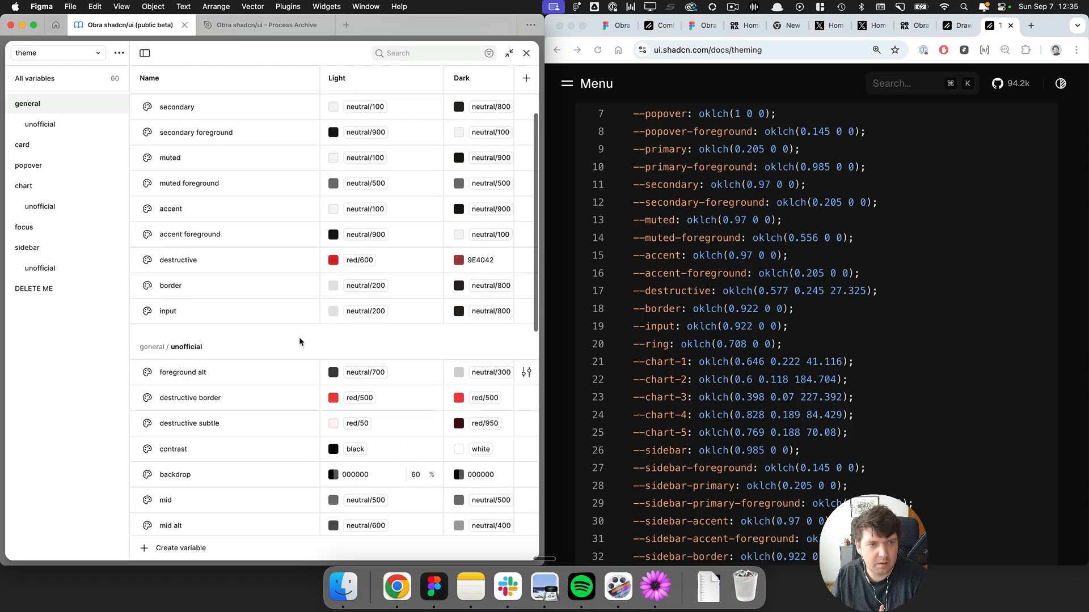
click(358, 308)
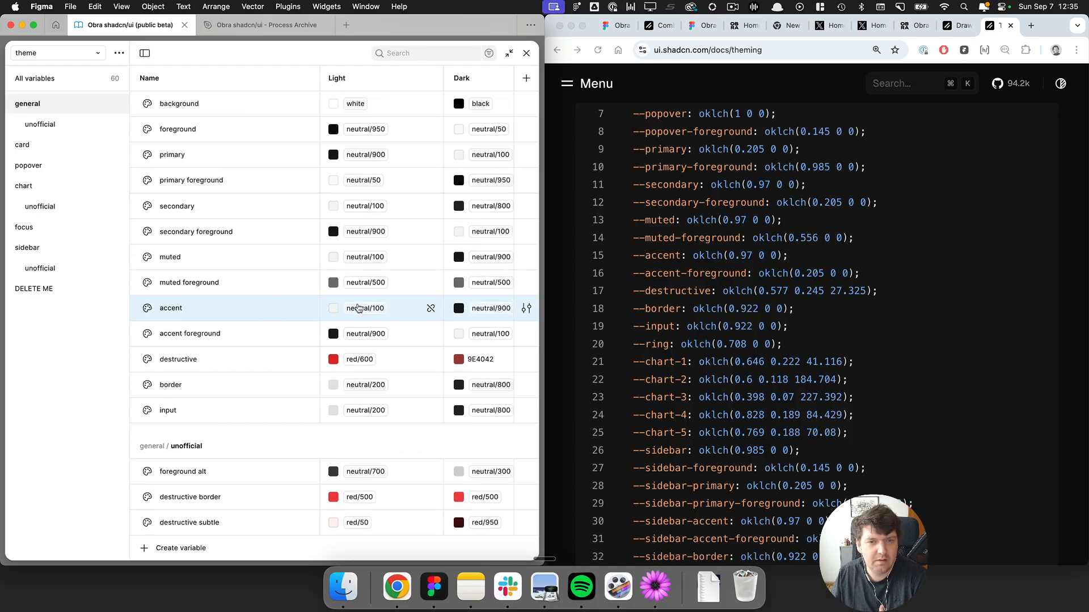
scroll(352, 337, down, 10)
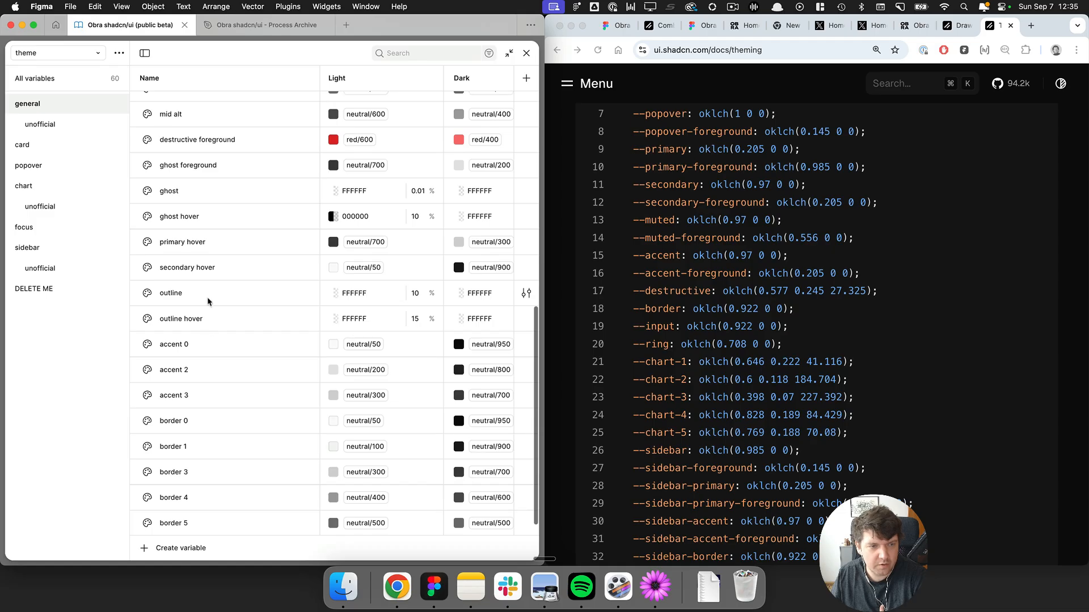
click(239, 350)
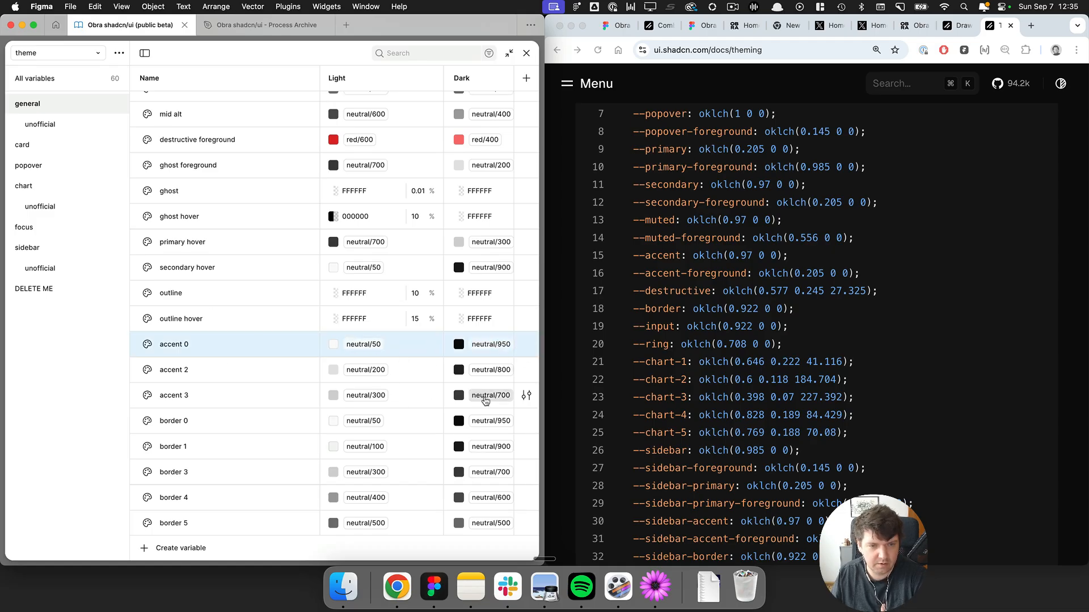
scroll(406, 294, up, 10)
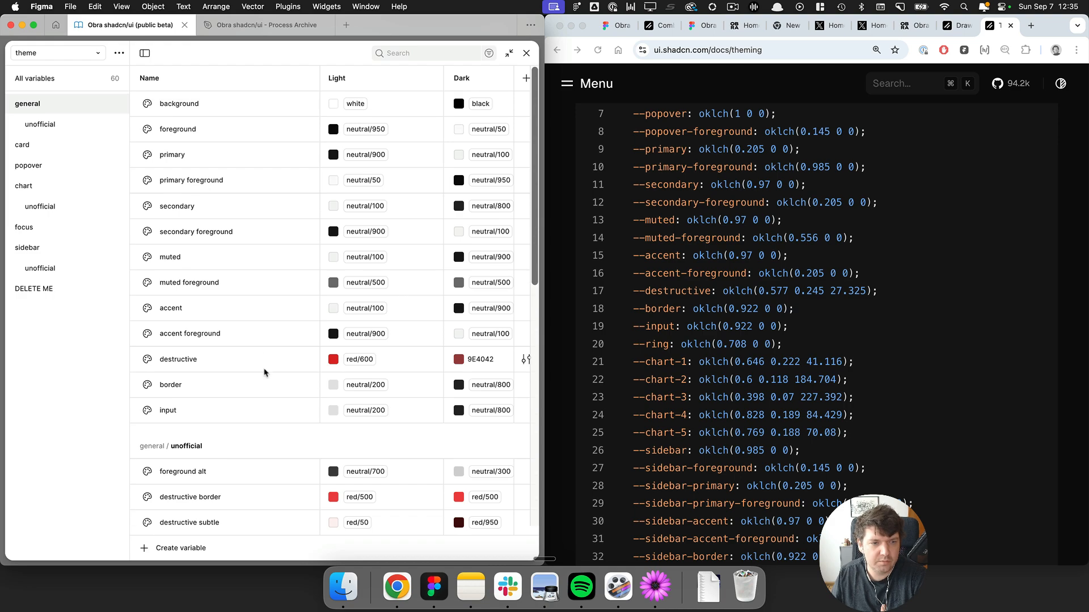
click(288, 385)
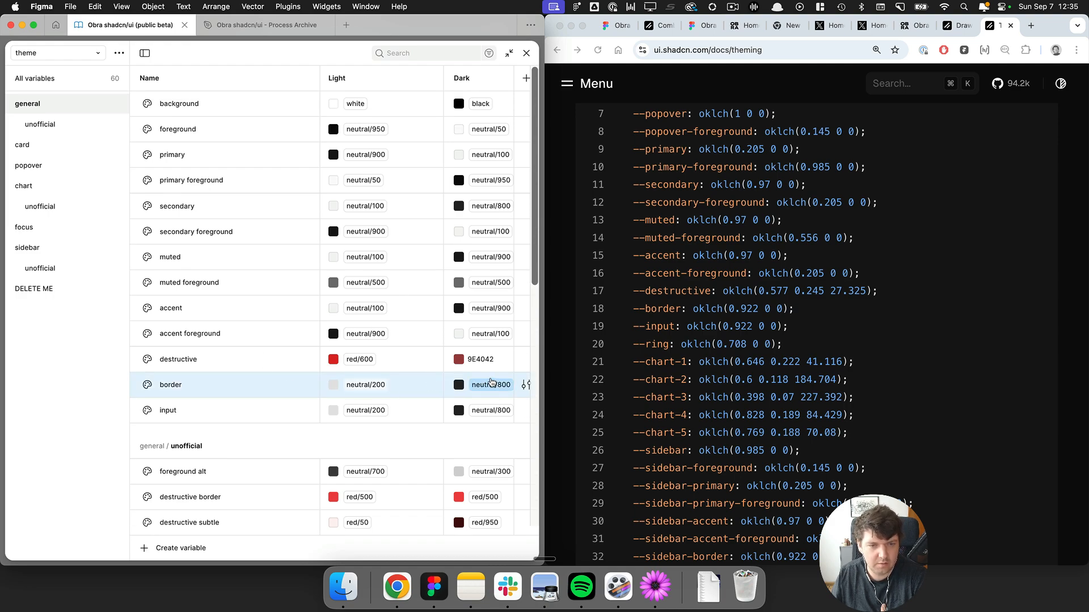
scroll(491, 382, down, 10)
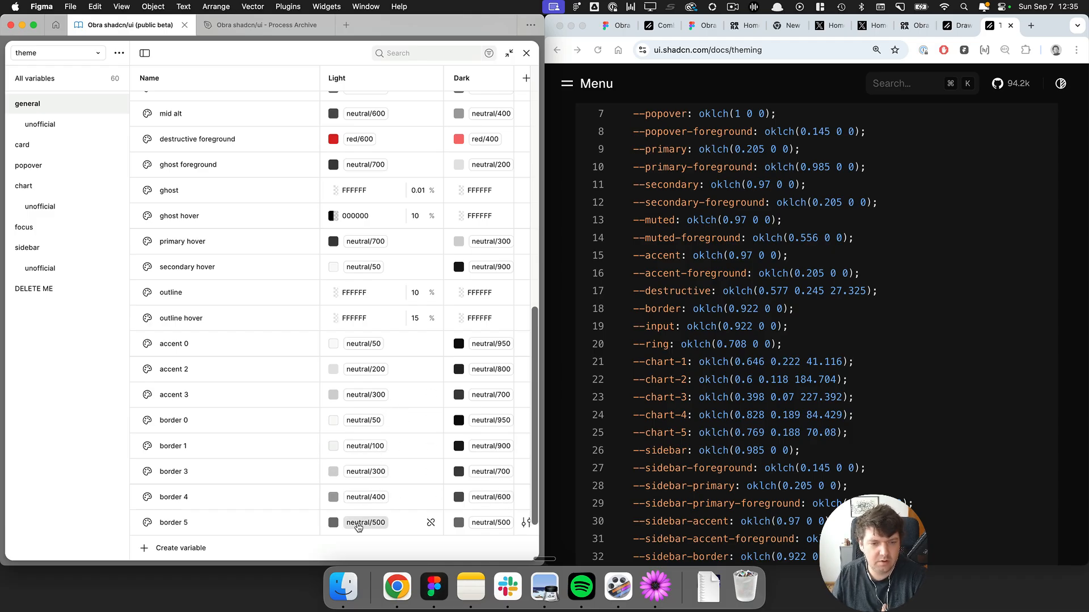
Close the variables panel and navigate the canvas to the Sonner component section.
click(527, 53)
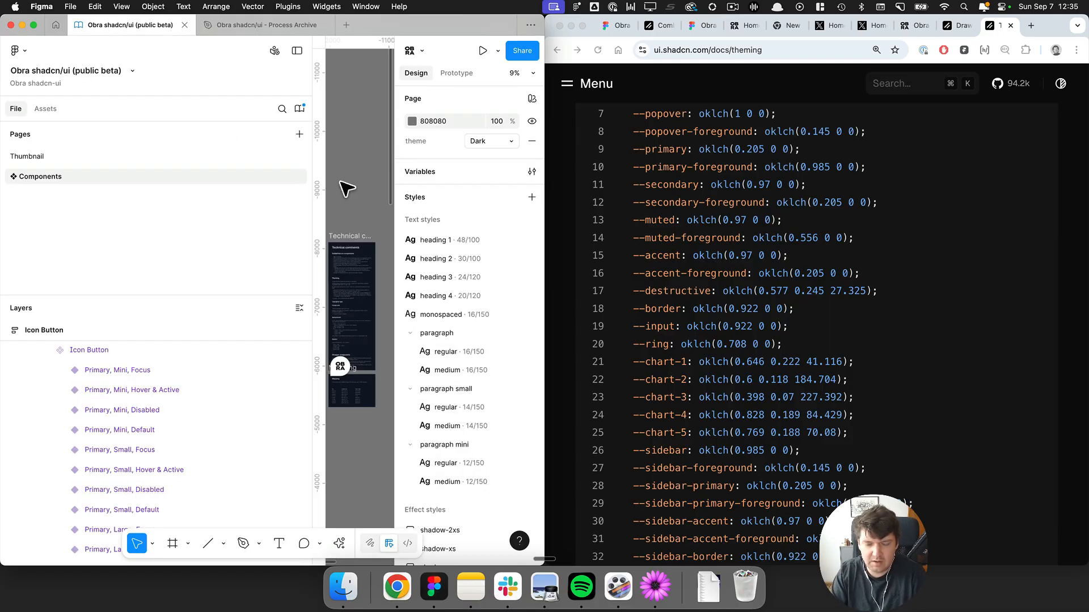
key(super+backslash)
scroll(346, 186, up, 5)
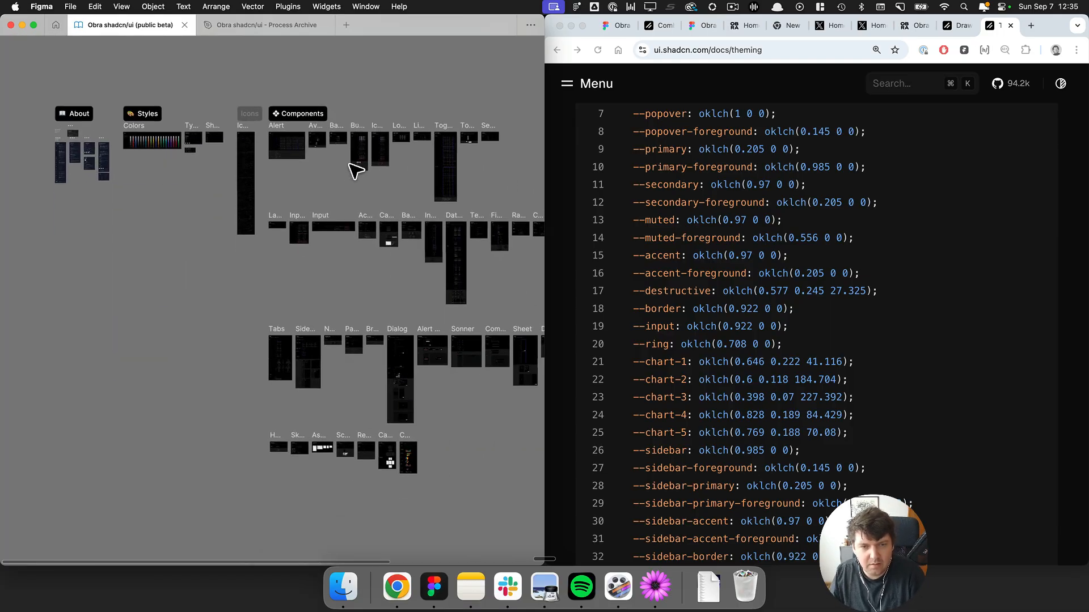
scroll(505, 413, down, 1)
scroll(495, 348, up, 10)
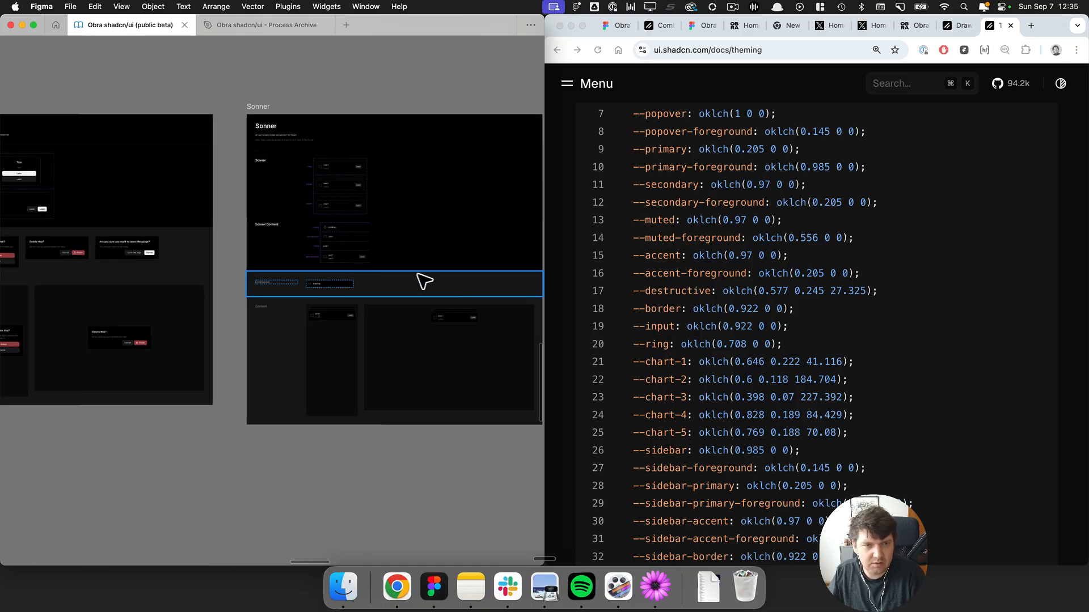
scroll(312, 170, up, 5)
scroll(461, 231, up, 4)
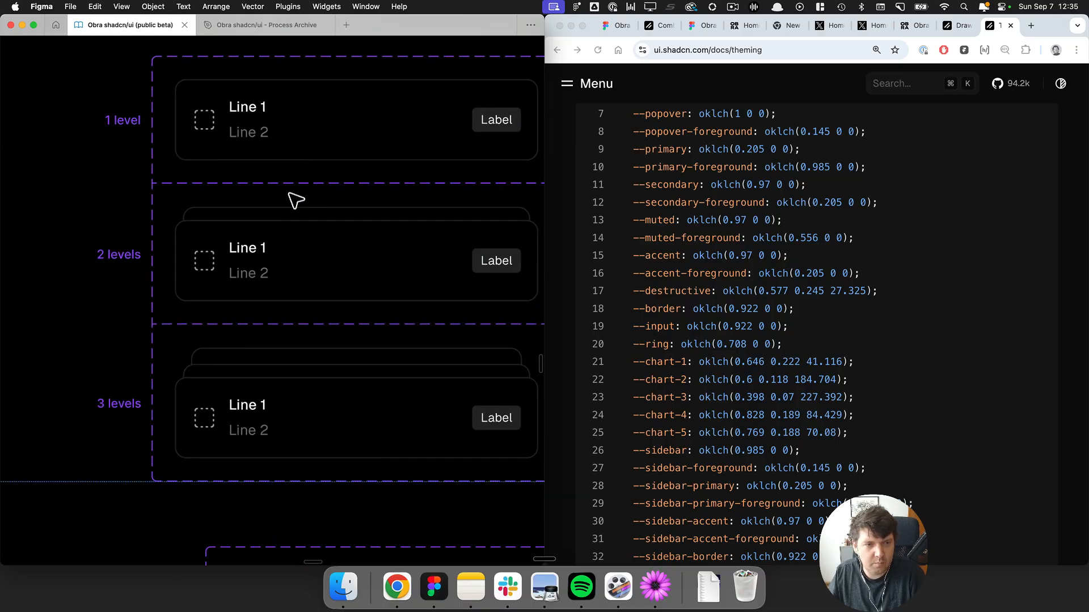
Search the shadcn docs for sonner and open its component page.
click(813, 182)
key(super+k)
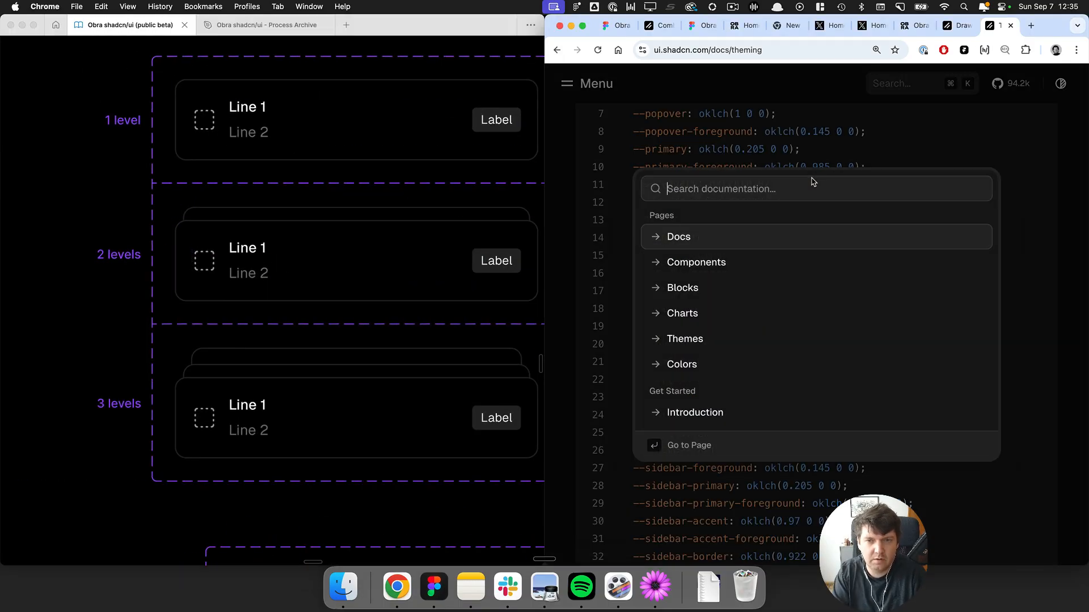
text(sonner)
key(Return)
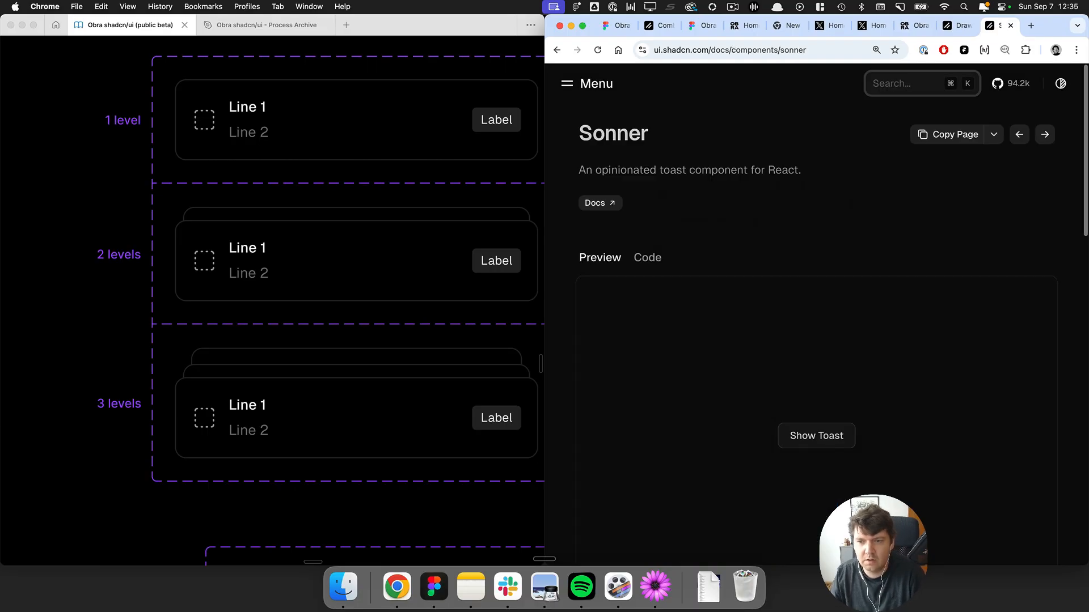
Preview the Sonner toast in the docs to compare its appearance.
scroll(783, 288, down, 2)
scroll(783, 288, down, 2)
click(825, 243)
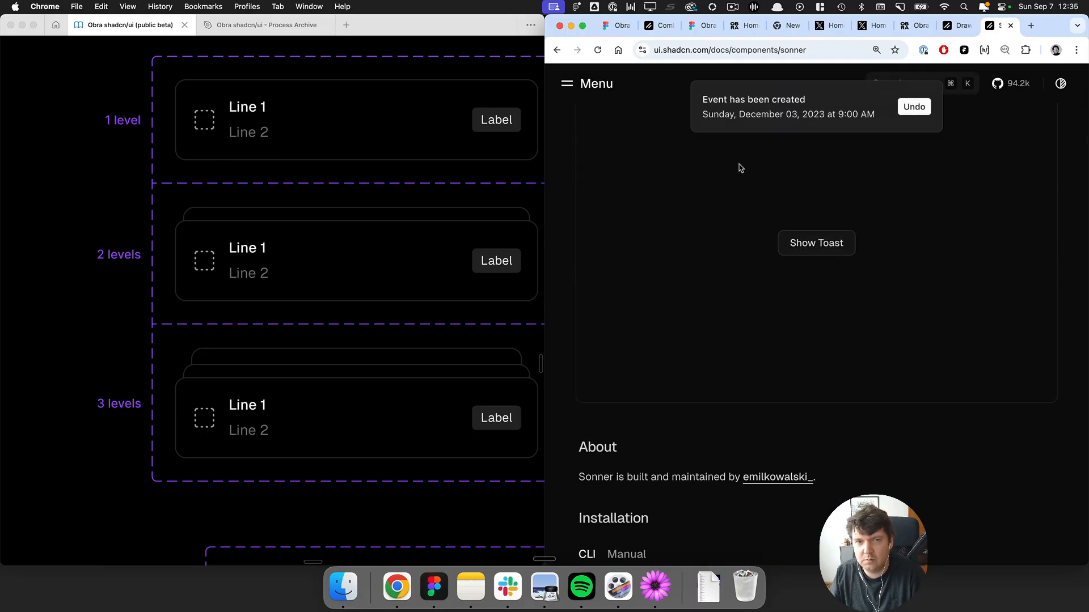
scroll(740, 167, up, 1)
click(801, 276)
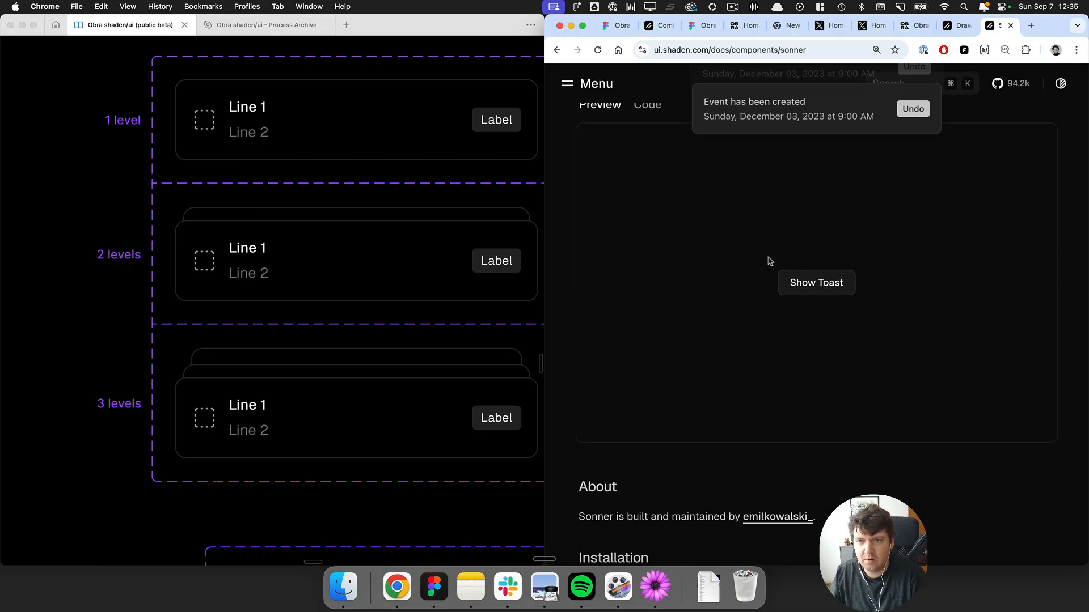
Select the Sonner components frame in the Figma file and bring back the interface panels.
click(289, 129)
scroll(303, 123, down, 6)
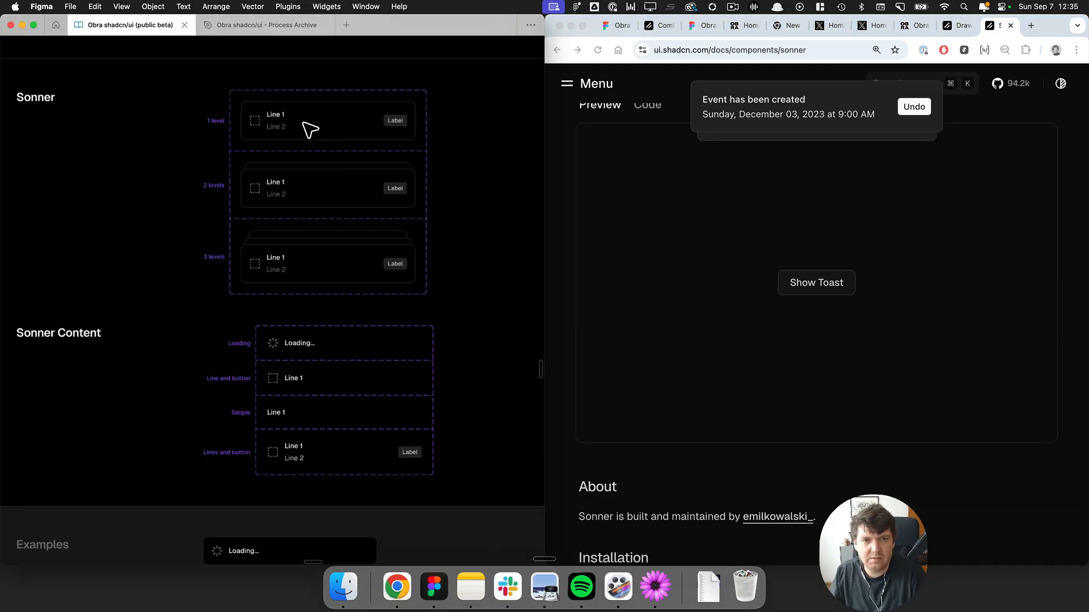
click(292, 122)
key(super+backslash)
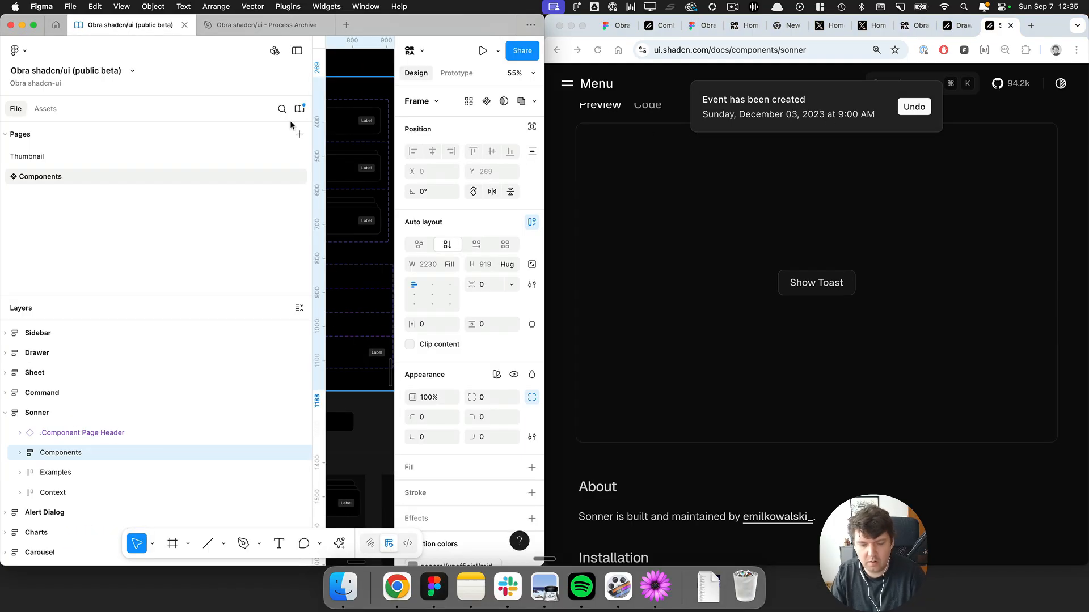
key(ctrl+alt+Return)
scroll(486, 153, left, 3)
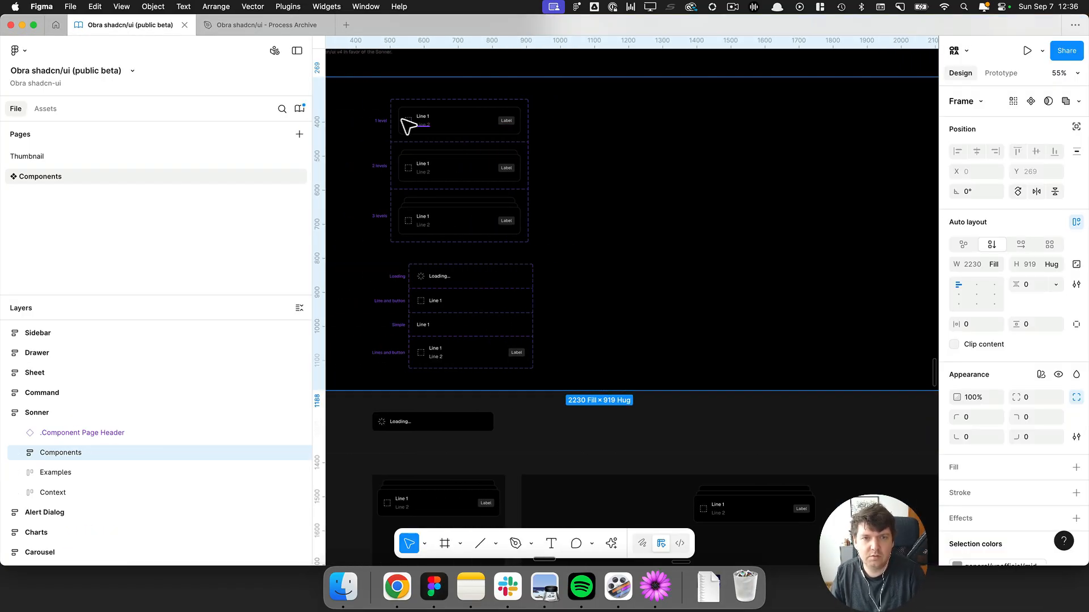
Set the fill of the 1 level Sonner variant to the card colour variable.
scroll(407, 126, up, 5)
click(445, 121)
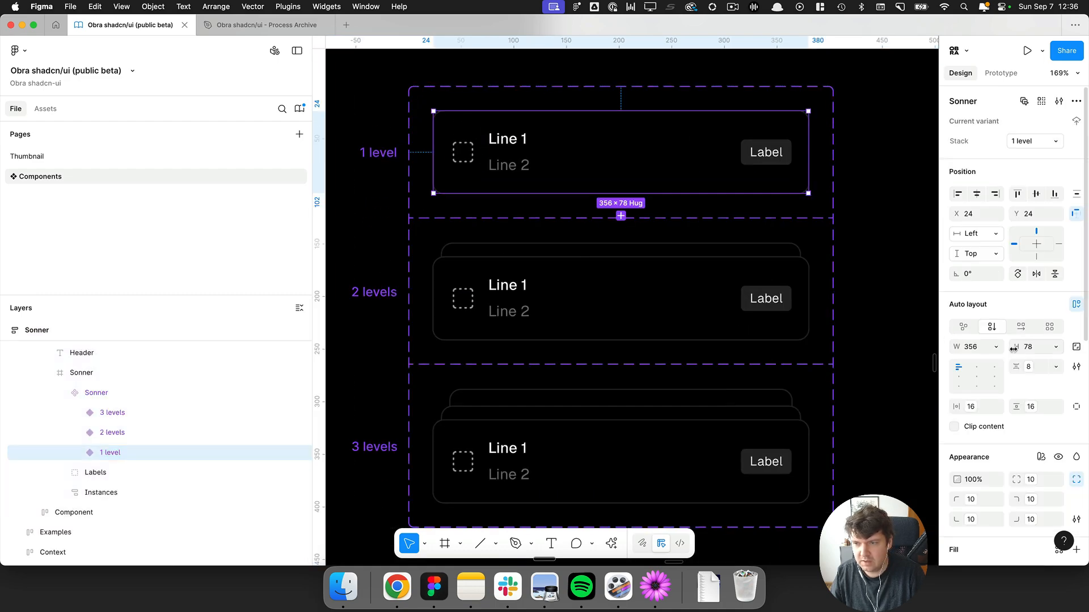
scroll(1013, 348, down, 3)
click(980, 414)
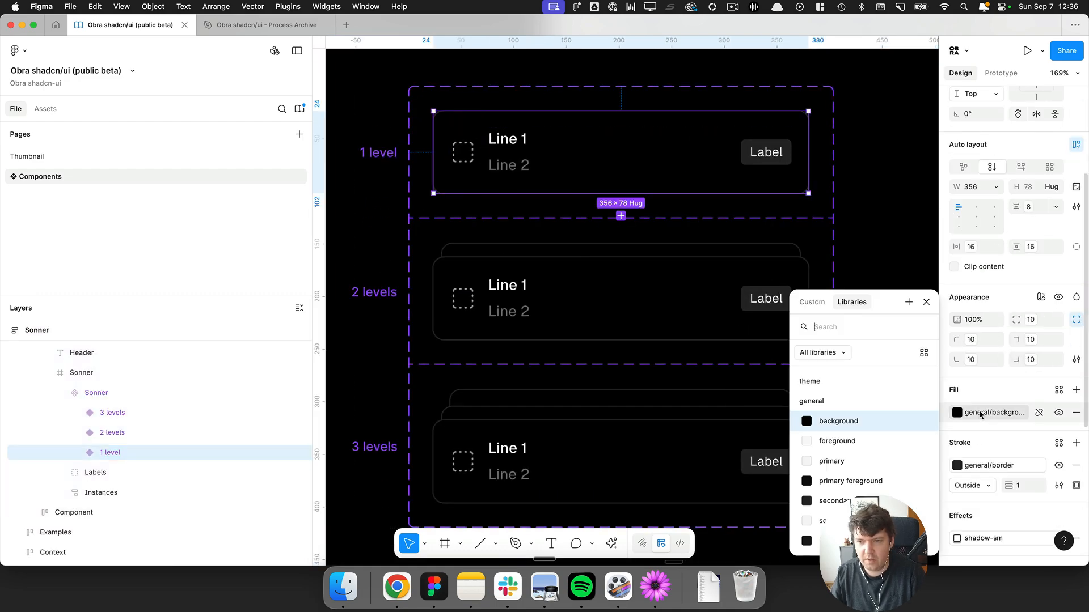
text(card)
click(875, 407)
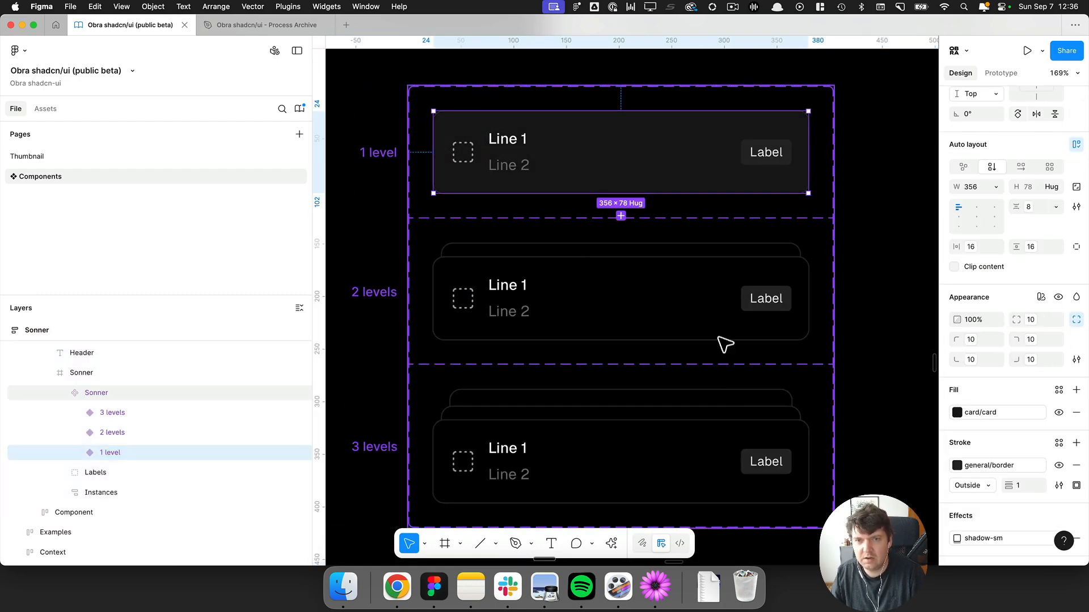
Select the stacked backdrop cards in the 2 levels Sonner variant and set their fill to card.
super+click(580, 266)
shift+click(564, 250)
click(1000, 433)
text(card)
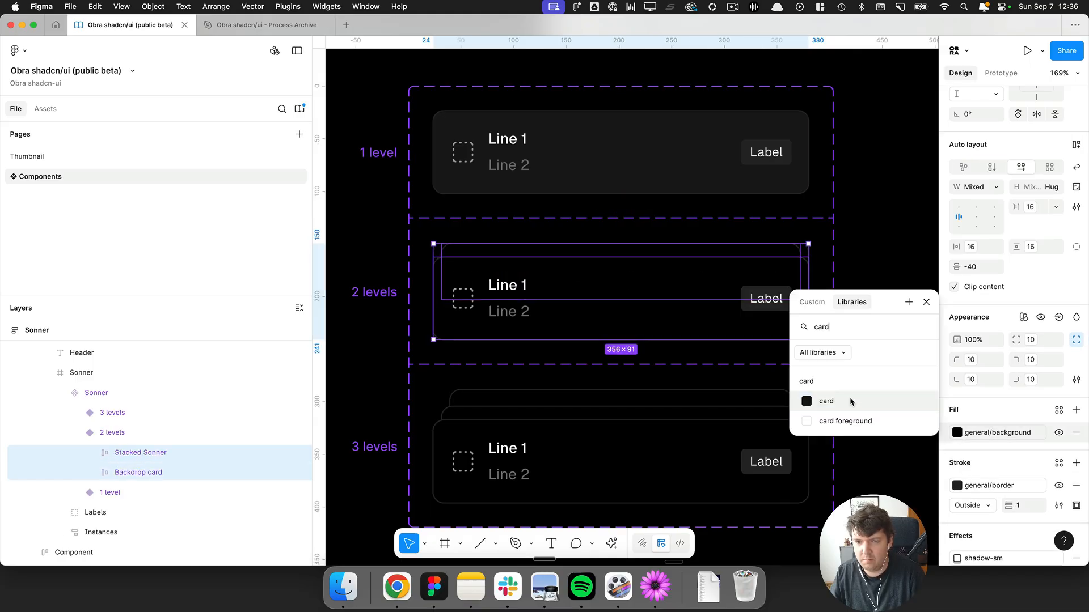
click(850, 402)
Select the three stacked cards in the 3 levels Sonner variant and set their fill to card.
super+click(642, 442)
shift+click(611, 415)
shift+click(614, 398)
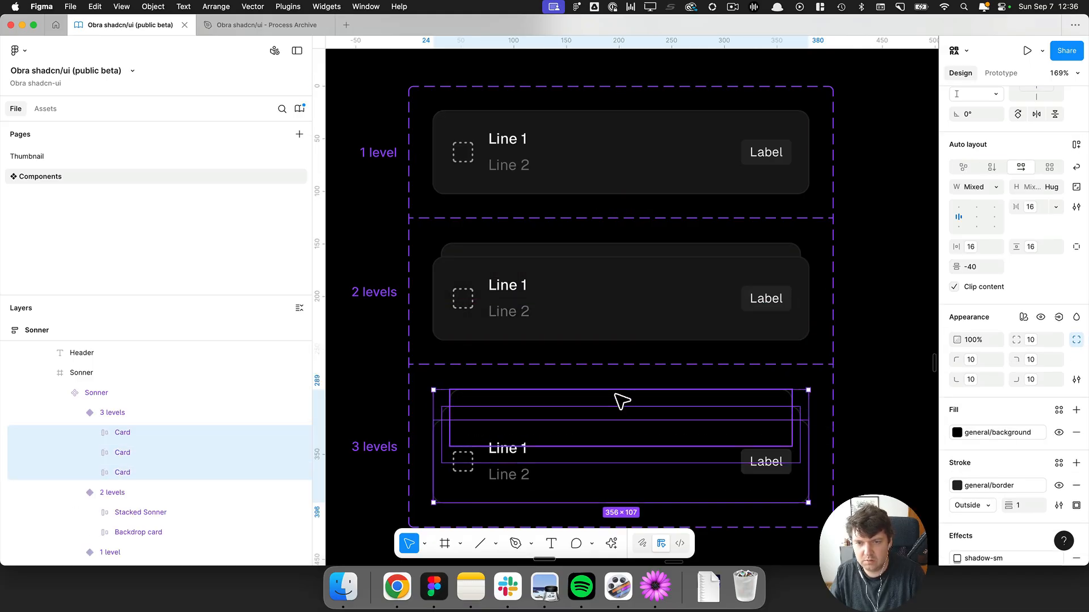
click(982, 412)
text(card)
click(862, 417)
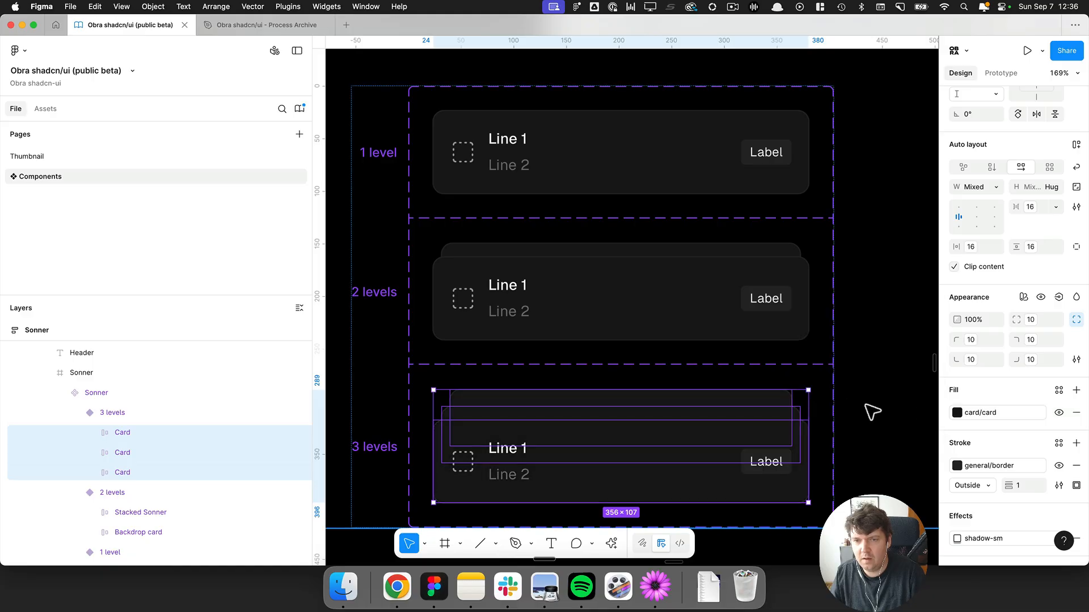
Trigger the toast in the docs preview and compare it with the recoloured Sonner card in Figma.
click(911, 414)
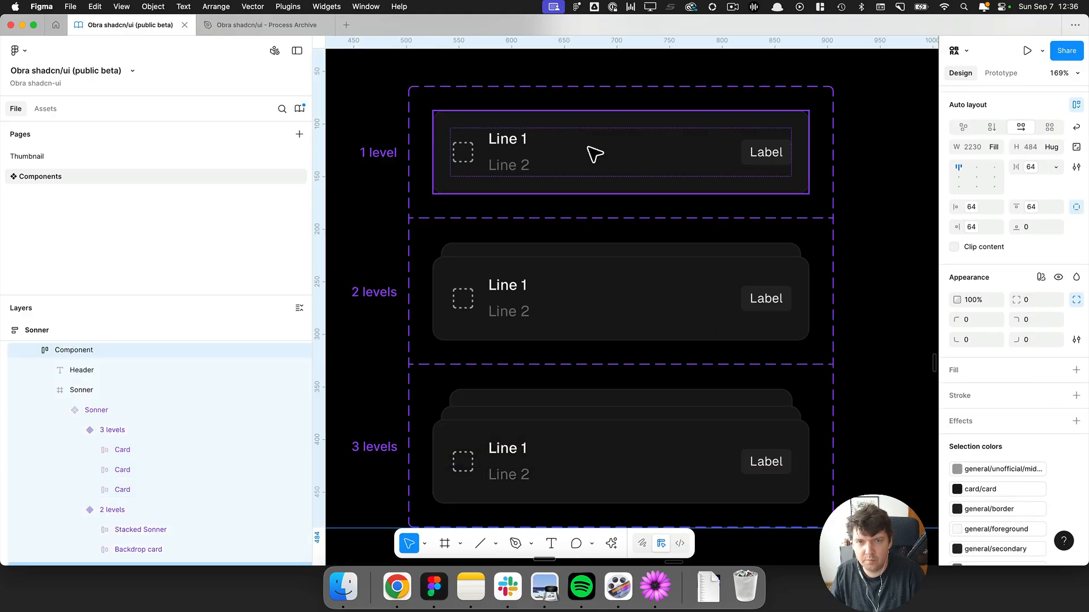
scroll(403, 109, up, 5)
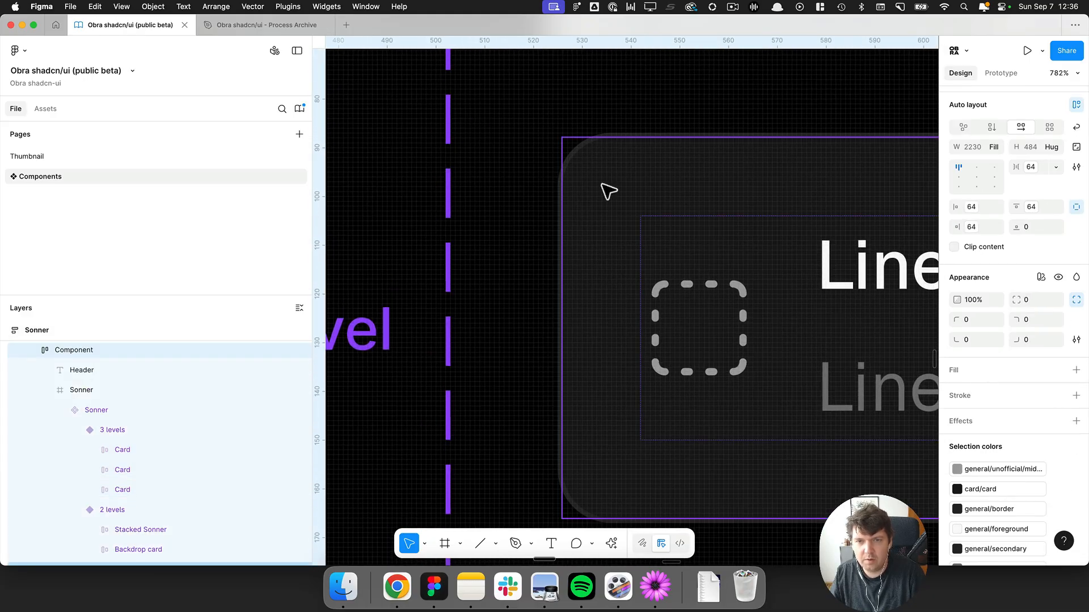
key(super+Tab)
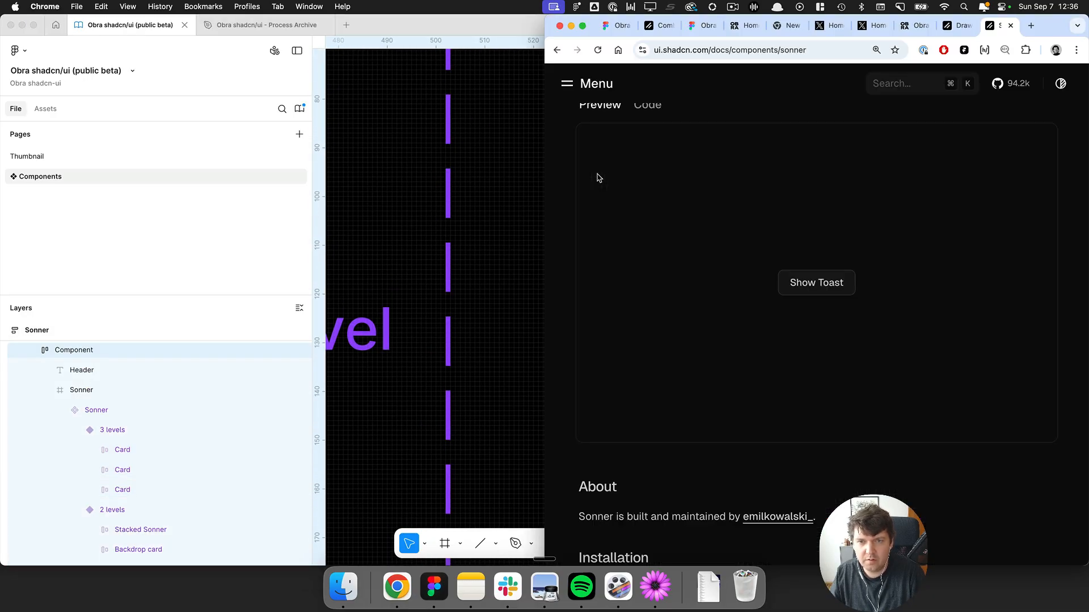
click(812, 277)
key(super+Tab)
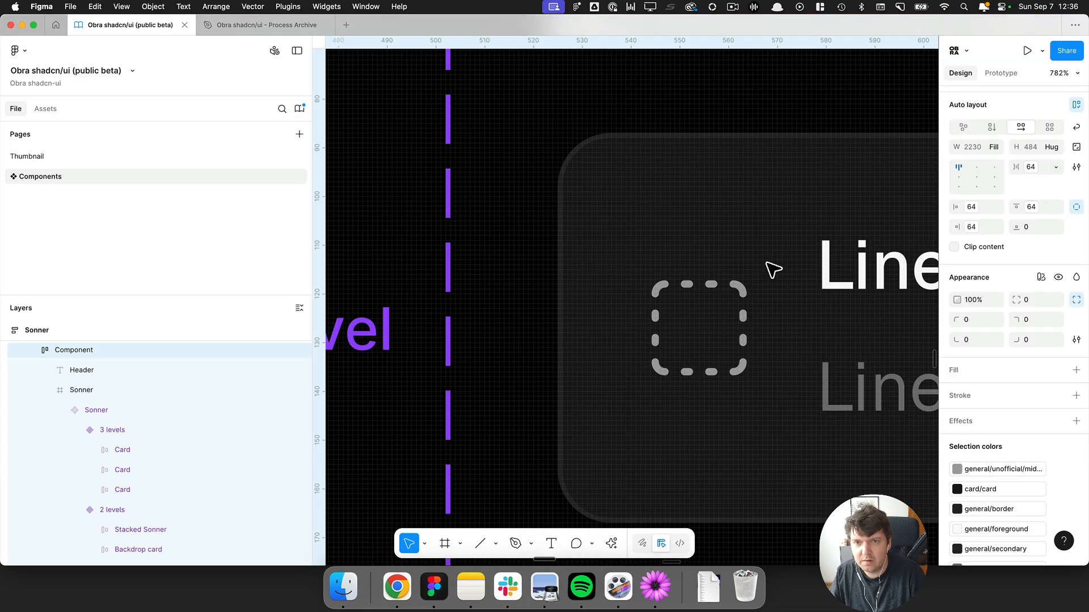
key(super+Tab)
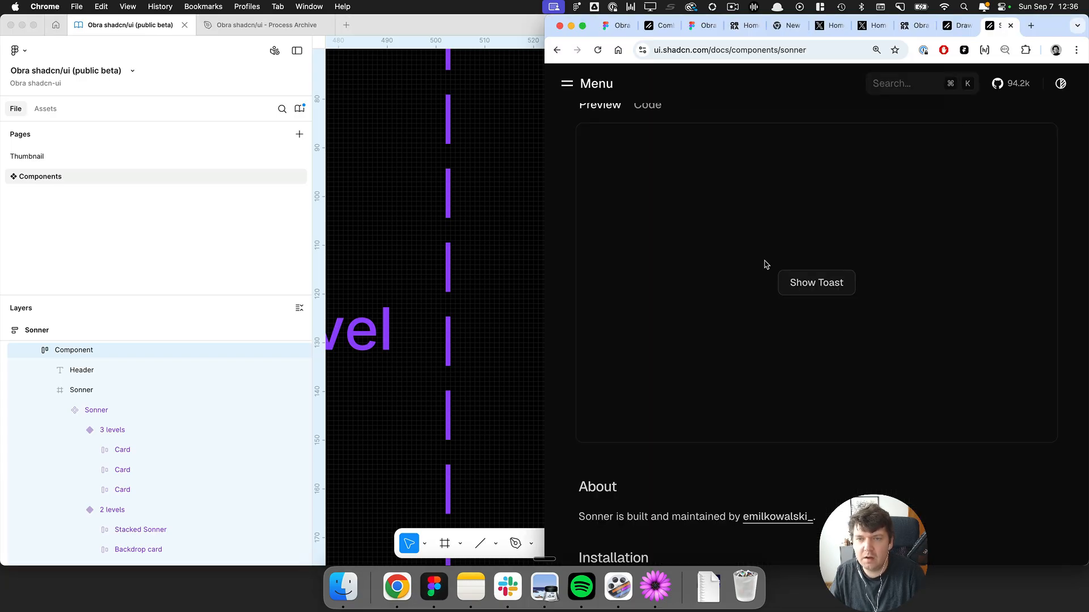
key(super+Tab)
Review the Sonner content, examples and context frames on the canvas alongside the Sonner docs page.
scroll(771, 265, down, 2)
scroll(771, 265, down, 5)
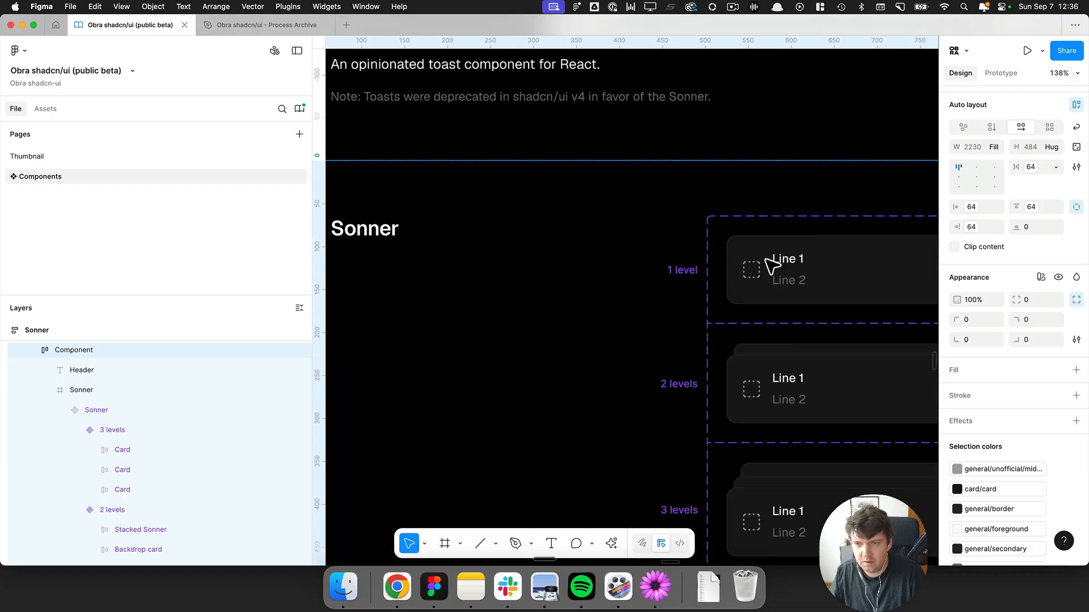
scroll(771, 265, down, 3)
scroll(771, 265, down, 6)
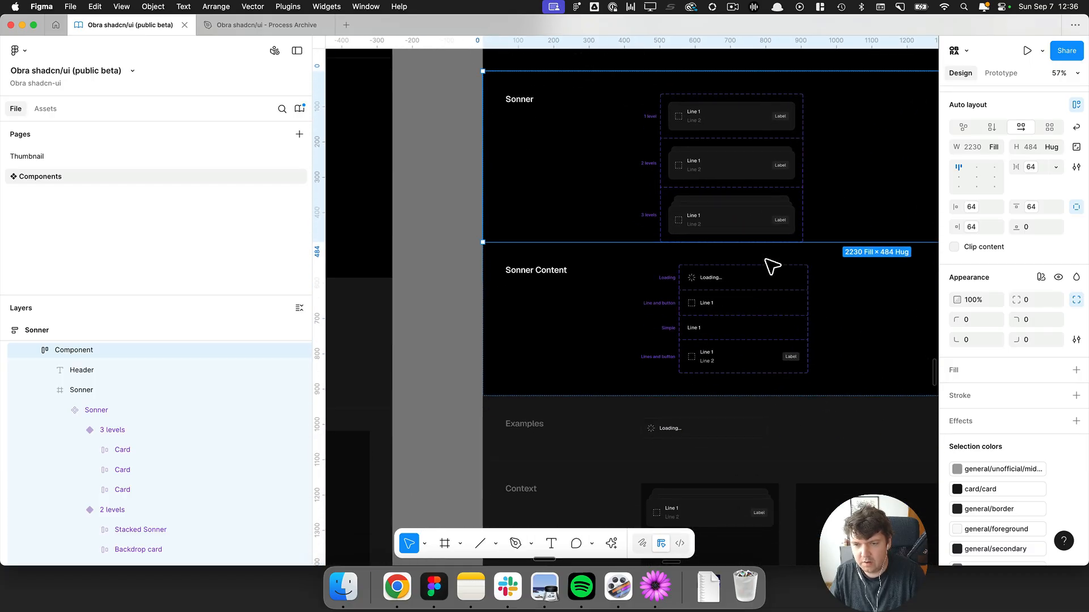
scroll(771, 265, down, 2)
scroll(510, 222, down, 3)
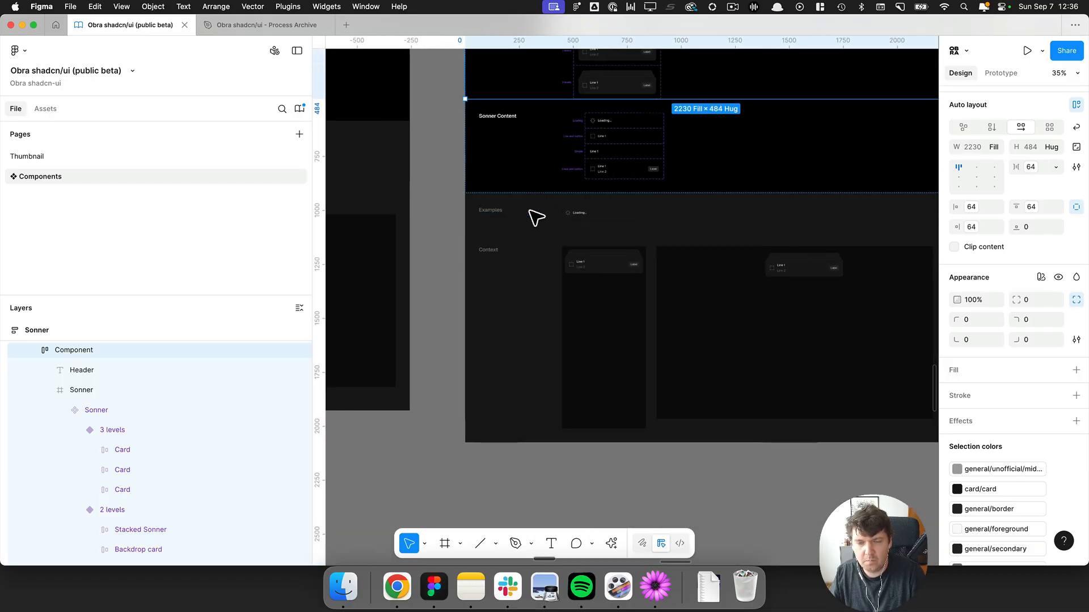
scroll(802, 319, up, 5)
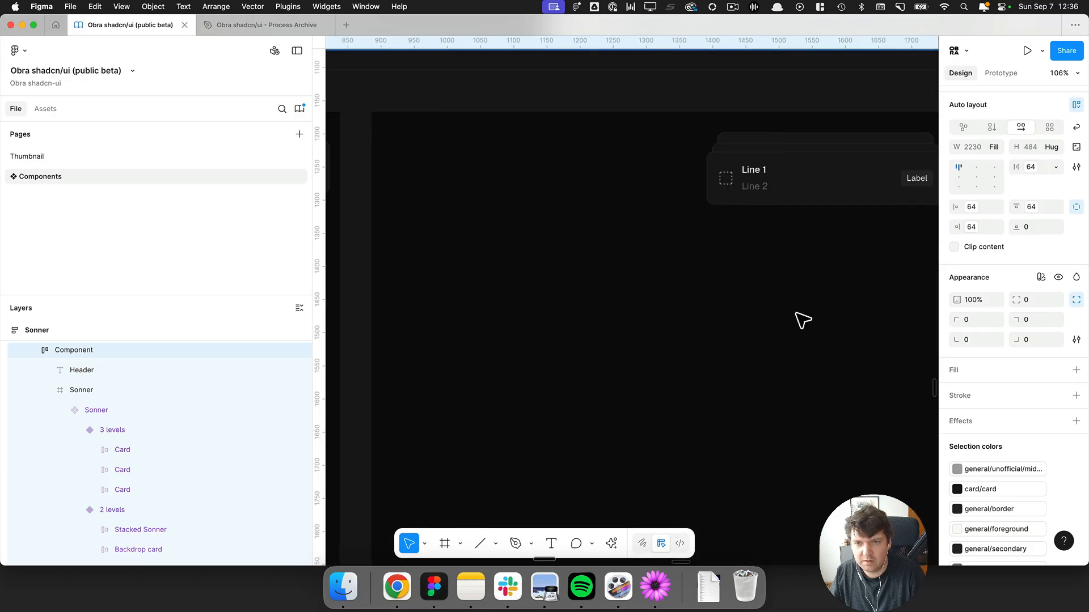
key(super+Tab)
scroll(831, 285, down, 15)
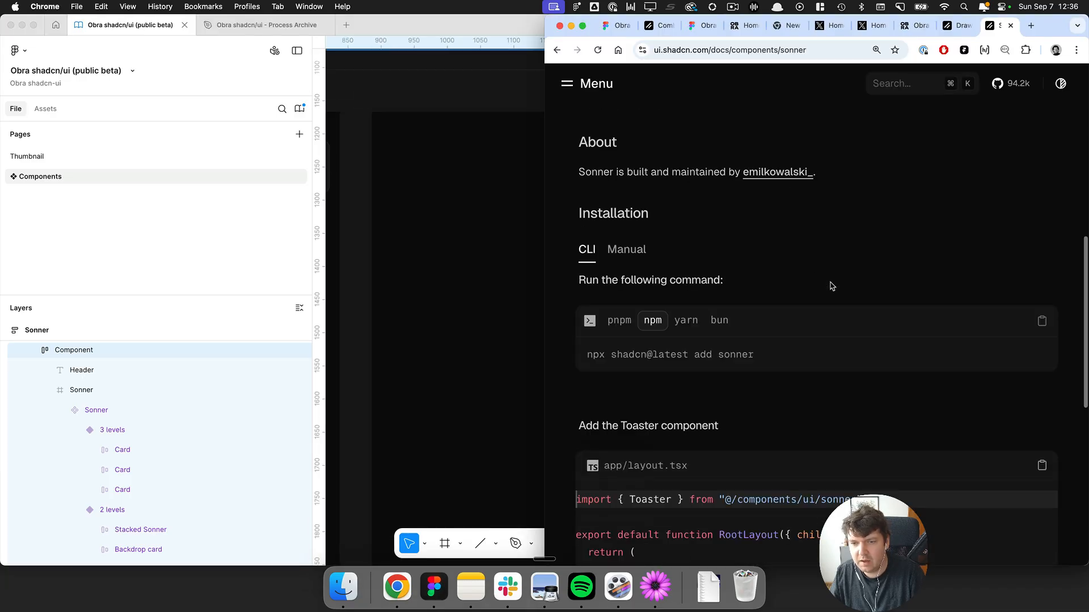
scroll(831, 285, up, 15)
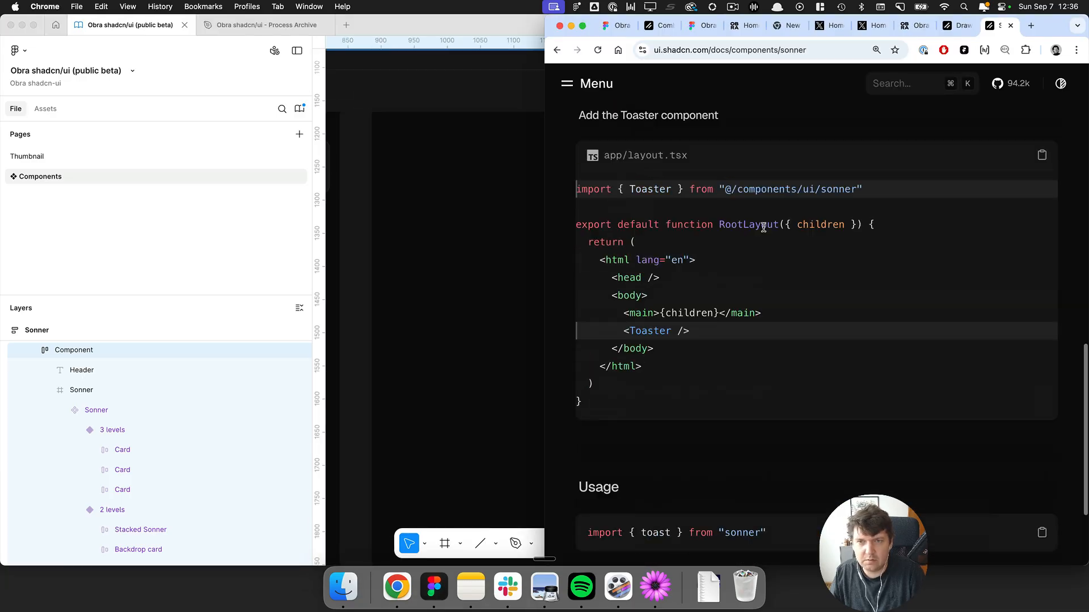
Navigate the canvas to the Command examples and inspect the example's stroke colour variable options.
click(567, 83)
click(482, 146)
scroll(567, 142, down, 10)
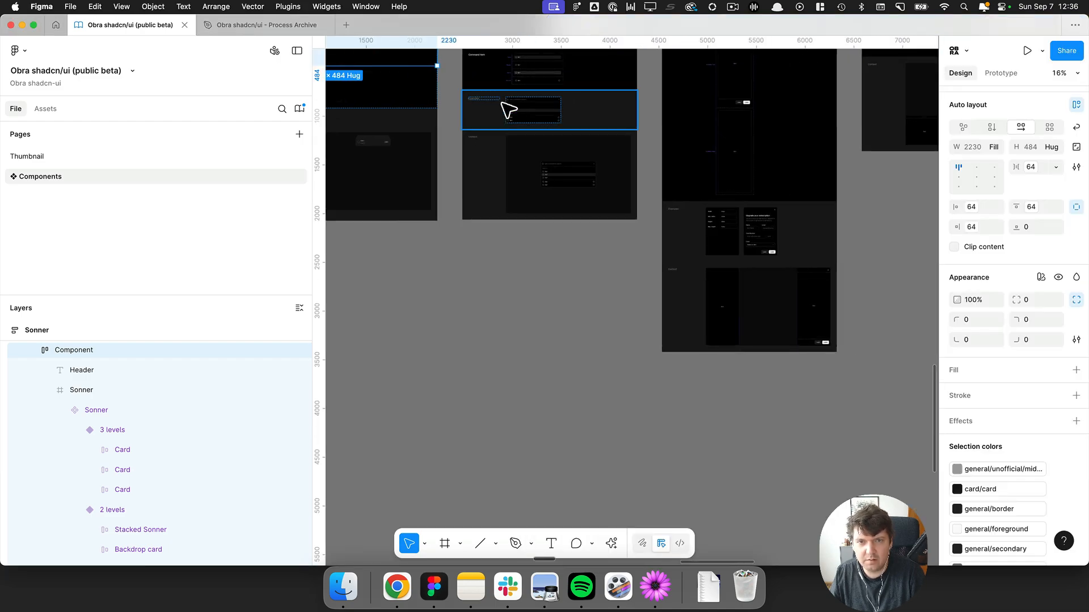
scroll(508, 109, up, 10)
scroll(566, 424, up, 4)
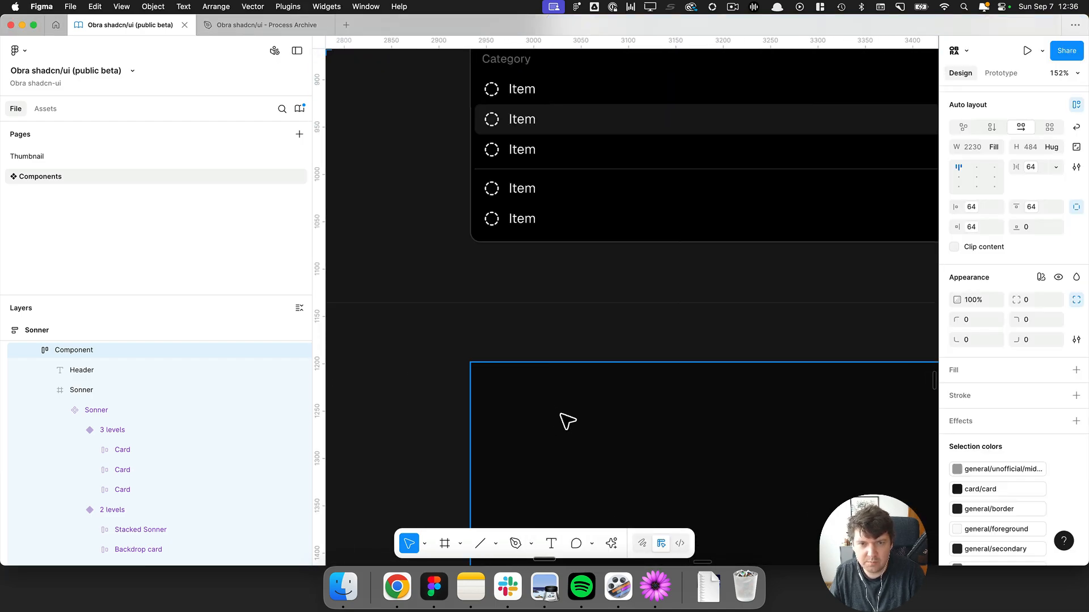
scroll(562, 402, up, 5)
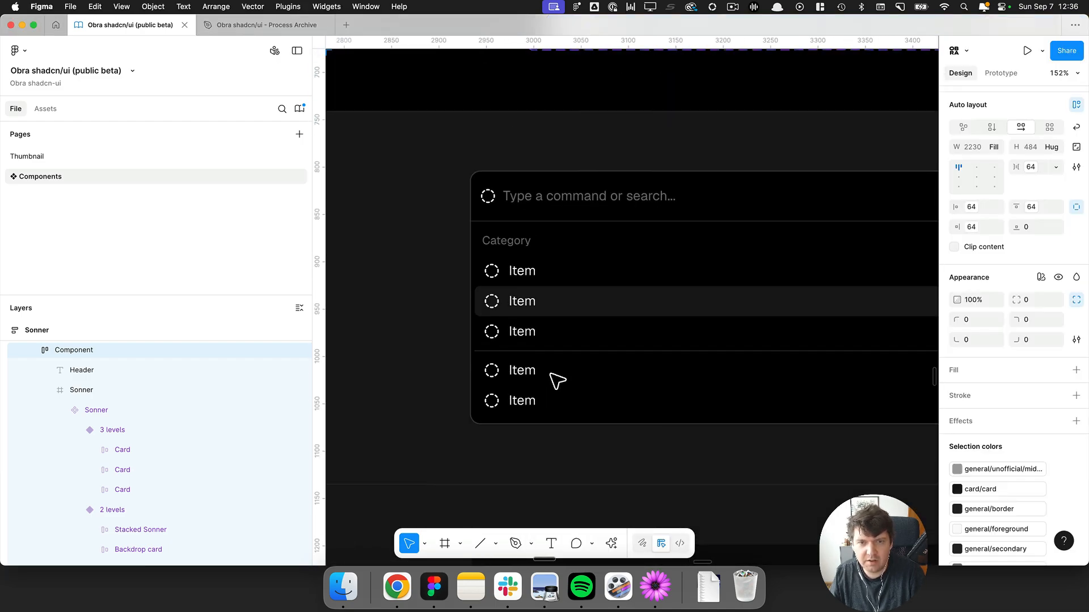
click(561, 233)
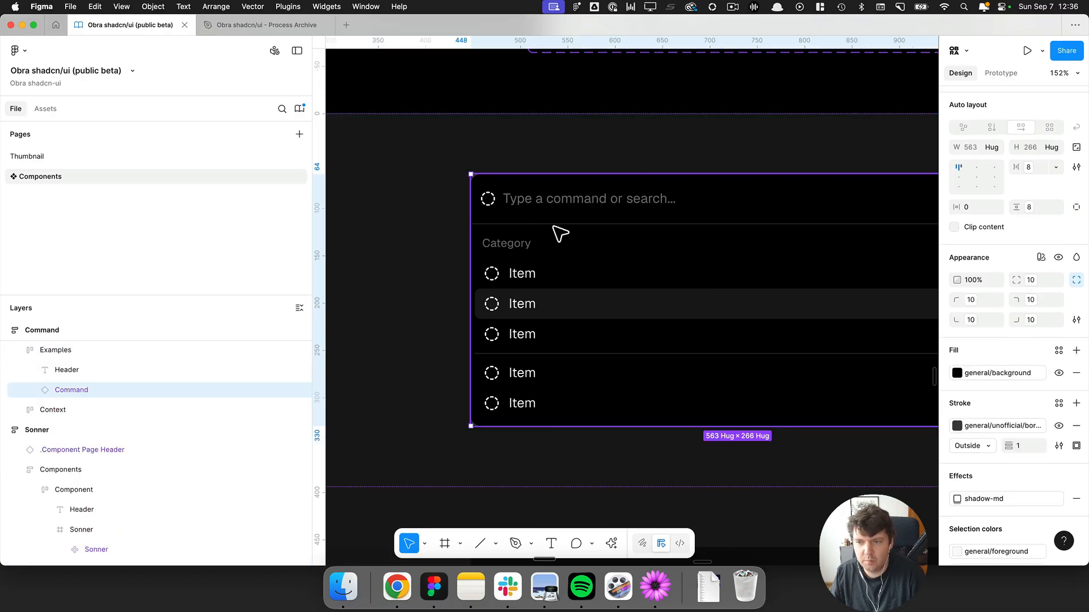
click(994, 428)
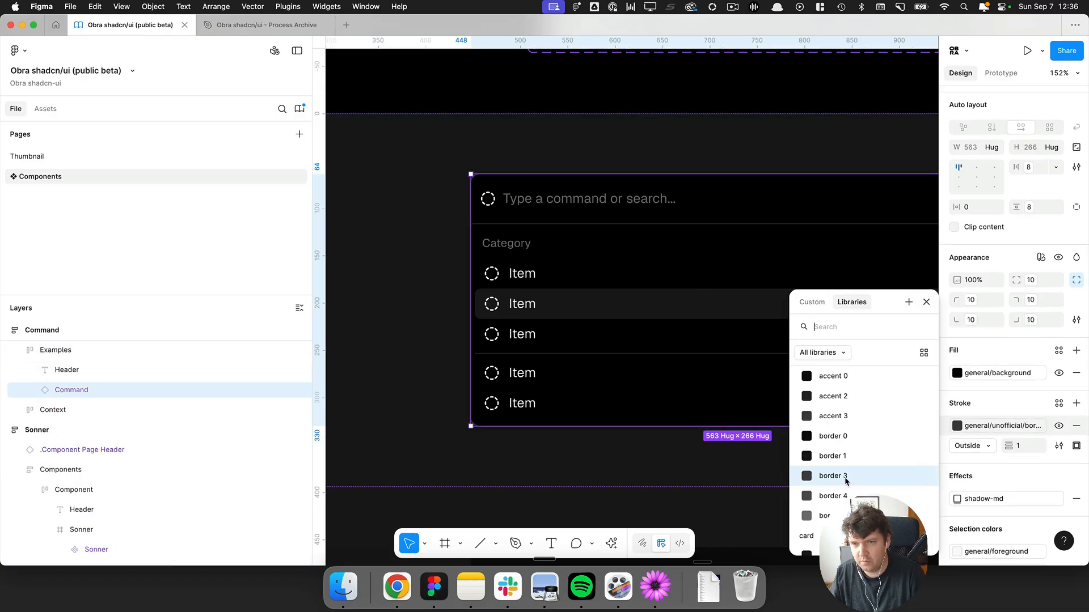
key(Escape)
click(416, 315)
Search the shadcn docs for command and view its component preview.
key(super+Tab)
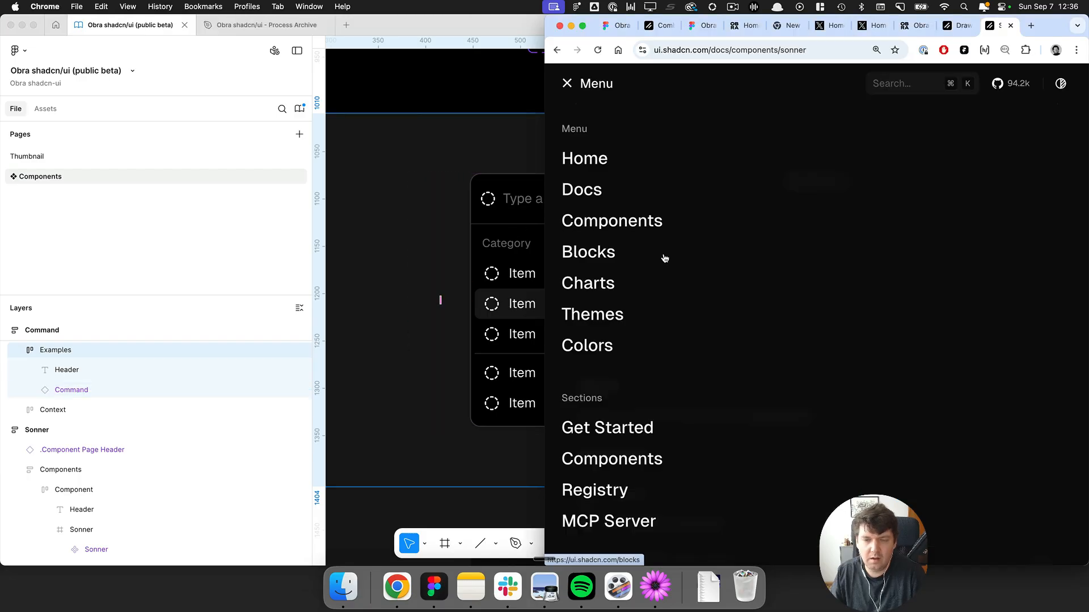
key(super+k)
text(comma)
key(Return)
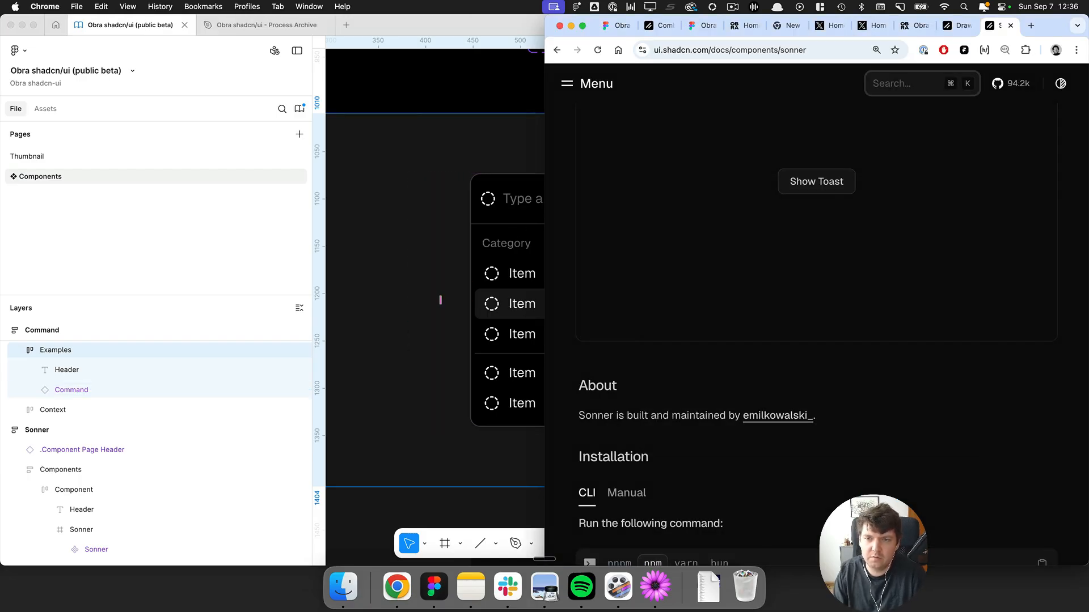
scroll(636, 288, down, 3)
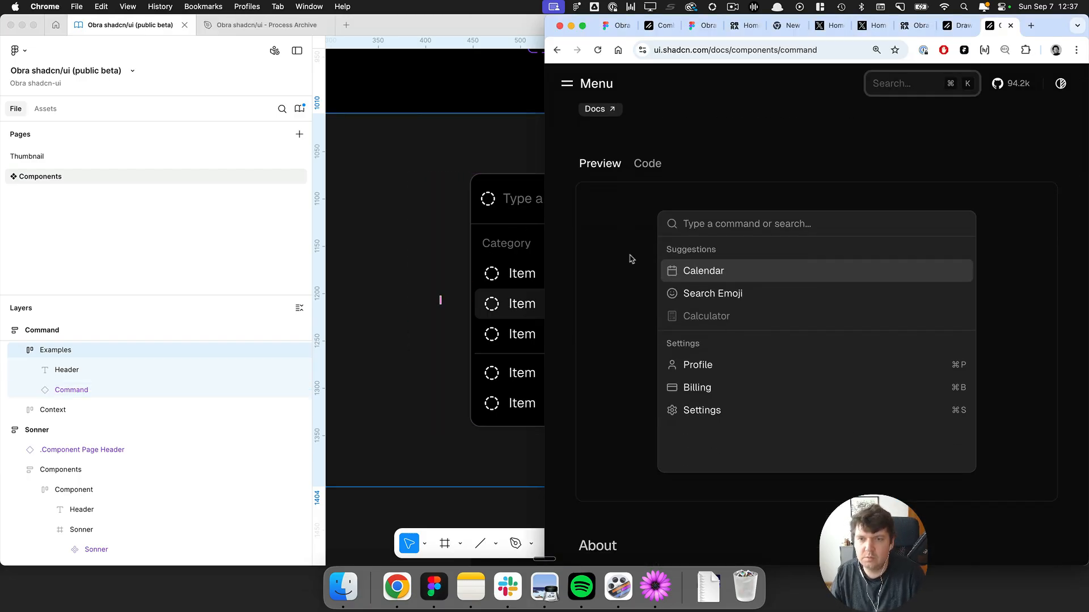
click(504, 221)
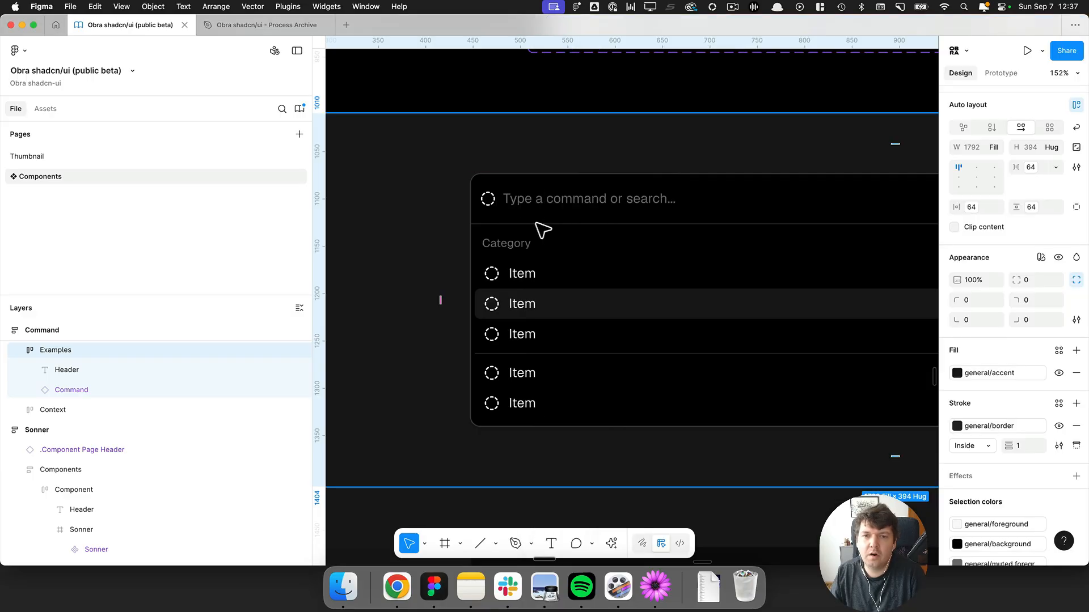
Set the fill of the Command example to the card colour variable.
scroll(554, 231, down, 5)
click(596, 235)
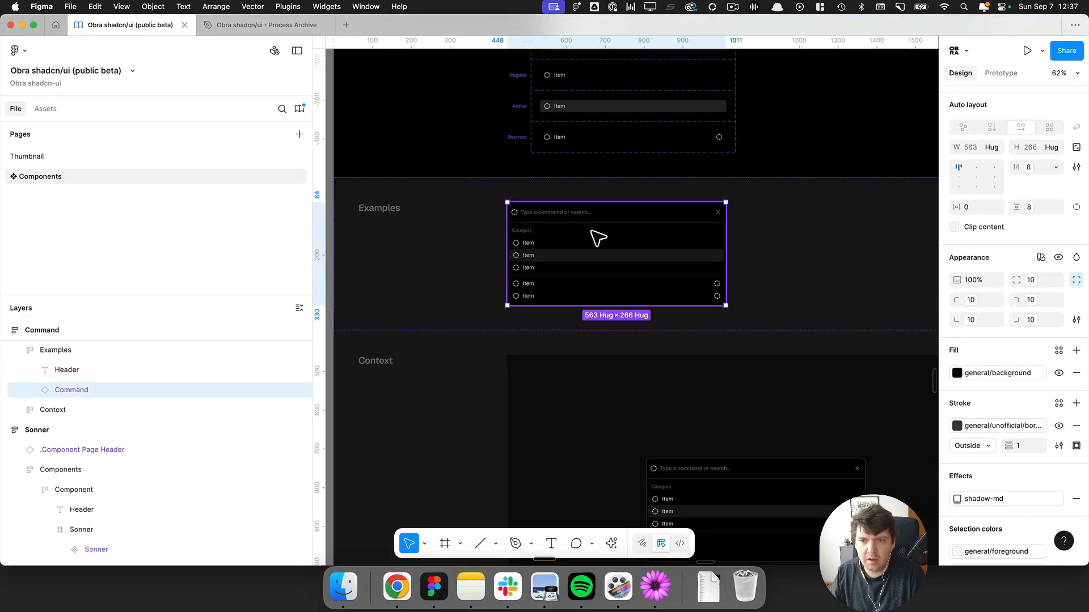
click(996, 373)
text(carr)
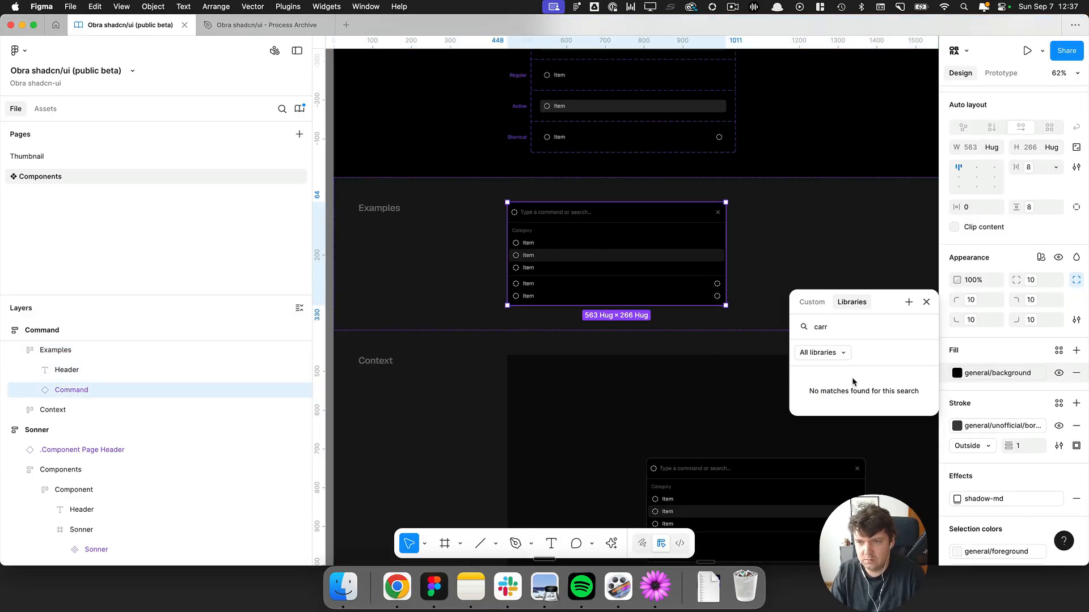
key(BackSpace)
click(839, 399)
Try applying the card fill to the Regular command item, then undo it.
scroll(712, 340, up, 5)
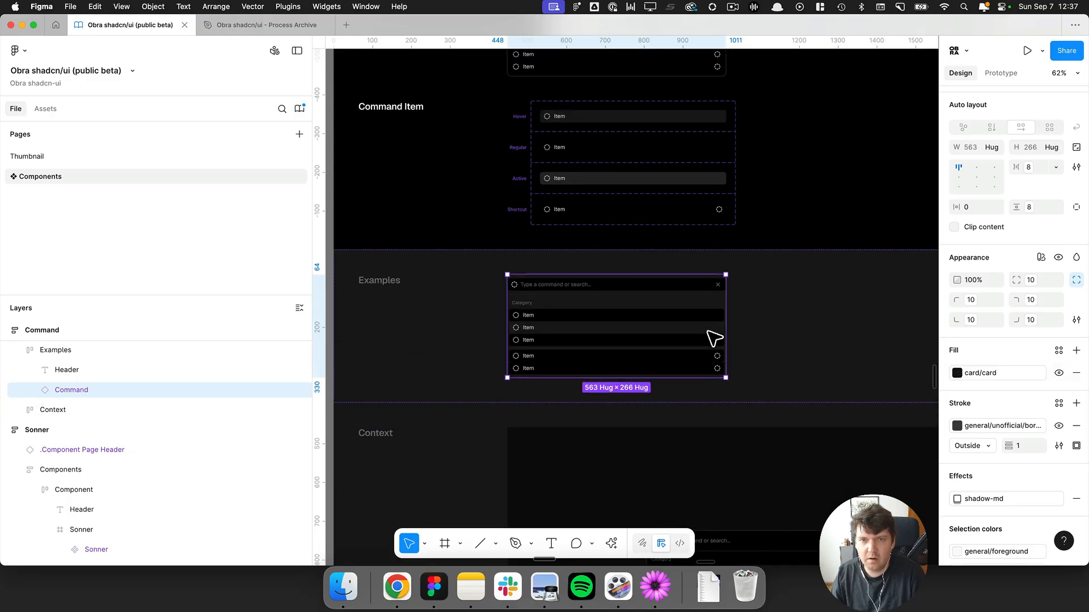
scroll(579, 359, up, 2)
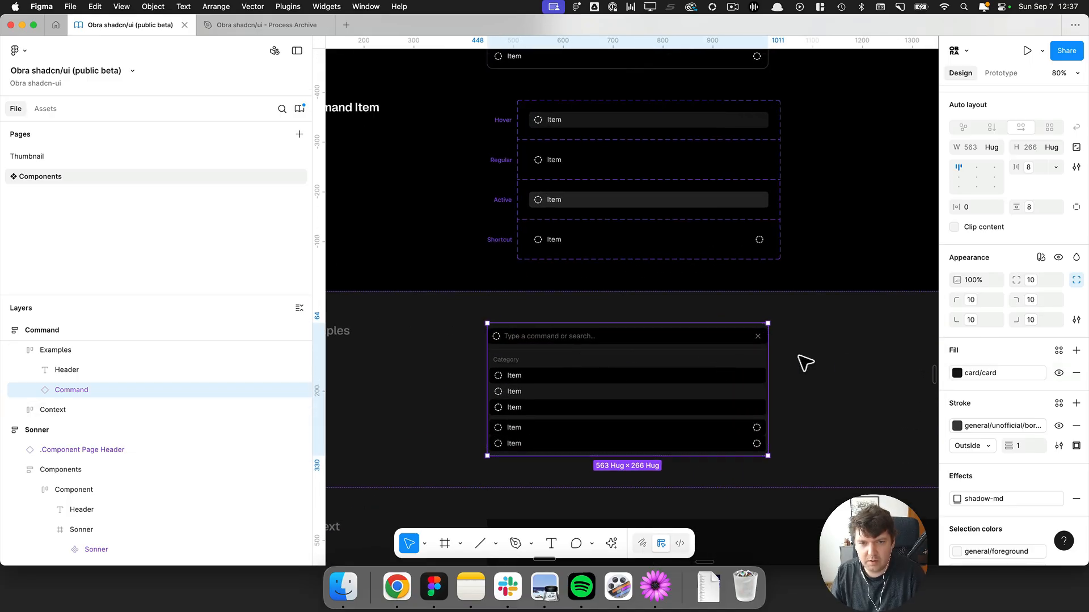
click(805, 362)
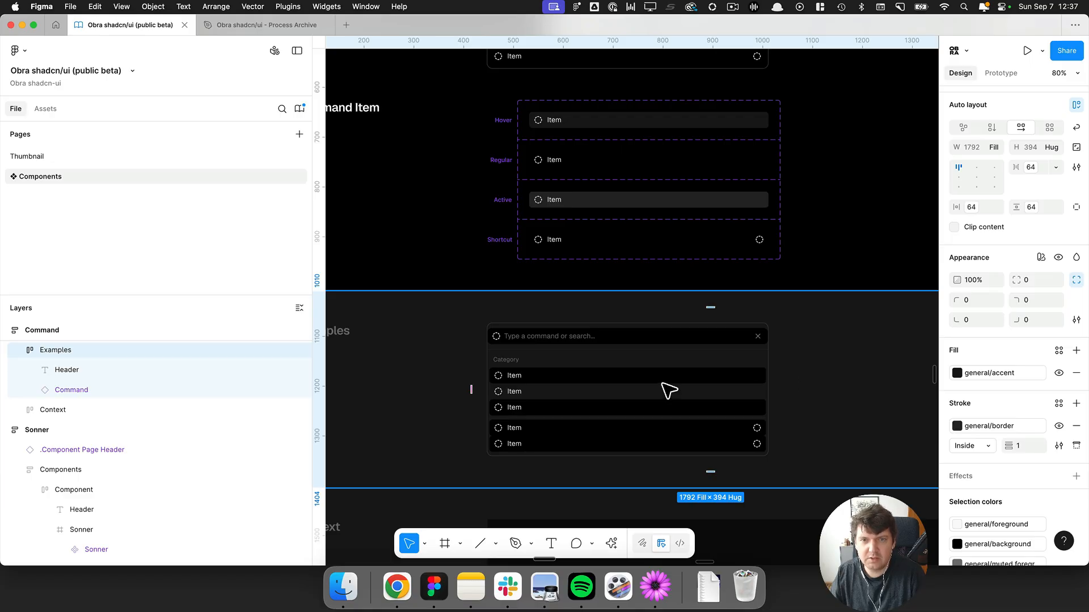
super+click(583, 165)
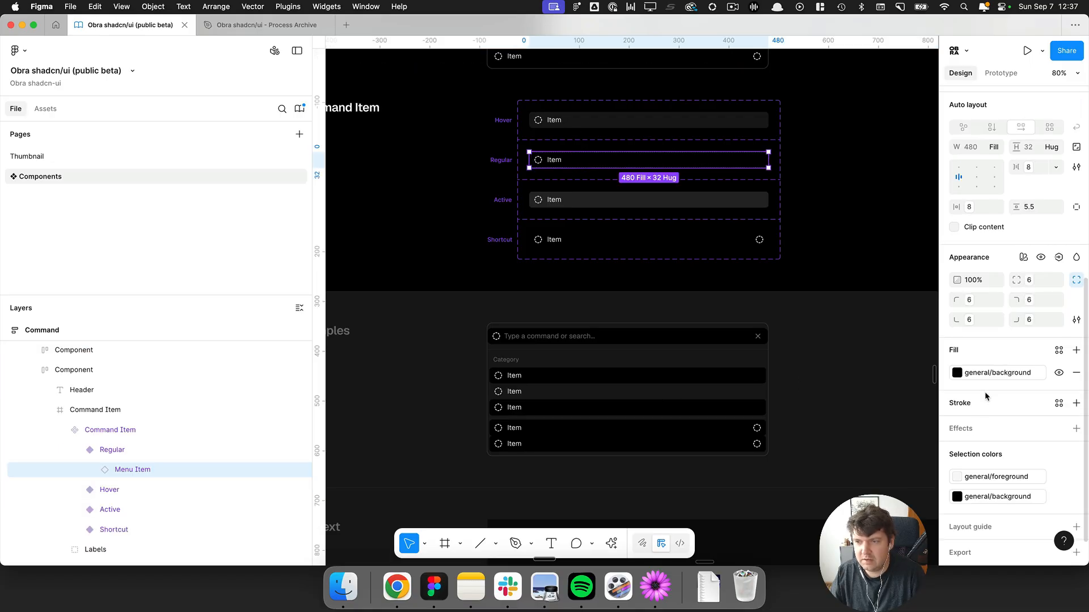
click(987, 374)
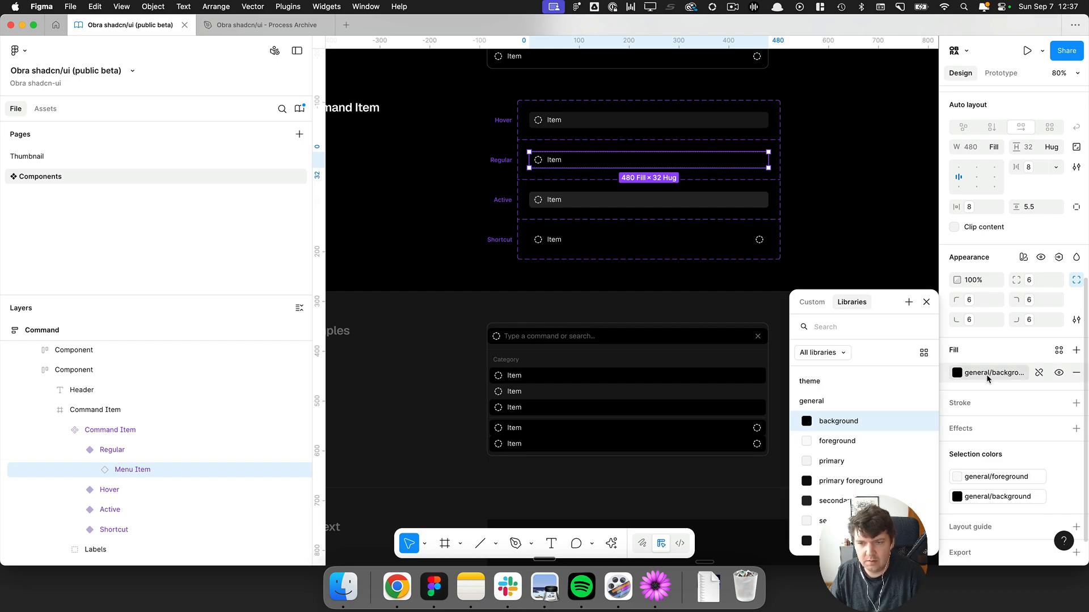
text(ca)
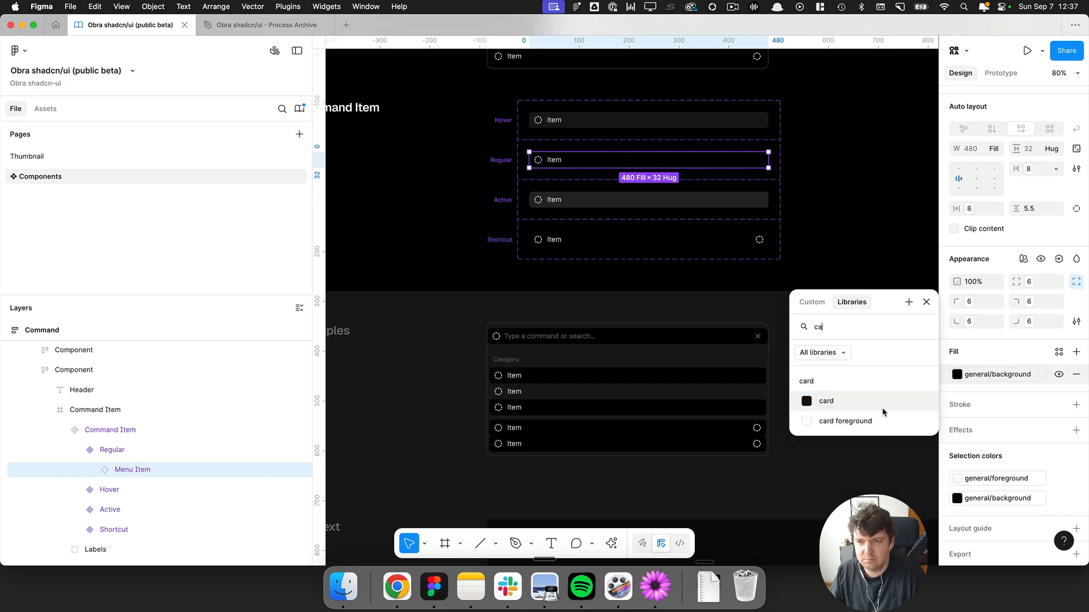
click(826, 400)
key(super+z)
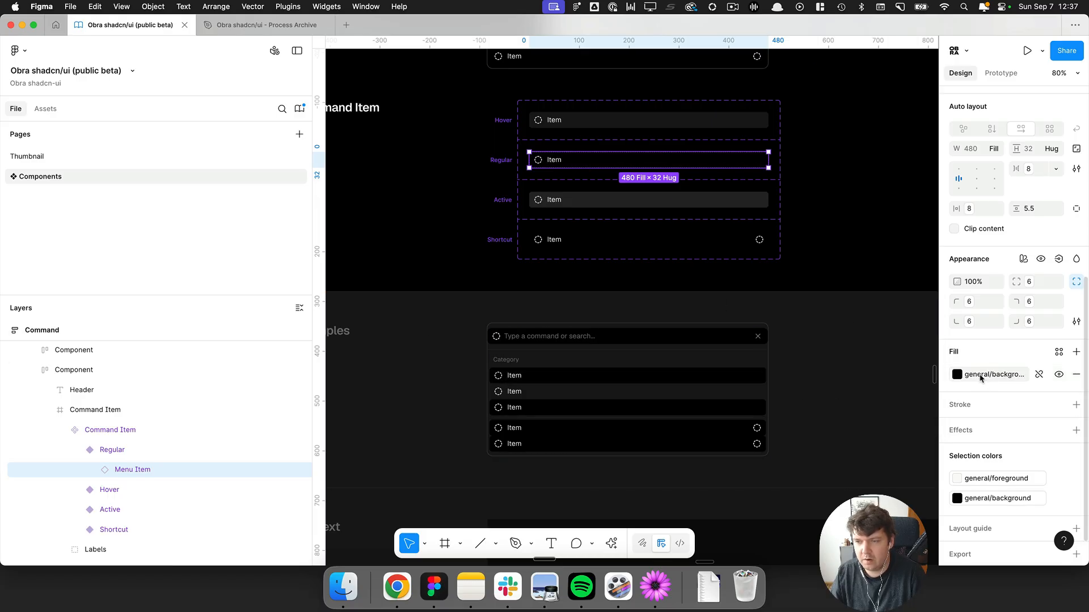
Try setting the Regular command item's fill to the accent colour variable, then undo it.
click(981, 377)
text(acc)
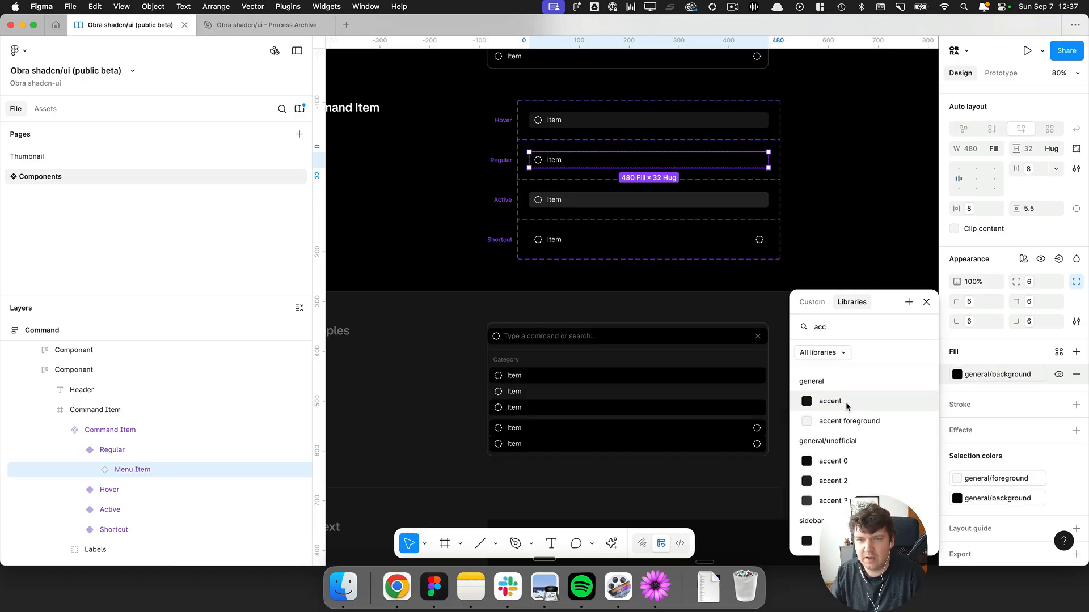
click(843, 402)
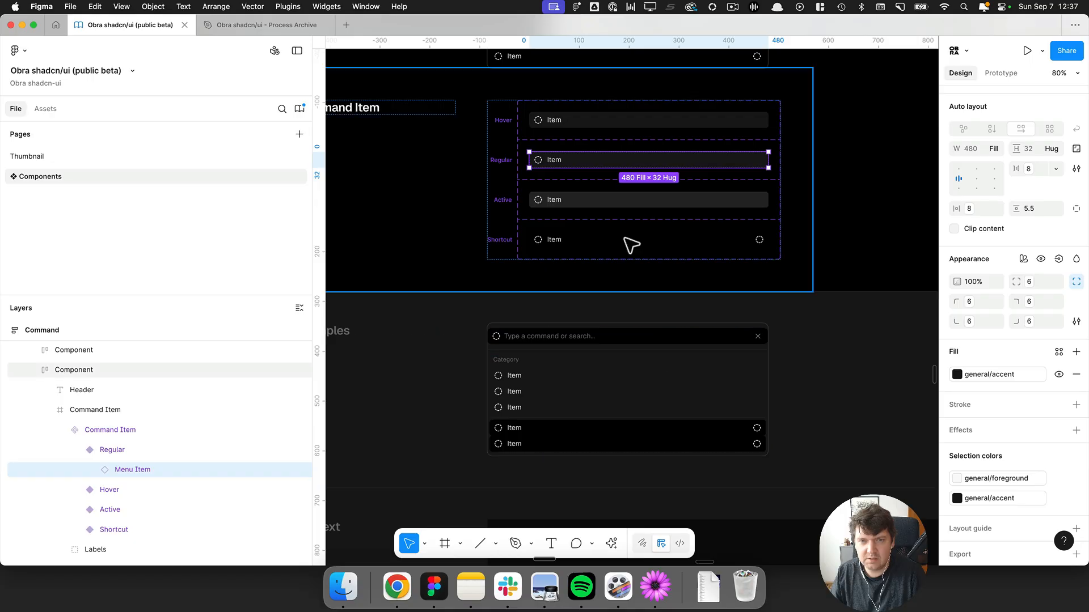
scroll(614, 204, left, 1)
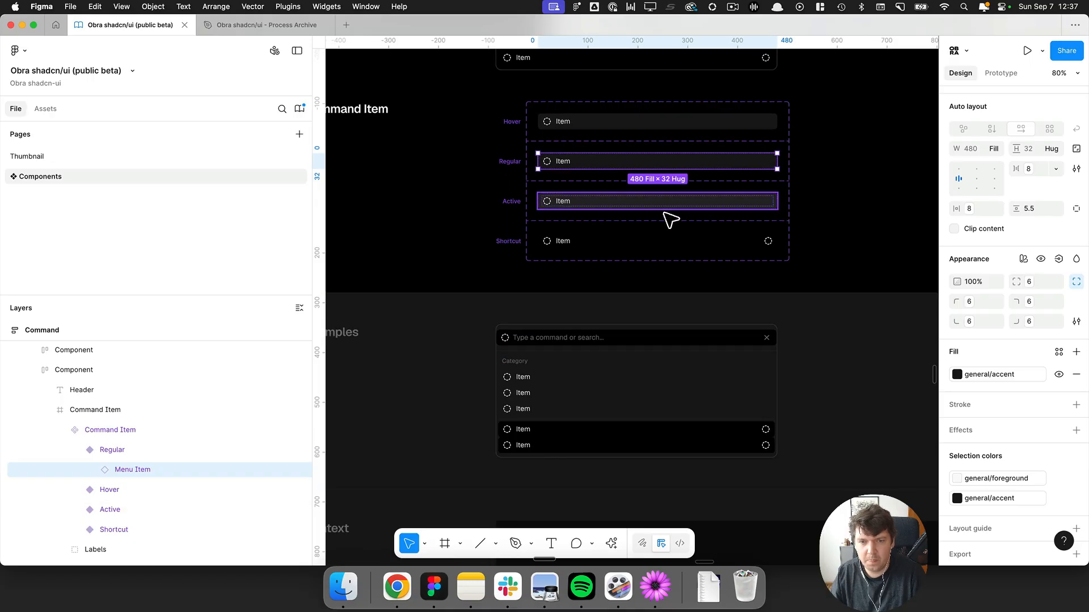
key(super+z)
Inspect the menu item instances and their properties inside the Command example.
super+click(555, 382)
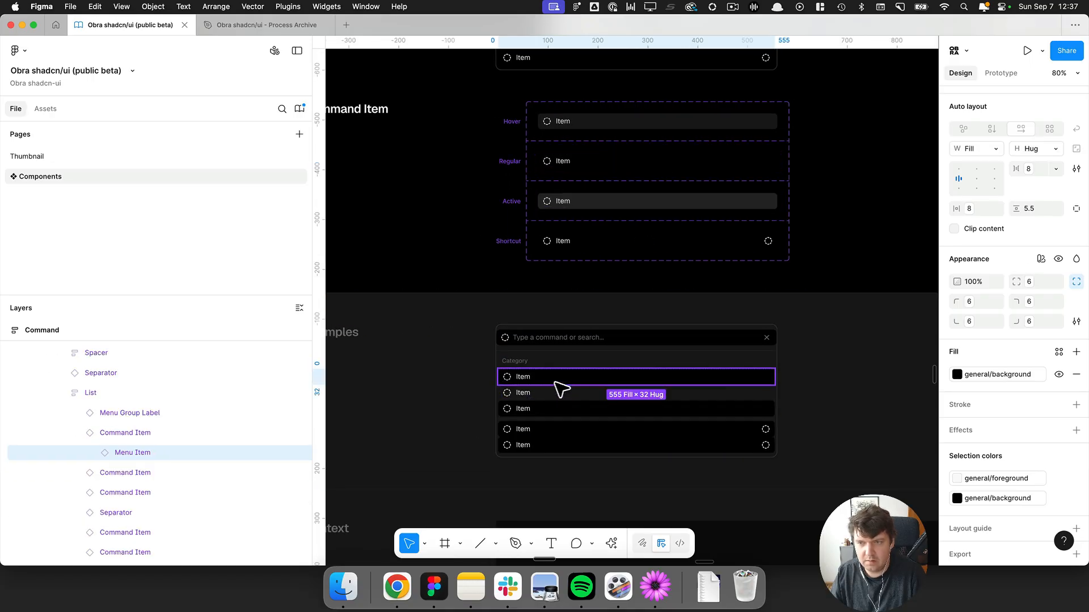
scroll(1019, 242, up, 6)
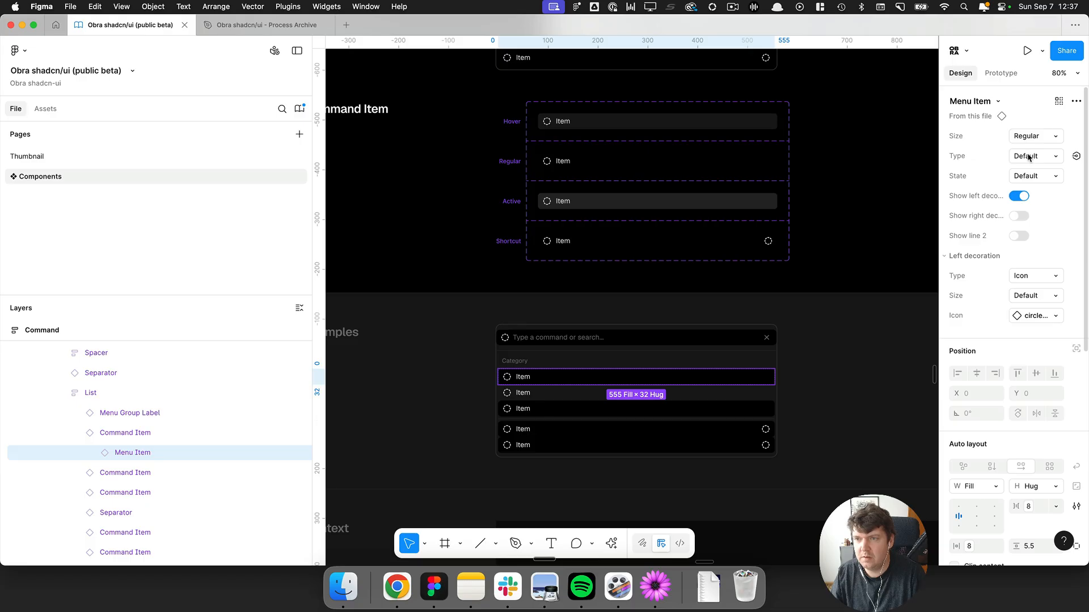
click(617, 397)
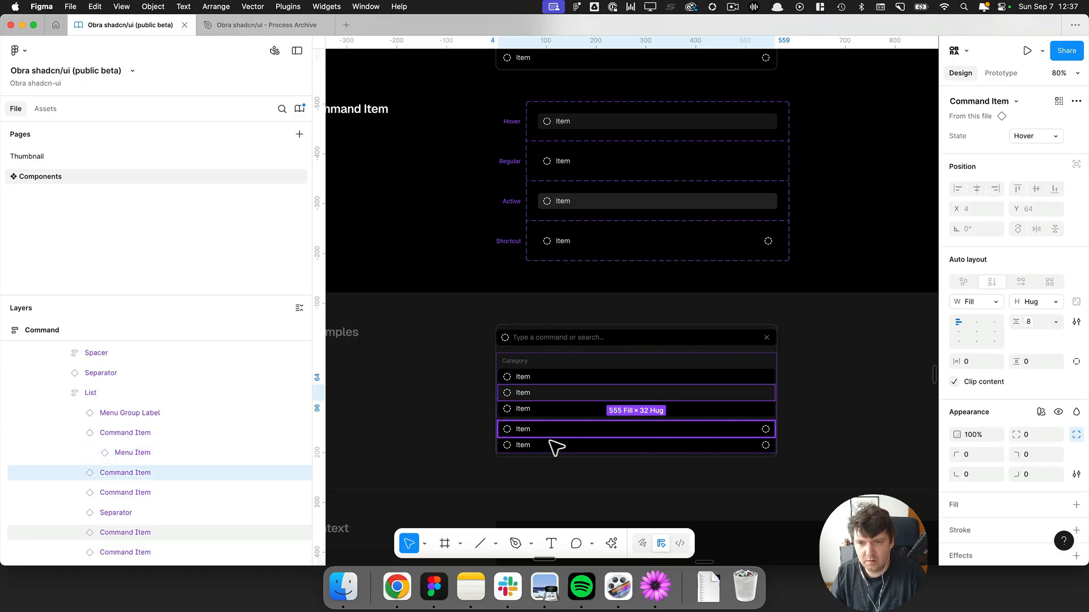
click(589, 435)
double_click(567, 385)
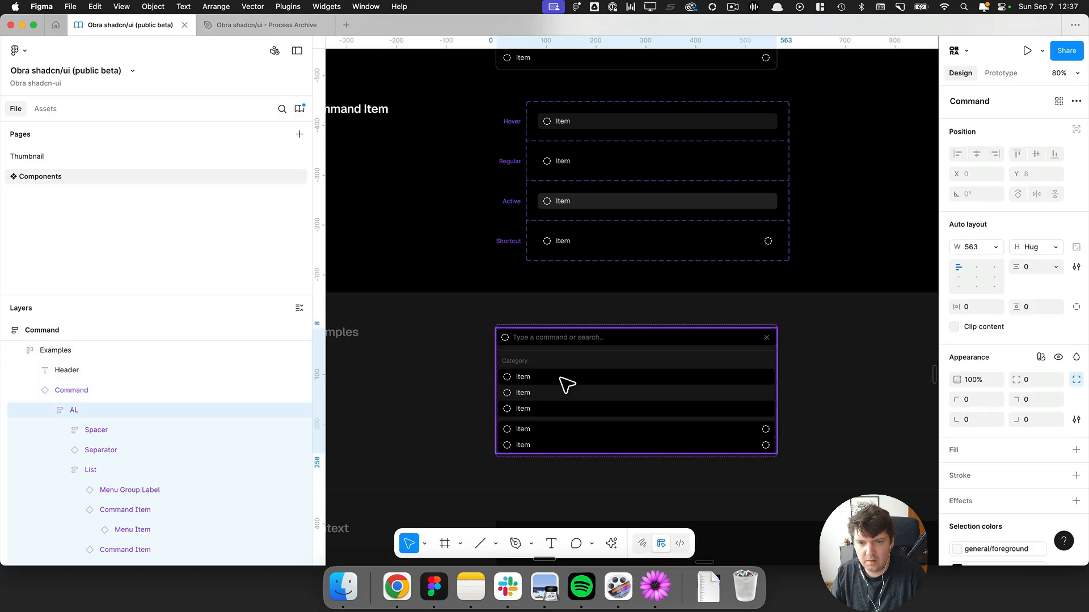
double_click(562, 384)
double_click(563, 384)
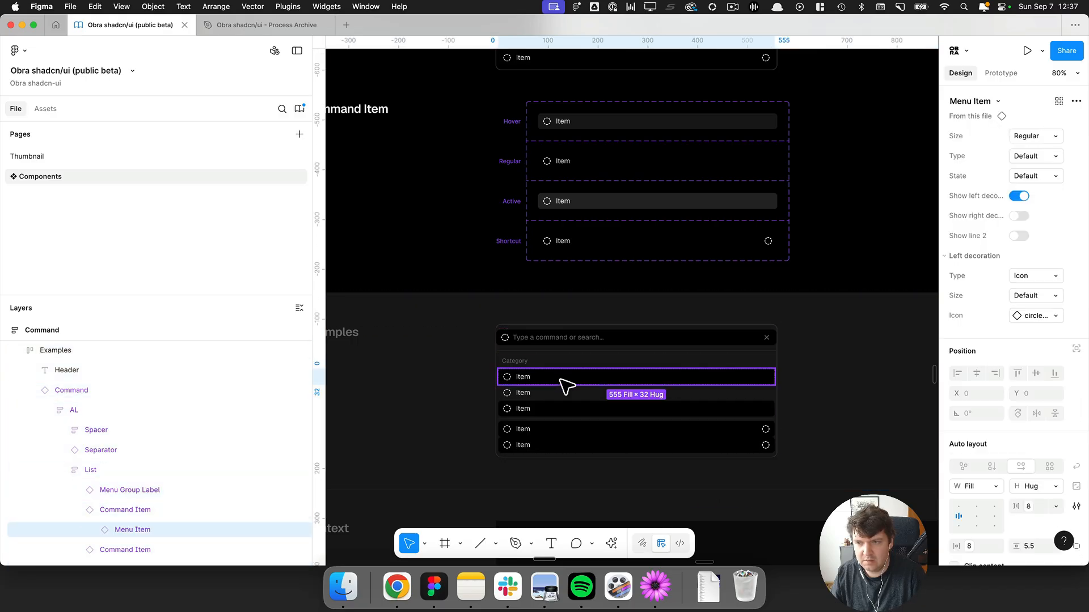
Inspect the Regular command item variant's appearance and selection colours, then survey the Command page.
click(613, 175)
double_click(595, 166)
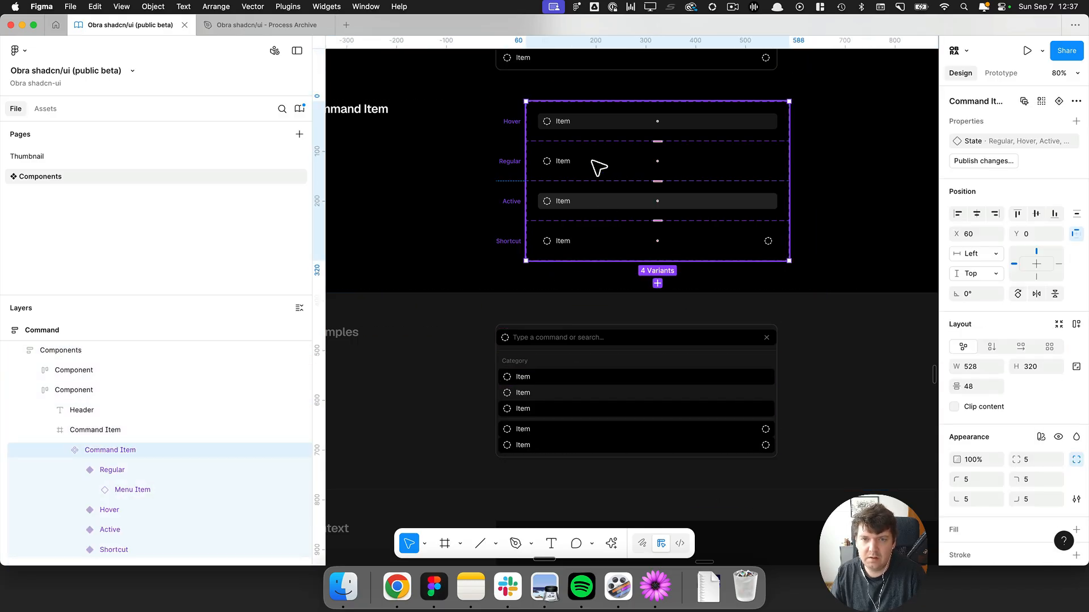
click(596, 166)
scroll(1003, 341, down, 5)
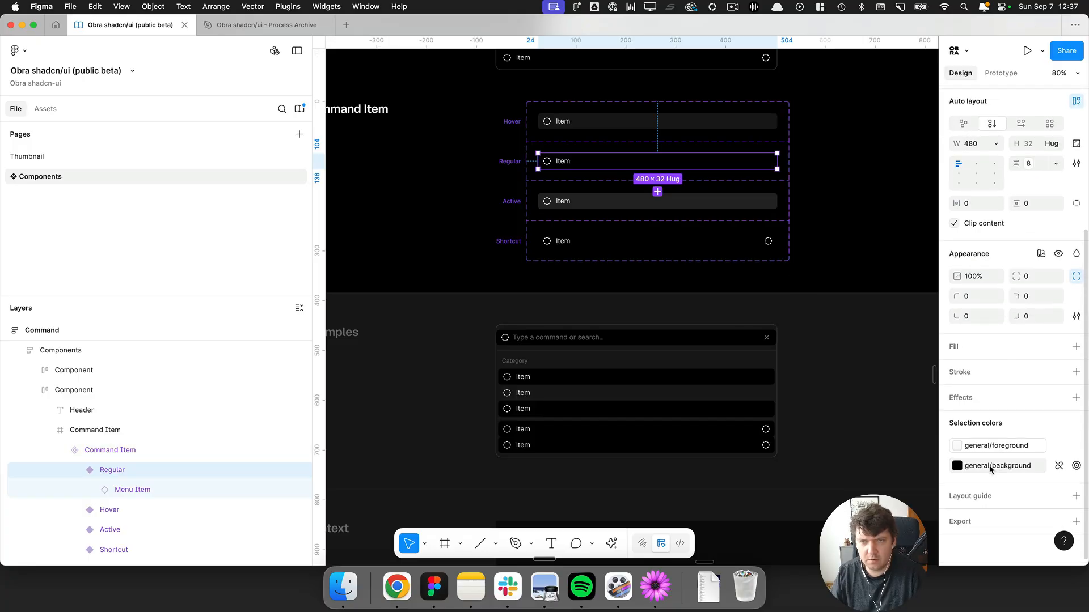
mouse_move(989, 468)
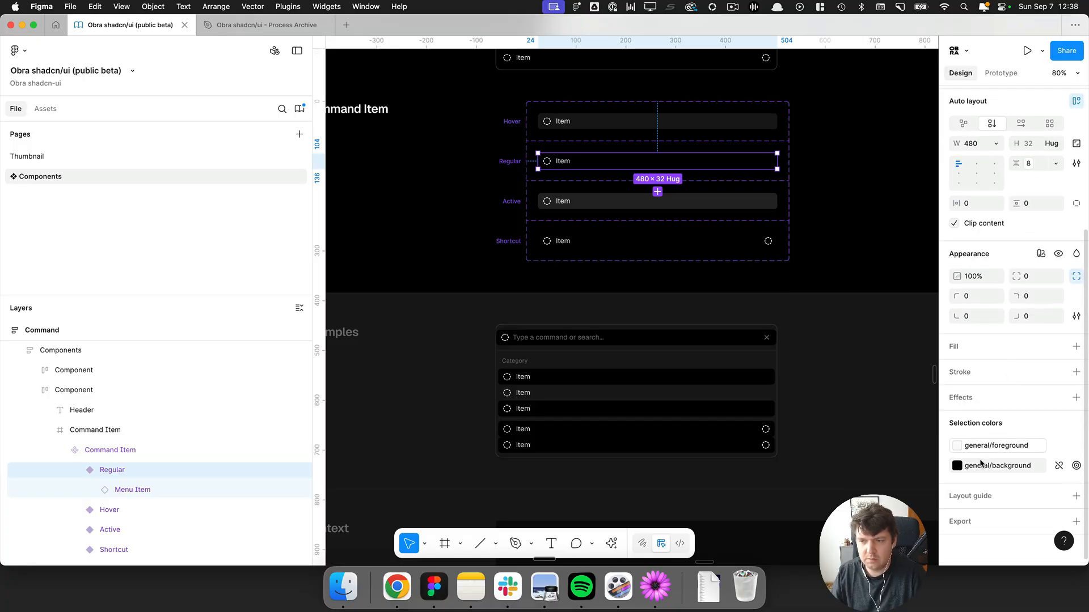
click(882, 336)
scroll(862, 213, down, 5)
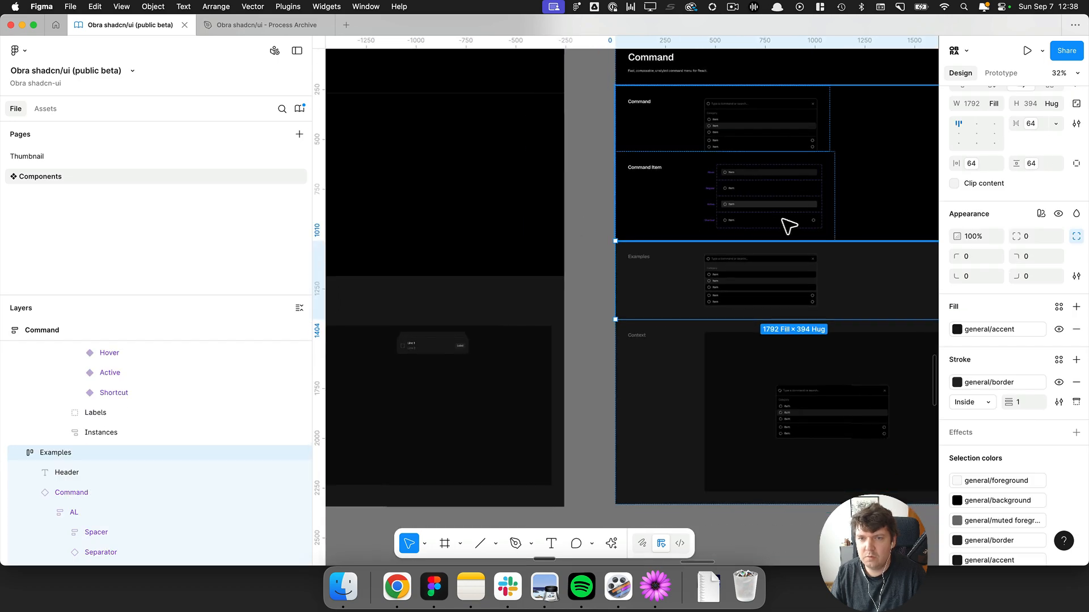
click(607, 215)
scroll(828, 154, right, 3)
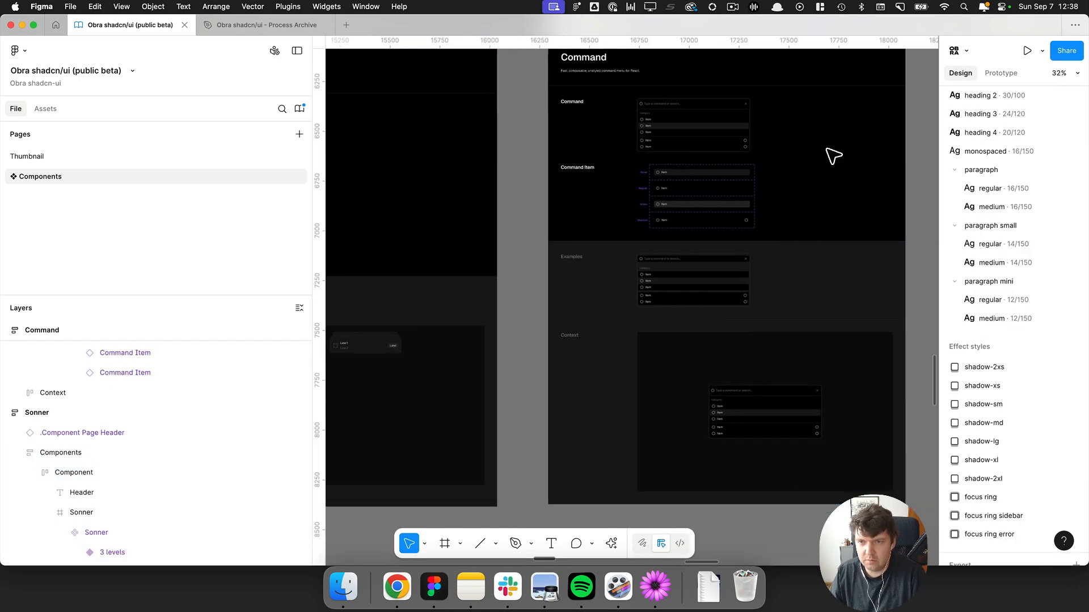
scroll(942, 149, up, 3)
Open the theme variables table and review the general, unofficial and card colour values.
click(1071, 170)
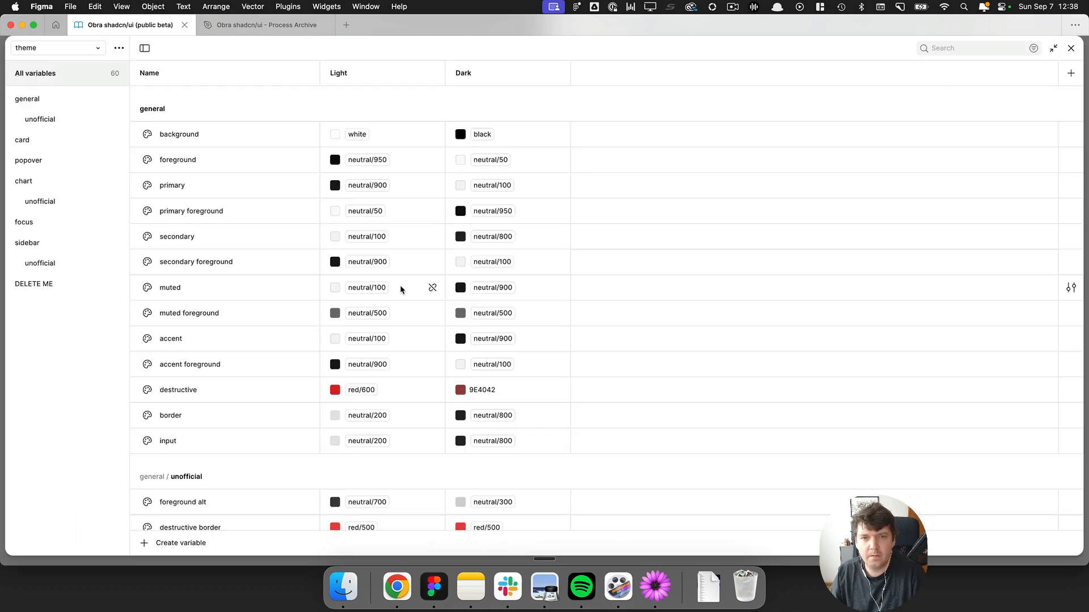
scroll(270, 287, down, 15)
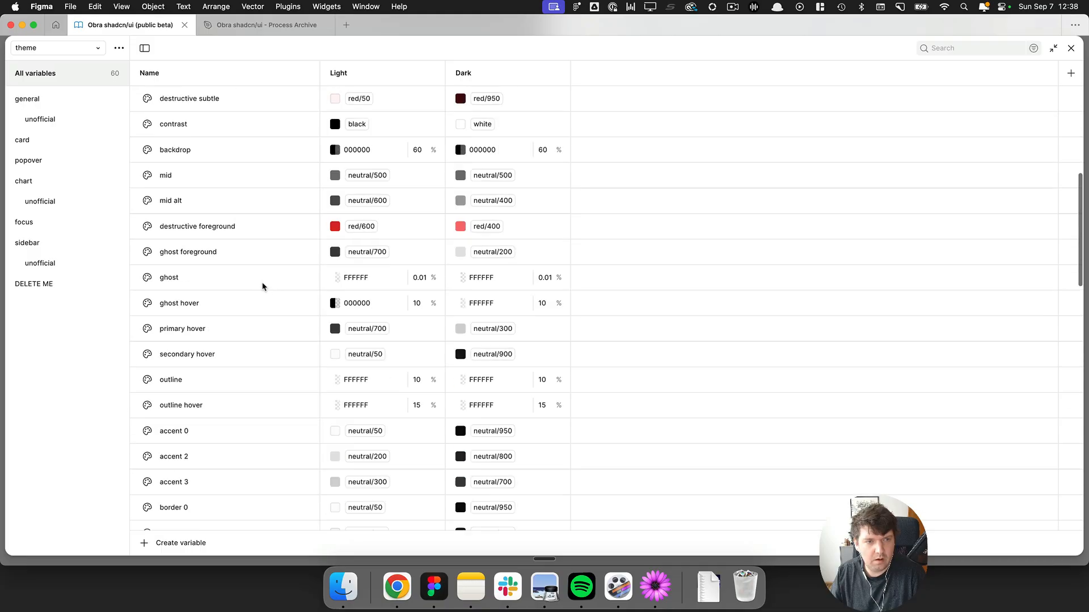
scroll(249, 275, up, 15)
scroll(249, 275, down, 10)
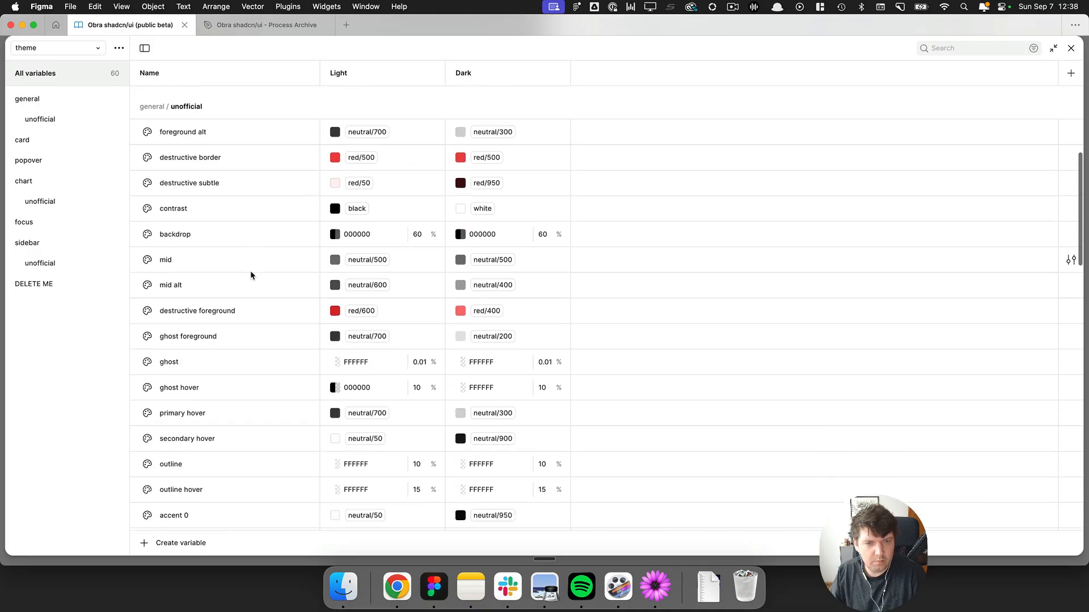
scroll(250, 274, up, 10)
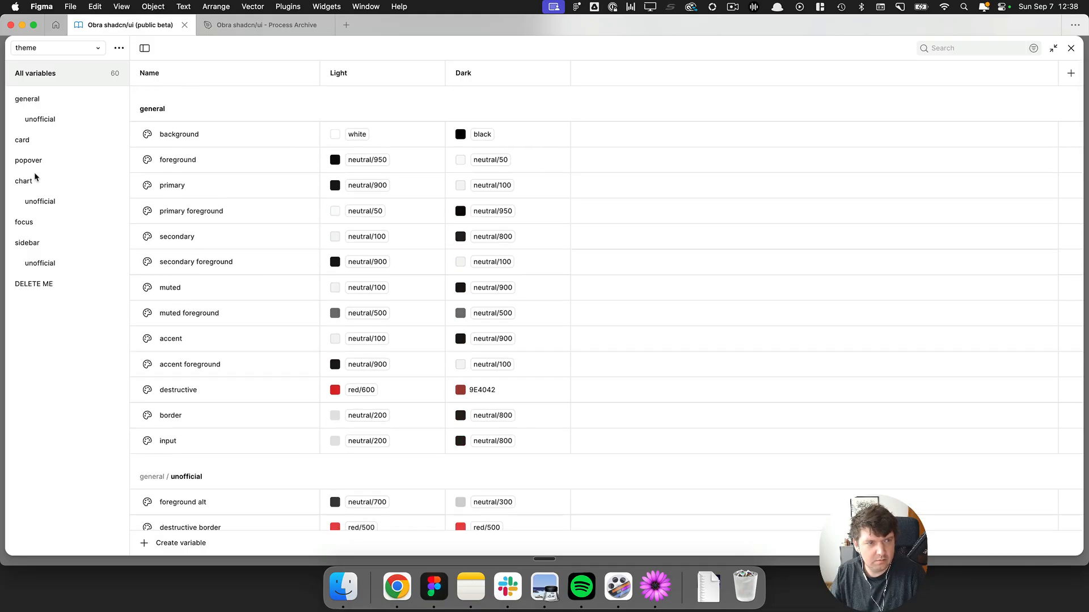
scroll(232, 273, down, 15)
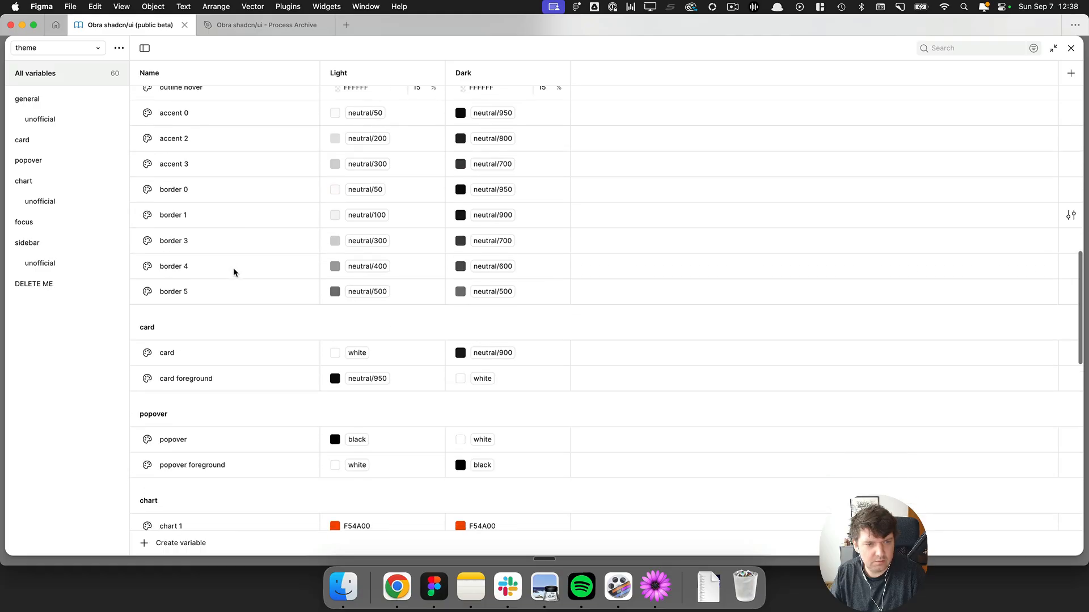
scroll(289, 314, up, 5)
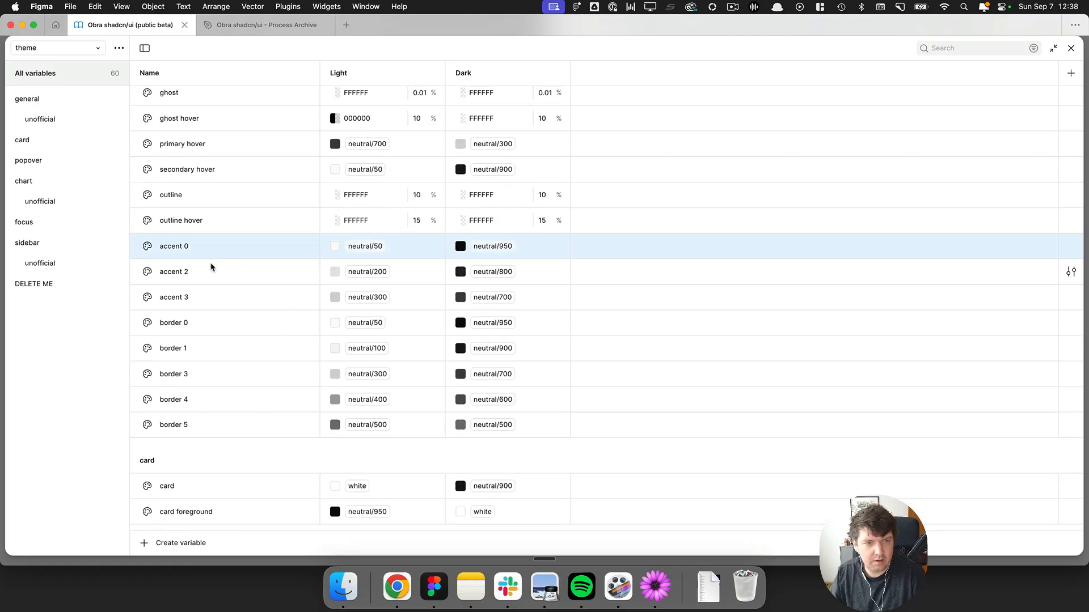
scroll(218, 263, up, 12)
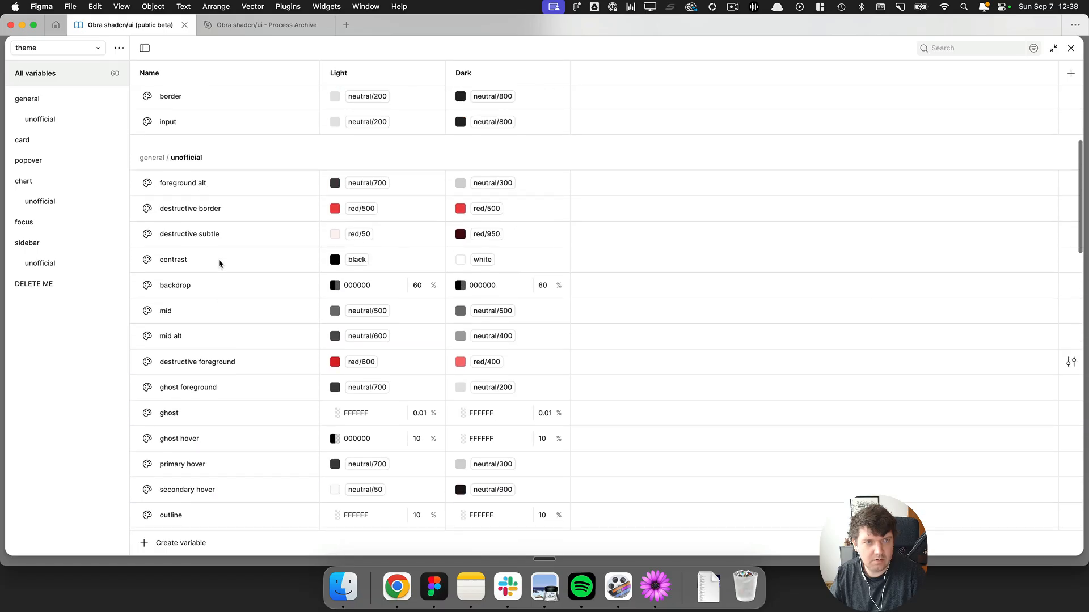
scroll(218, 263, up, 5)
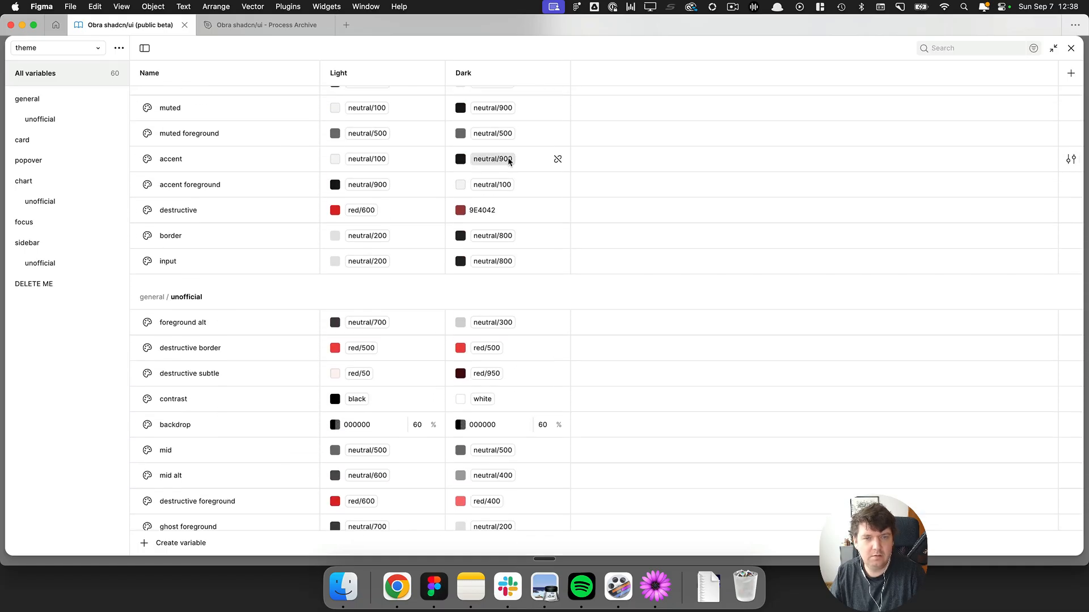
key(super+Tab)
key(super+Tab)
key(super+Tab)
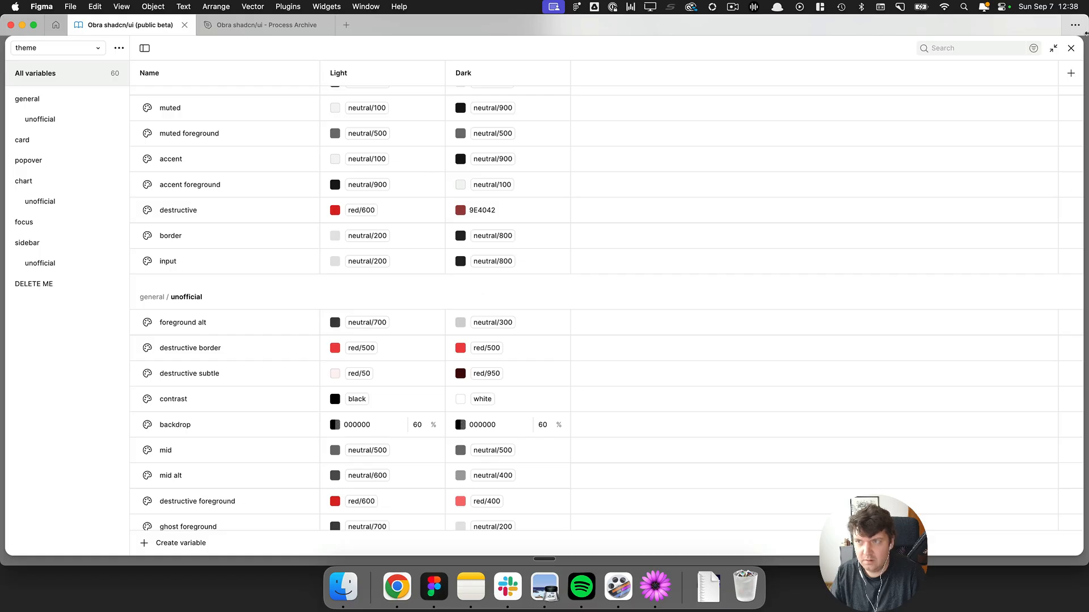
click(1071, 47)
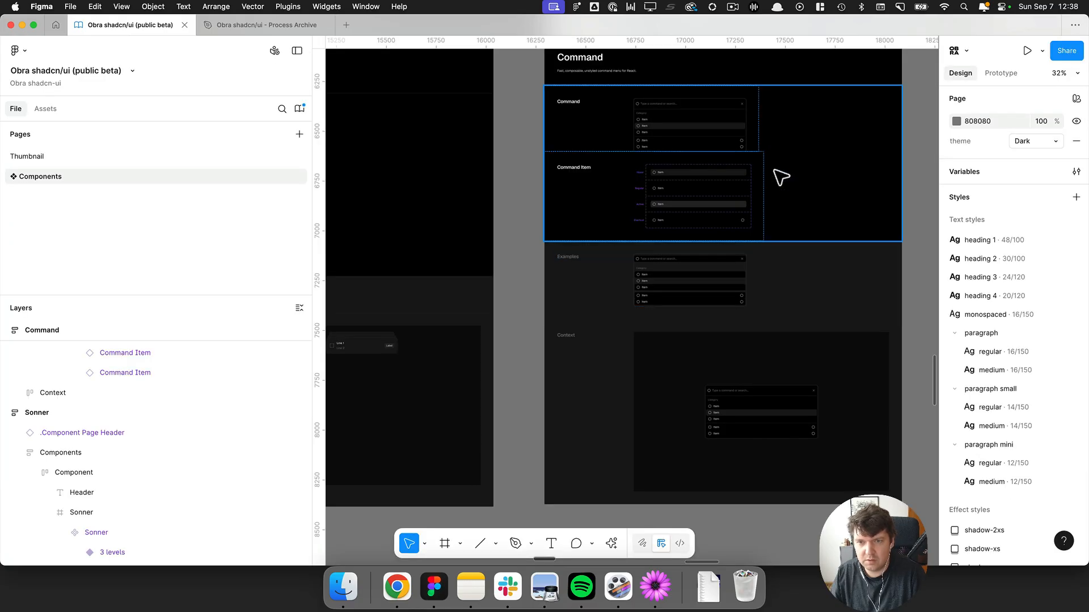
Go from the Regular command item to its main Menu Item component and examine its variants.
scroll(777, 175, up, 5)
click(499, 229)
click(499, 229)
click(499, 229)
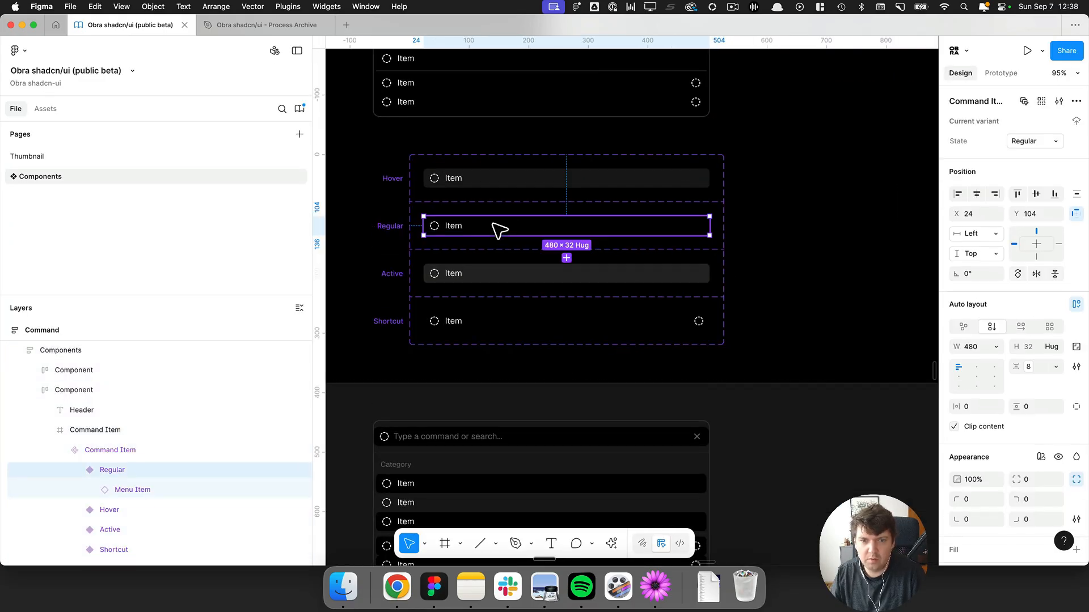
scroll(991, 386, down, 3)
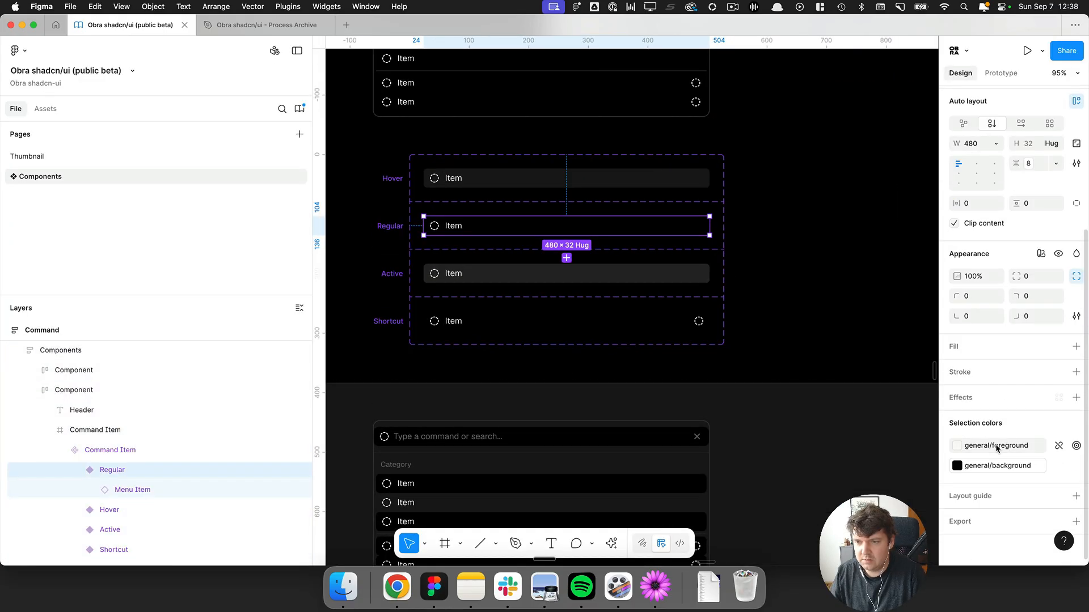
click(137, 491)
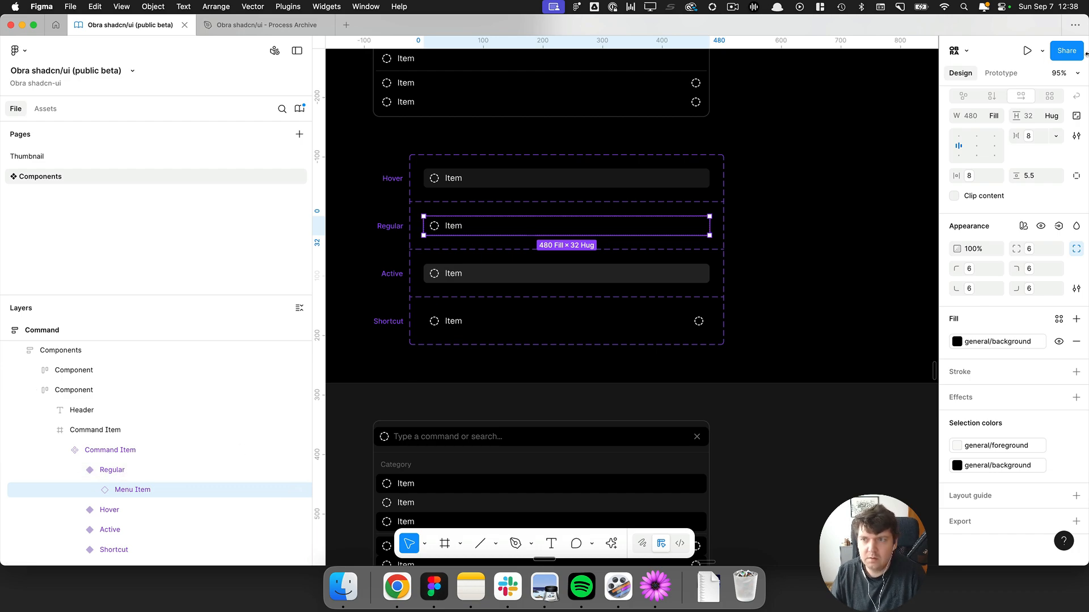
scroll(1002, 152, up, 10)
click(1001, 115)
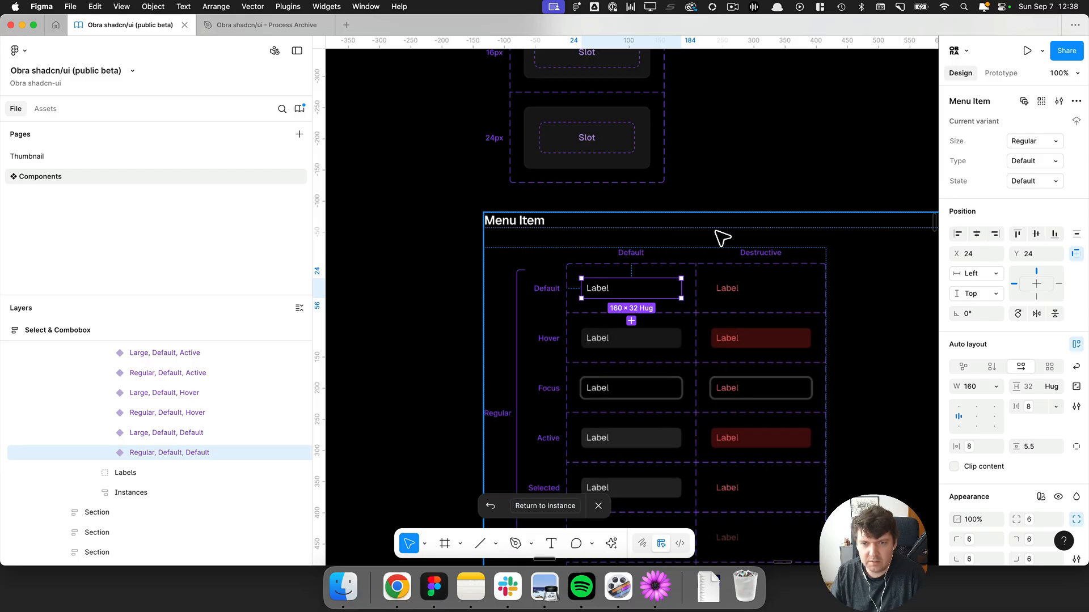
scroll(720, 235, down, 2)
scroll(624, 170, right, 2)
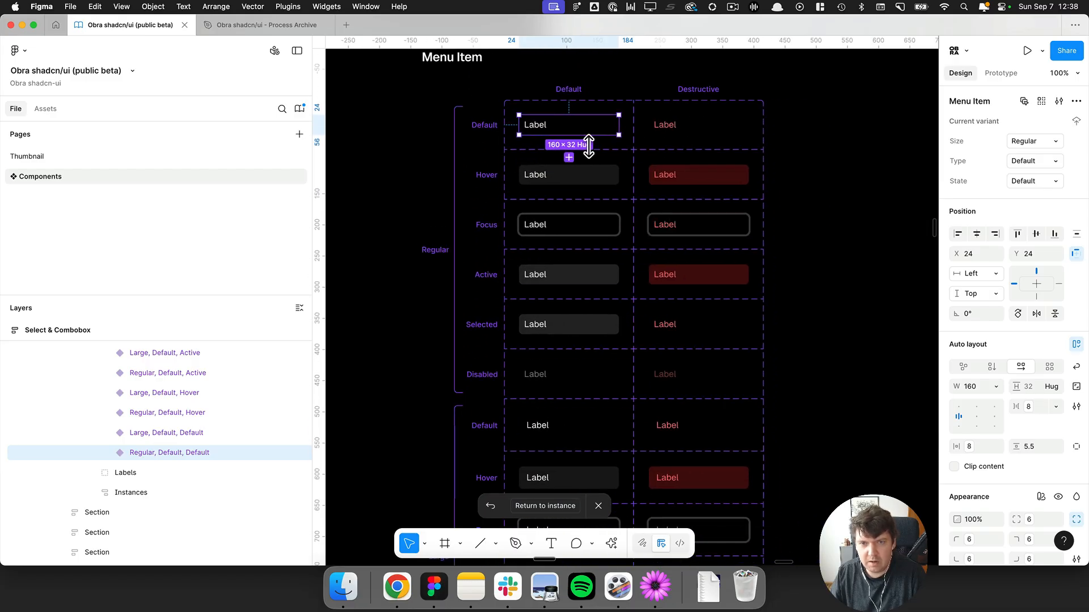
Switch to the browser, search the shadcn docs for menu, and open the Context Menu preview.
key(super+Tab)
key(super+Tab)
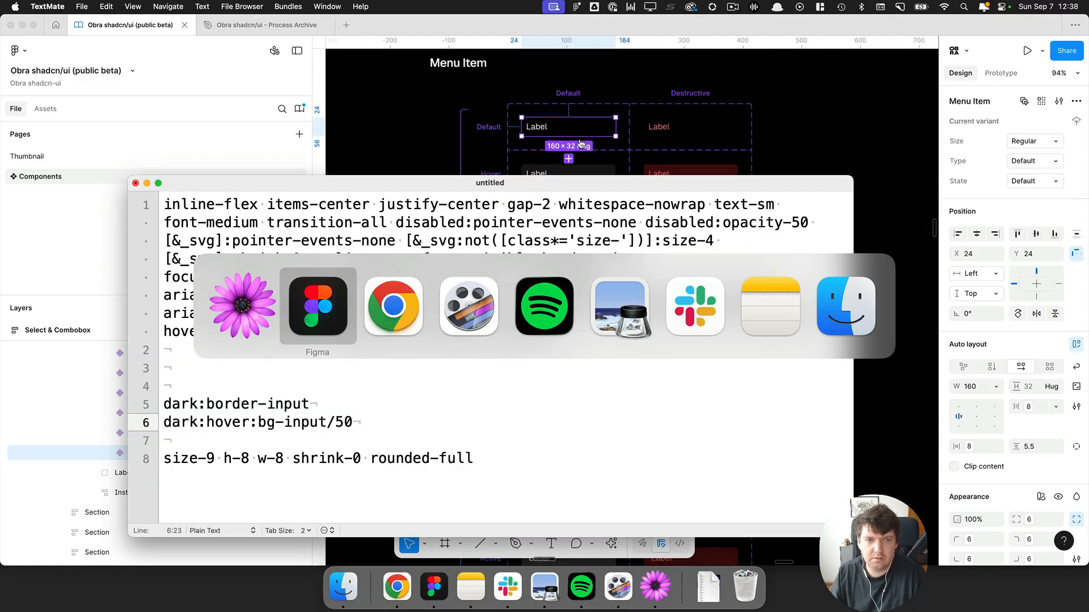
key(super+Tab)
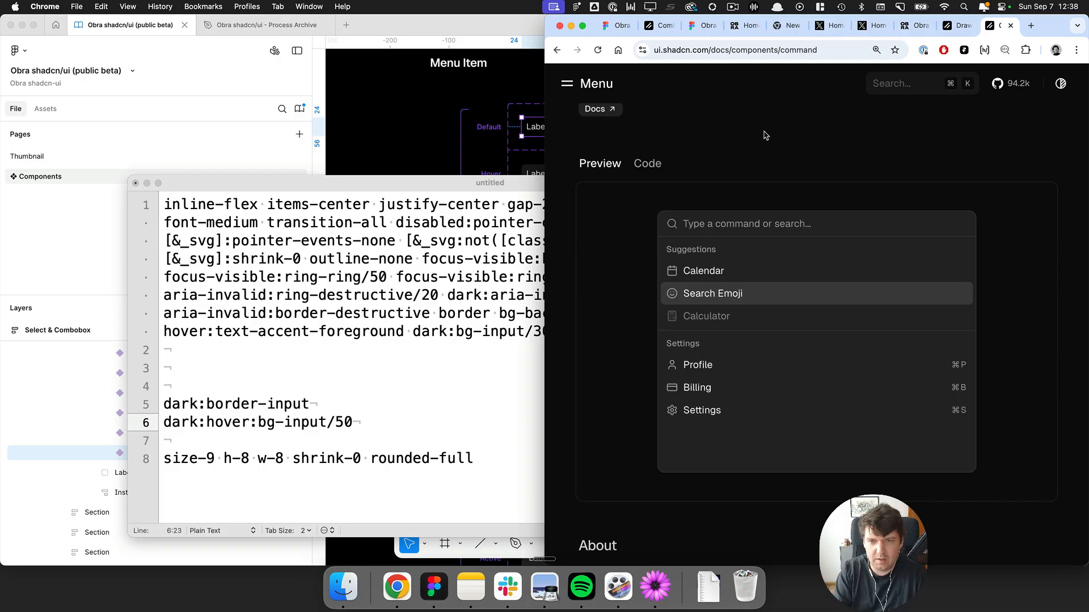
key(super+k)
text(menu)
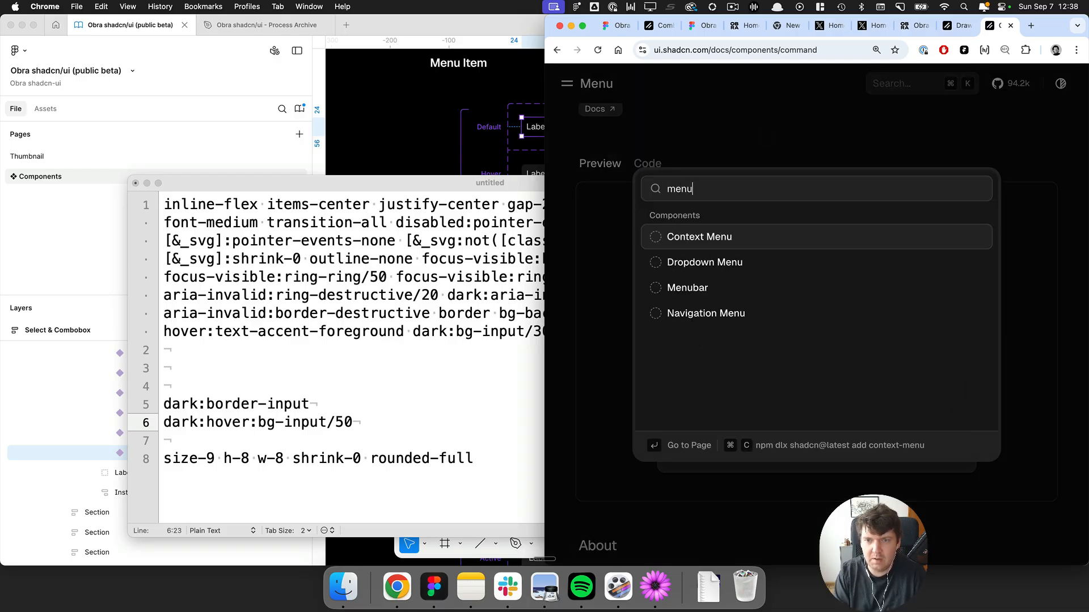
click(728, 241)
scroll(777, 272, down, 3)
right_click(778, 283)
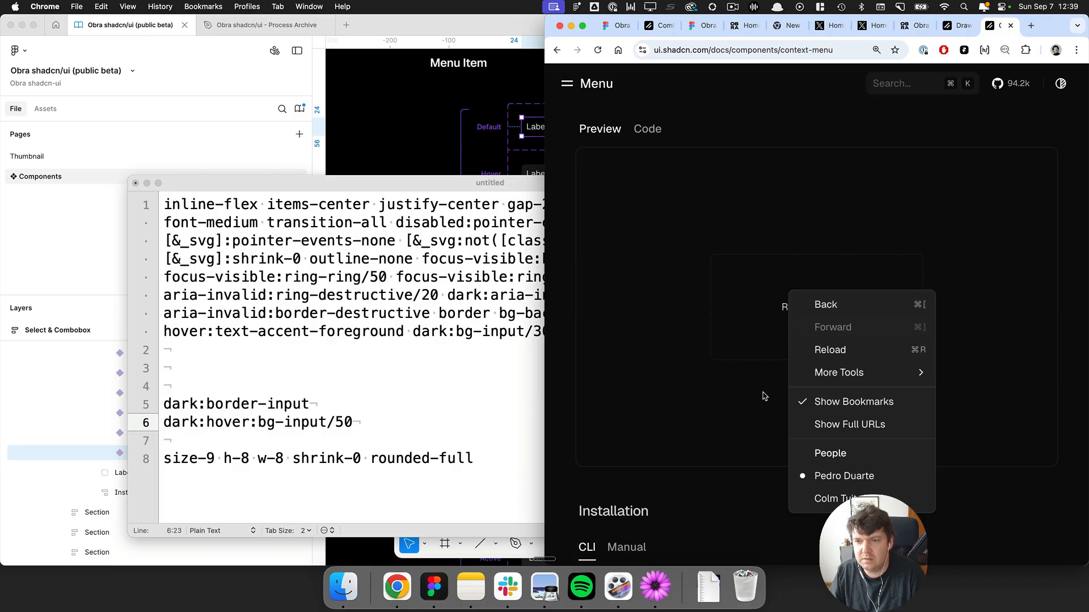
Return to Figma to look over the Menu component variants, then switch back to the docs.
key(super+Tab)
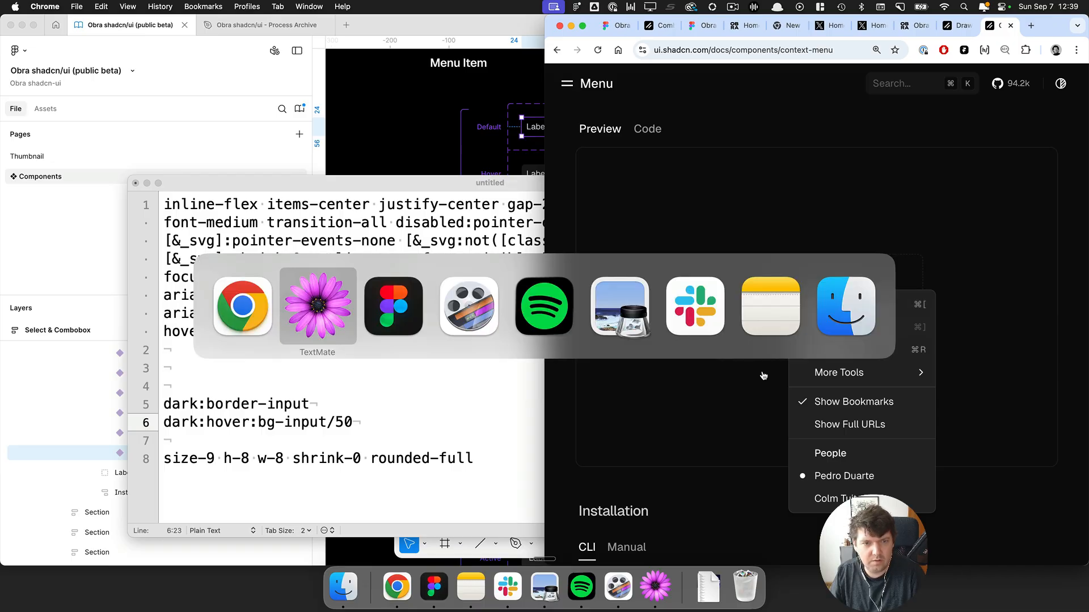
key(super+Tab)
scroll(716, 266, down, 5)
scroll(567, 176, up, 10)
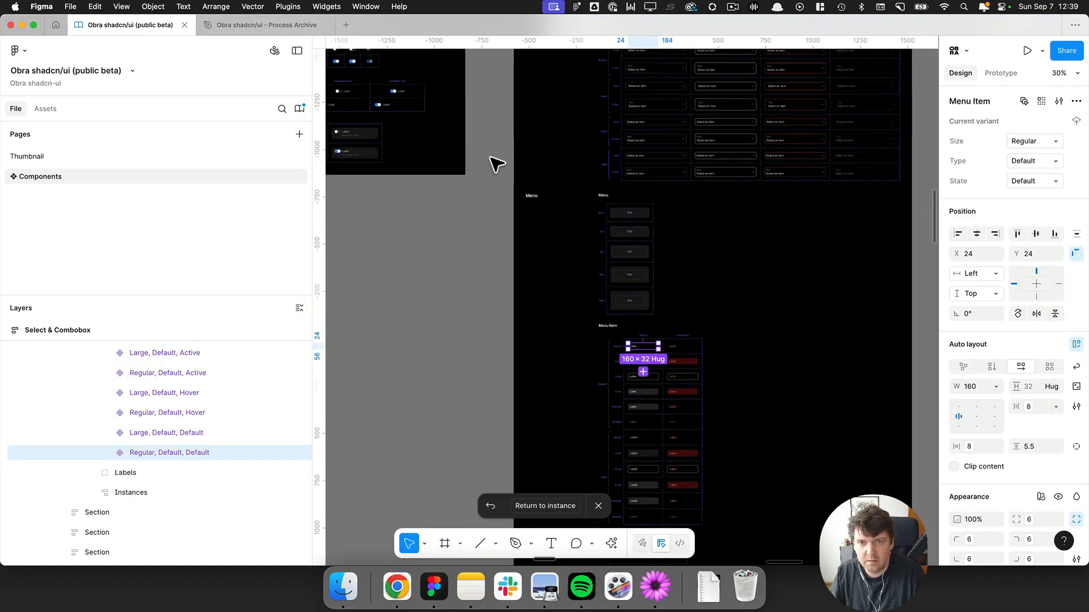
click(539, 207)
key(super+Tab)
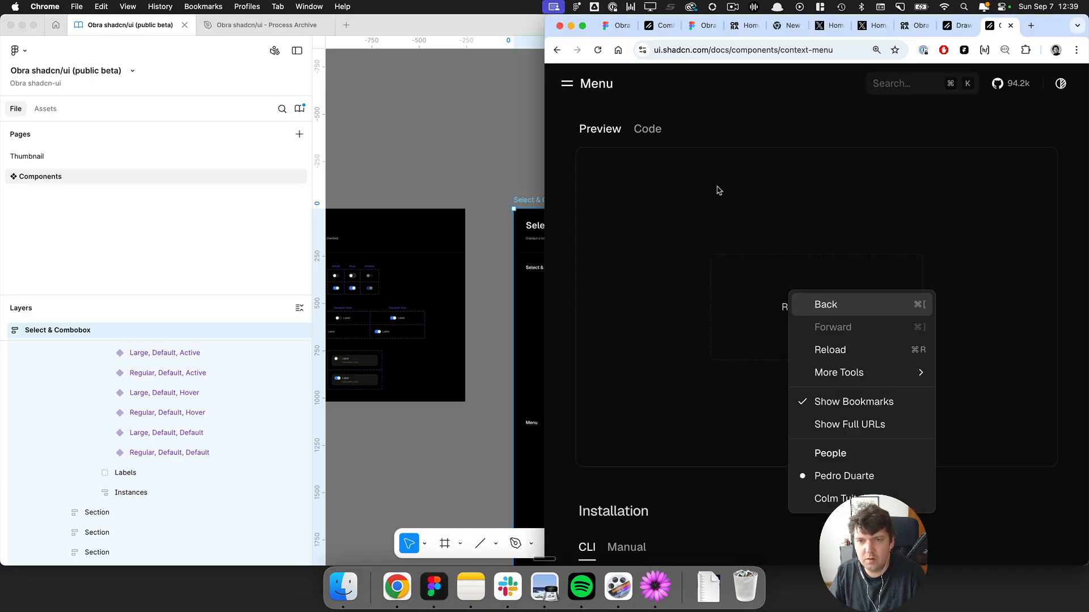
Set the Select & Combobox frame's fill to the general accent colour variable.
key(super+Tab)
scroll(719, 243, right, 2)
scroll(719, 243, down, 1)
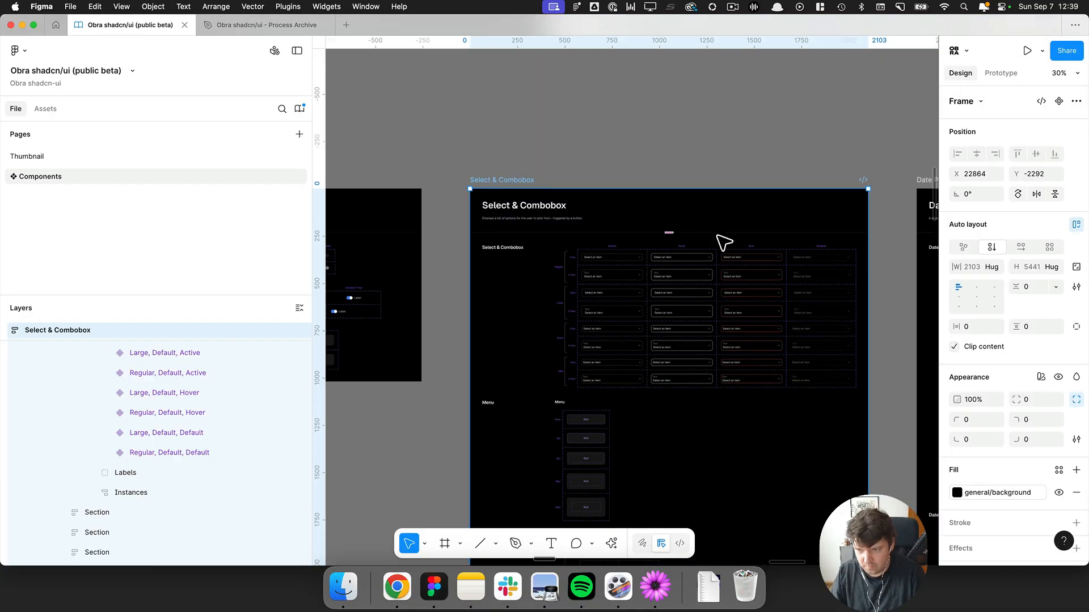
key(super+Tab)
key(super+Tab)
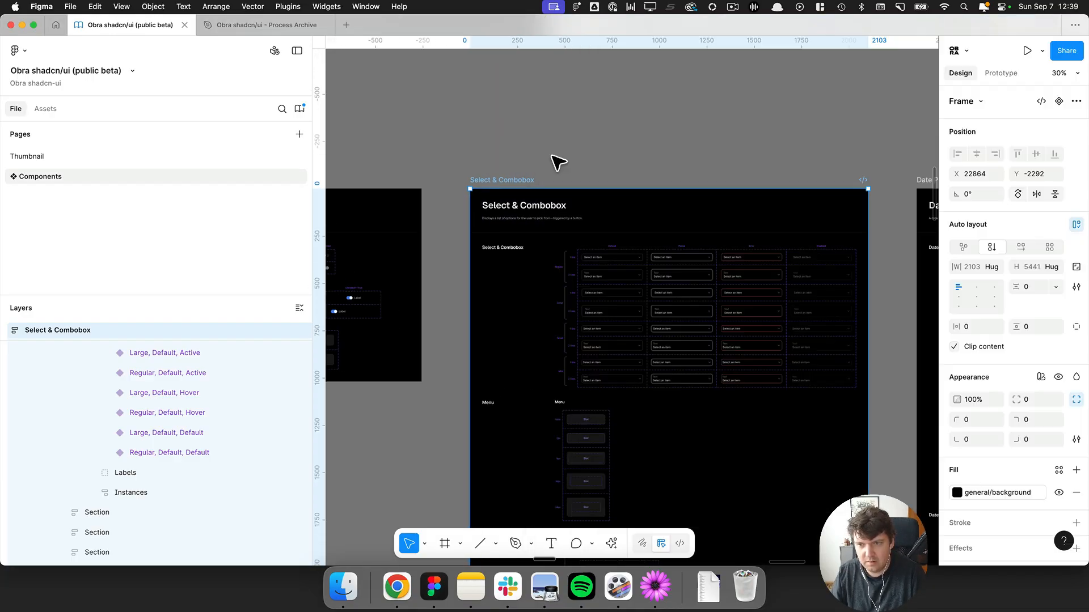
key(super+Tab)
key(super+Tab)
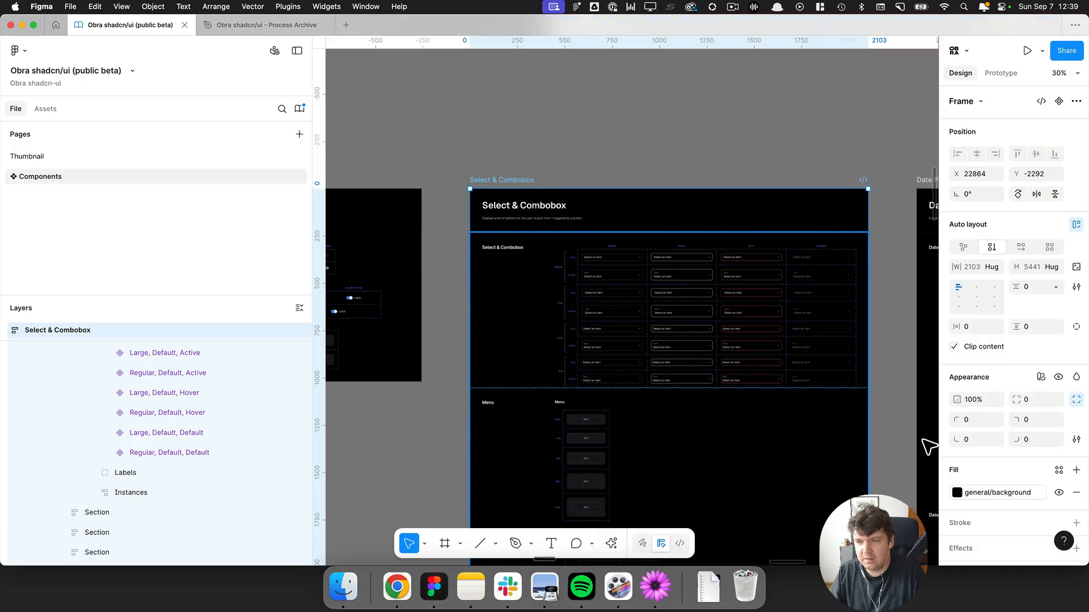
click(975, 492)
text(acc)
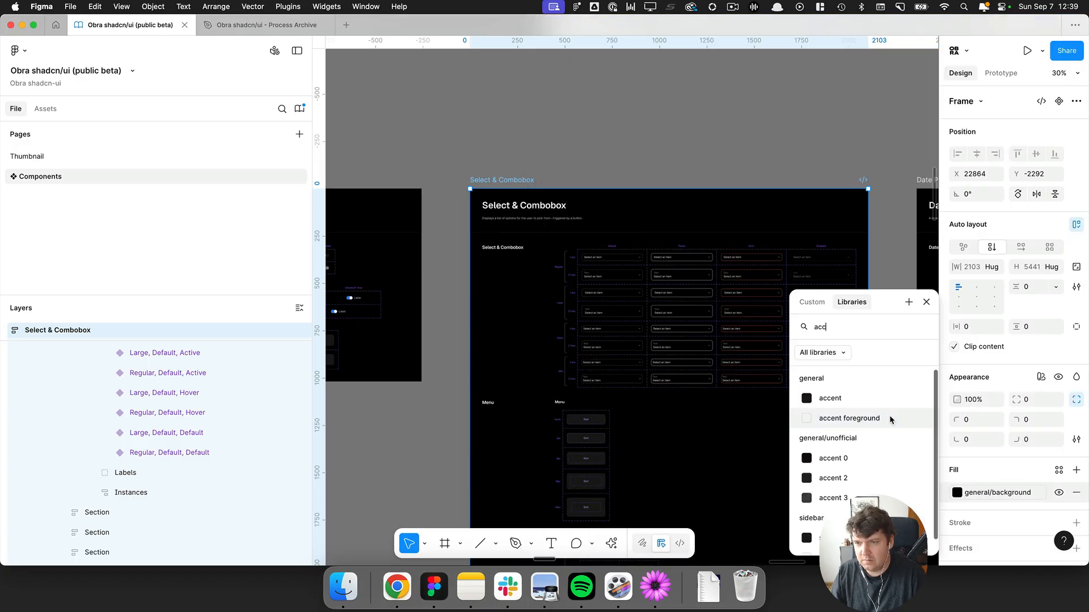
click(847, 398)
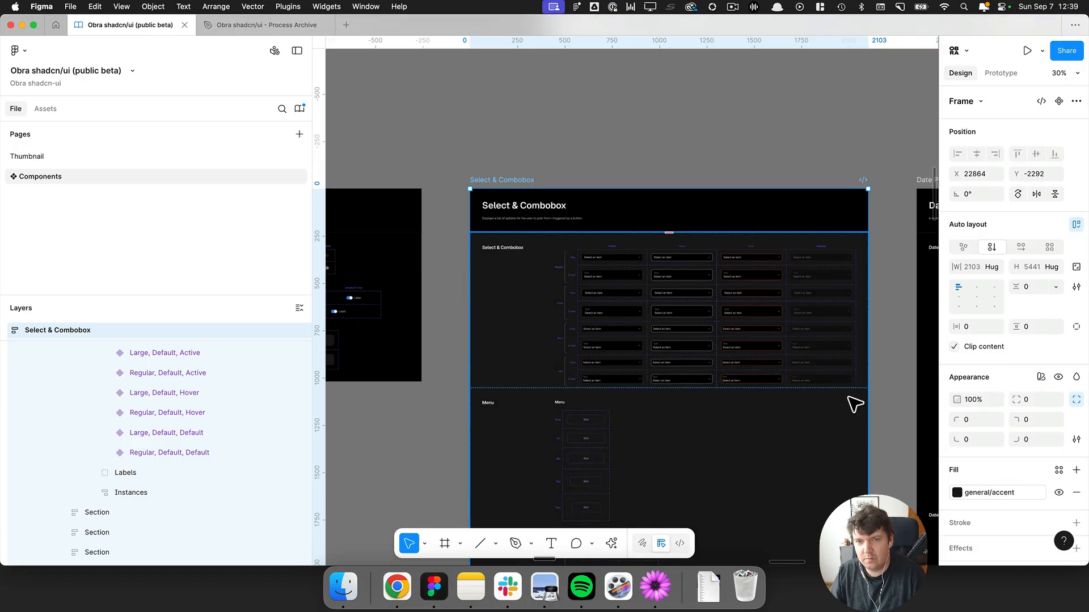
Search the frame's fill variables for an accent 0 colour and close the picker.
key(super+Tab)
key(super+Tab)
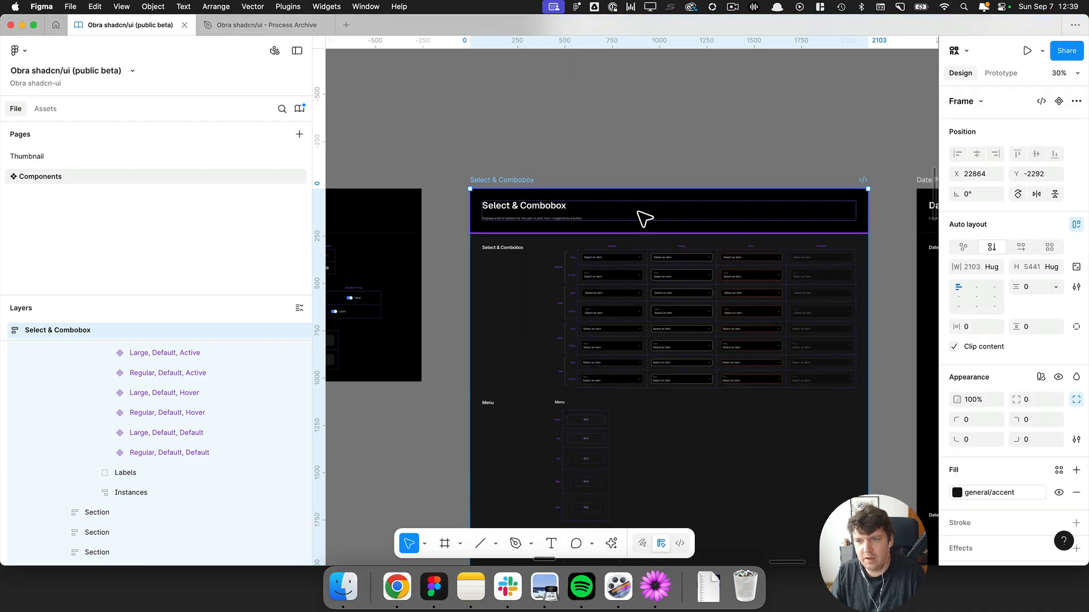
click(981, 493)
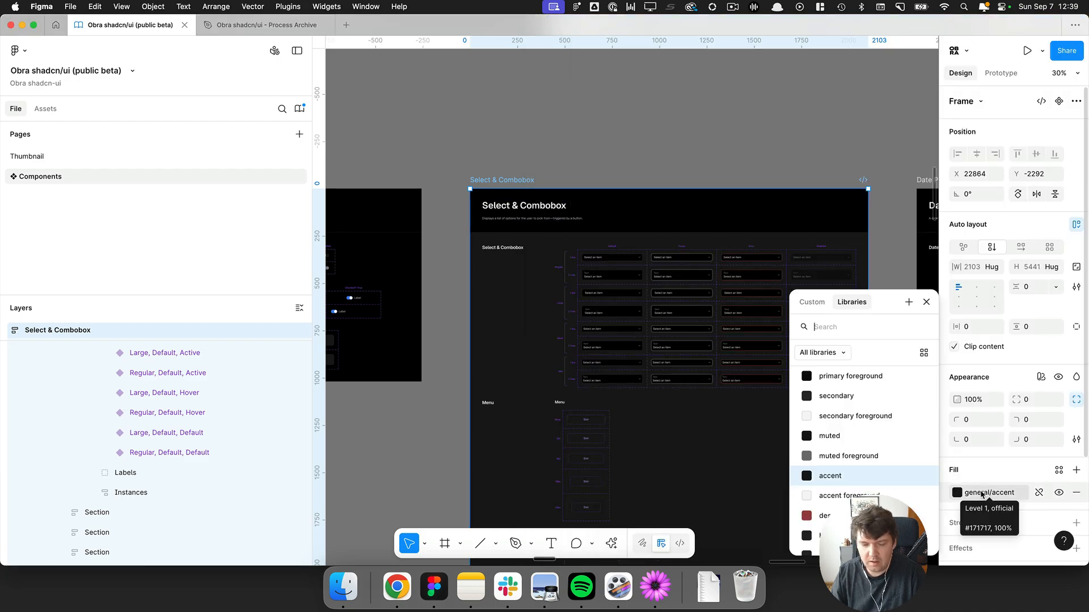
text(acc)
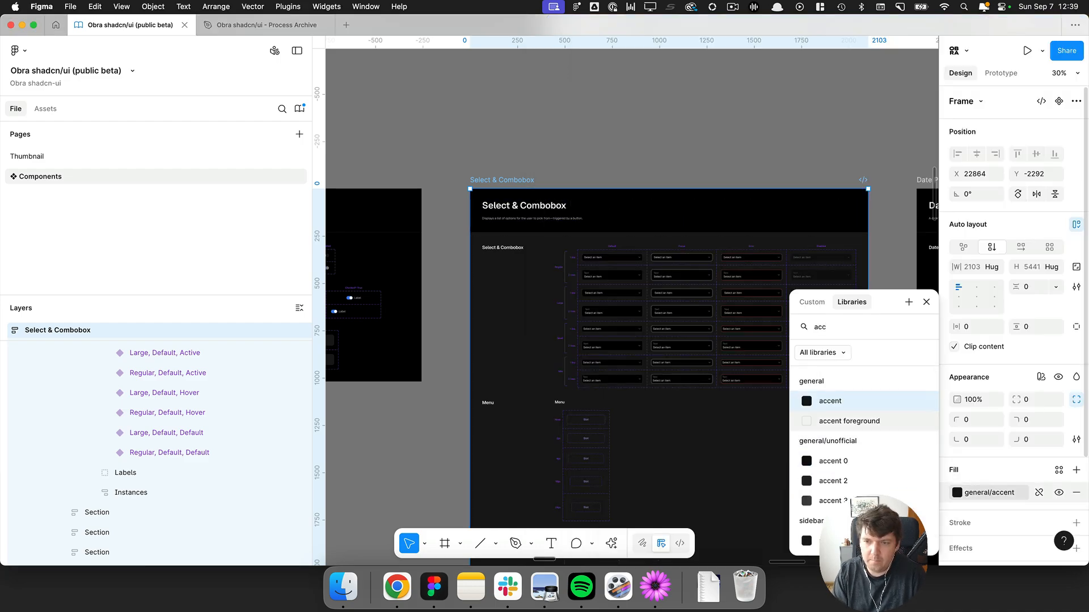
text(0)
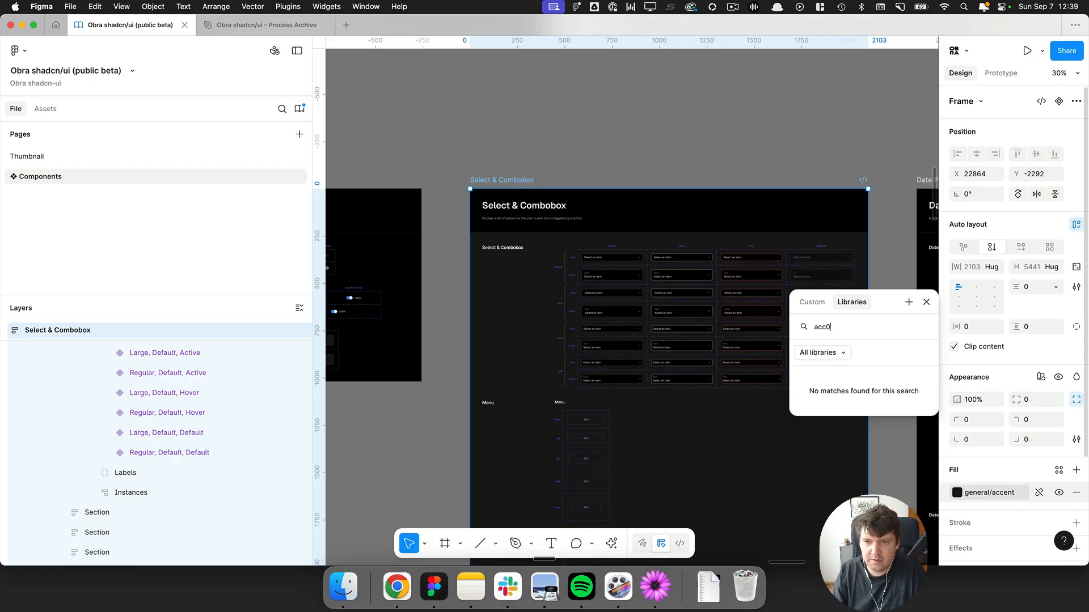
key(BackSpace)
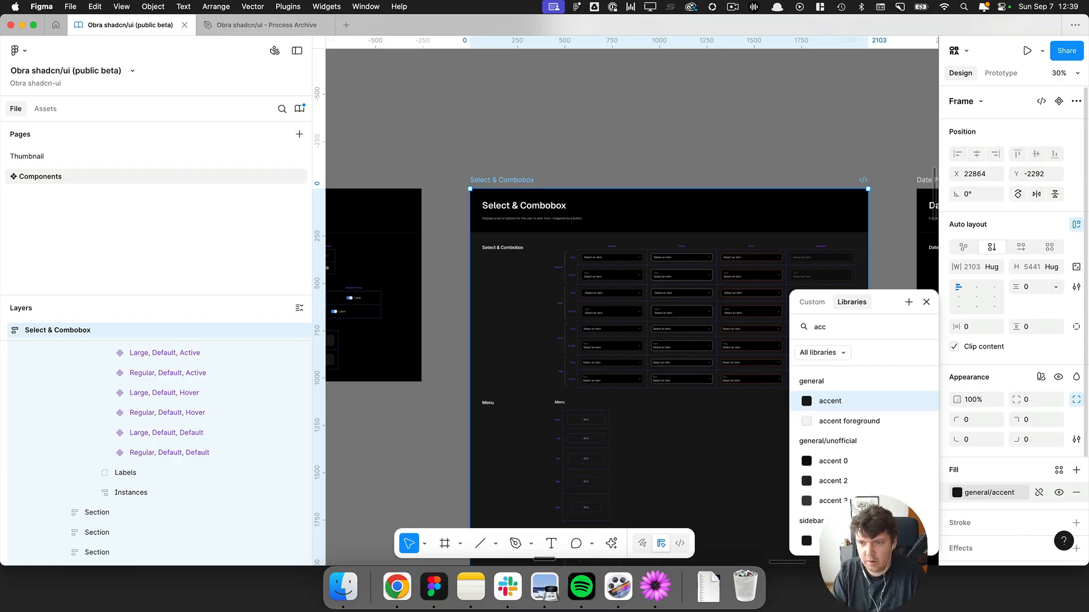
text(0)
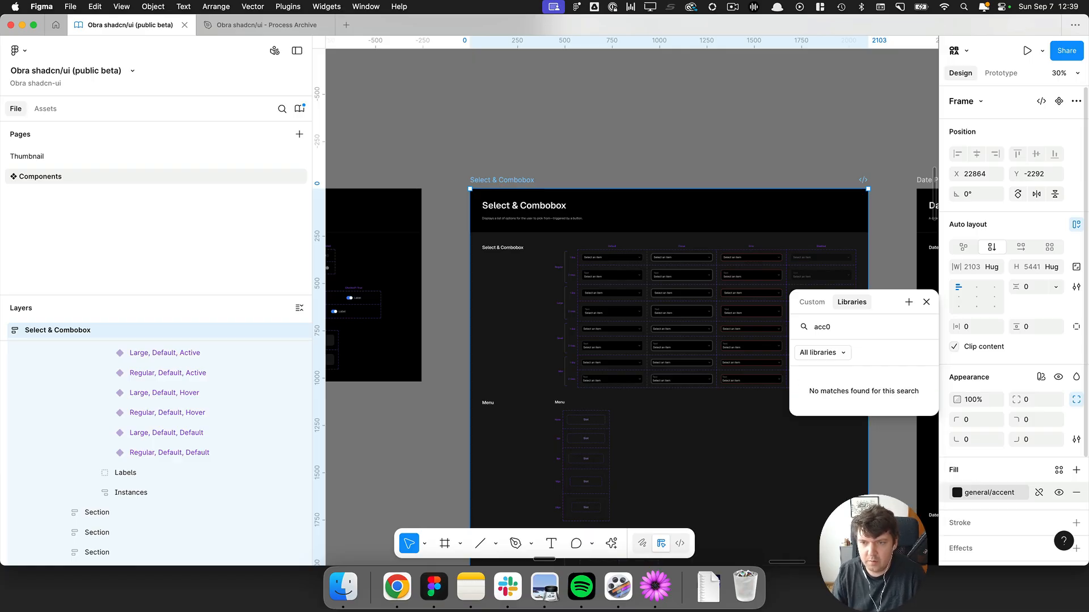
key(BackSpace)
click(912, 465)
Set the component page header's fill to the general/unofficial accent 0 variable.
key(super+Tab)
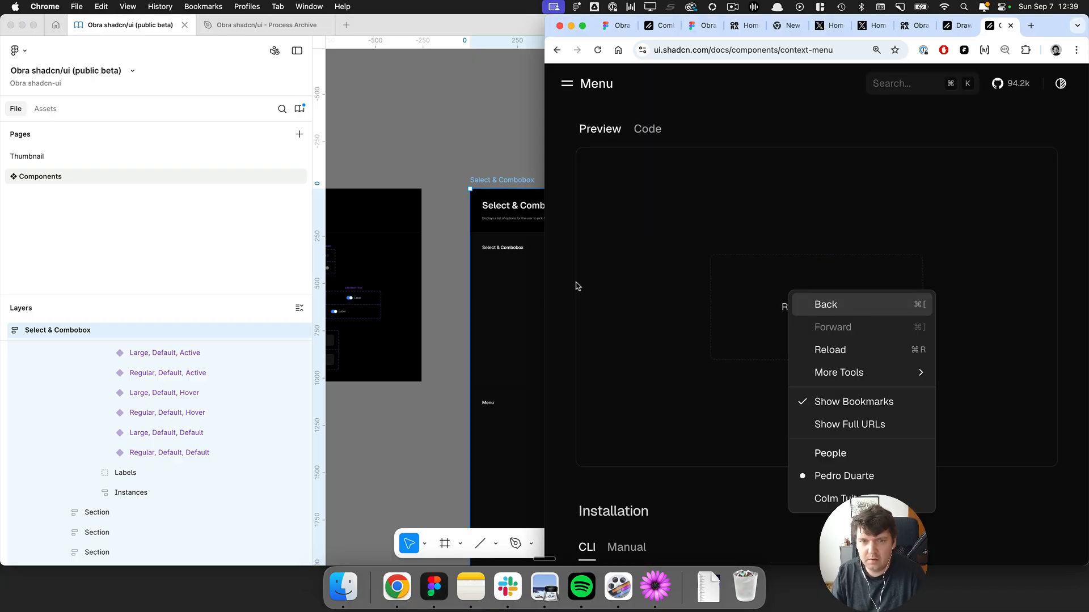
ctrl+scroll(518, 309, up, 5)
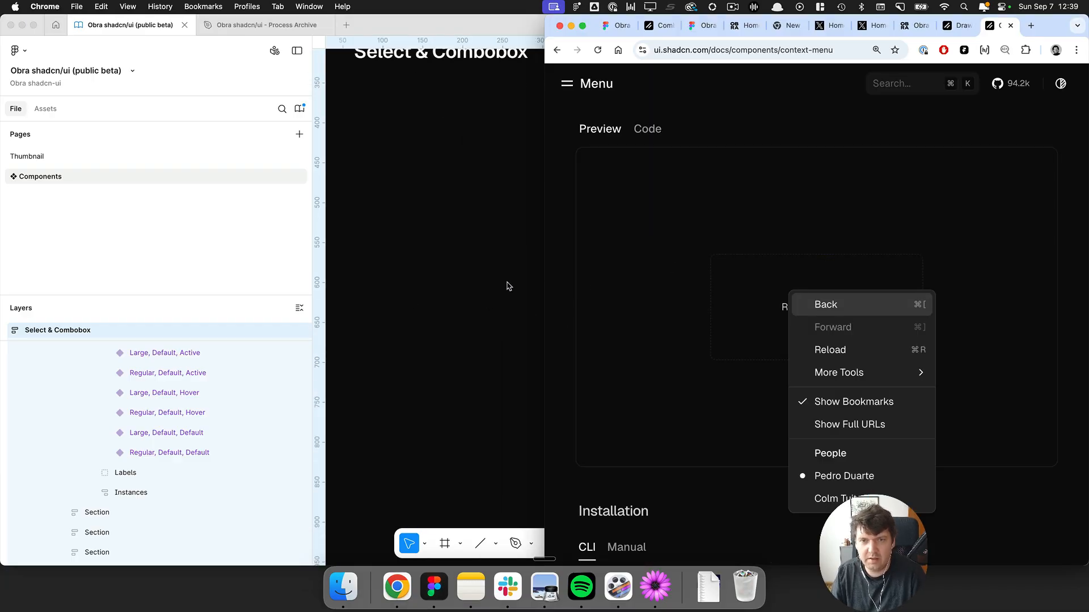
key(super+Tab)
ctrl+scroll(515, 289, down, 5)
click(499, 173)
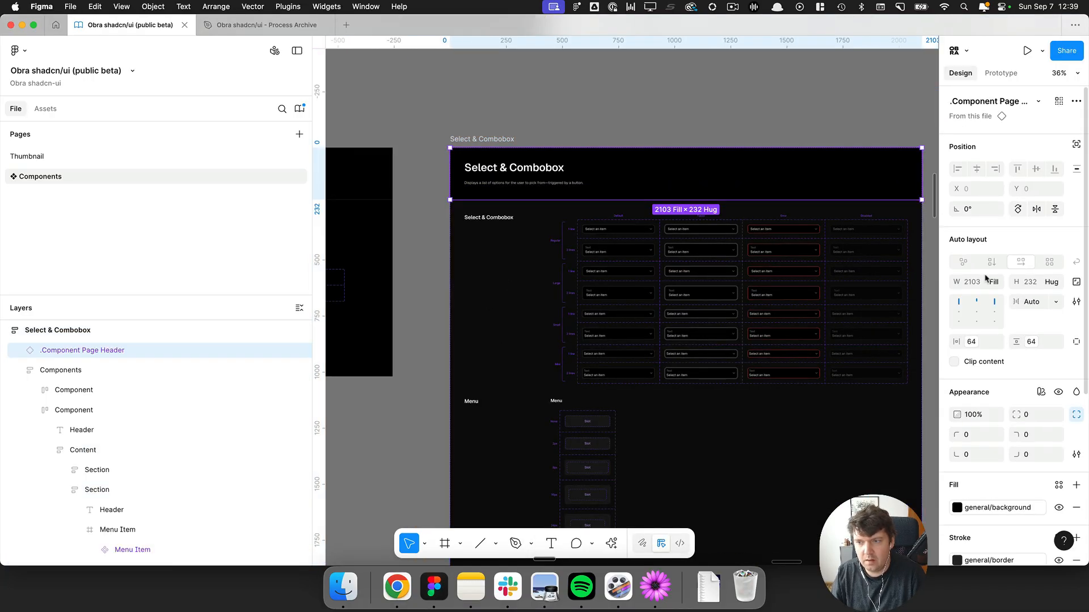
scroll(985, 278, down, 3)
ctrl+scroll(676, 273, down, 5)
scroll(768, 340, right, 2)
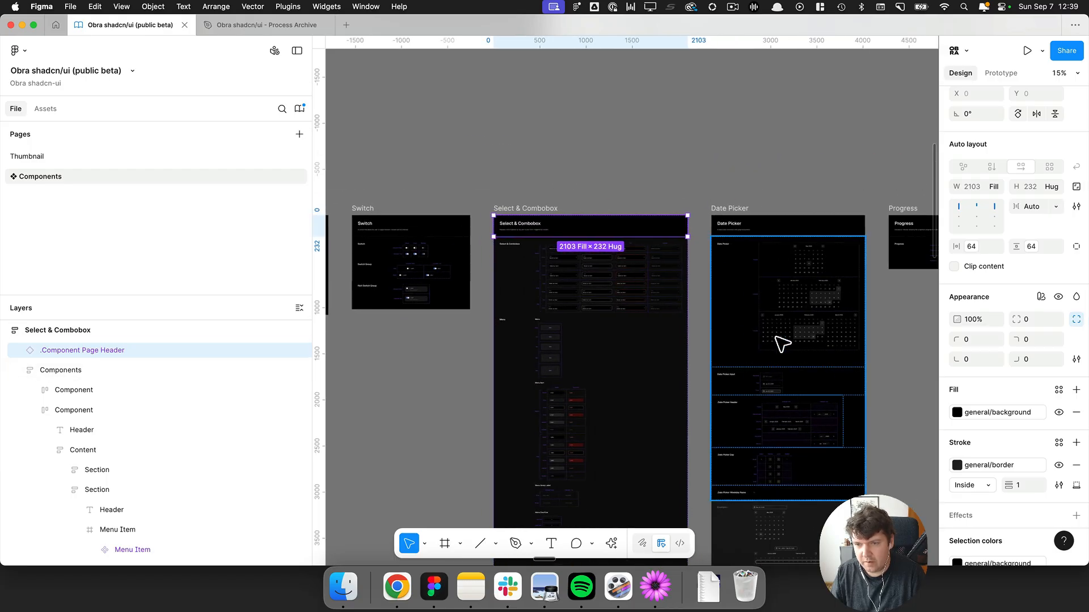
scroll(782, 343, down, 5)
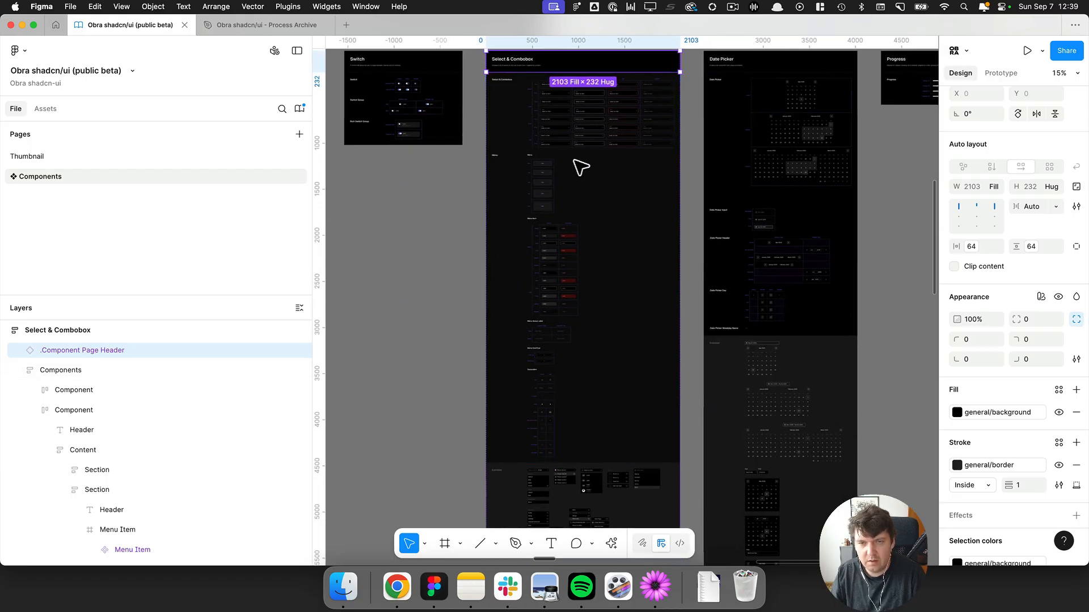
scroll(481, 107, up, 2)
ctrl+scroll(476, 105, up, 5)
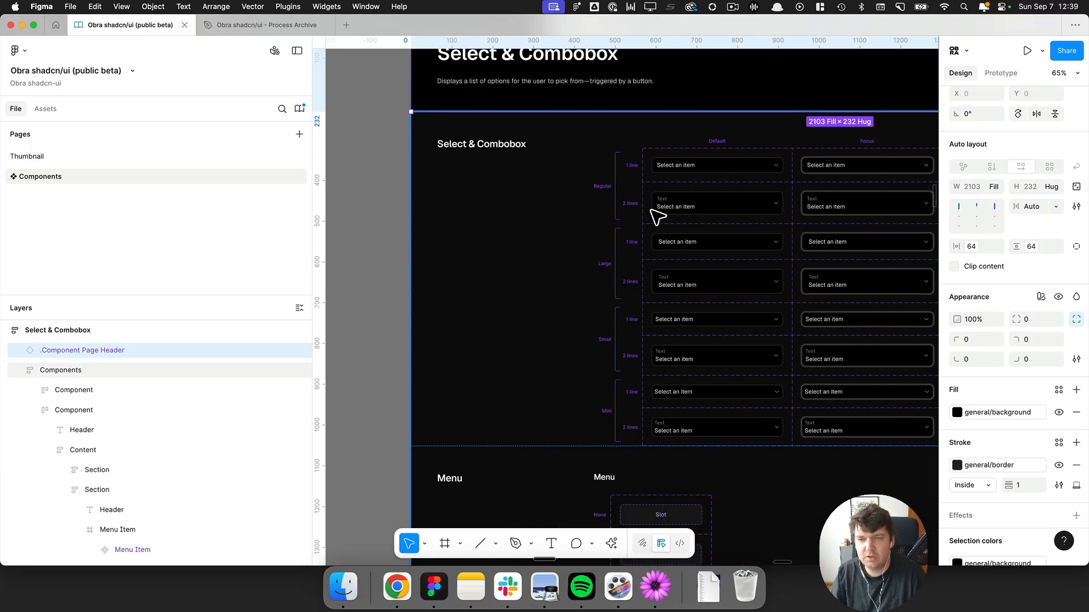
scroll(656, 216, right, 2)
scroll(650, 209, up, 1)
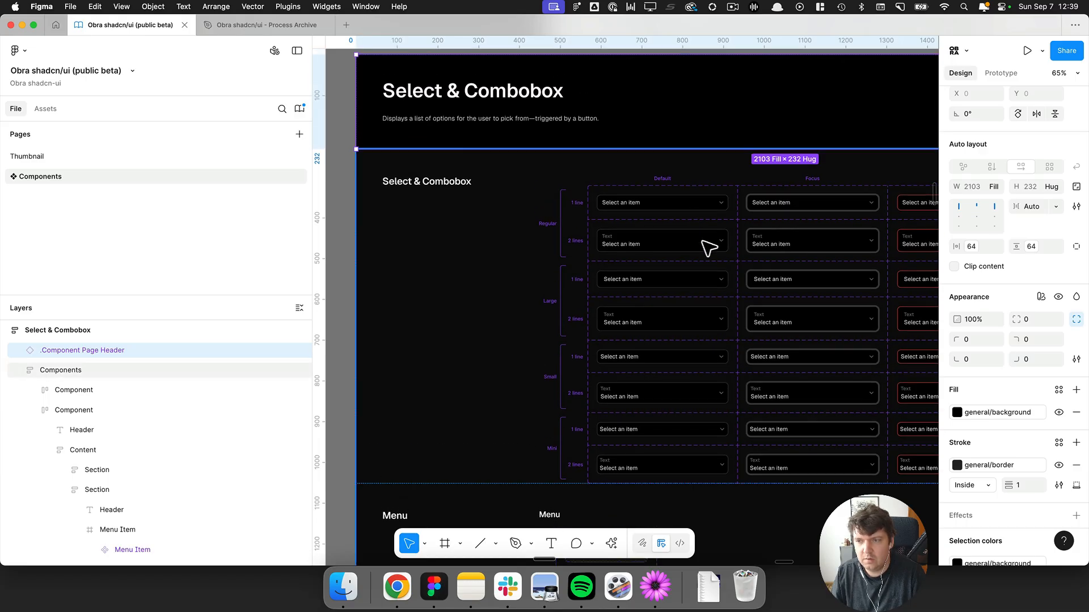
click(992, 412)
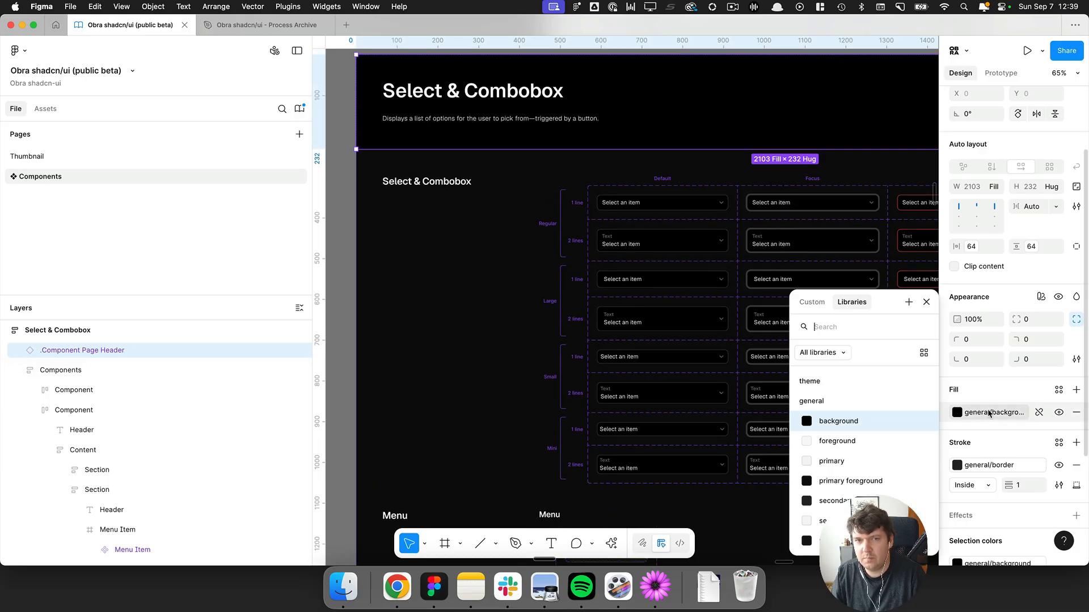
text(acc)
click(800, 461)
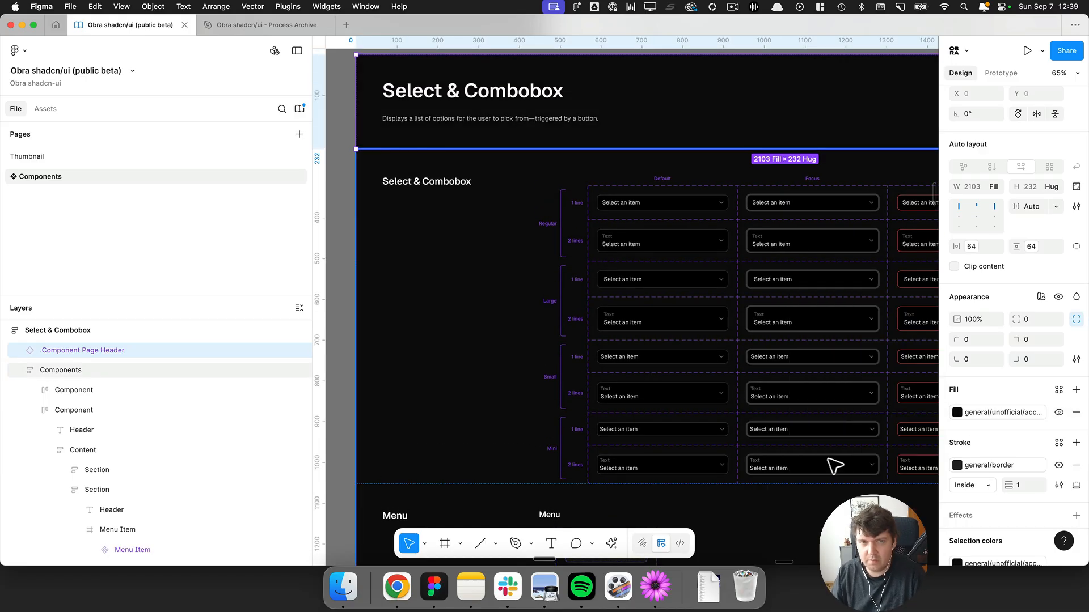
Locate and select the Regular, Default, 1 line Select variant on the canvas.
click(347, 194)
scroll(347, 196, down, 3)
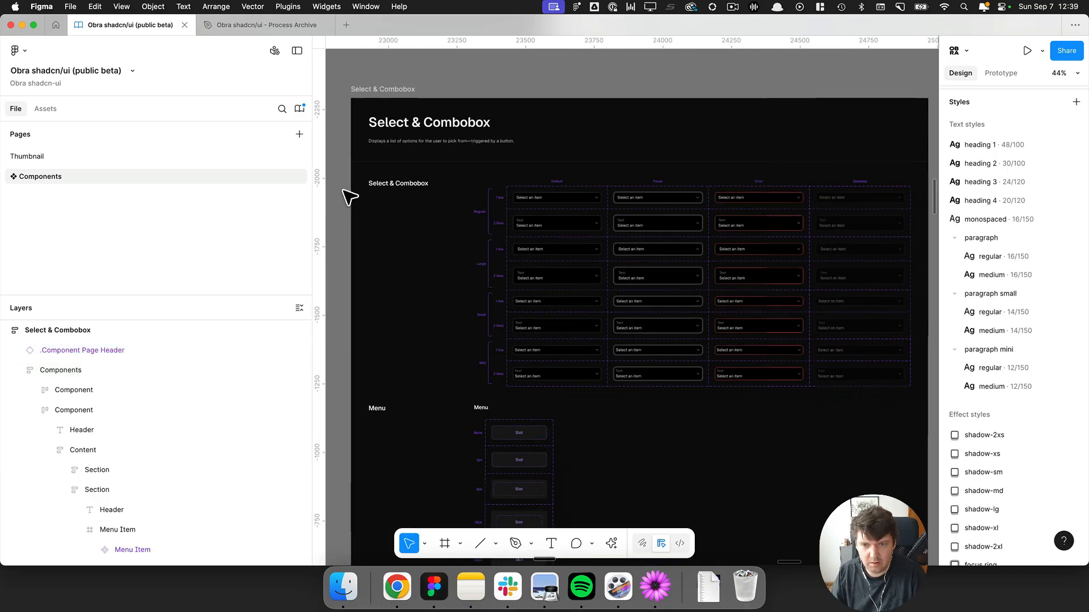
scroll(348, 196, down, 5)
scroll(347, 196, down, 3)
scroll(348, 196, up, 3)
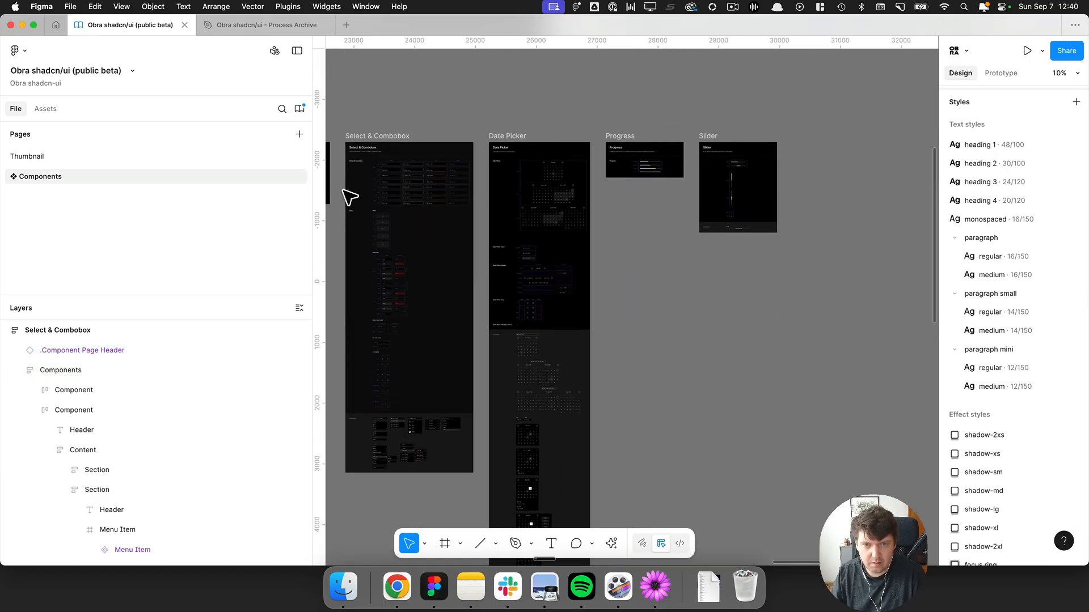
click(538, 195)
click(715, 253)
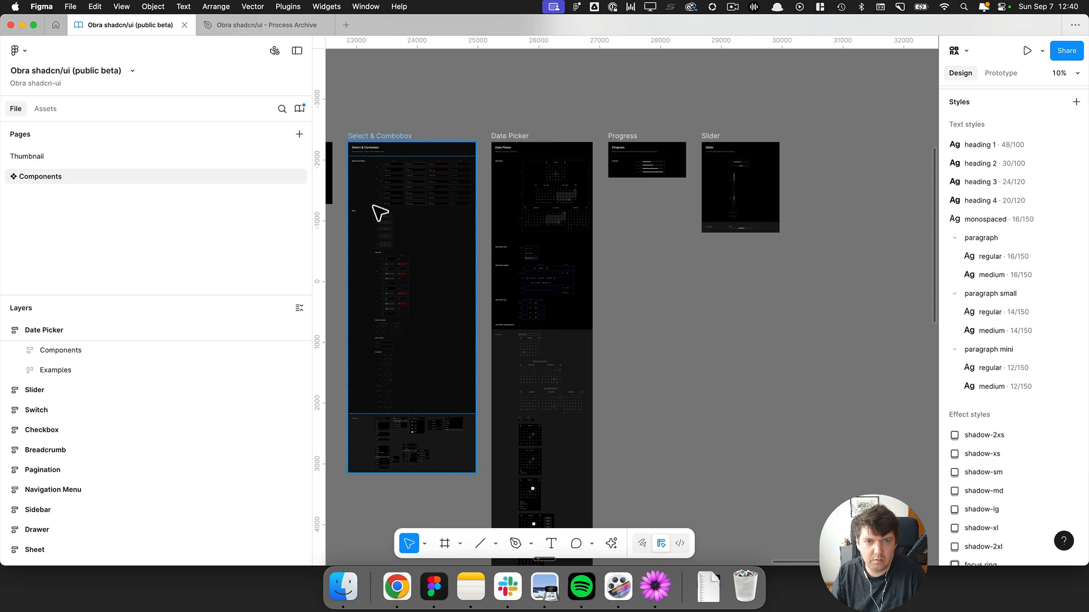
scroll(361, 188, up, 2)
scroll(360, 188, up, 5)
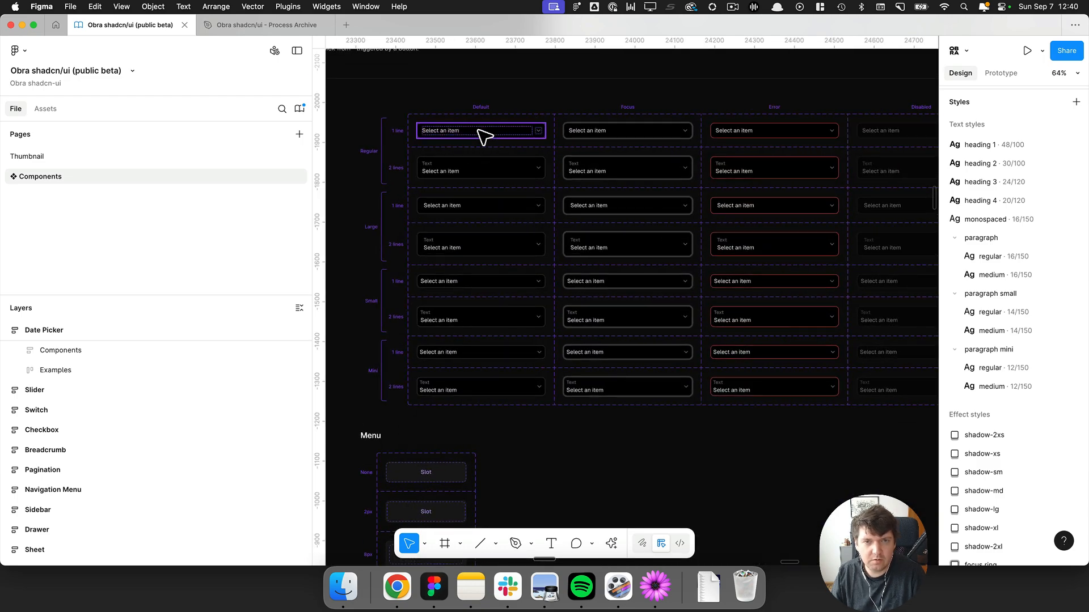
click(484, 137)
scroll(403, 126, up, 4)
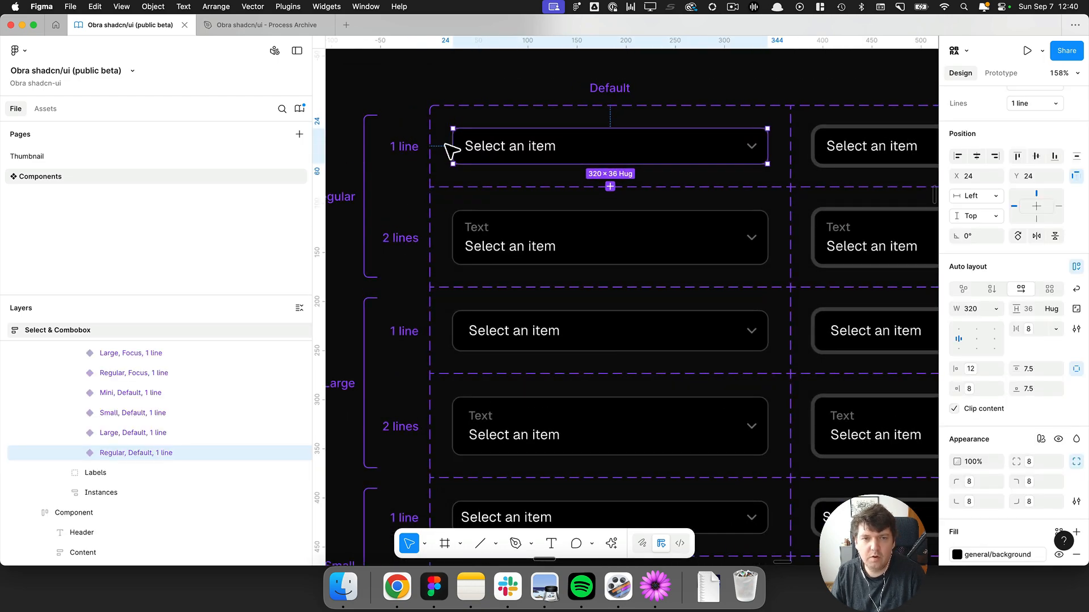
Search the shadcn docs for select, open the Select page and compare its preview with the variant.
key(super+Tab)
key(super+k)
text(sel)
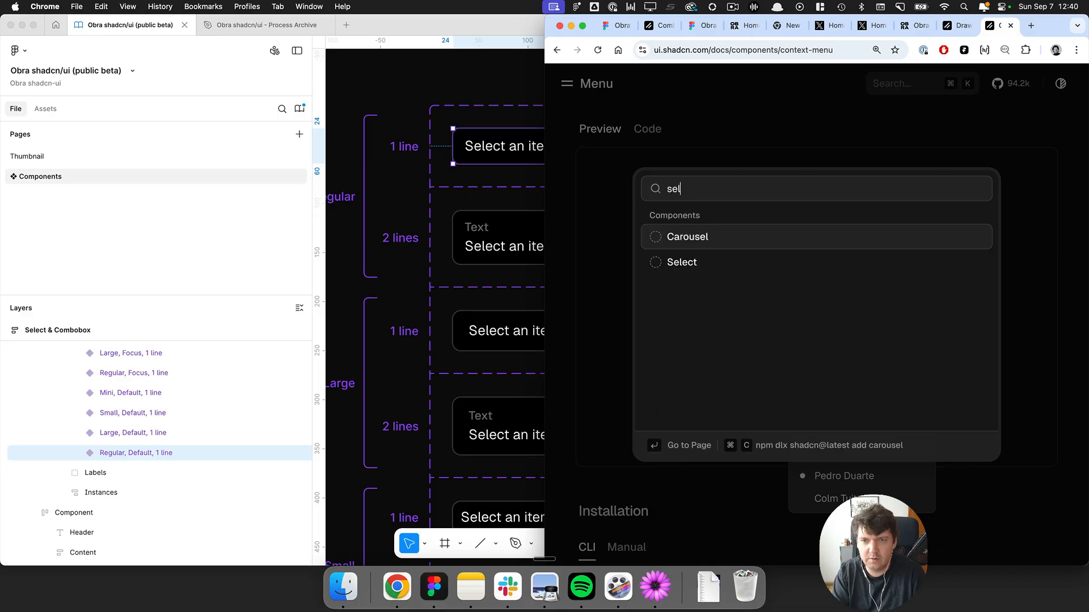
key(Down)
key(Return)
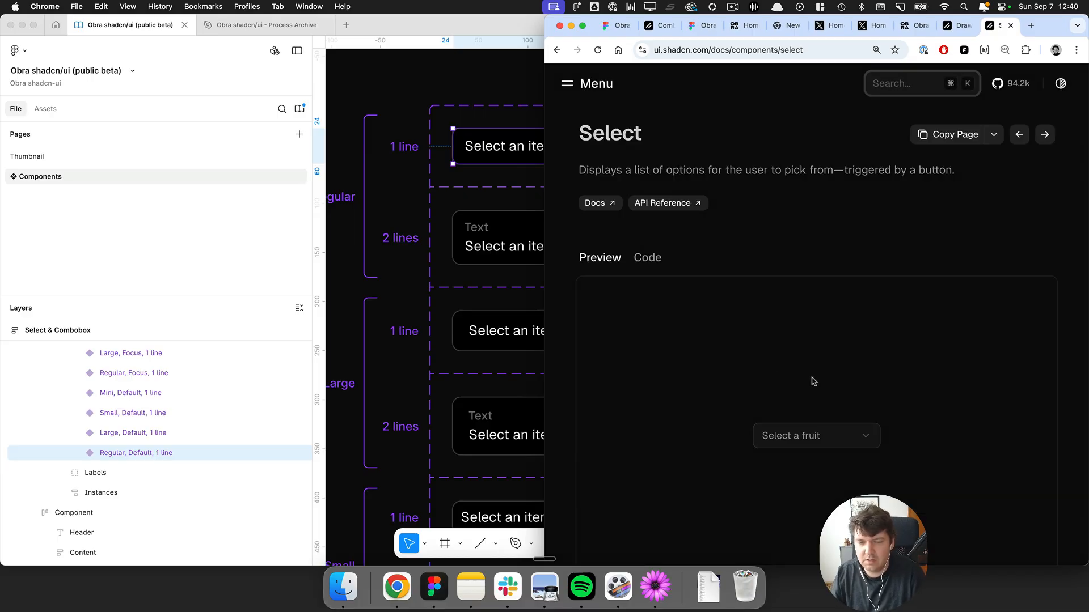
key(super+Tab)
scroll(998, 420, down, 3)
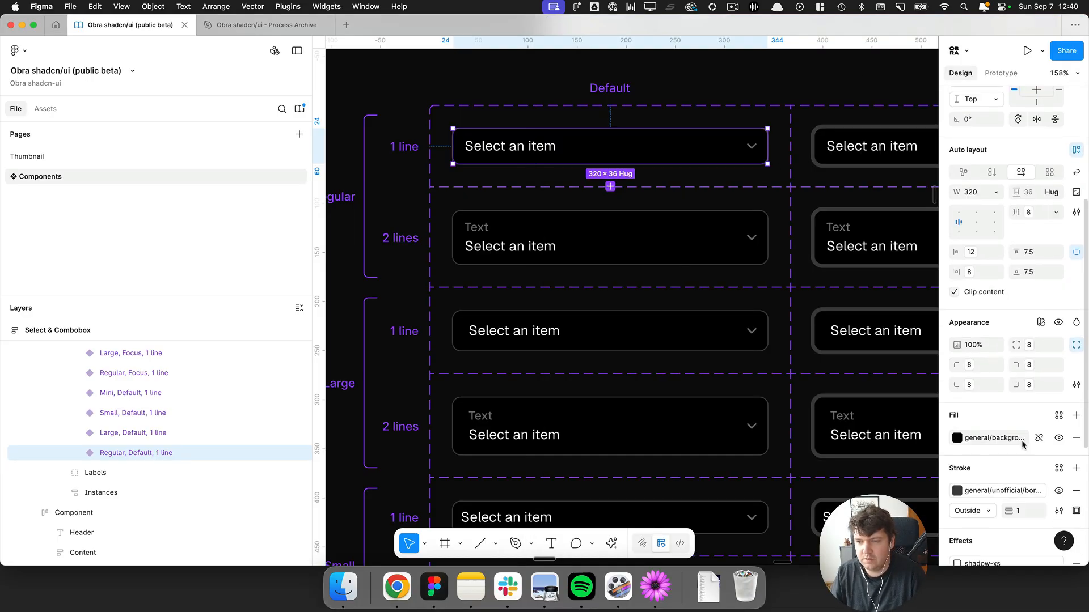
mouse_move(1001, 440)
key(super+Tab)
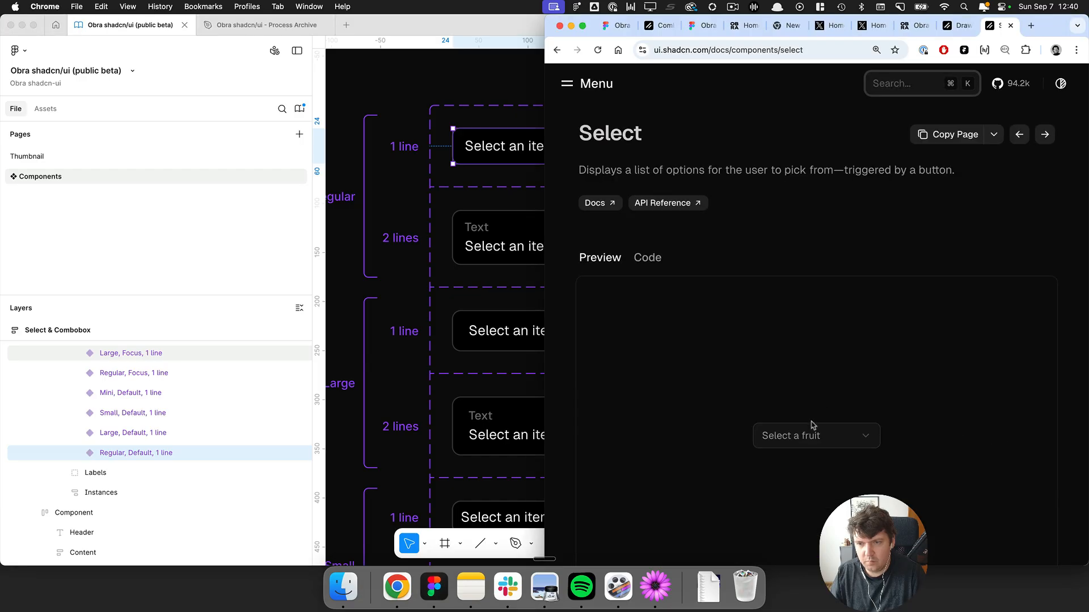
scroll(803, 374, down, 3)
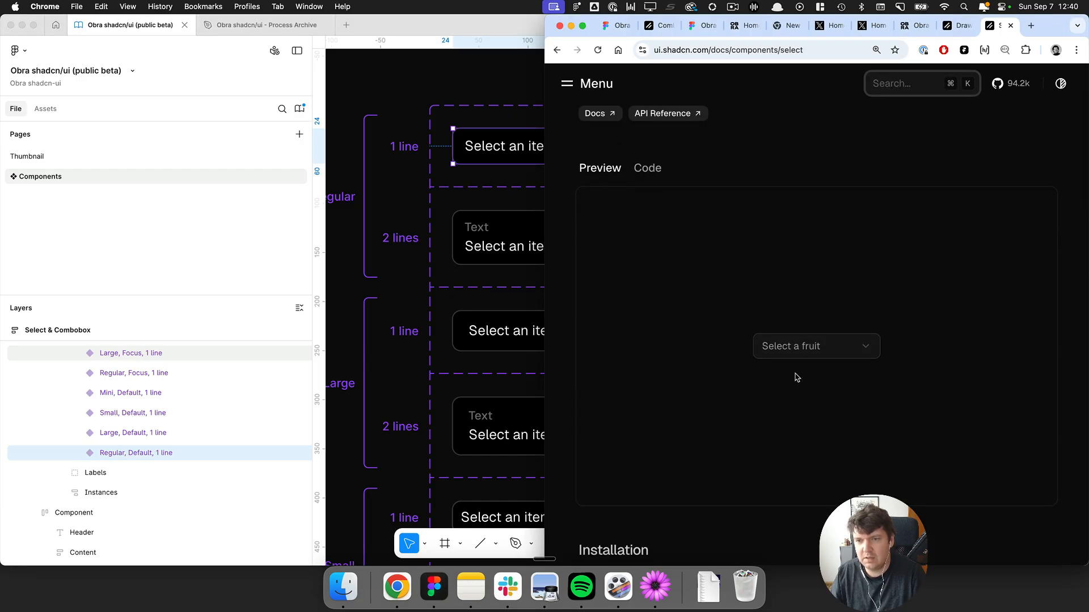
key(super+Tab)
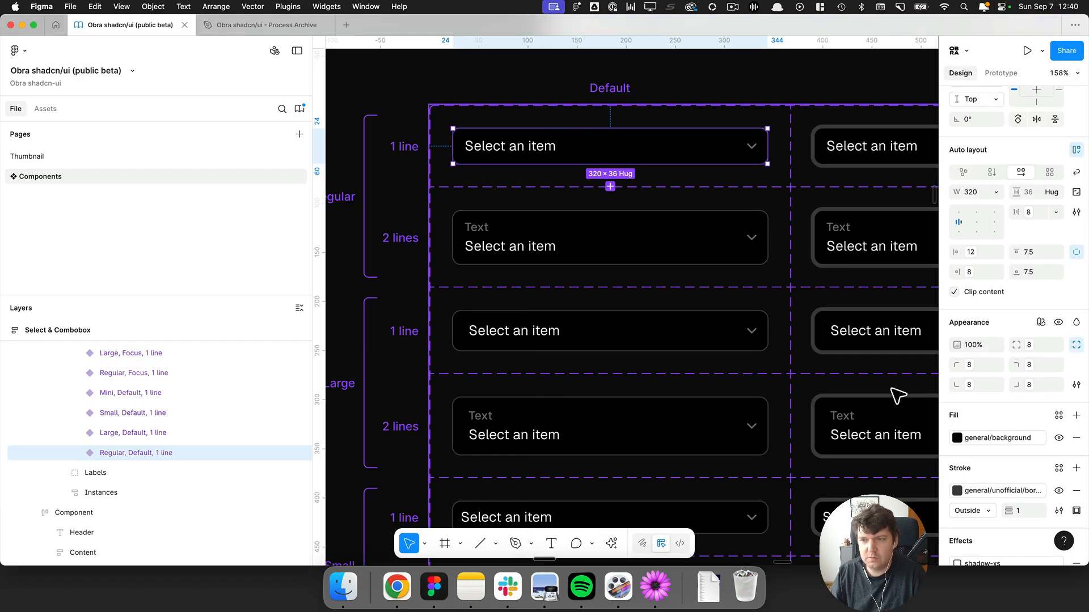
Set the Regular, Default, 1 line Select variant's fill to the general accent variable.
click(998, 440)
text(acc)
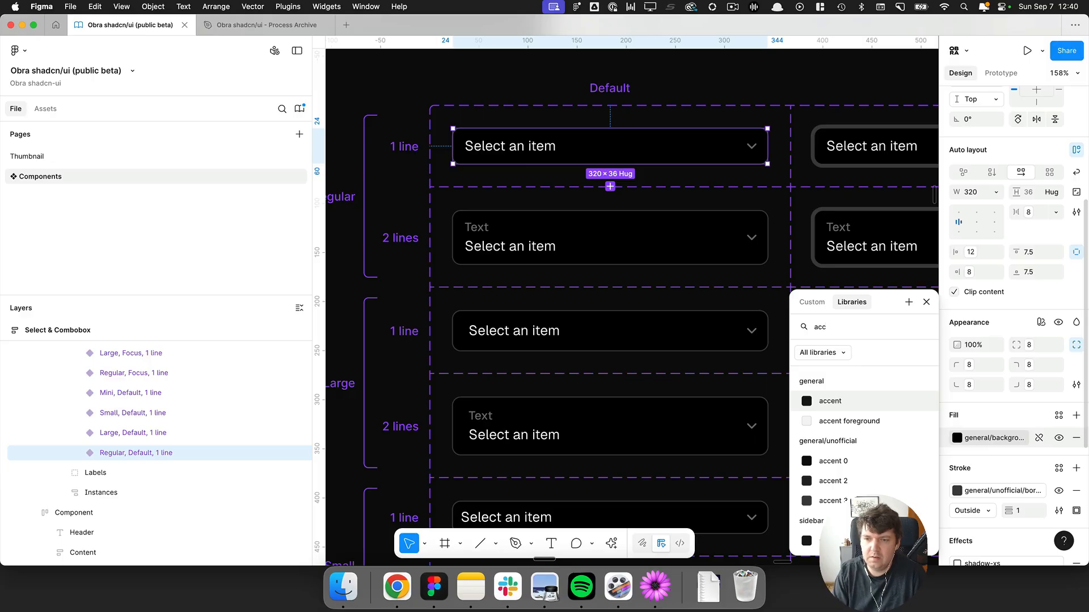
key(Down)
key(Up)
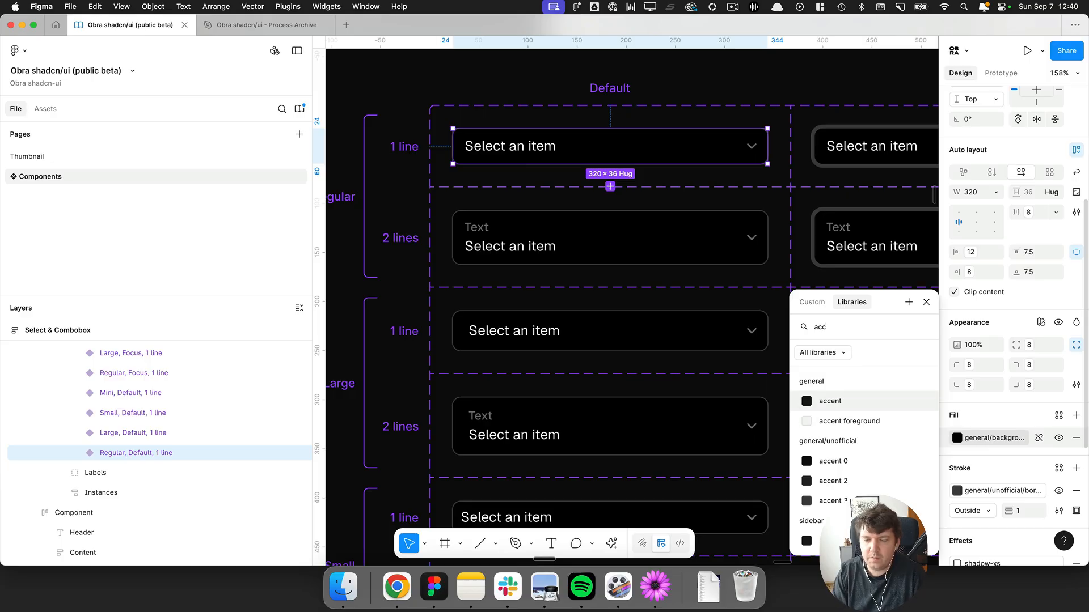
key(Return)
scroll(573, 286, up, 5)
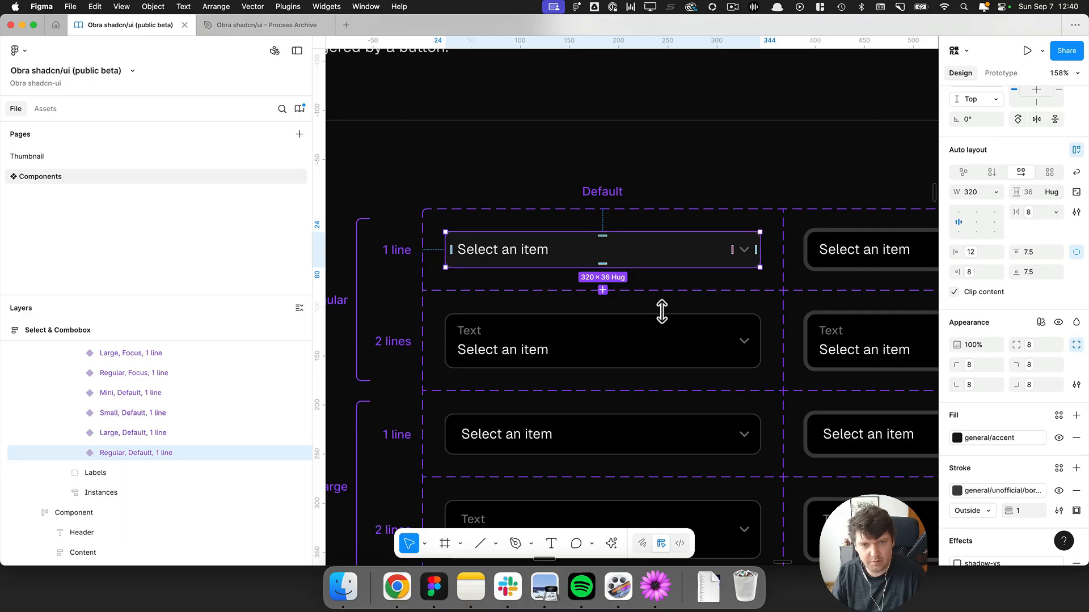
Select the Regular, Default, 2 lines variant and survey the frames across the Components page.
click(645, 324)
scroll(646, 324, down, 10)
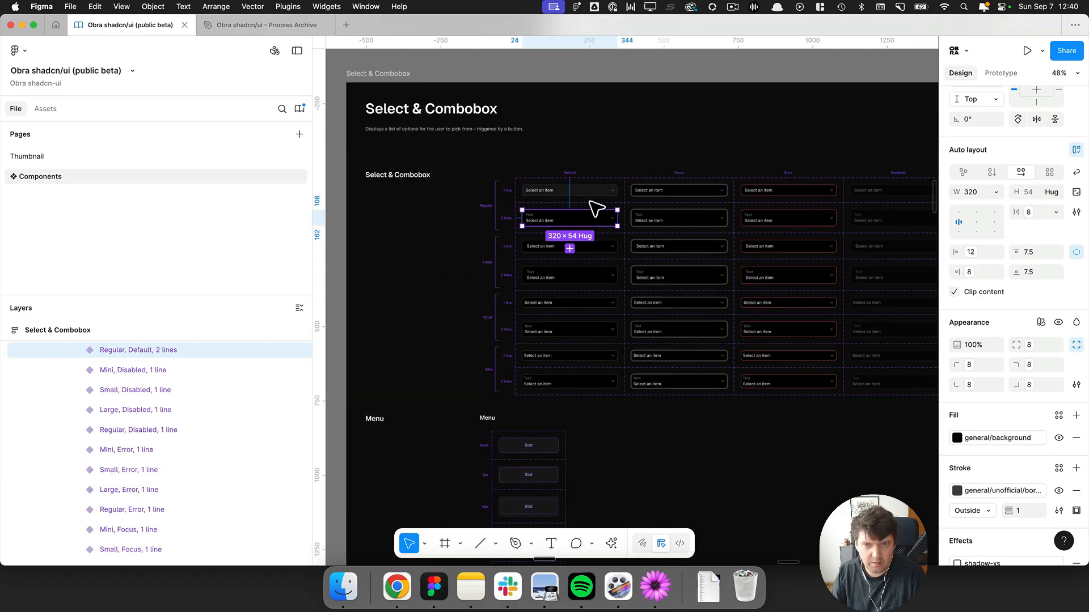
scroll(513, 173, down, 4)
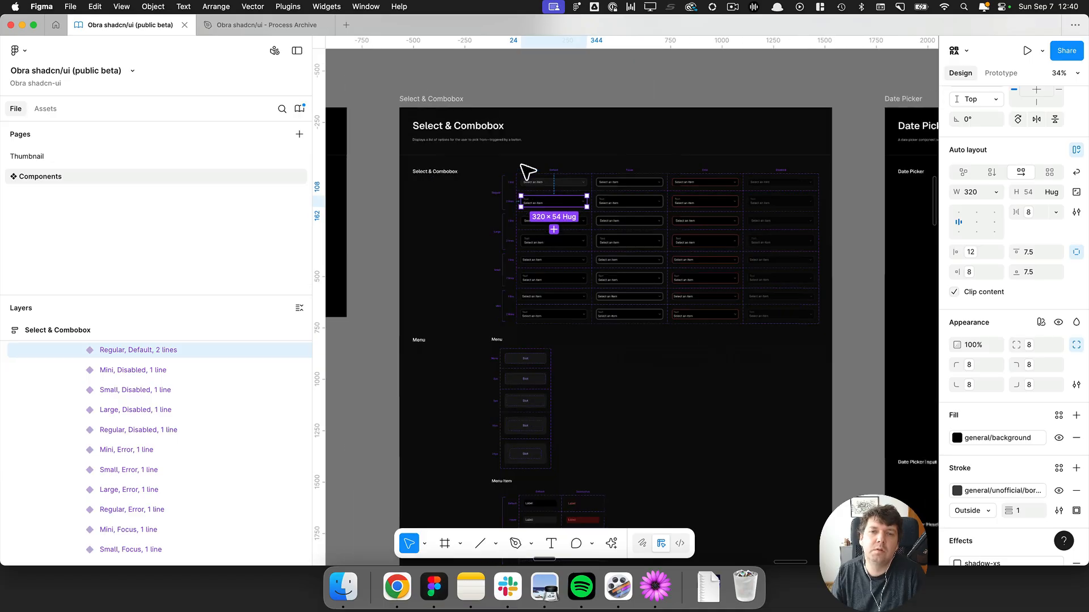
click(578, 89)
scroll(579, 89, down, 6)
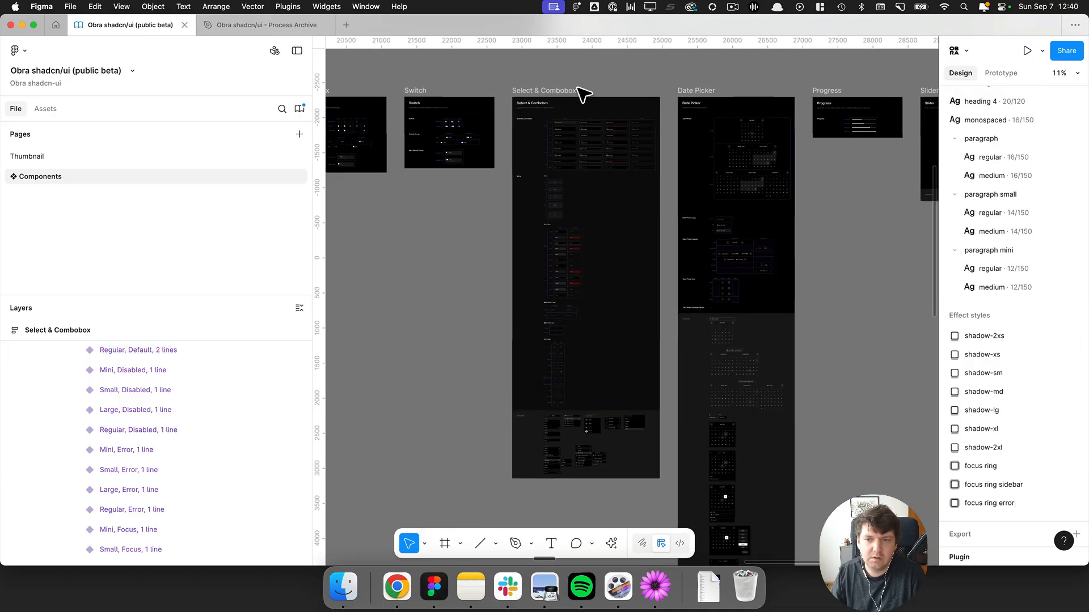
scroll(578, 89, down, 5)
drag(558, 182, 924, 258)
drag(651, 253, 707, 355)
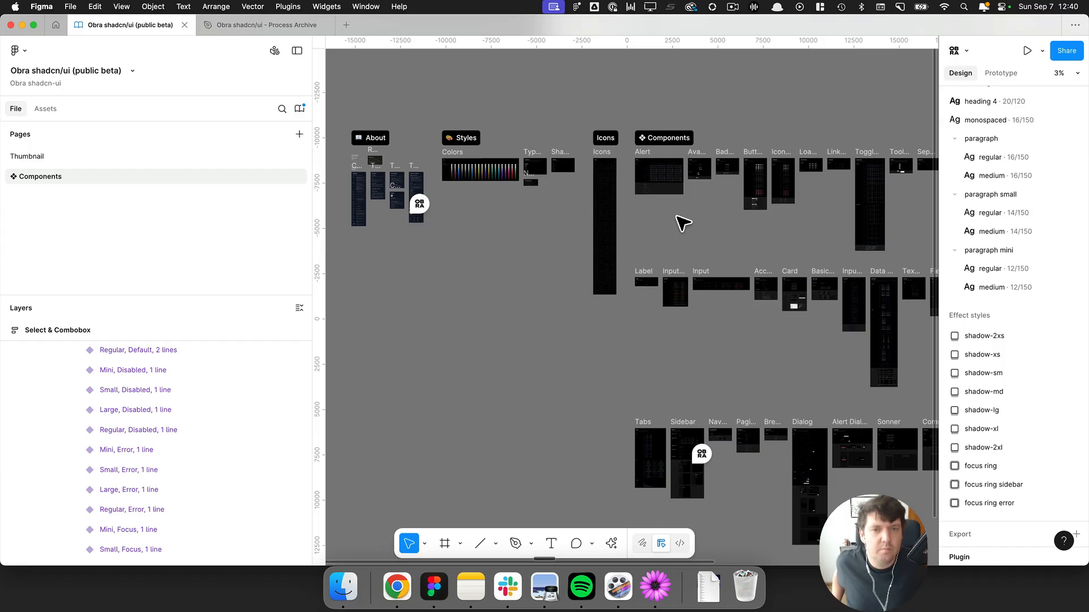
scroll(680, 224, right, 5)
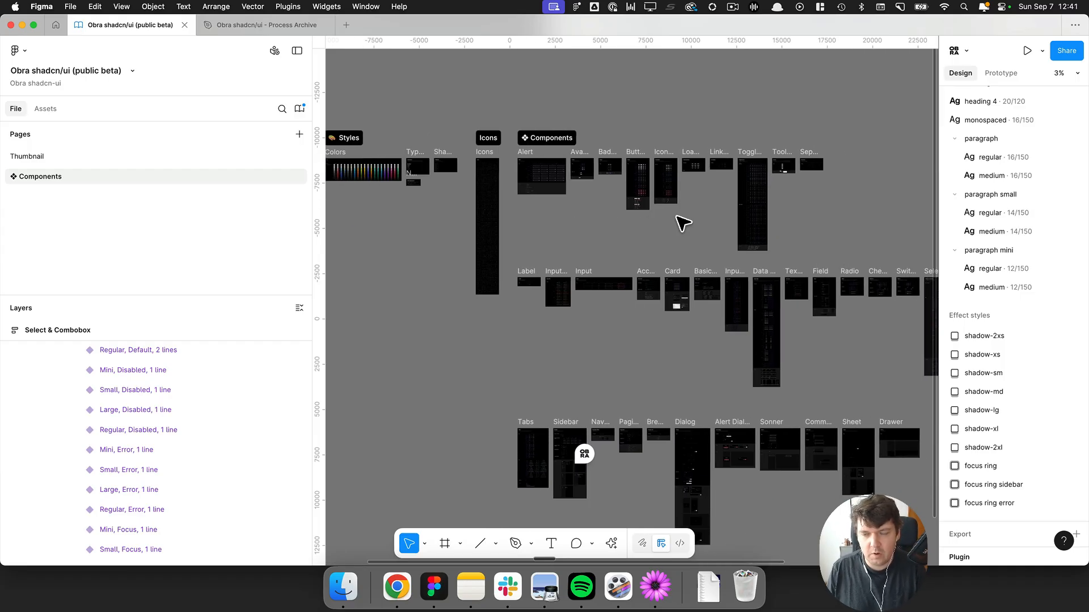
scroll(711, 226, up, 3)
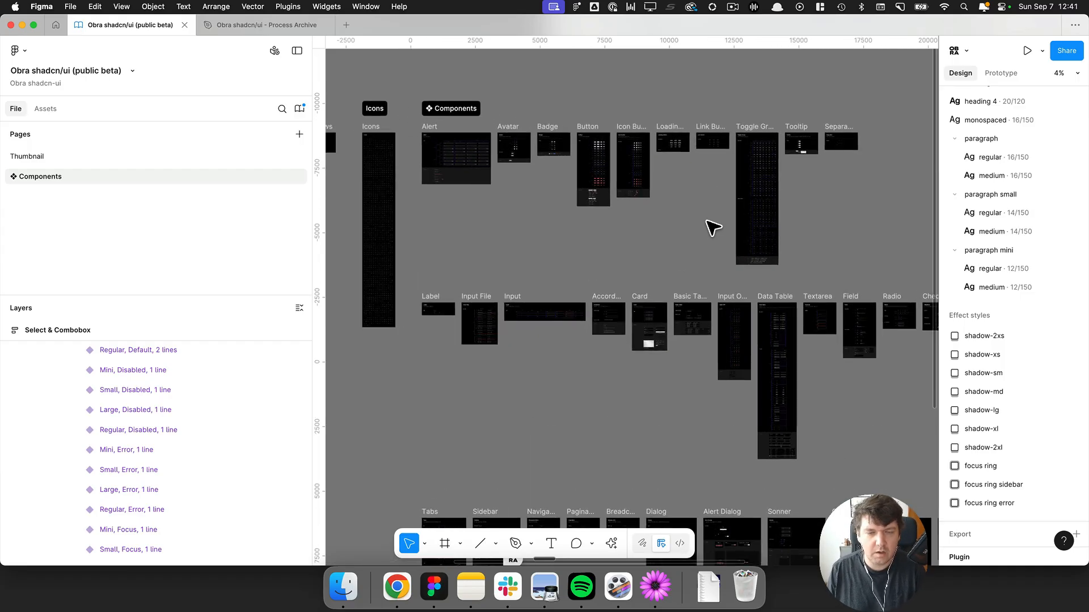